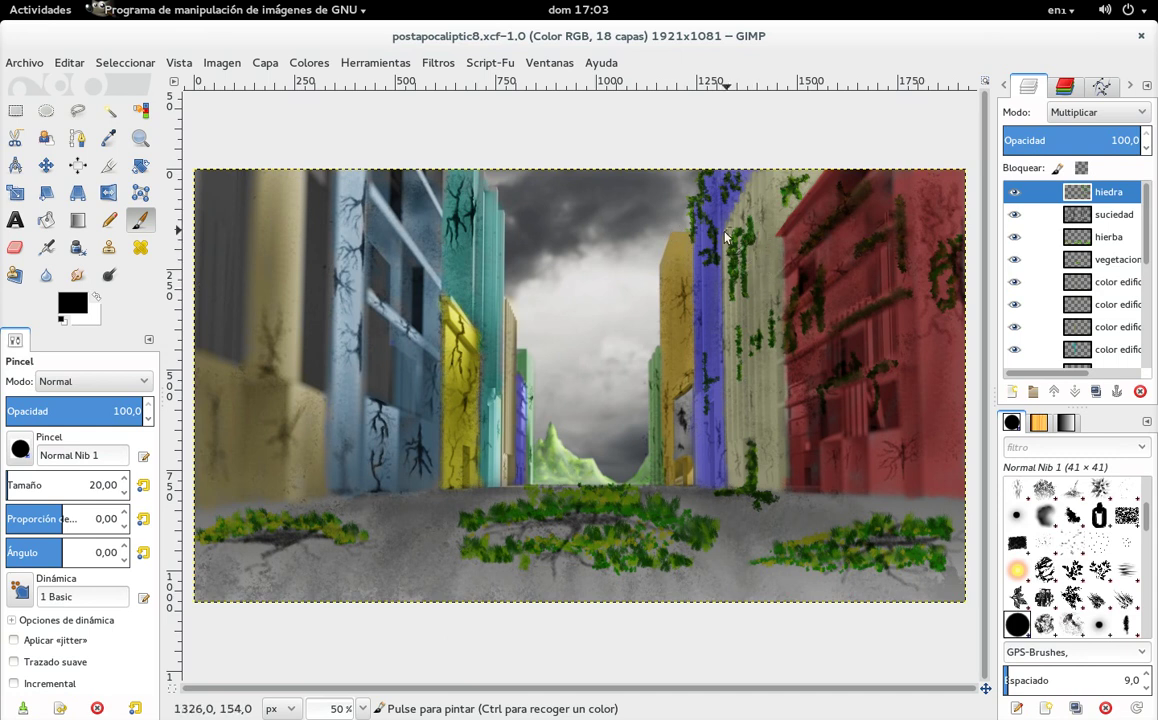
Set the foreground to olive a28500 and the brush dynamics to 2B Pencil
left_click(251, 293)
left_click(75, 310)
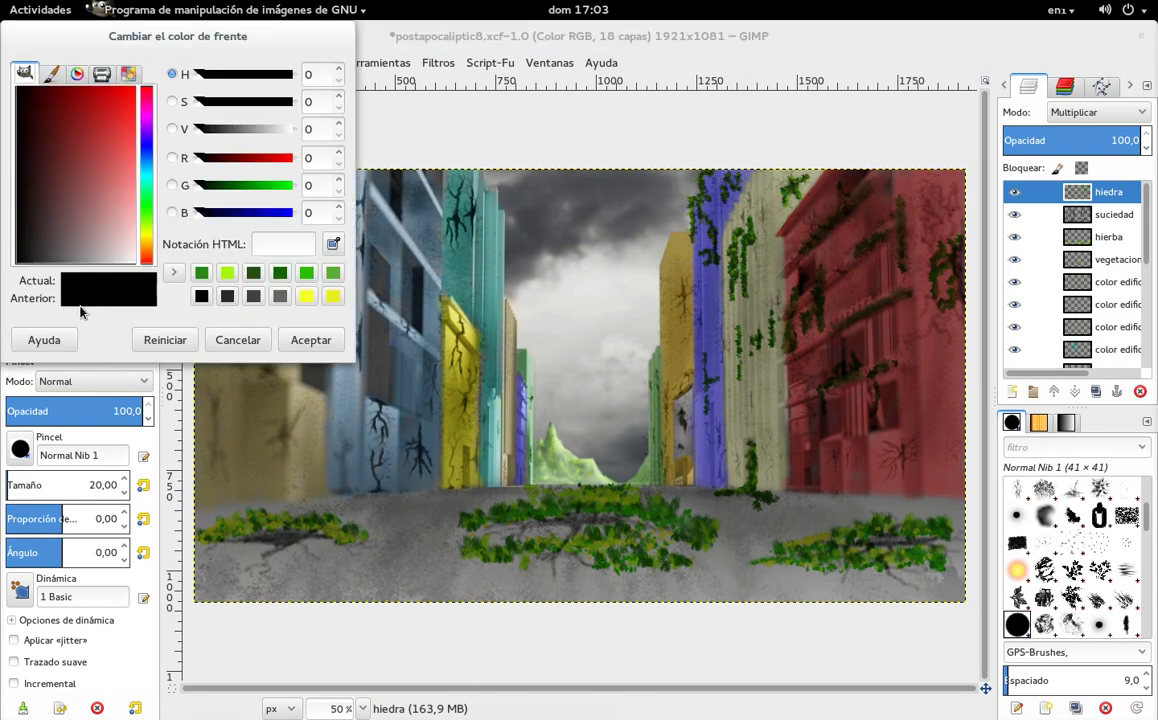
left_click(148, 245)
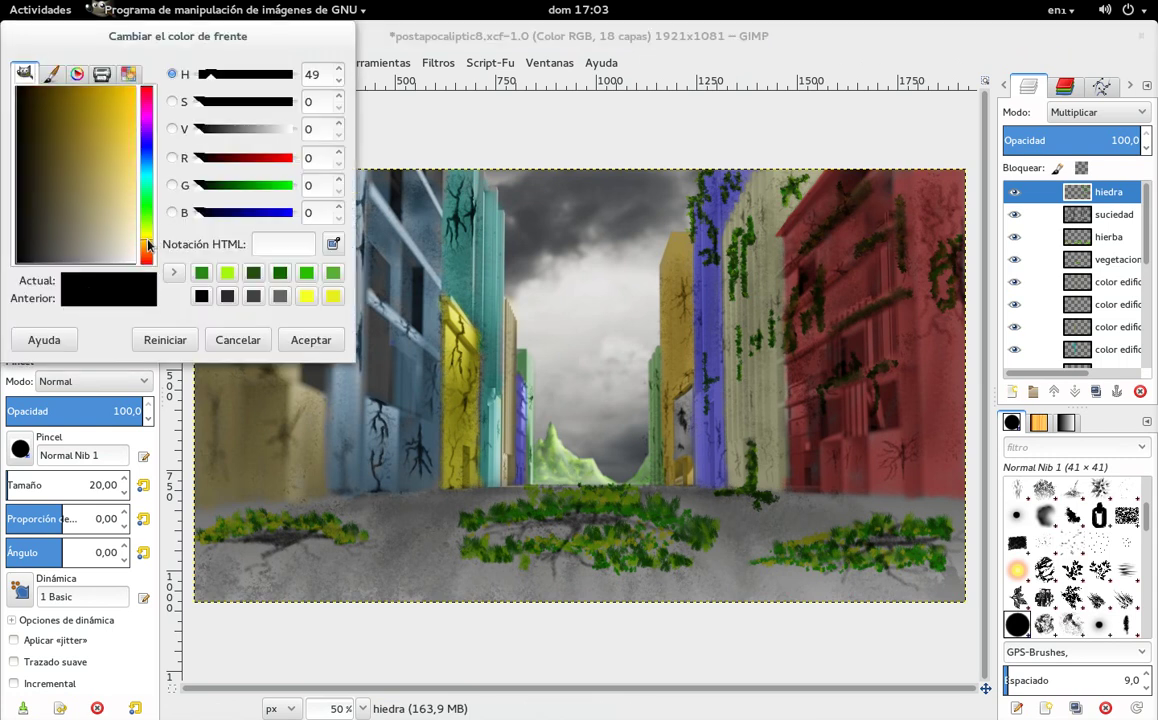
left_click(79, 96)
left_click_drag(79, 96, 87, 74)
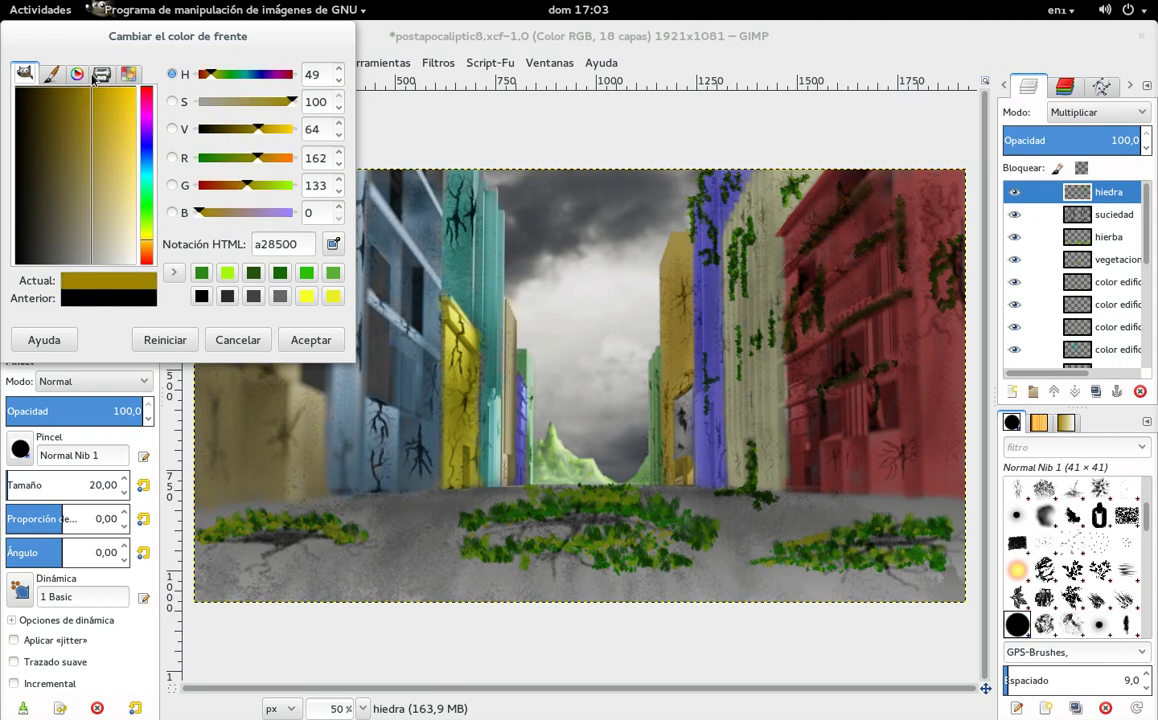
left_click(311, 340)
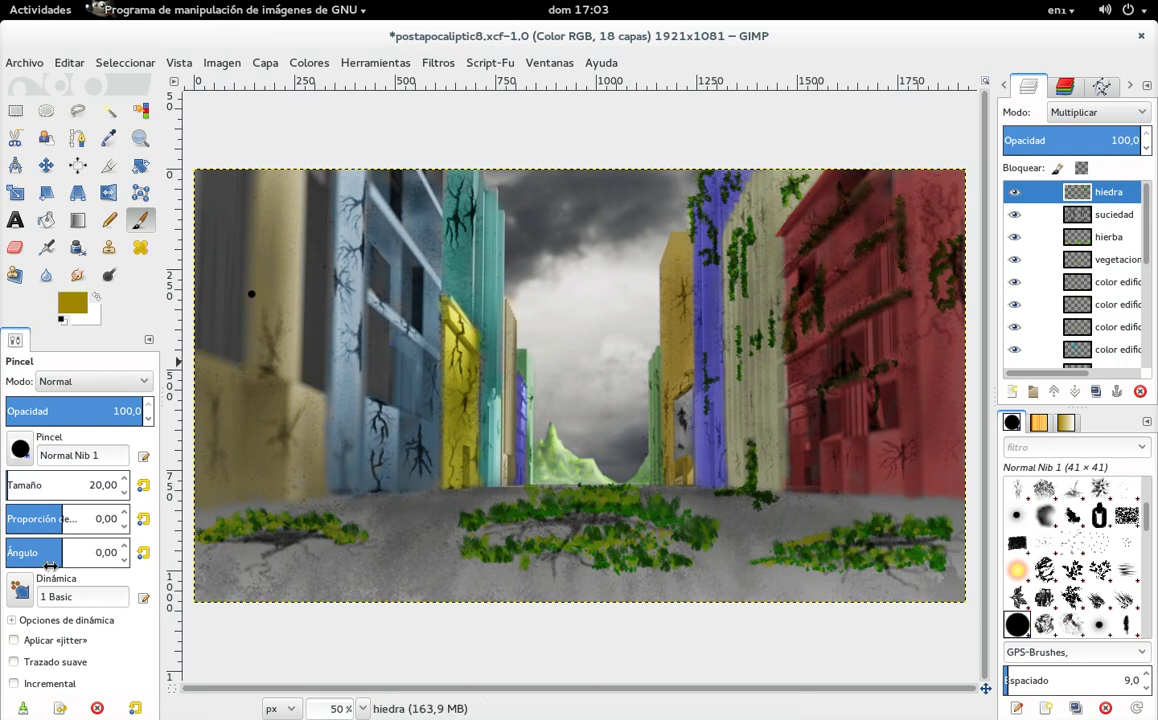
left_click(62, 598)
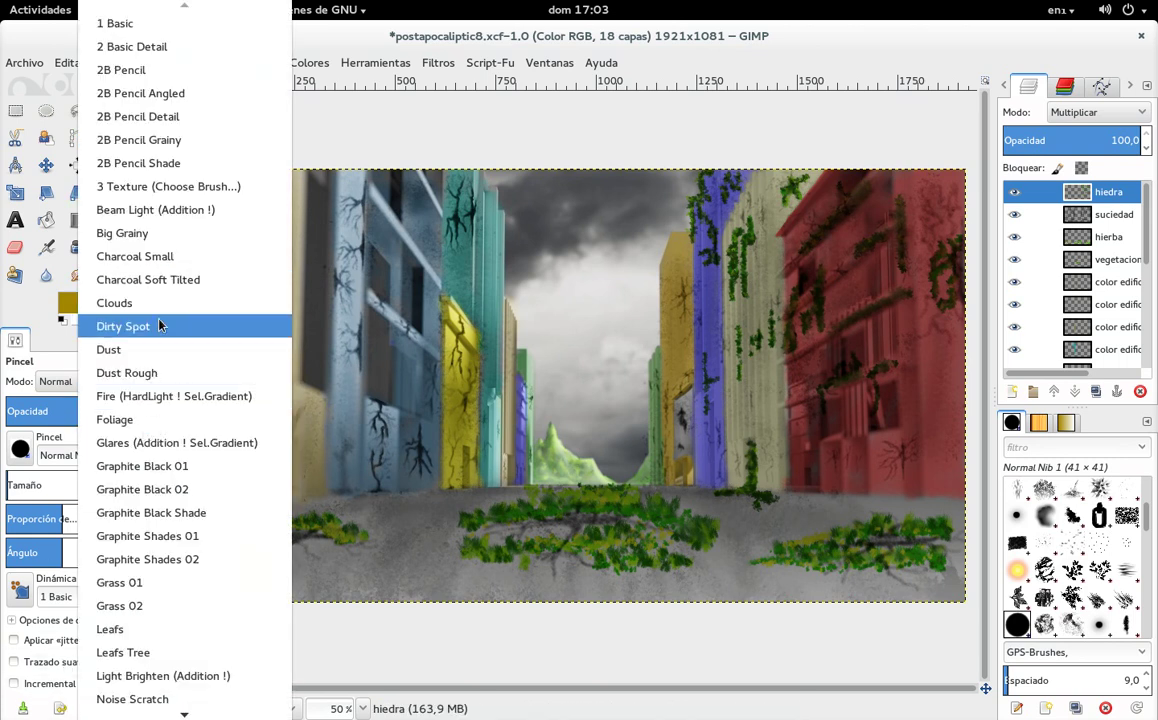
left_click(166, 71)
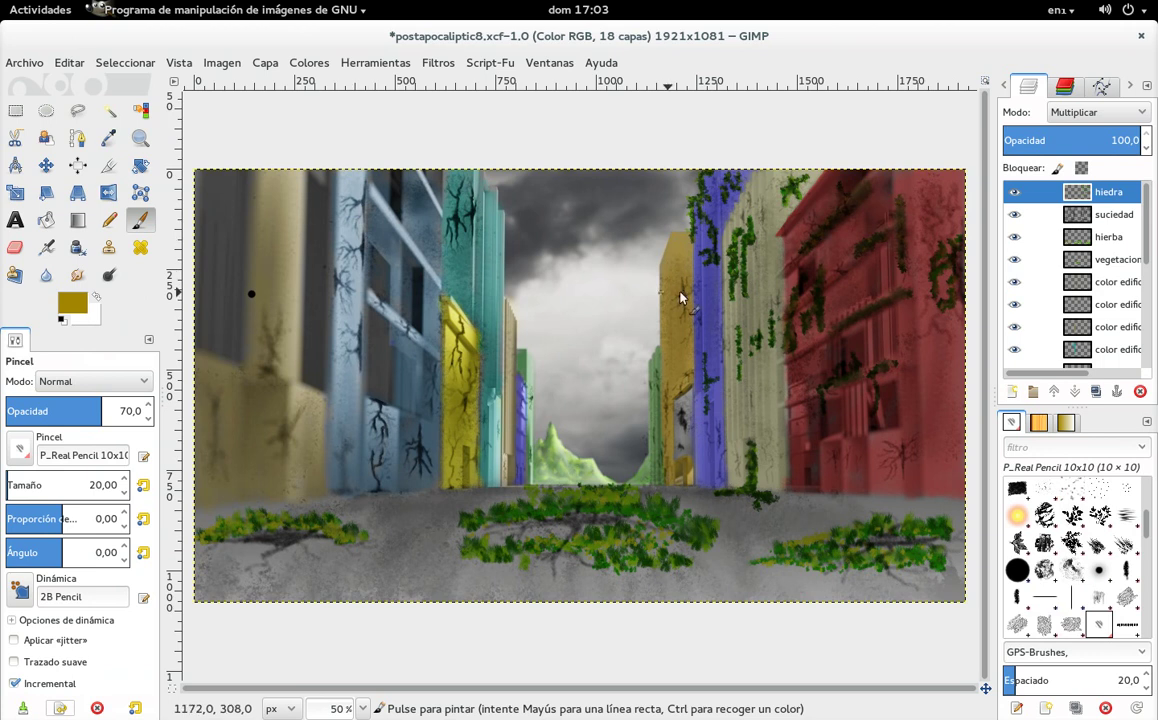
Zoom to 200% on the ivy vines and shrink the brush size
key("1")
key("2")
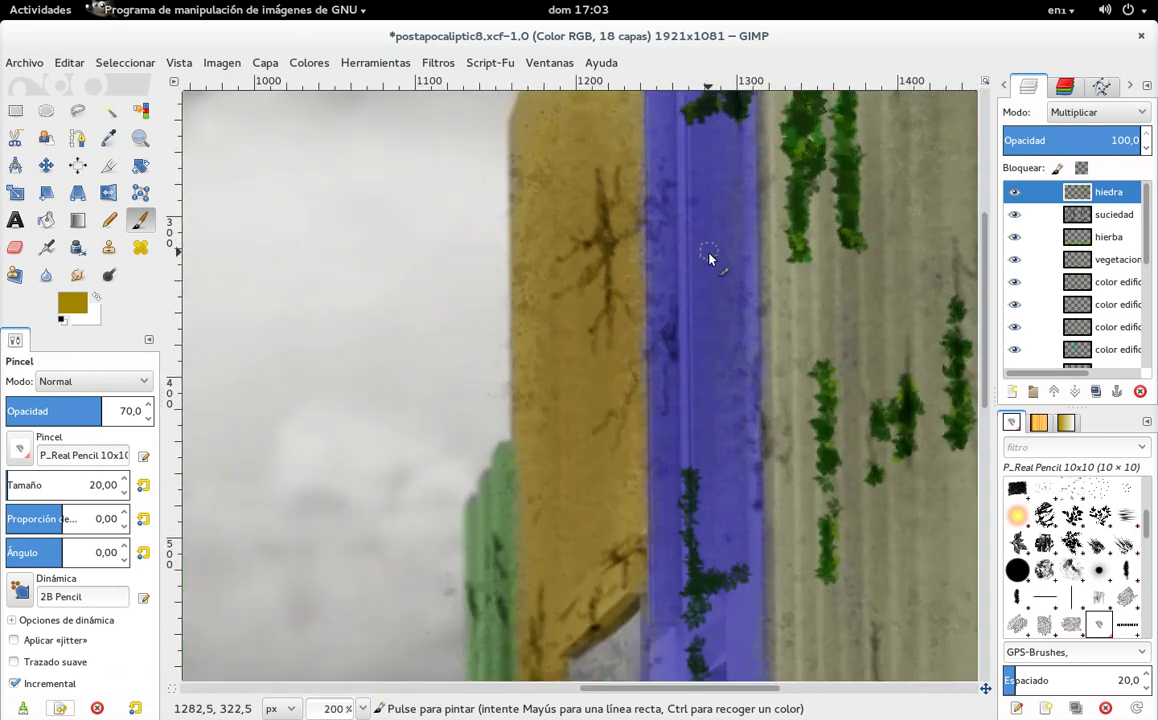
left_click_drag(709, 258, 553, 500)
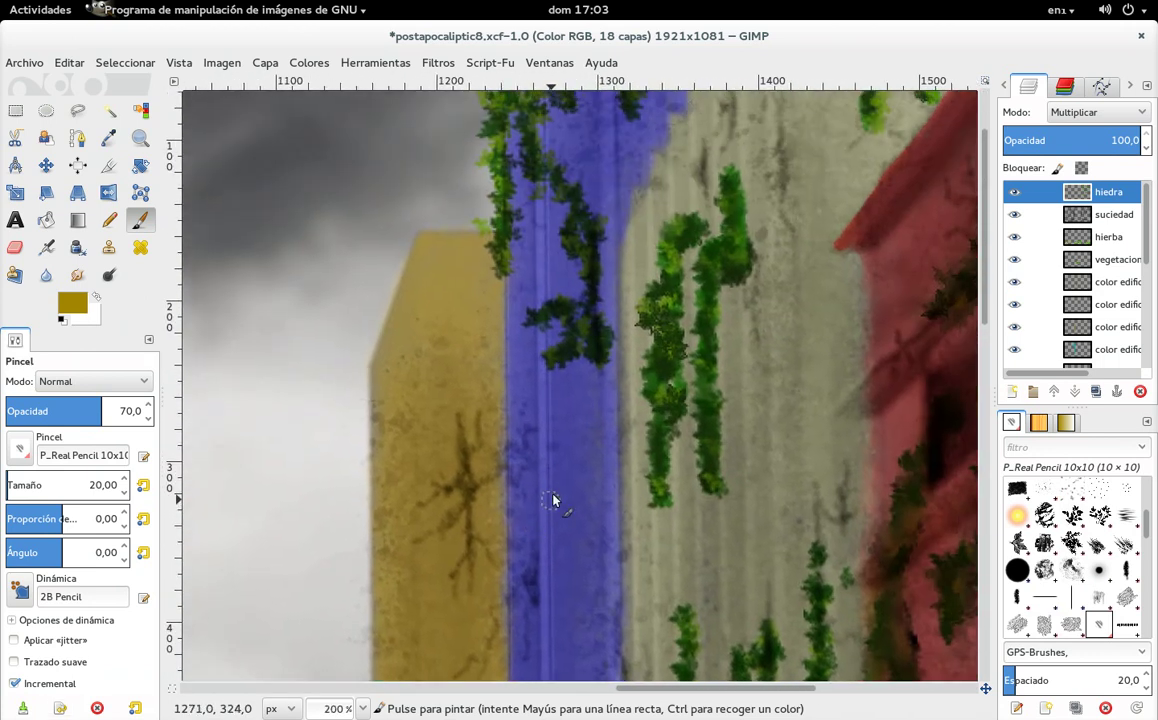
scroll(625, 345, "up", 3)
scroll(625, 345, "right", 2)
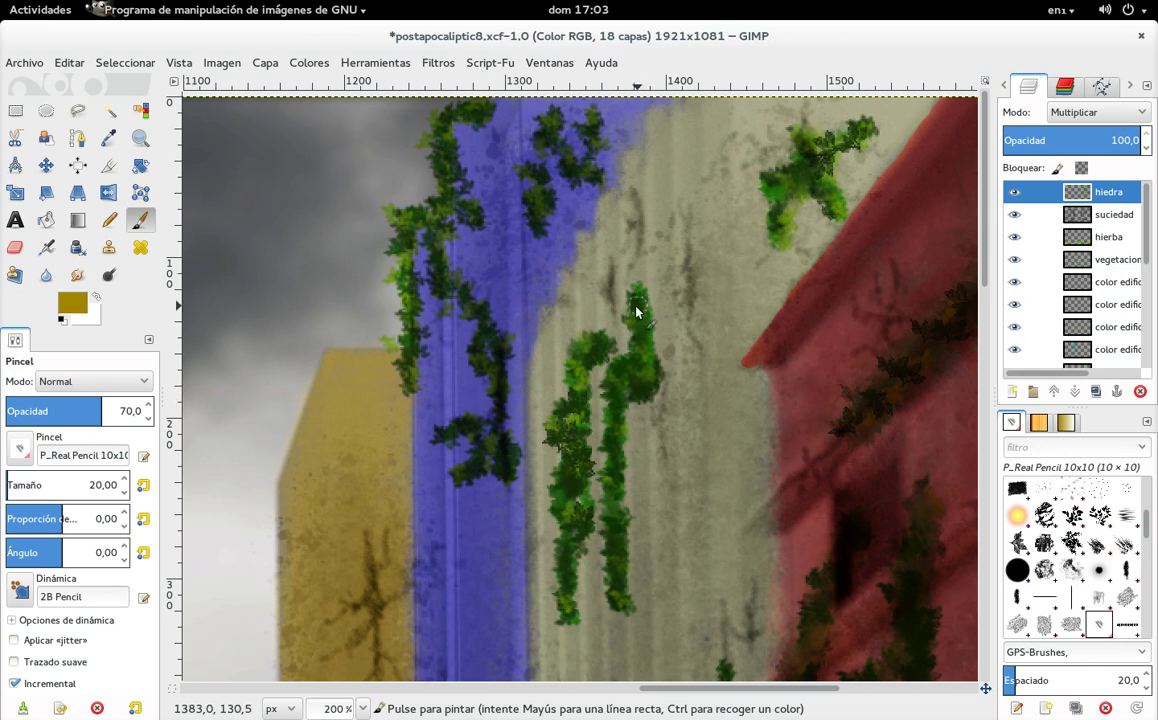
left_click_drag(56, 488, 36, 491)
Paint brown stems along the right, left and upper-right vines with a progressively finer brush
mouse_move(644, 310)
left_mouse_down()
mouse_move(655, 357)
mouse_move(623, 380)
mouse_move(628, 427)
mouse_move(615, 443)
mouse_move(617, 601)
left_mouse_up()
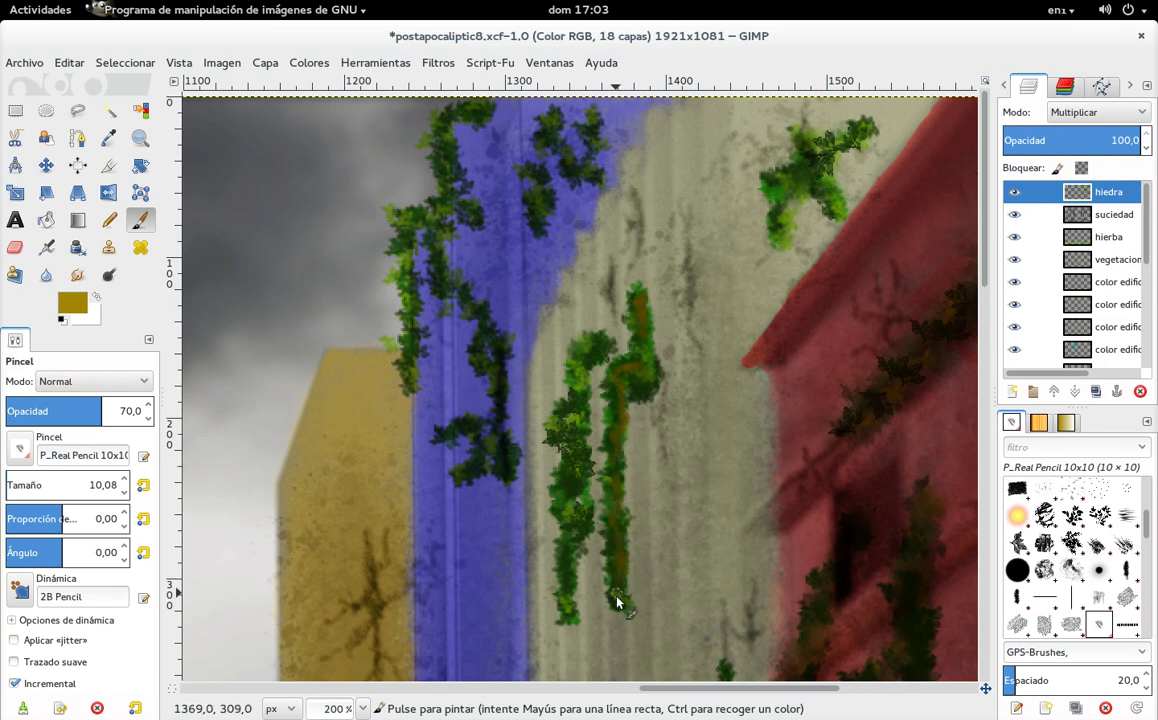
mouse_move(602, 349)
left_mouse_down()
mouse_move(587, 354)
mouse_move(560, 428)
mouse_move(573, 432)
mouse_move(583, 355)
mouse_move(562, 428)
mouse_move(578, 473)
mouse_move(565, 509)
mouse_move(585, 533)
left_mouse_up()
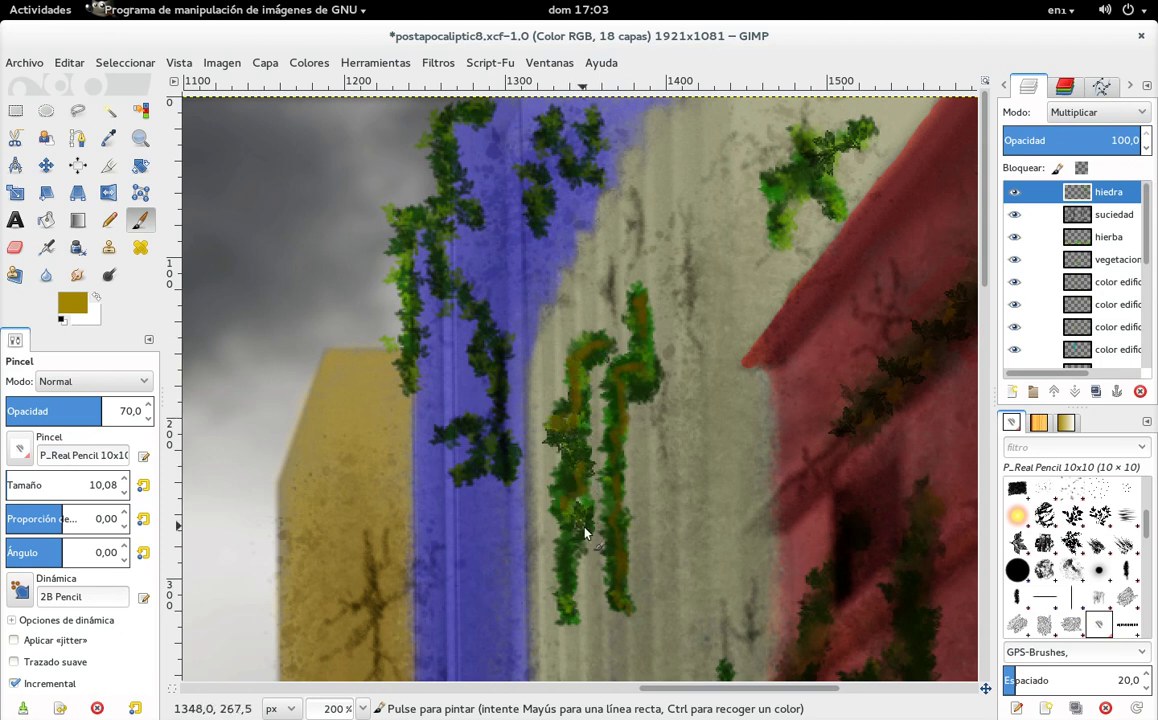
scroll(565, 290, "up", 3)
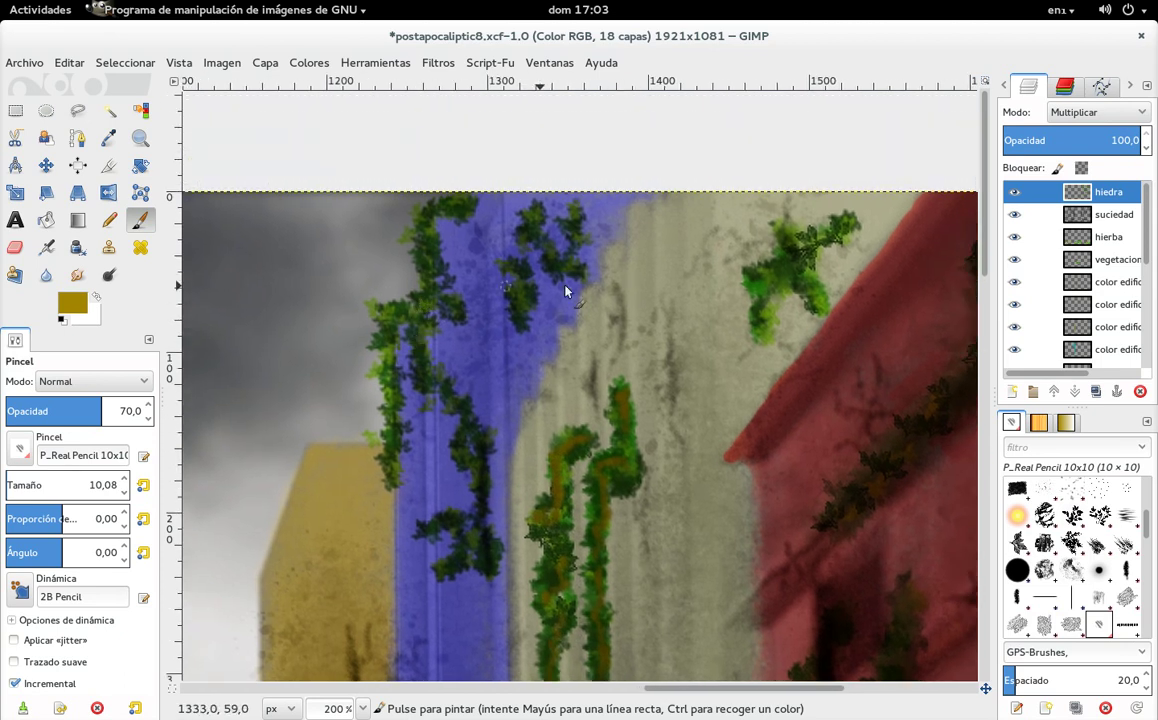
left_click_drag(808, 240, 829, 243)
left_click_drag(764, 286, 772, 314)
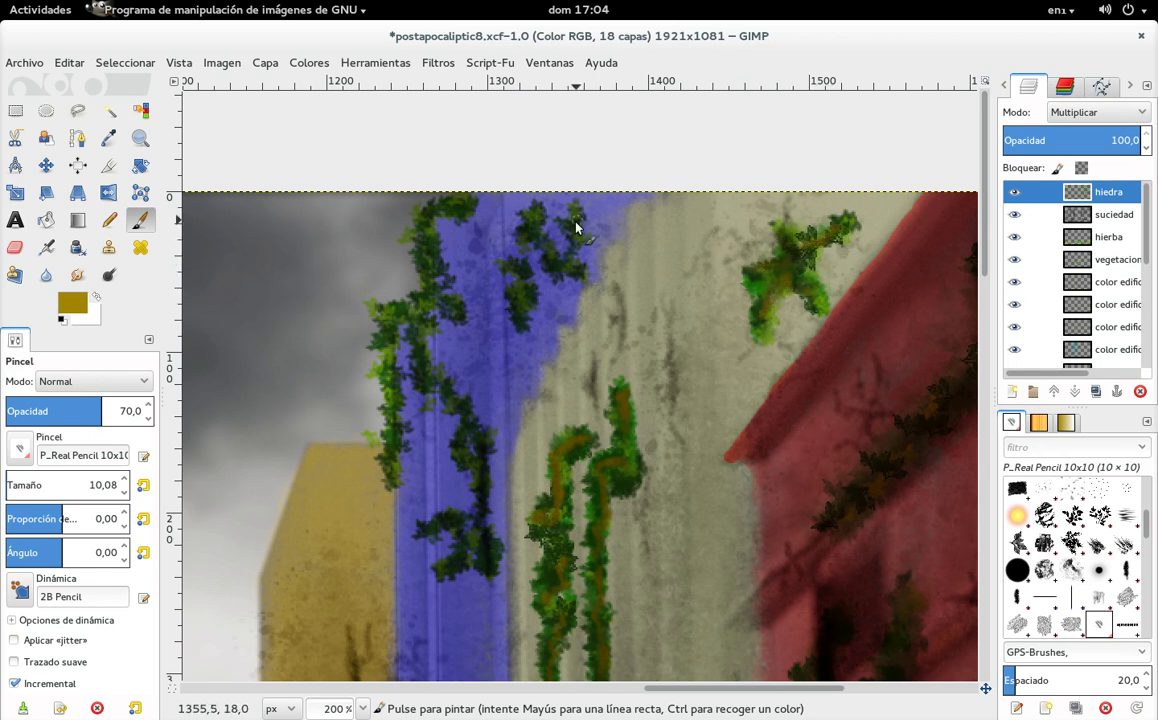
left_click_drag(78, 495, 58, 496)
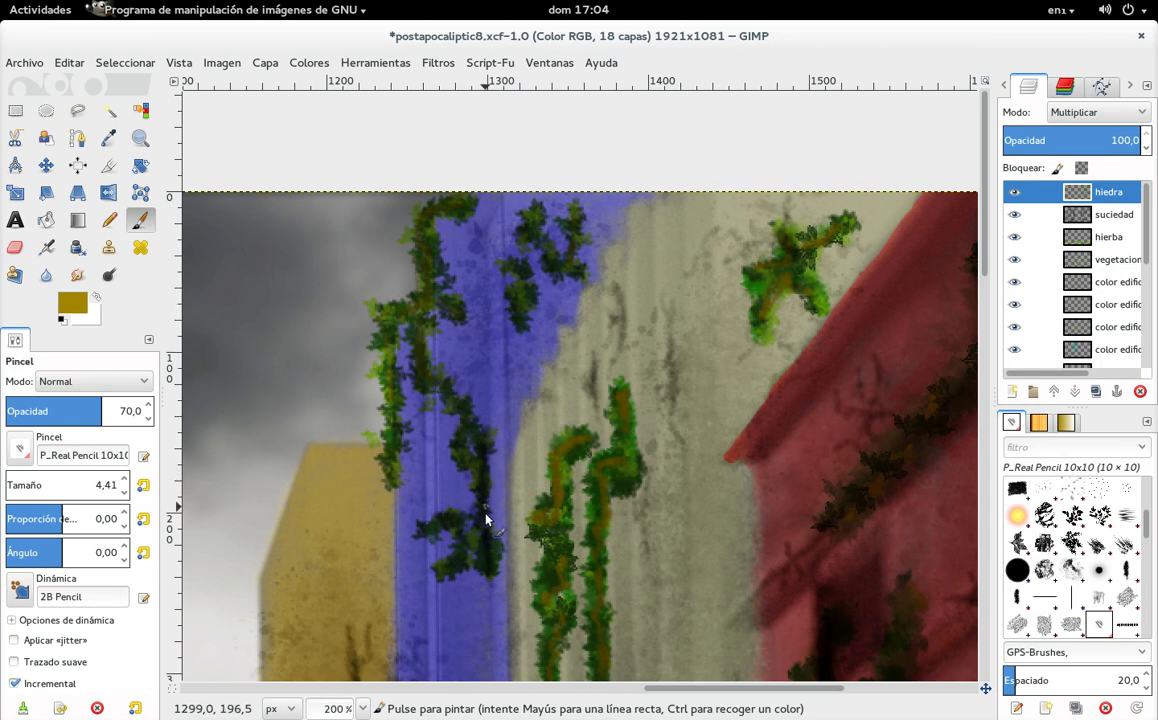
Darken the central and left vine stems with darker olive 756100
left_click(76, 304)
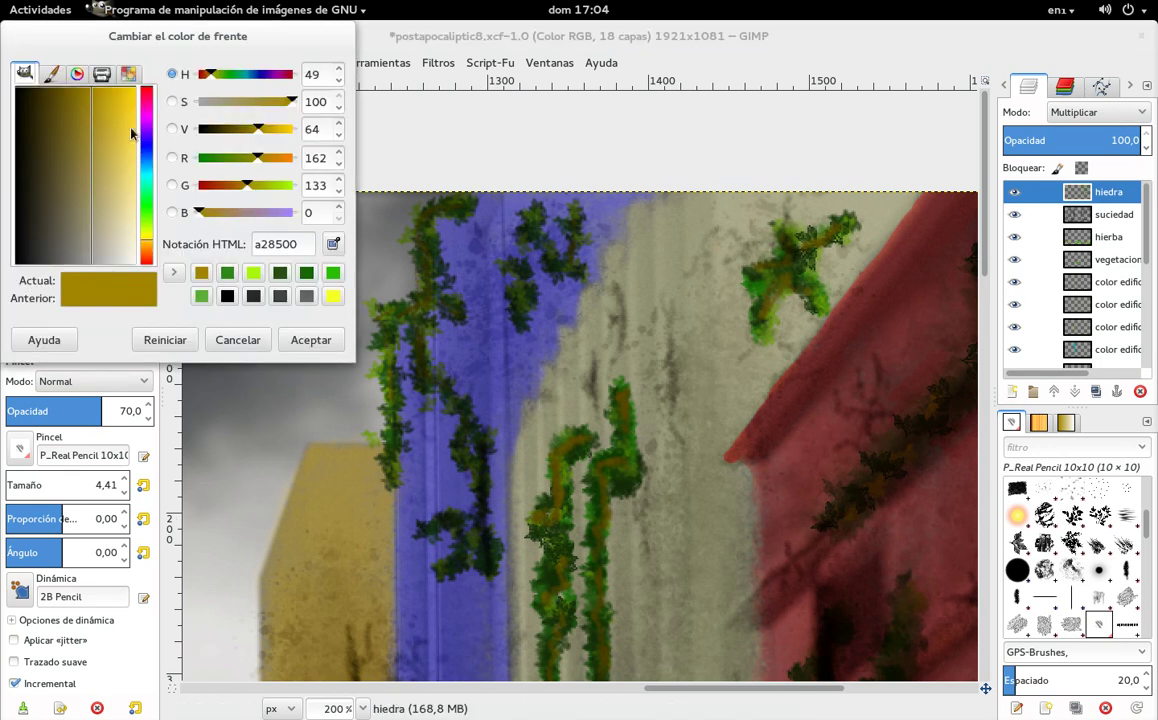
left_click(66, 88)
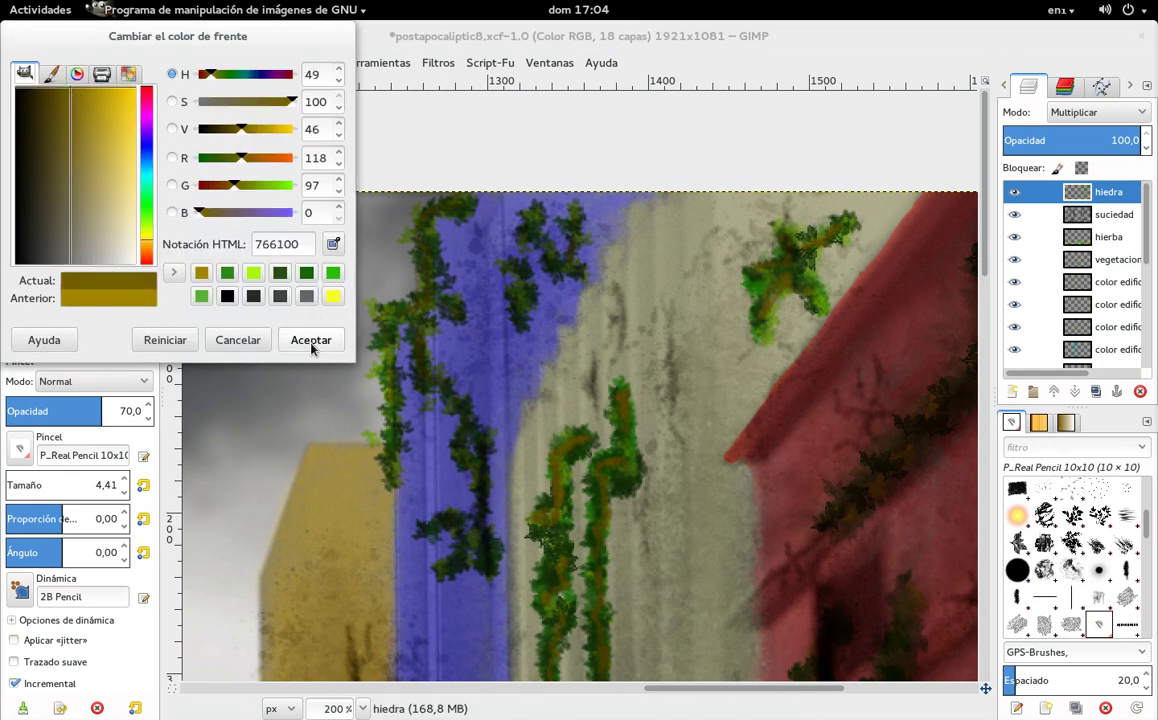
left_click(311, 340)
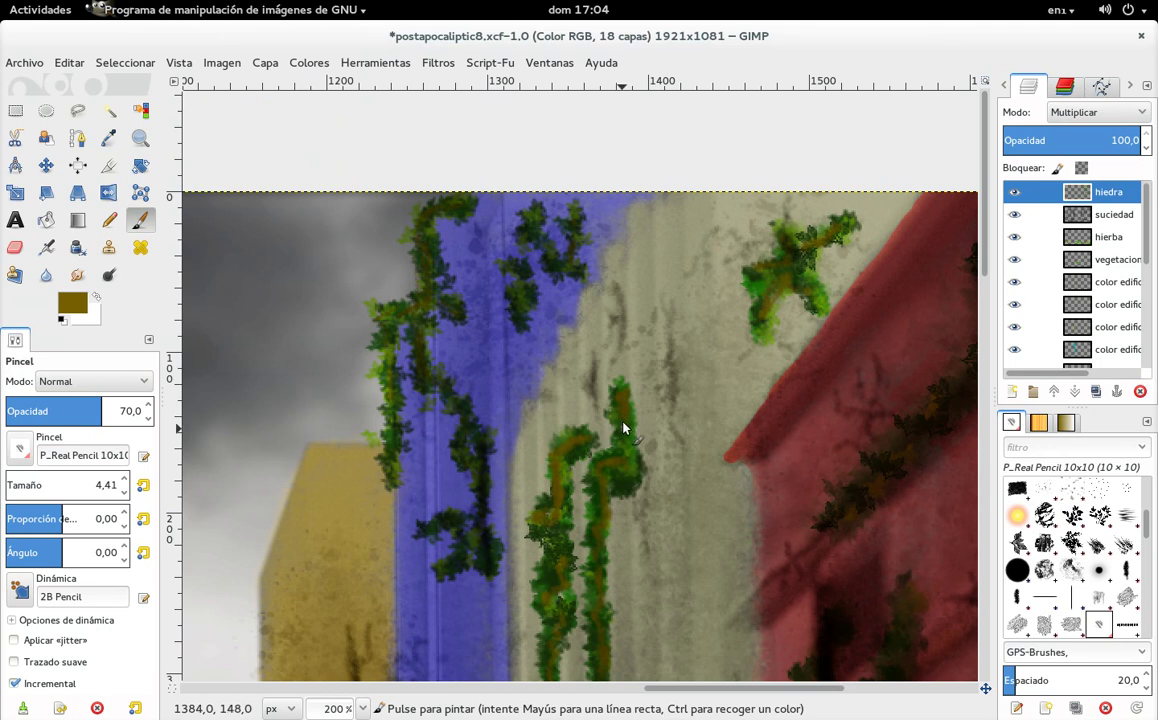
left_click_drag(621, 400, 602, 611)
left_click_drag(570, 447, 553, 487)
left_click_drag(525, 429, 458, 315)
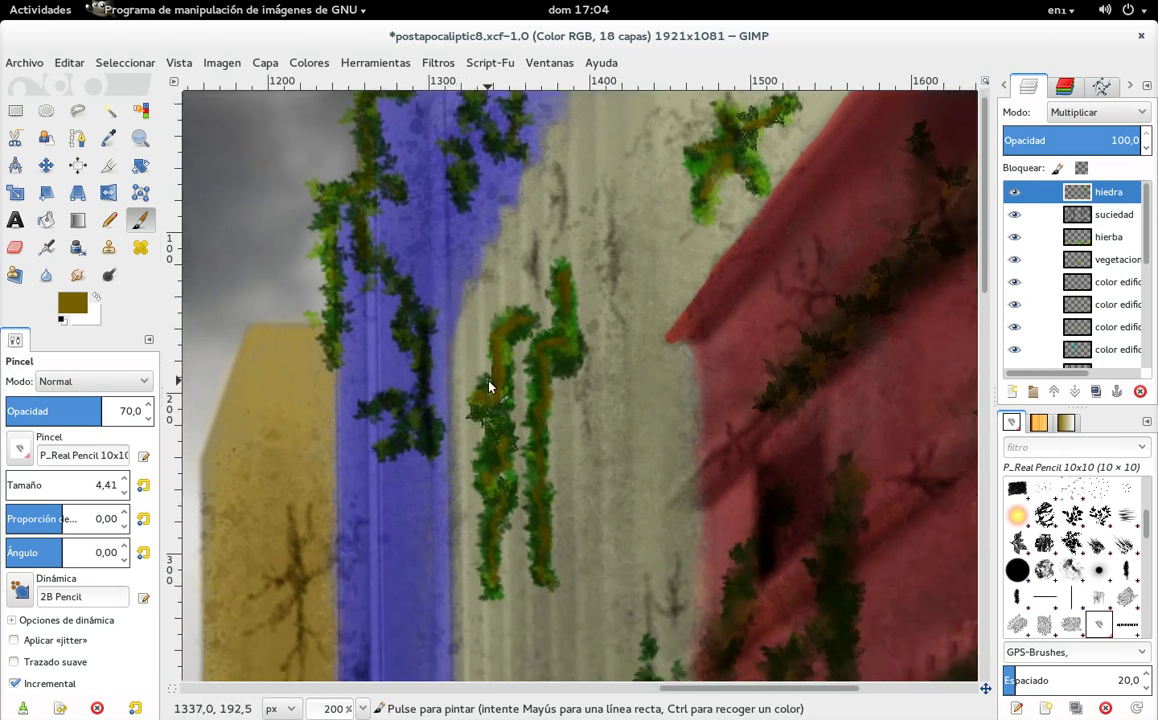
left_click_drag(488, 383, 536, 515)
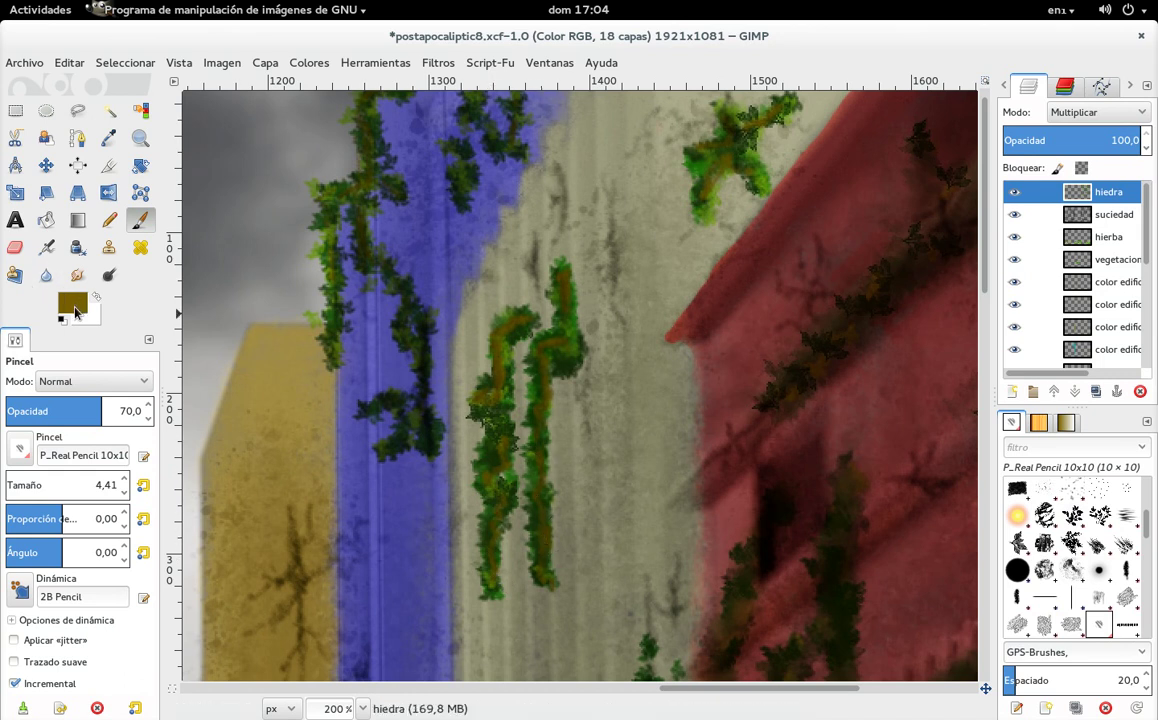
Add bright yellow f4c900 highlights along the central, right and left vines
left_click(72, 303)
left_click(130, 92)
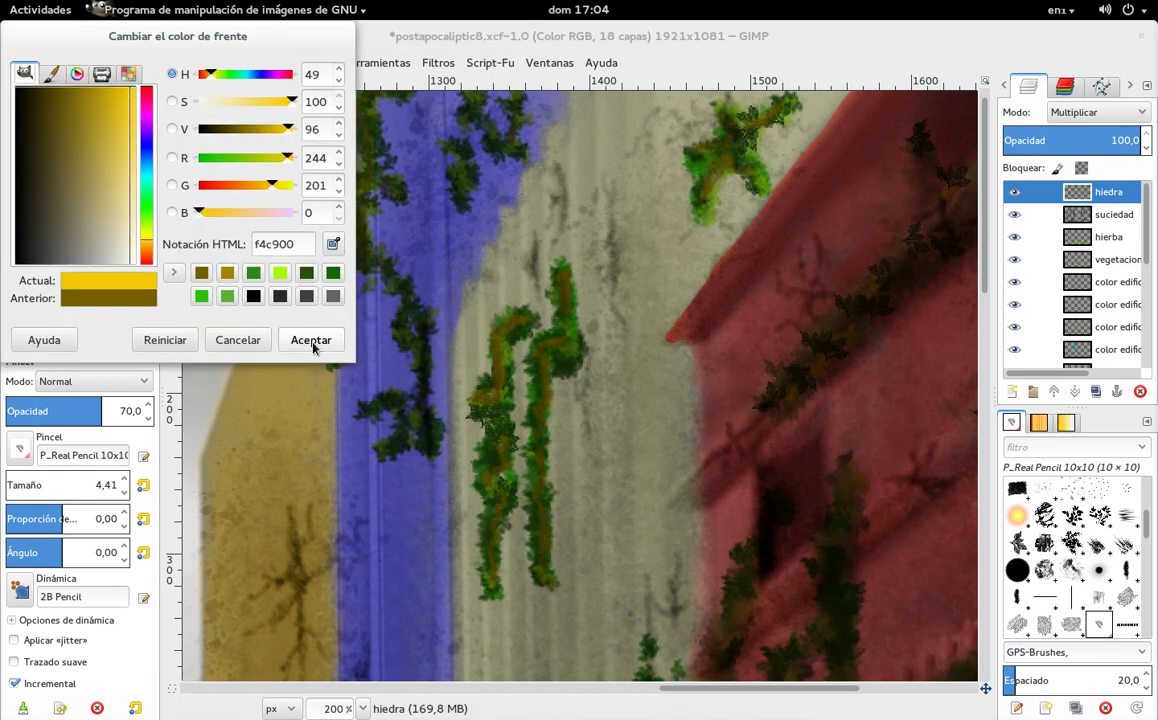
left_click(311, 340)
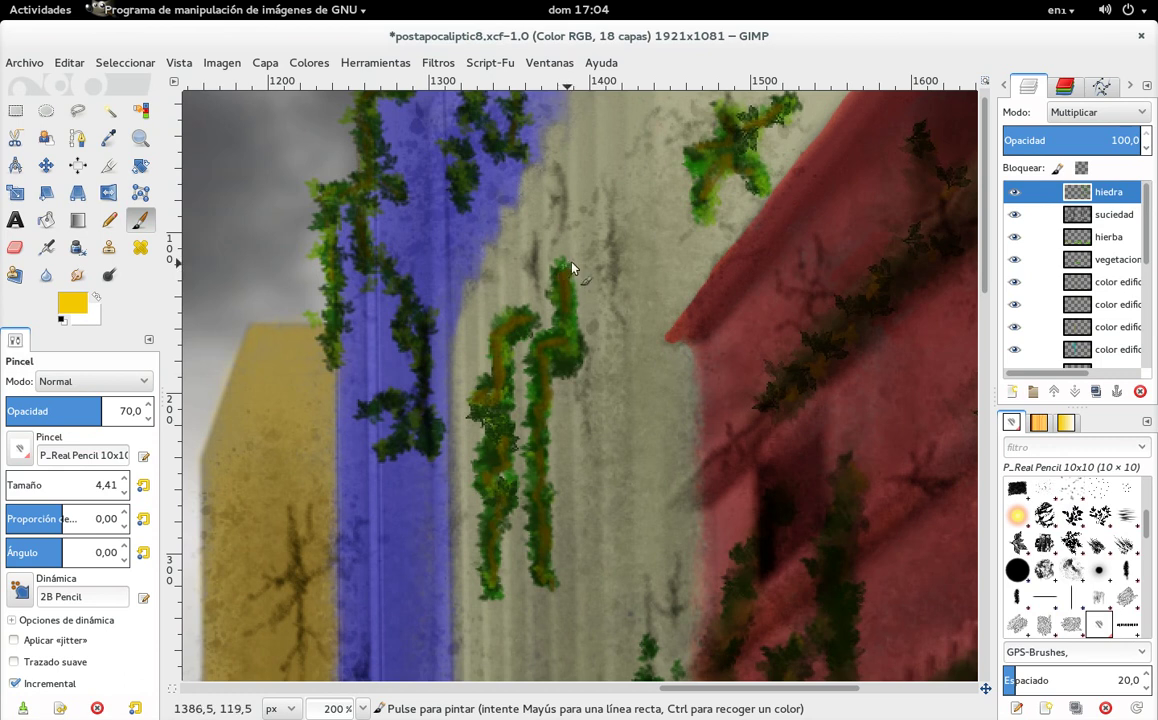
left_click_drag(558, 268, 564, 309)
left_click_drag(537, 437, 548, 602)
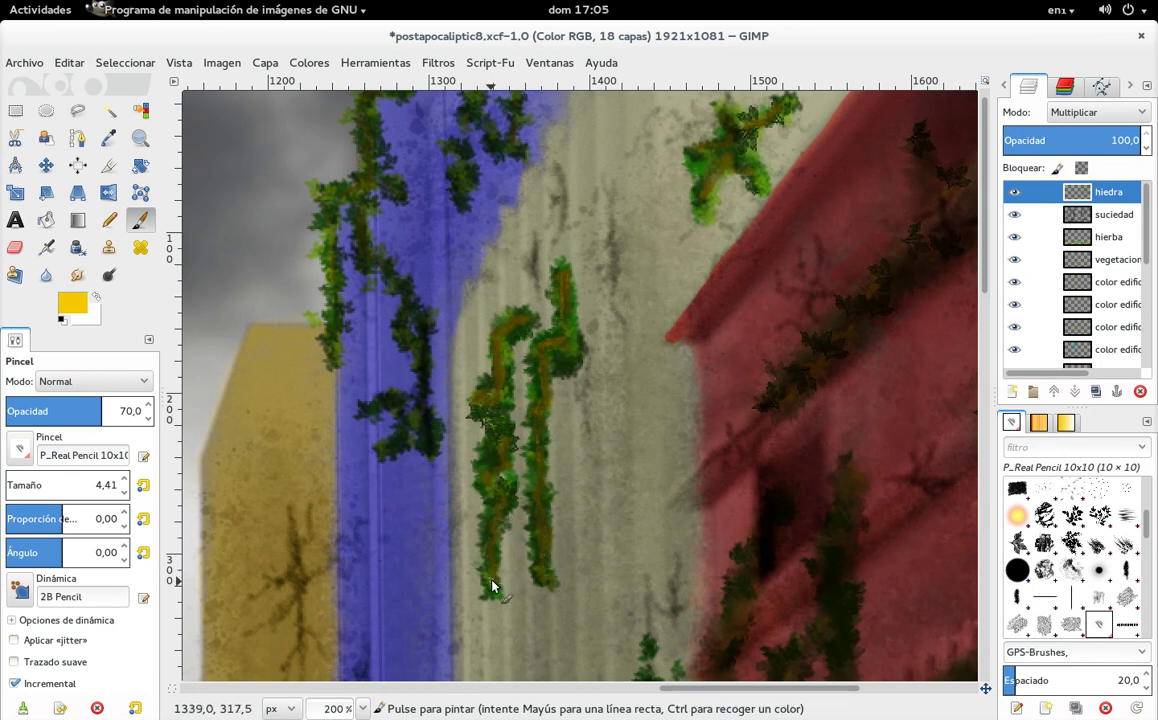
left_click_drag(489, 471, 499, 440)
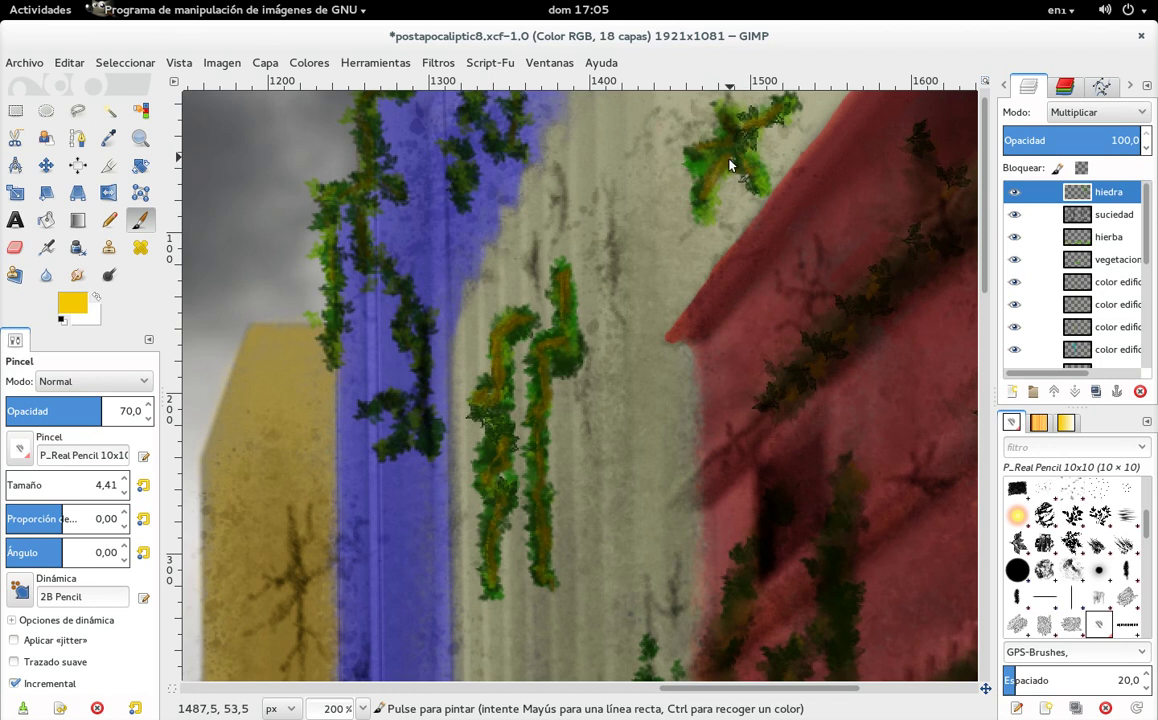
scroll(650, 180, "up", 3)
scroll(620, 200, "left", 2)
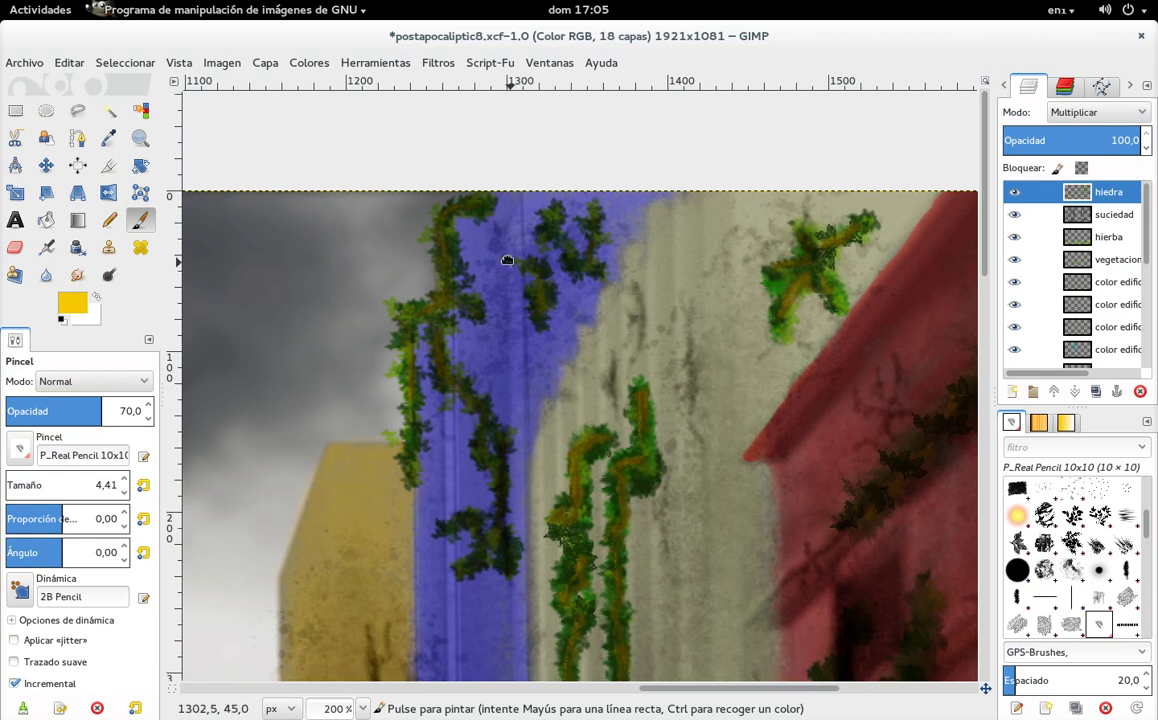
Scroll down to the lower ivy strip and paint a yellow stem through it
scroll(545, 317, "down", 2)
scroll(510, 260, "left", 4)
scroll(463, 316, "down", 2)
scroll(463, 316, "left", 3)
scroll(556, 362, "down", 3)
scroll(556, 362, "right", 2)
scroll(443, 296, "down", 2)
scroll(443, 296, "right", 3)
scroll(443, 296, "right", 1)
scroll(443, 296, "down", 1)
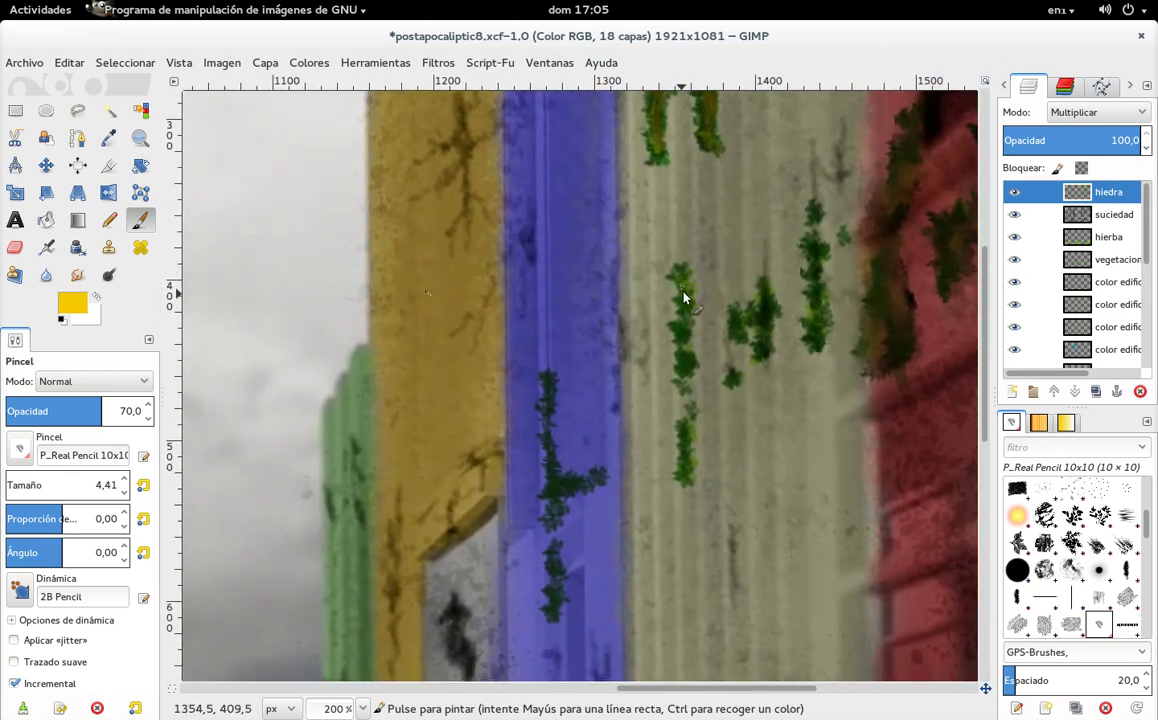
left_click_drag(681, 338, 684, 457)
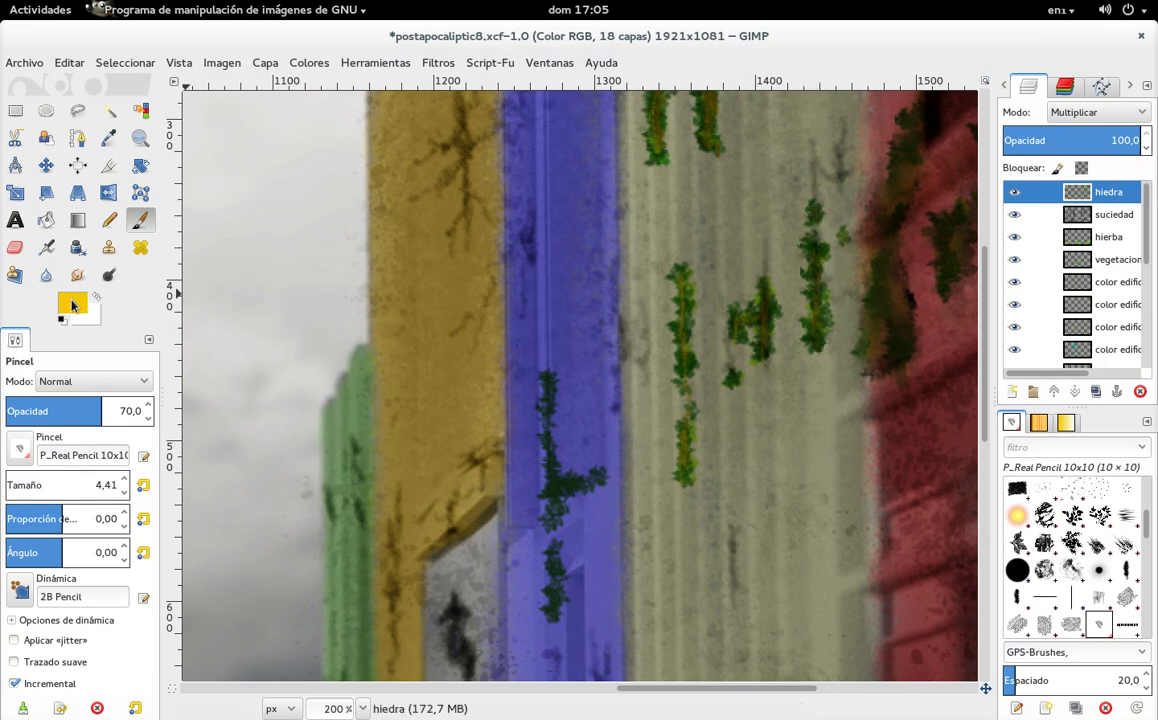
Darken that stem with olive 756100, then reselect a recent olive colour
left_click(70, 302)
left_click(234, 271)
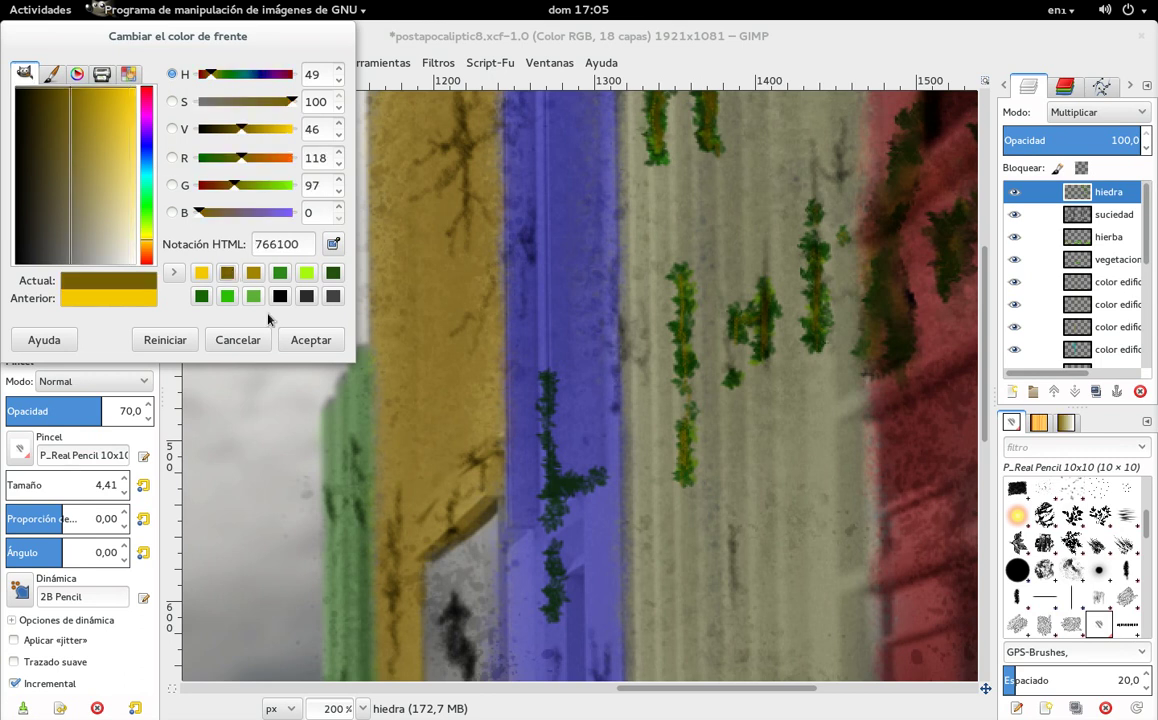
left_click(310, 338)
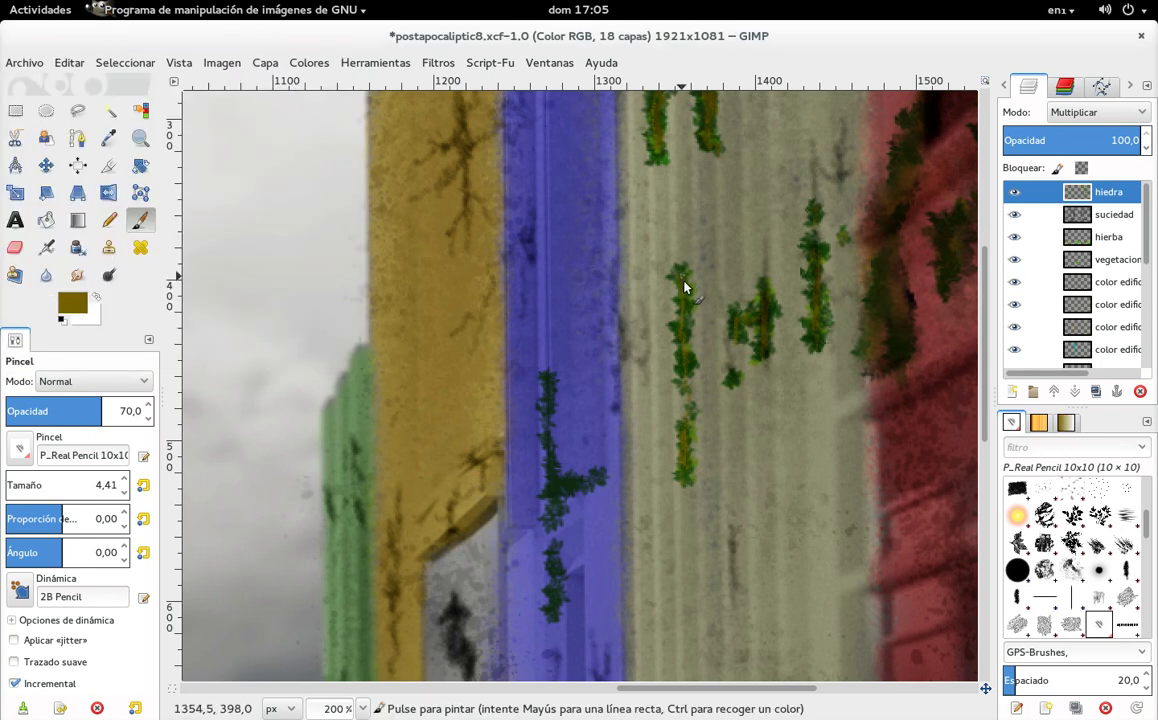
left_click_drag(677, 347, 681, 458)
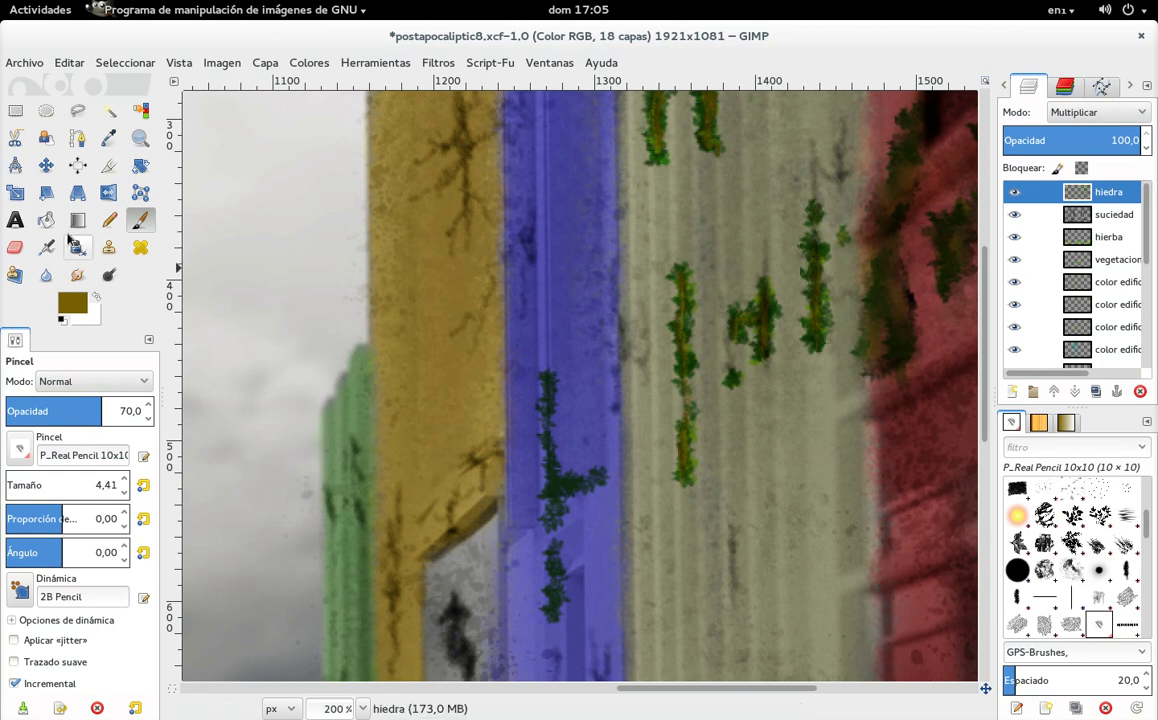
left_click(84, 296)
left_click(253, 273)
left_click(311, 340)
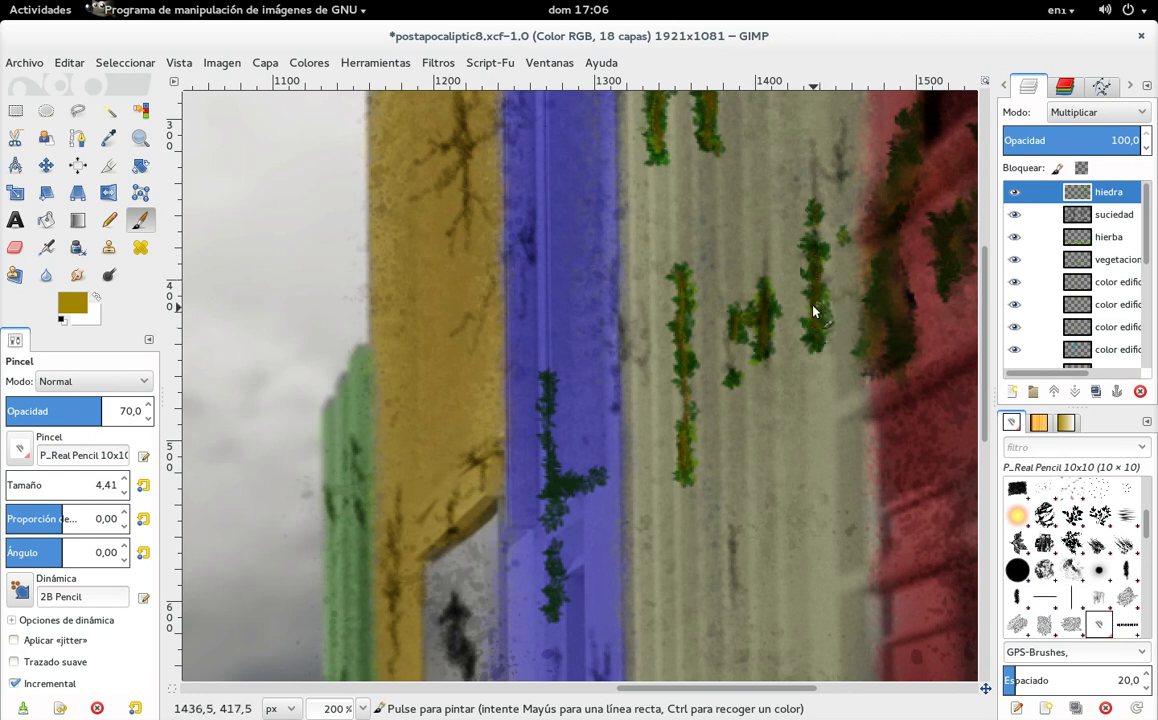
Paint a yellow f4c900 streak along the vine on the blue building
scroll(818, 311, "left", 2)
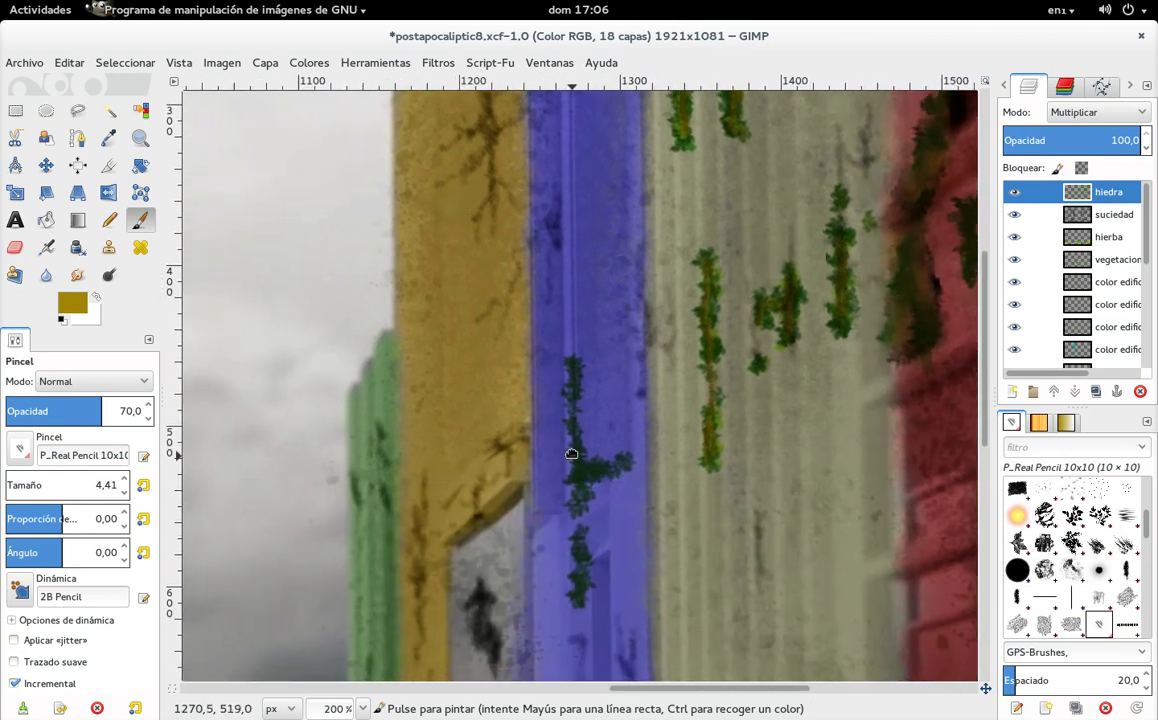
left_click_drag(565, 465, 589, 315)
left_click(70, 310)
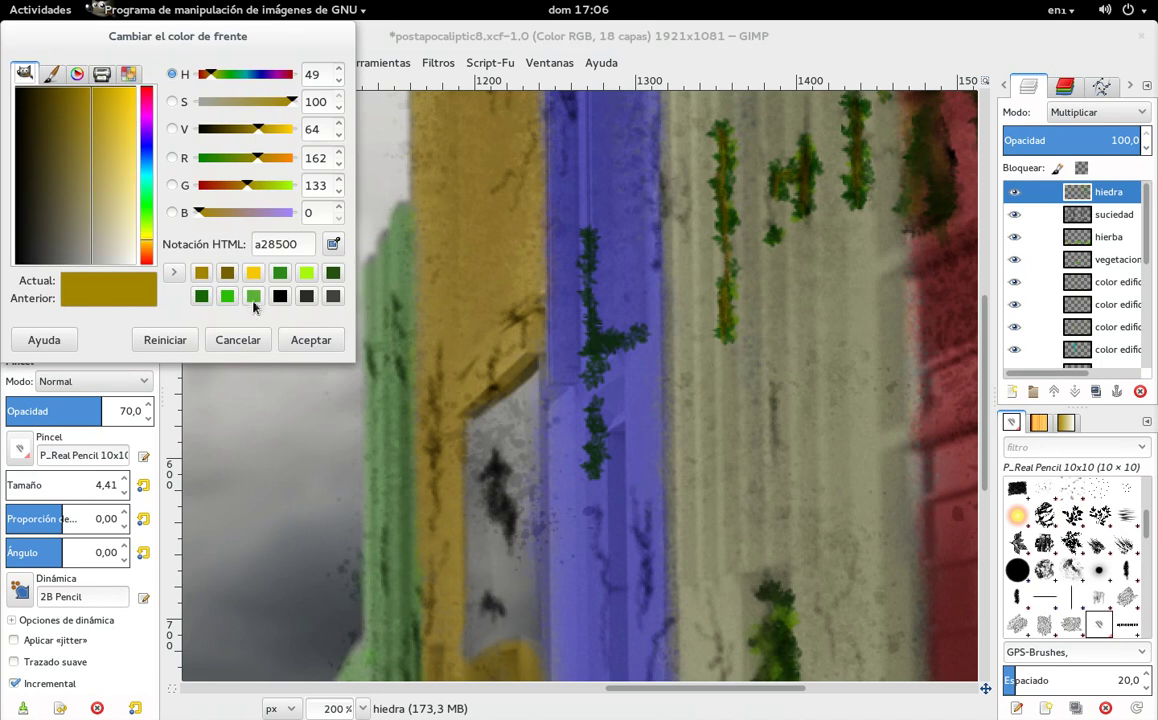
left_click(233, 263)
left_click(310, 338)
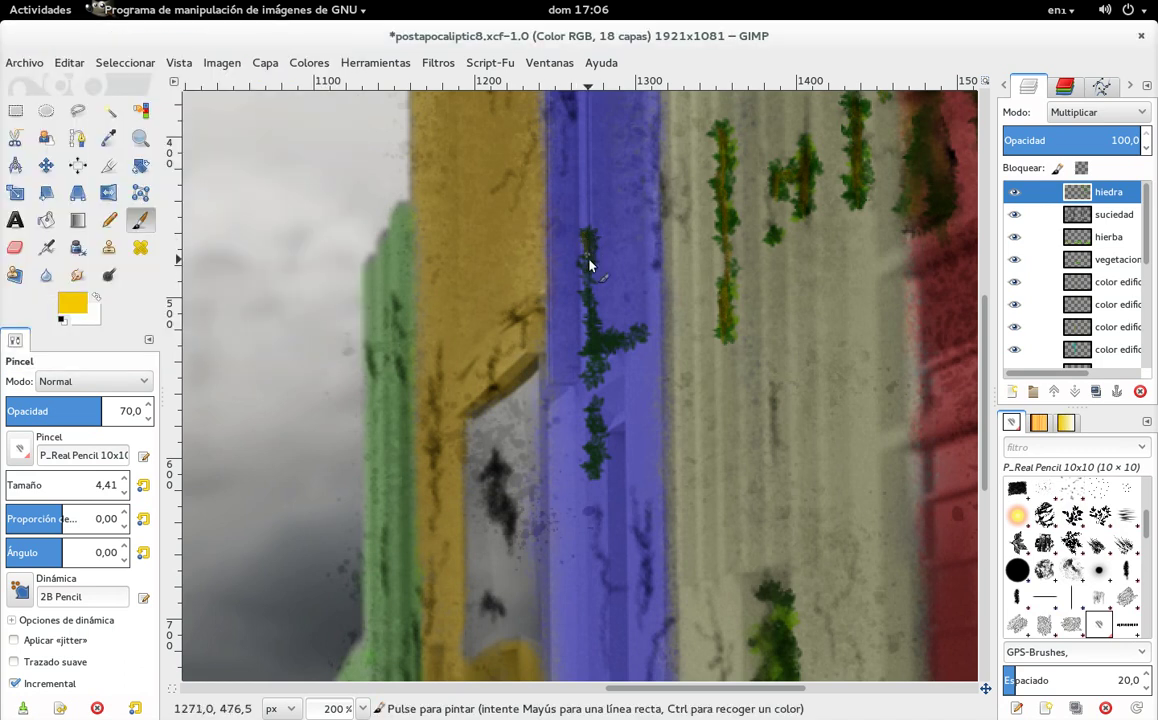
left_click_drag(589, 255, 591, 268)
Run yellow f4c900 strokes up and down the full length of the vine
left_click(83, 305)
left_click(253, 272)
left_click(311, 340)
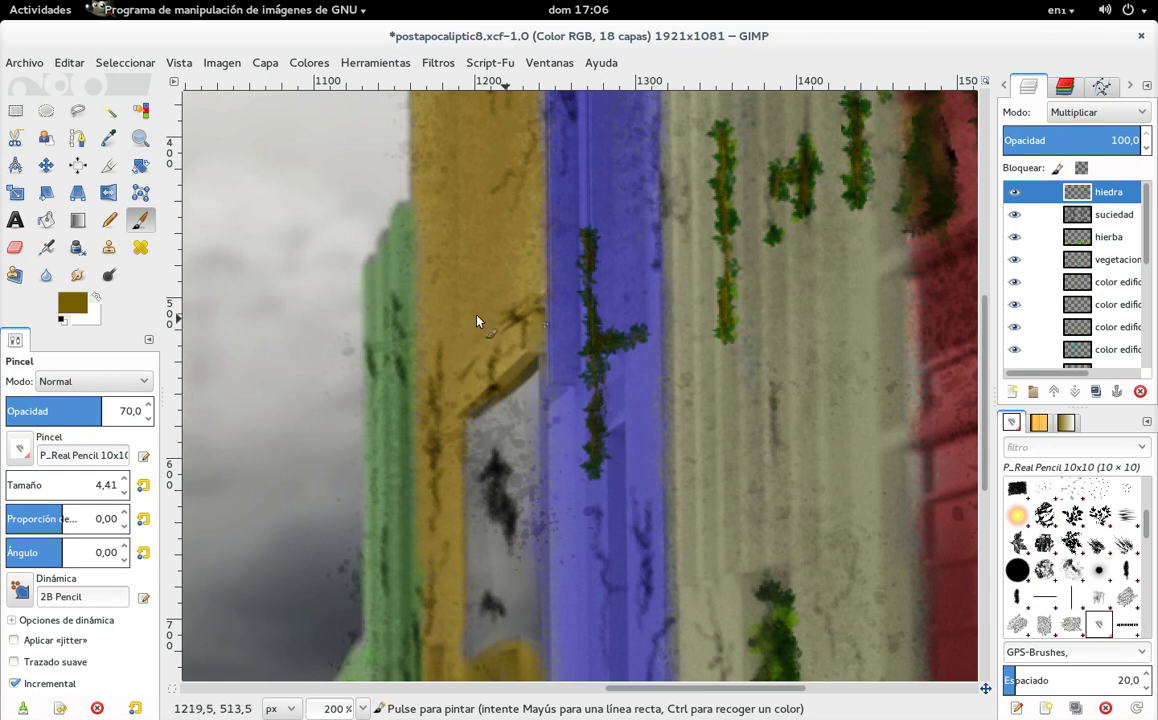
left_click(72, 303)
left_click(227, 272)
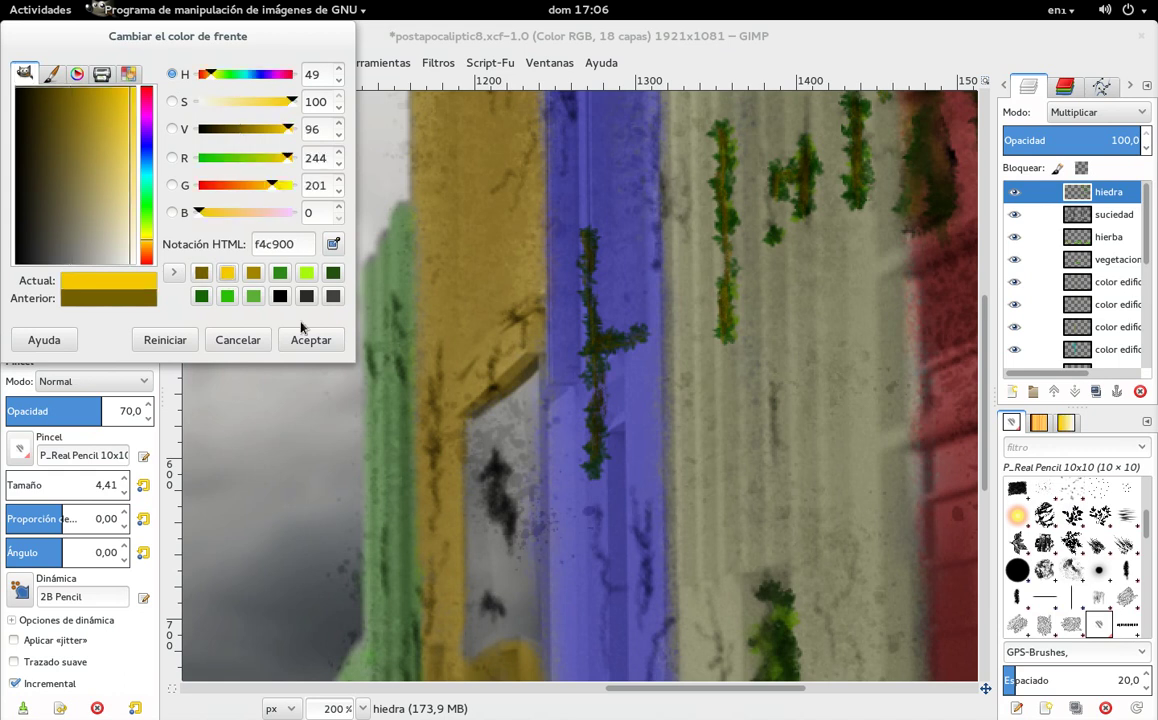
left_click(310, 340)
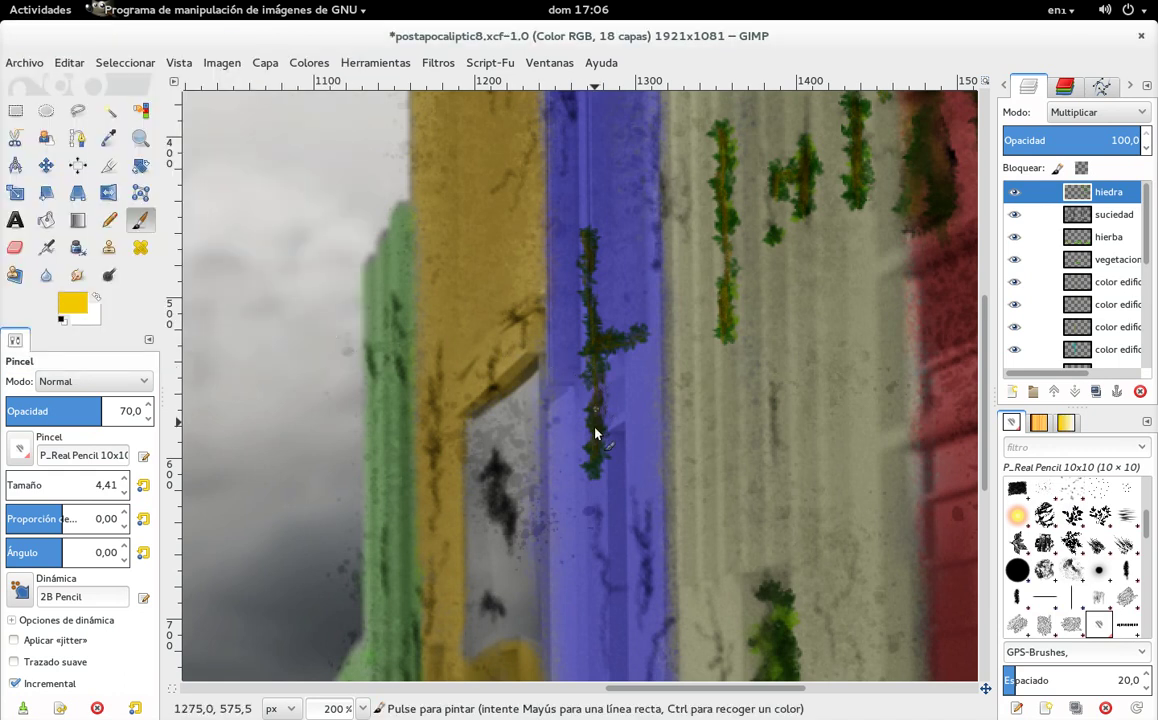
left_click_drag(594, 271, 598, 388)
left_click_drag(589, 445, 589, 238)
left_click_drag(590, 311, 603, 435)
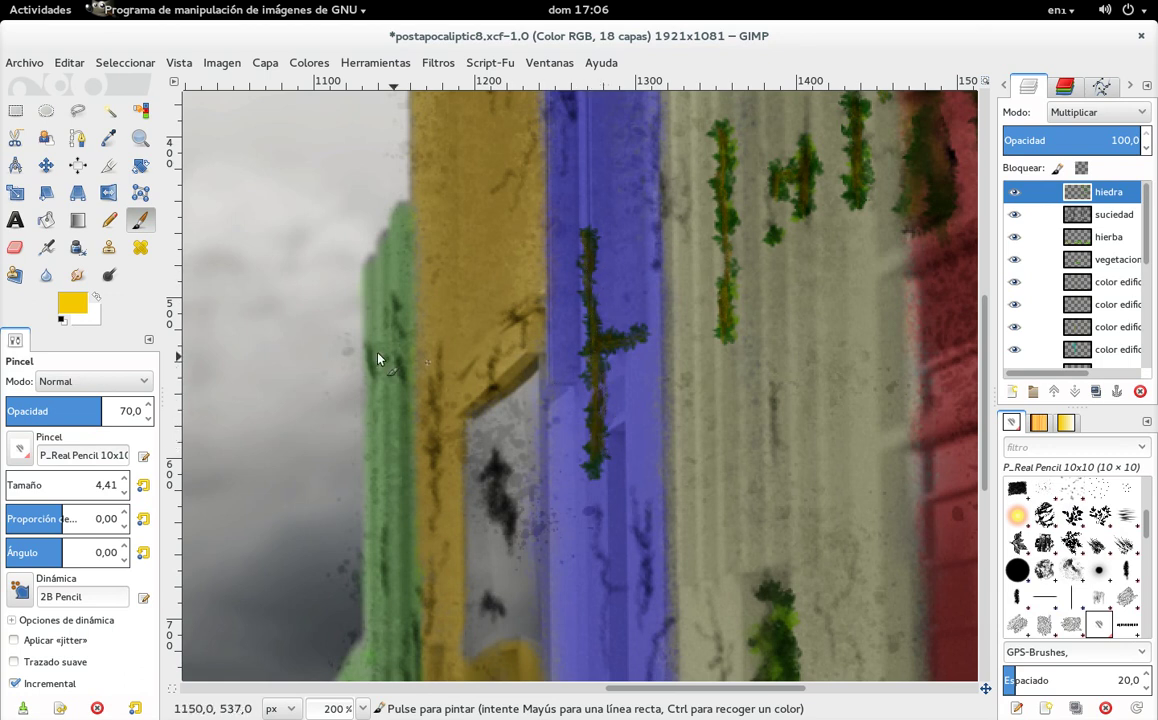
Switch the foreground back to dark olive 766100
left_click(73, 300)
left_click(253, 273)
left_click(310, 340)
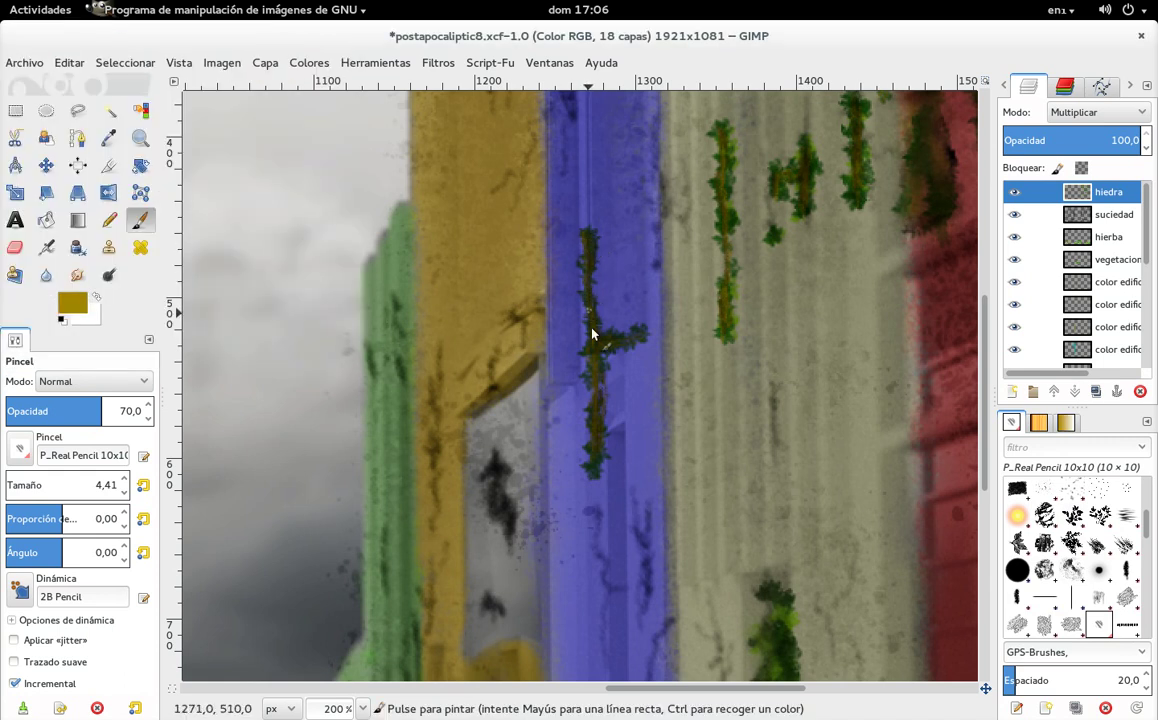
Paint a dark brown 766100 stem up the ivy and along its horizontal branch at size 12.91
scroll(569, 362, "right", 2)
scroll(501, 339, "right", 2)
scroll(501, 339, "down", 4)
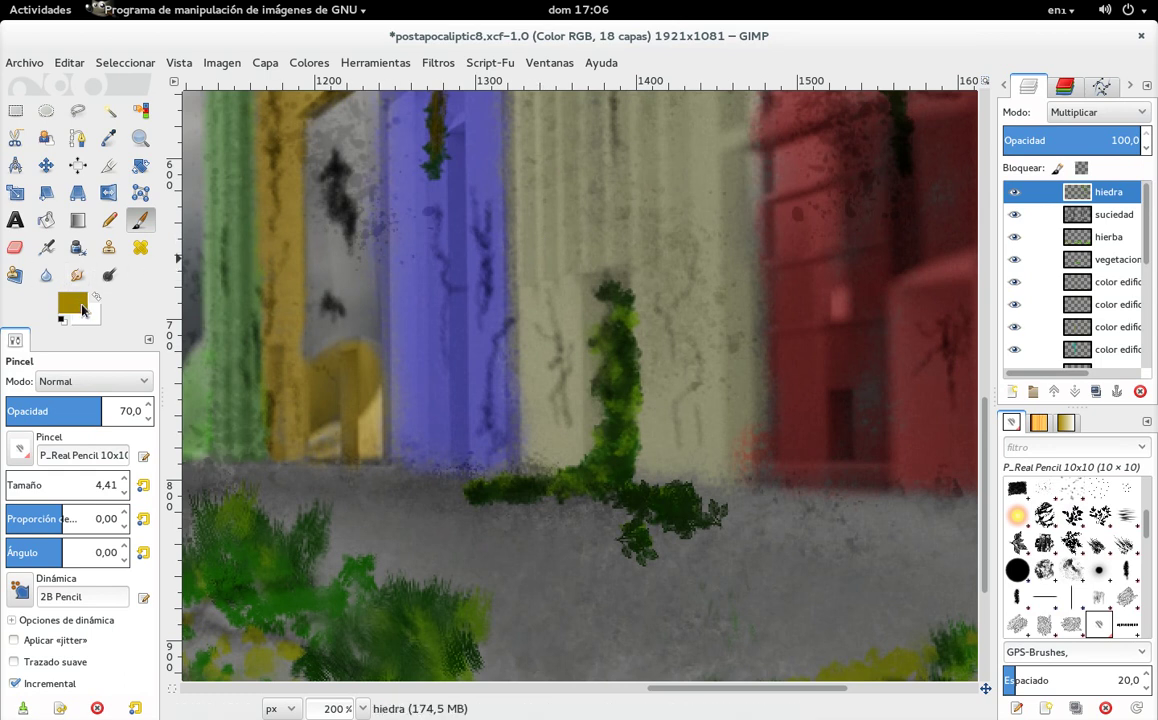
left_click(72, 302)
left_click(253, 273)
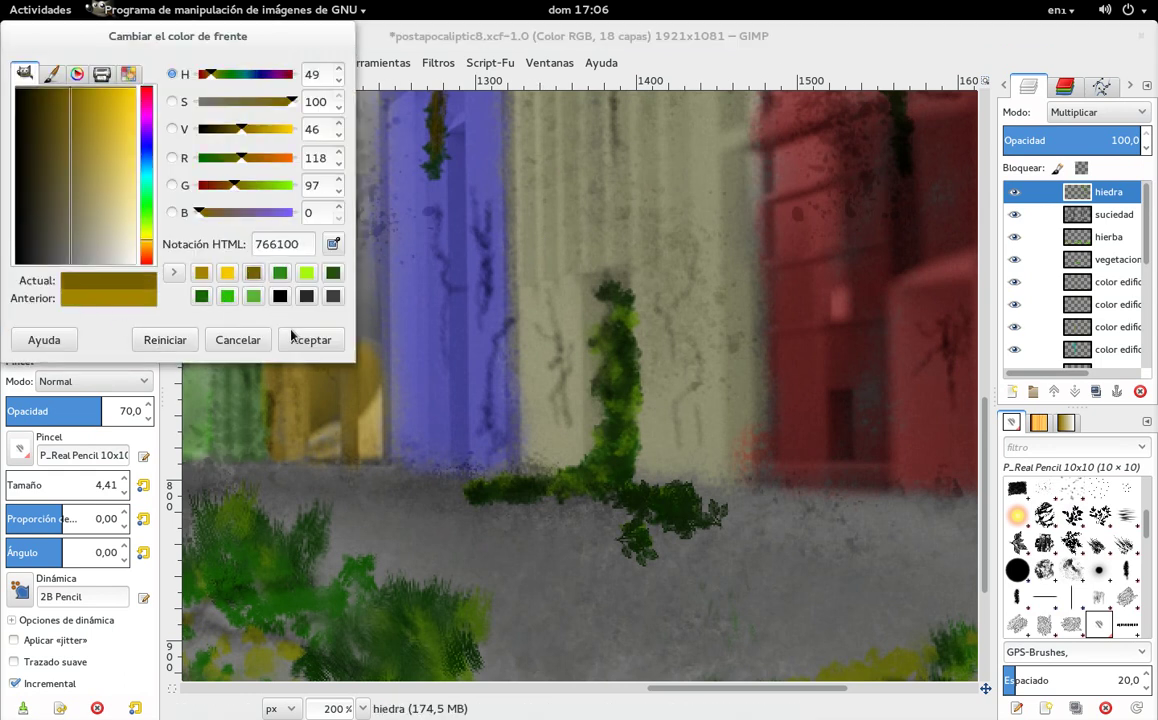
left_click(311, 340)
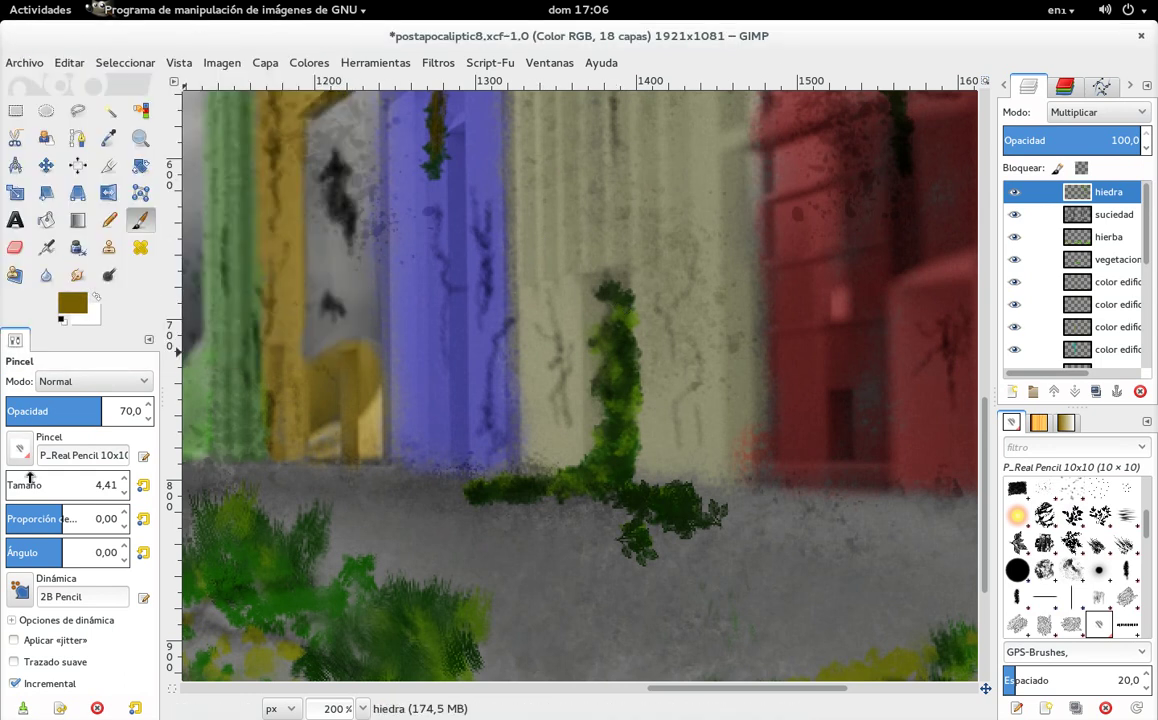
left_click_drag(36, 485, 52, 492)
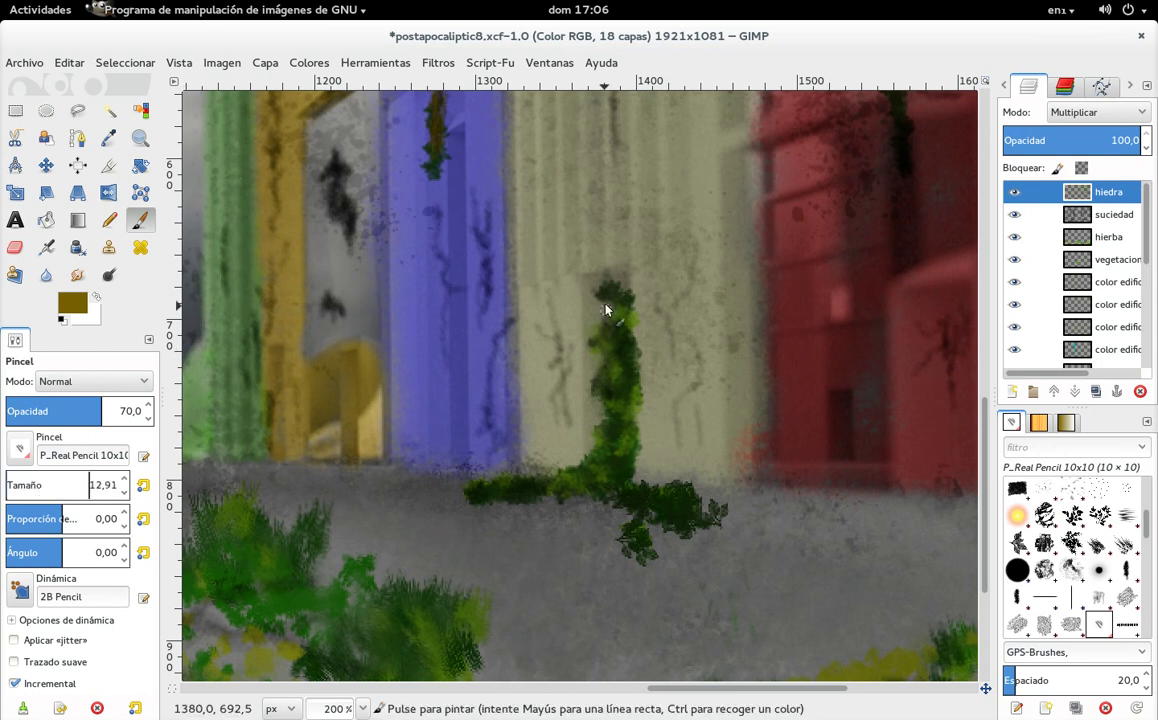
left_click_drag(612, 299, 612, 355)
left_click_drag(601, 399, 599, 463)
left_click_drag(507, 497, 671, 515)
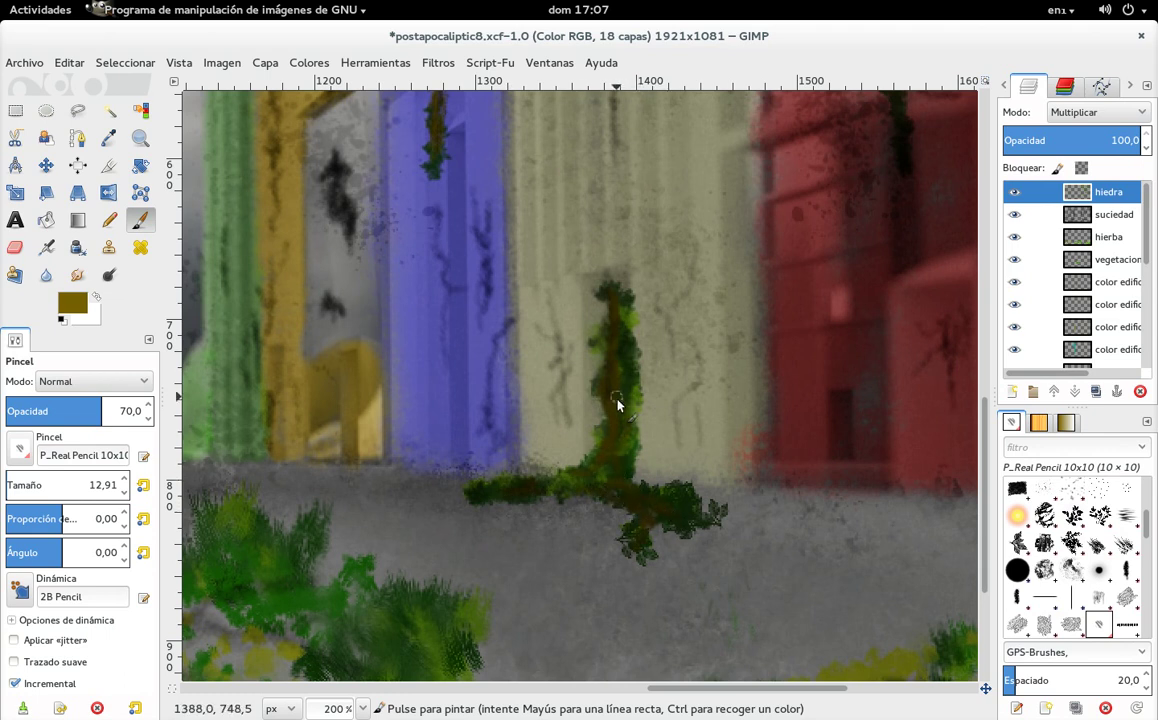
Switch to yellow, reset brush size to 4.41 and dab the vine's top
left_click(73, 309)
left_click(223, 266)
left_click(315, 339)
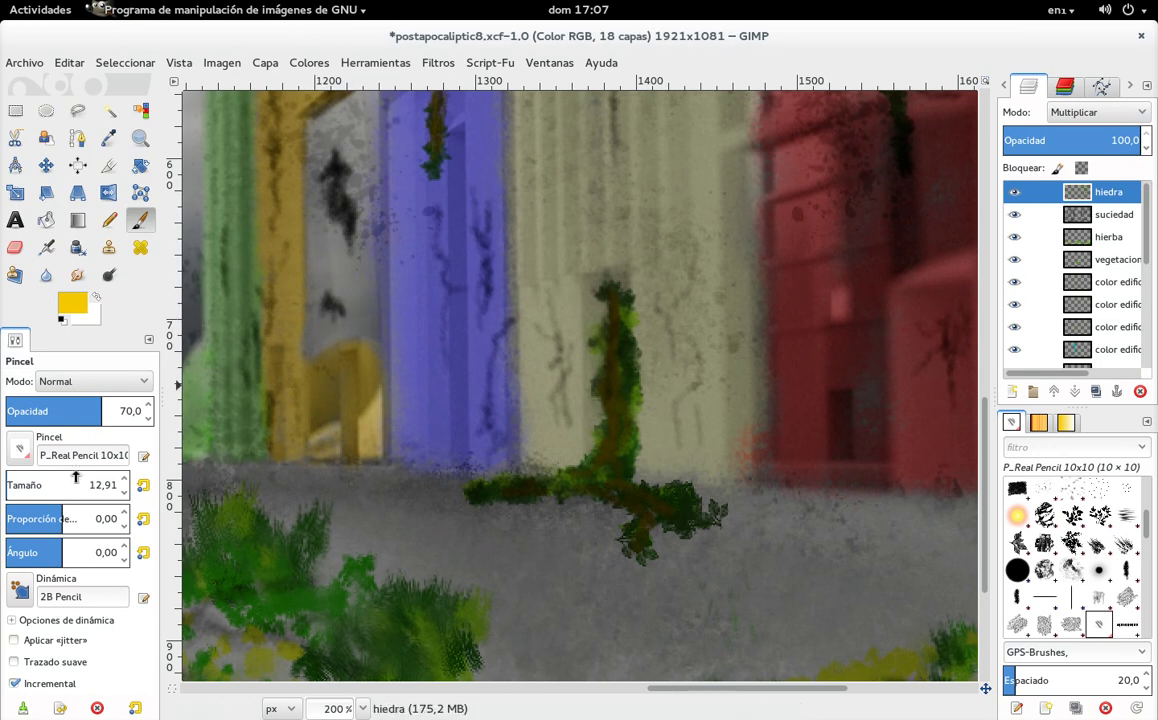
left_click_drag(70, 489, 47, 489)
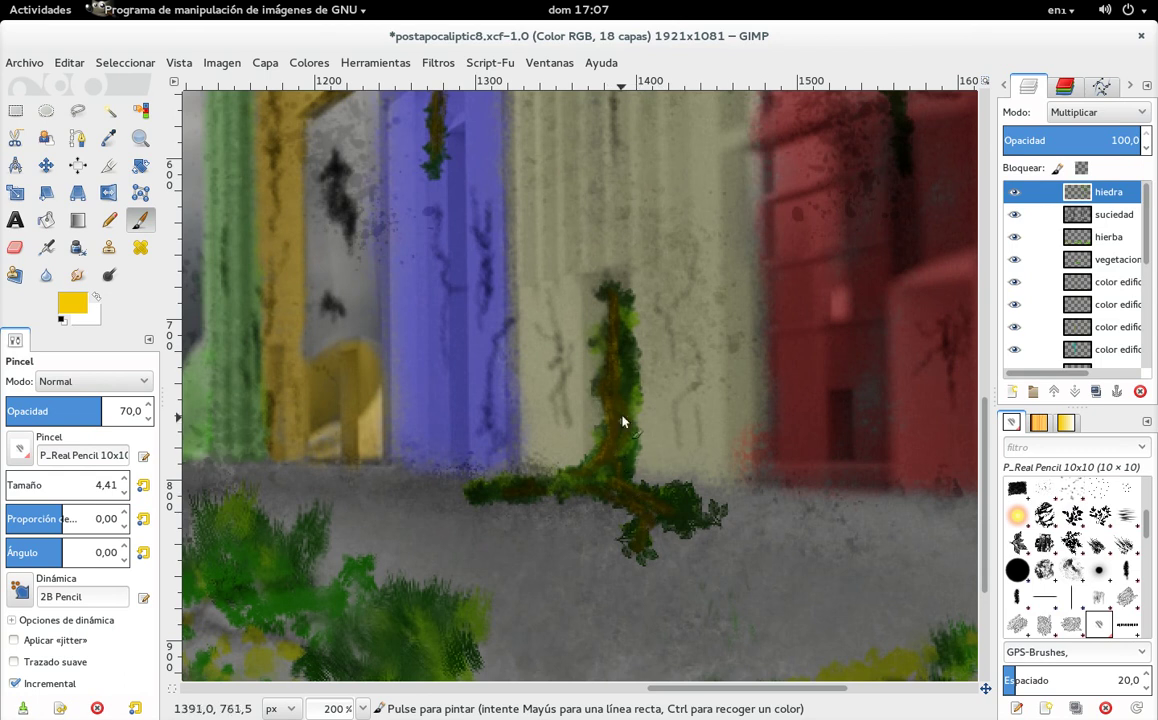
left_click(614, 304)
Scroll back to see the whole image centred in the view
scroll(406, 323, "left", 3)
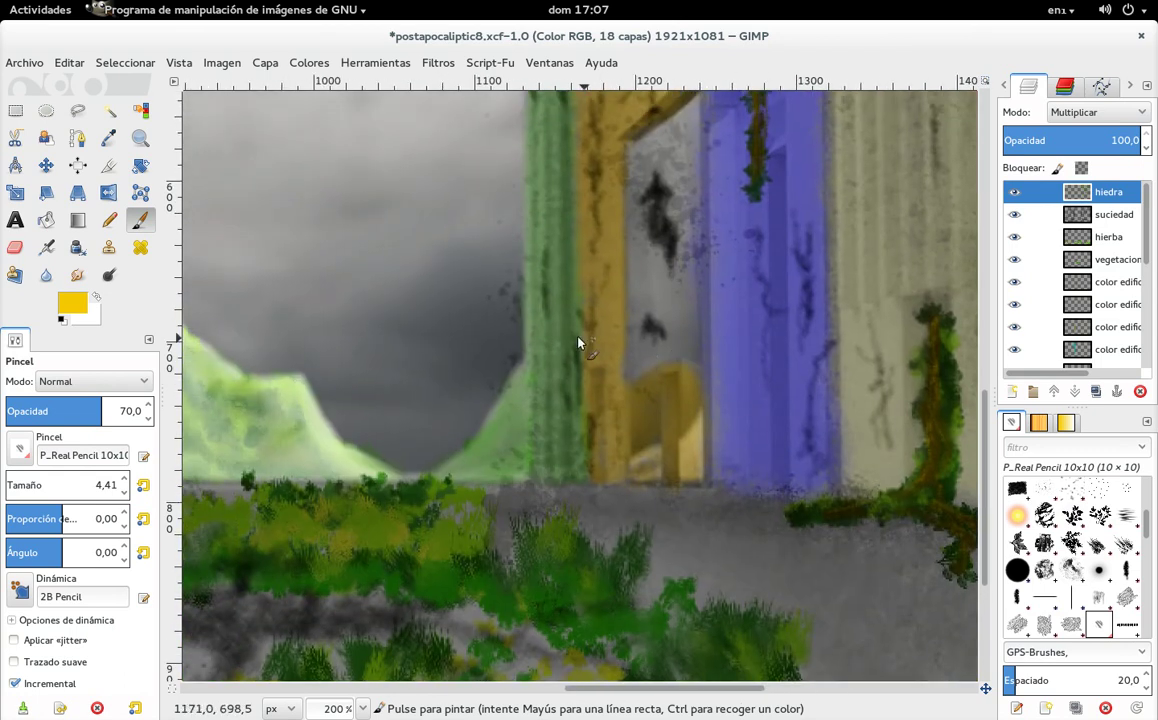
scroll(529, 305, "left", 2)
scroll(486, 310, "left", 5)
scroll(680, 463, "up", 3)
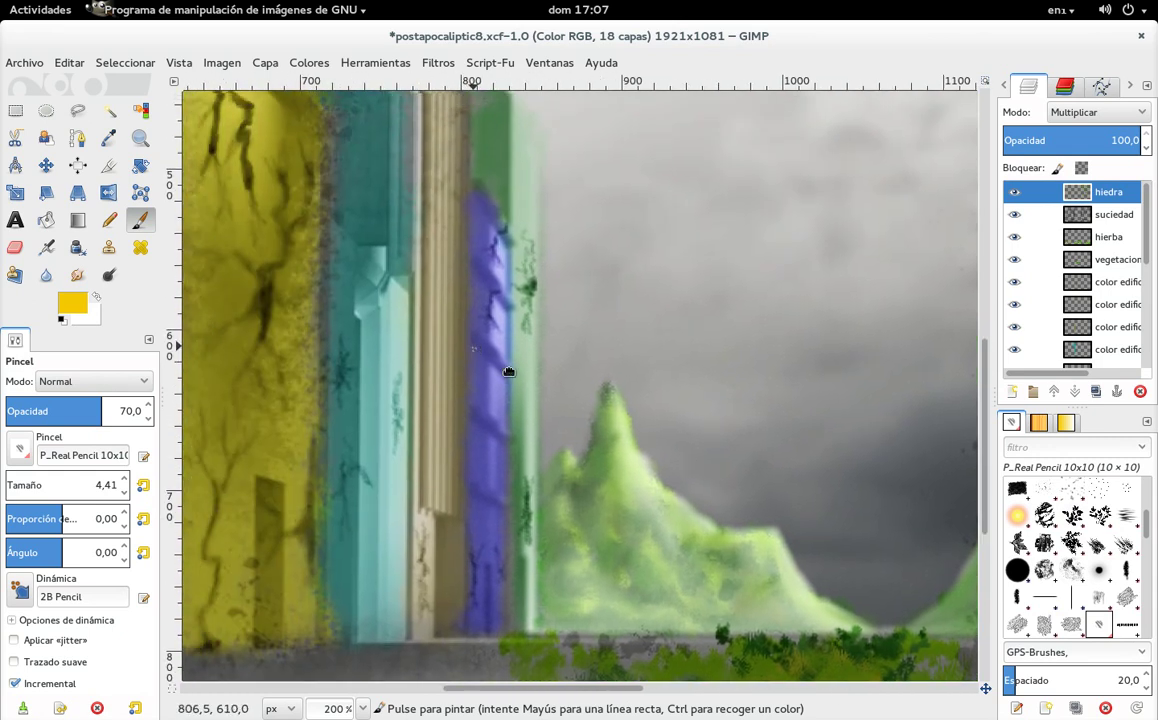
scroll(468, 344, "left", 3)
scroll(610, 410, "down", 1, "ctrl")
scroll(592, 388, "down", 1, "ctrl")
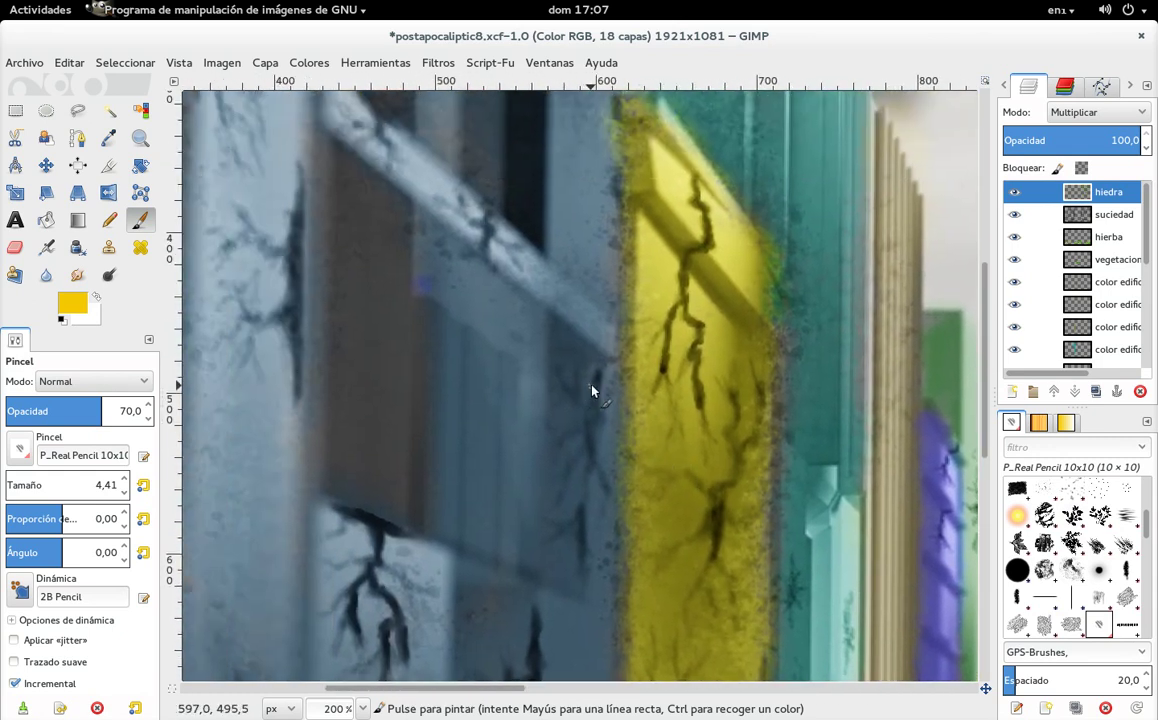
scroll(598, 384, "down", 1, "ctrl")
scroll(598, 384, "down", 1, "ctrl")
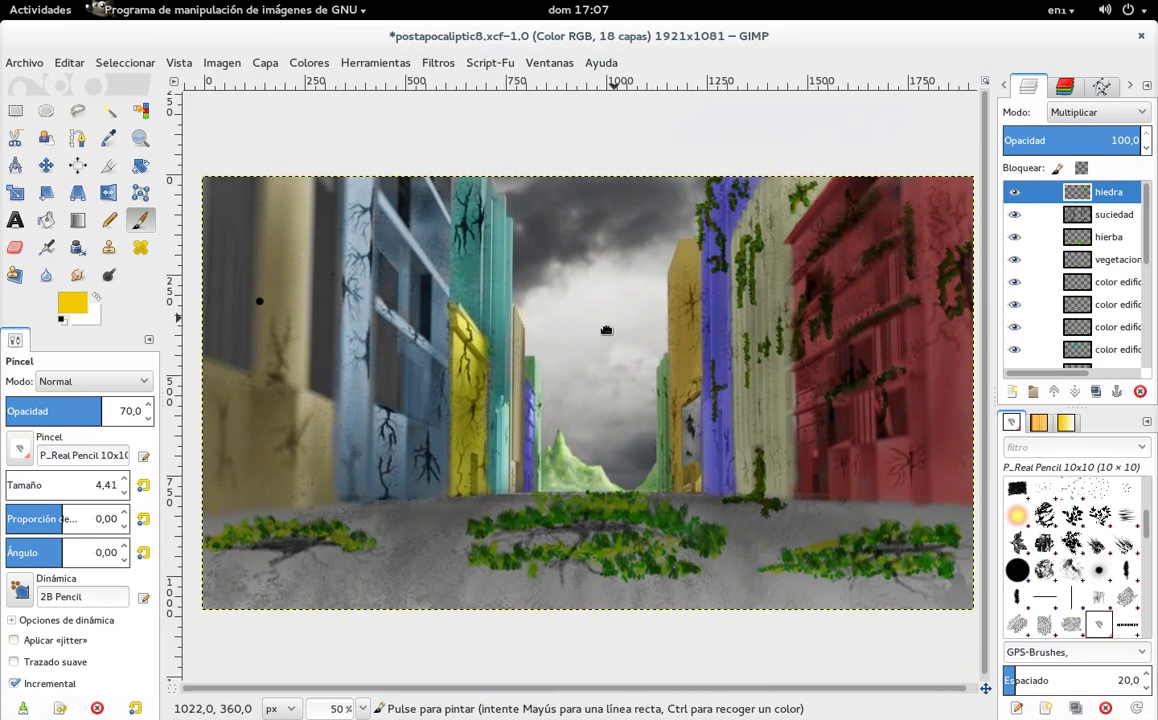
left_click_drag(642, 284, 576, 362)
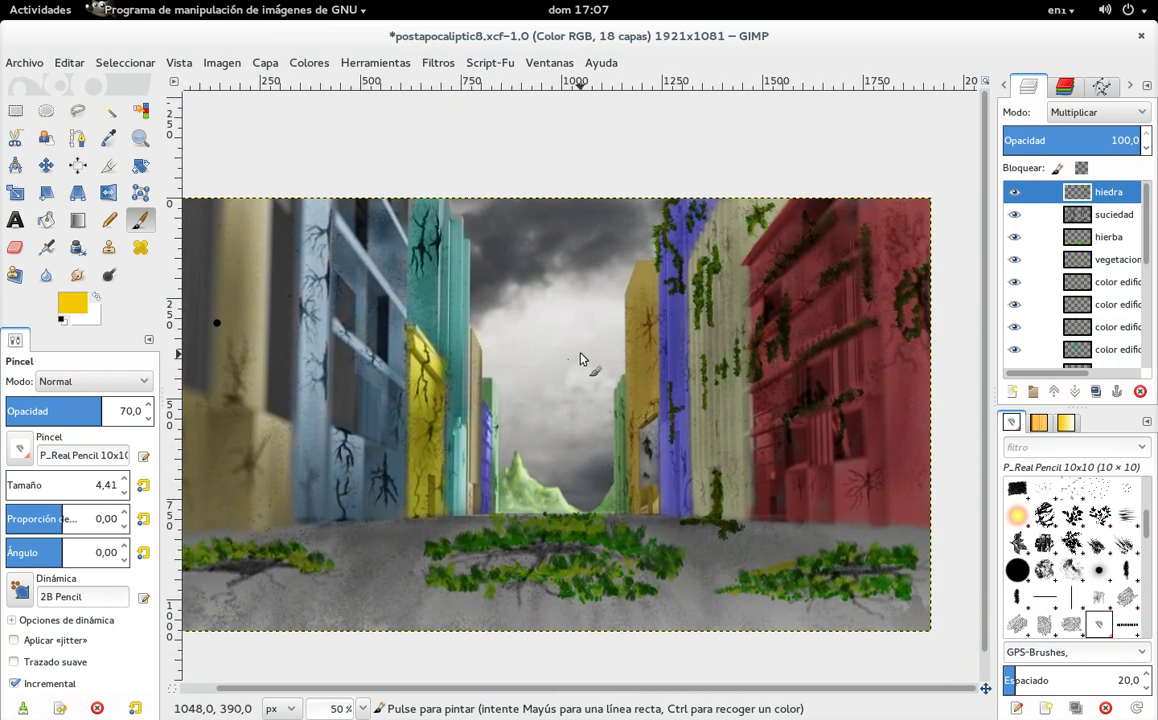
Set Leafs dynamics, a bright green foreground and a brush size of about 35
left_click(80, 596)
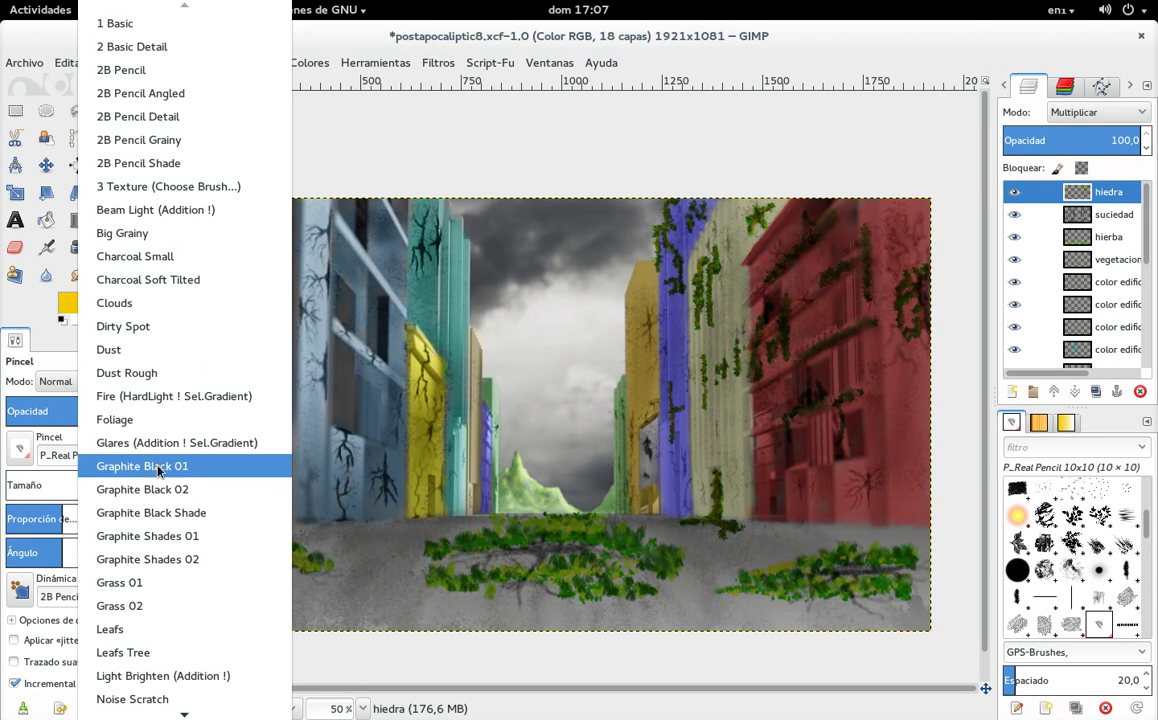
left_click(120, 629)
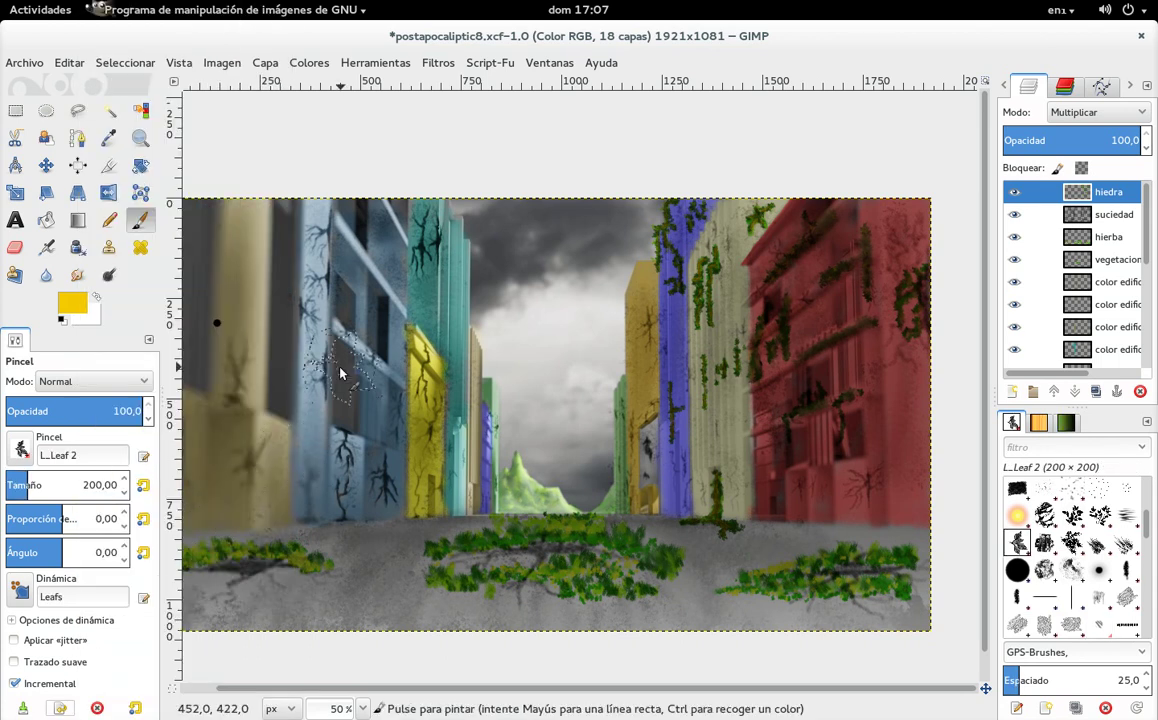
right_click(77, 297)
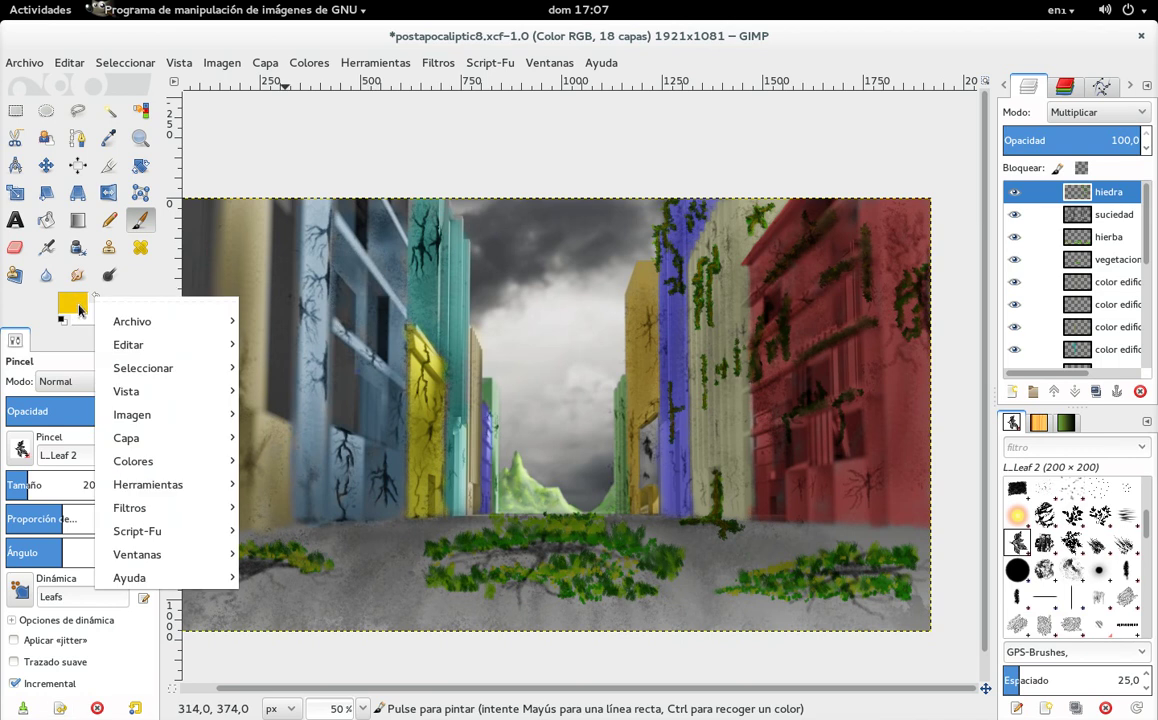
left_click(76, 305)
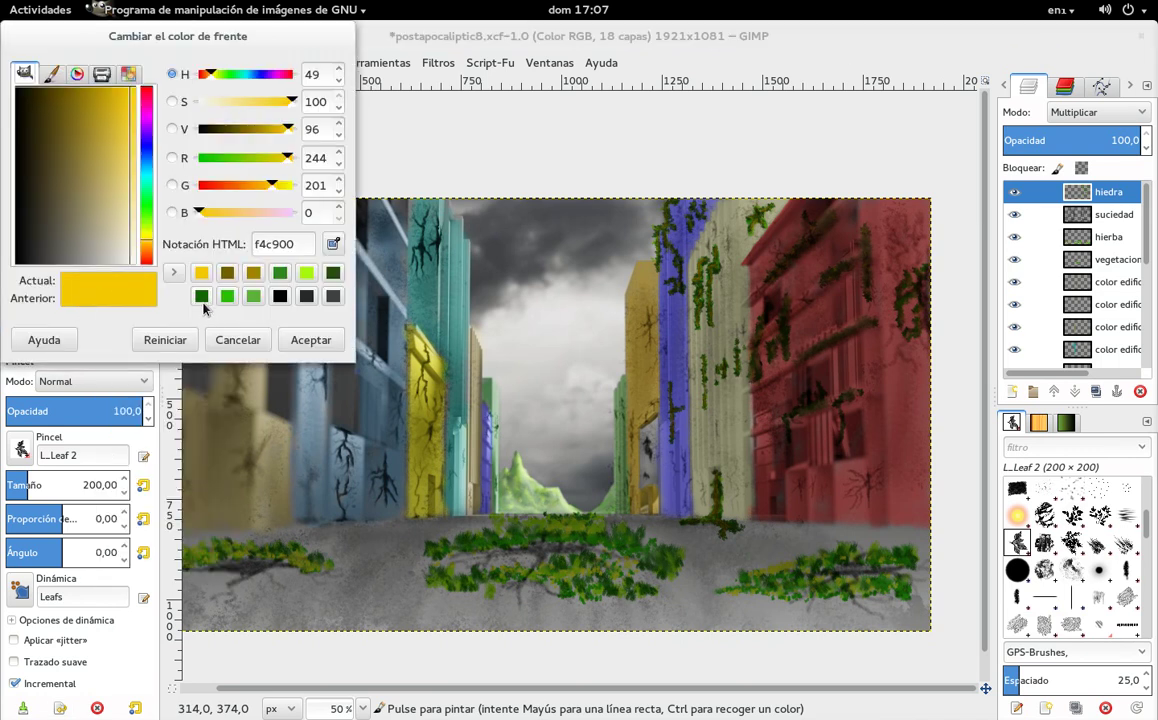
left_click(226, 297)
left_click(311, 340)
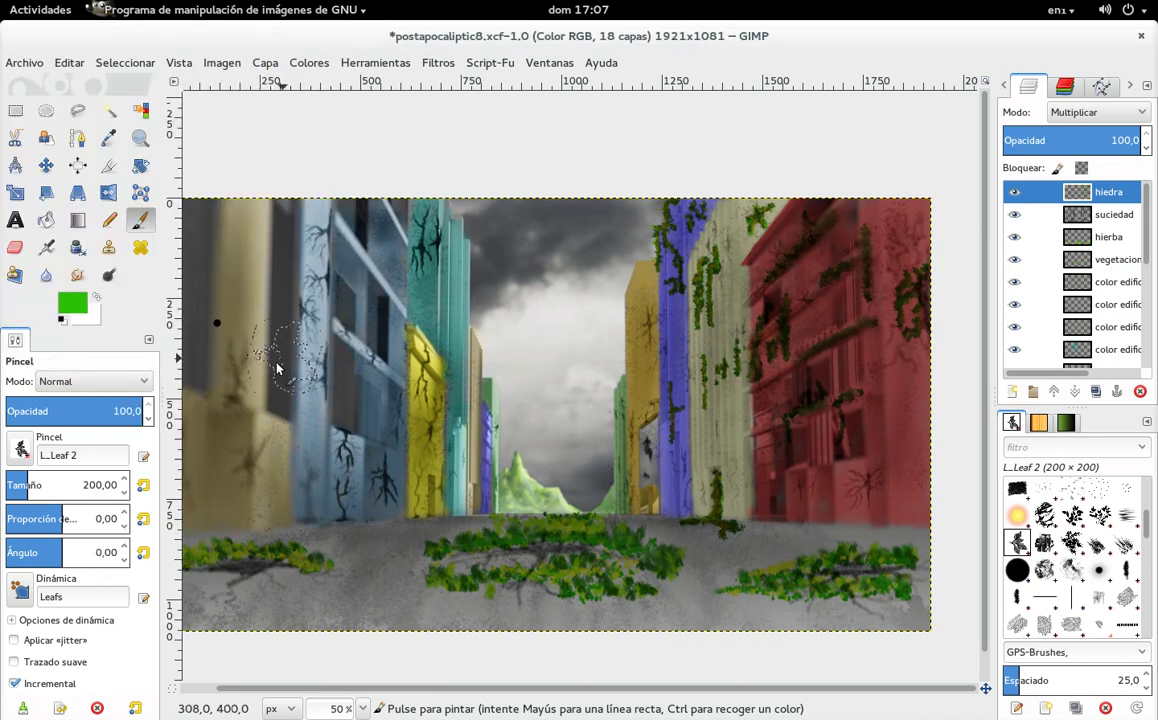
left_click(8, 485)
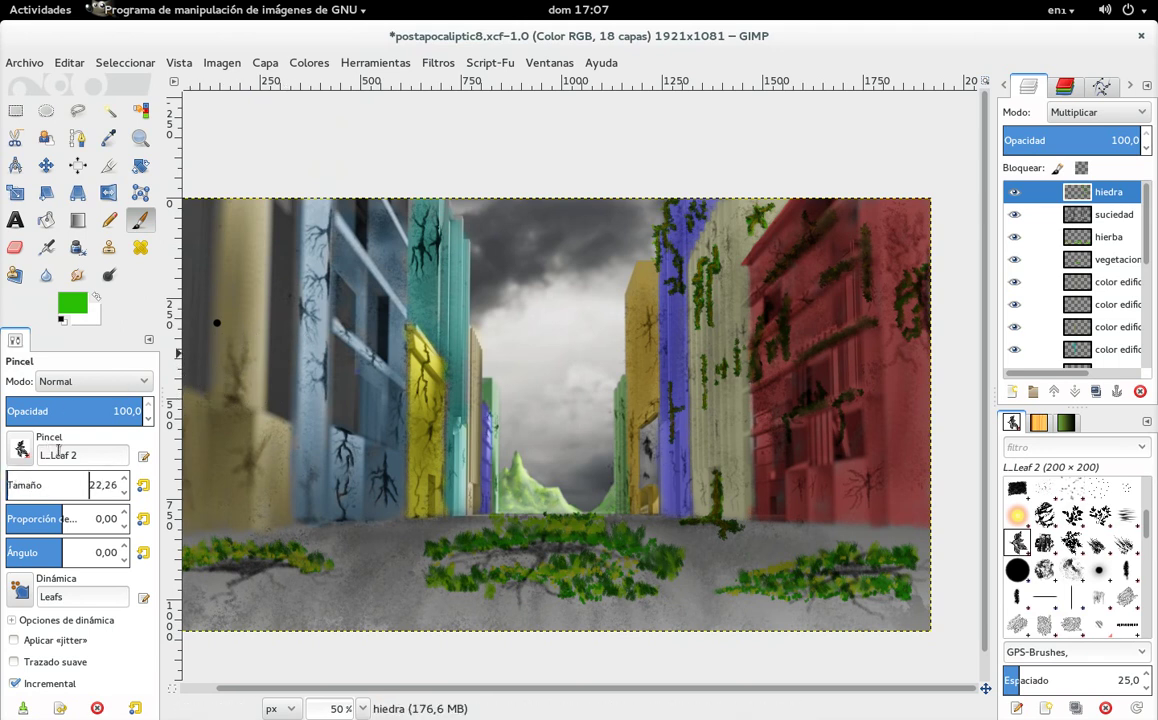
left_click(13, 485)
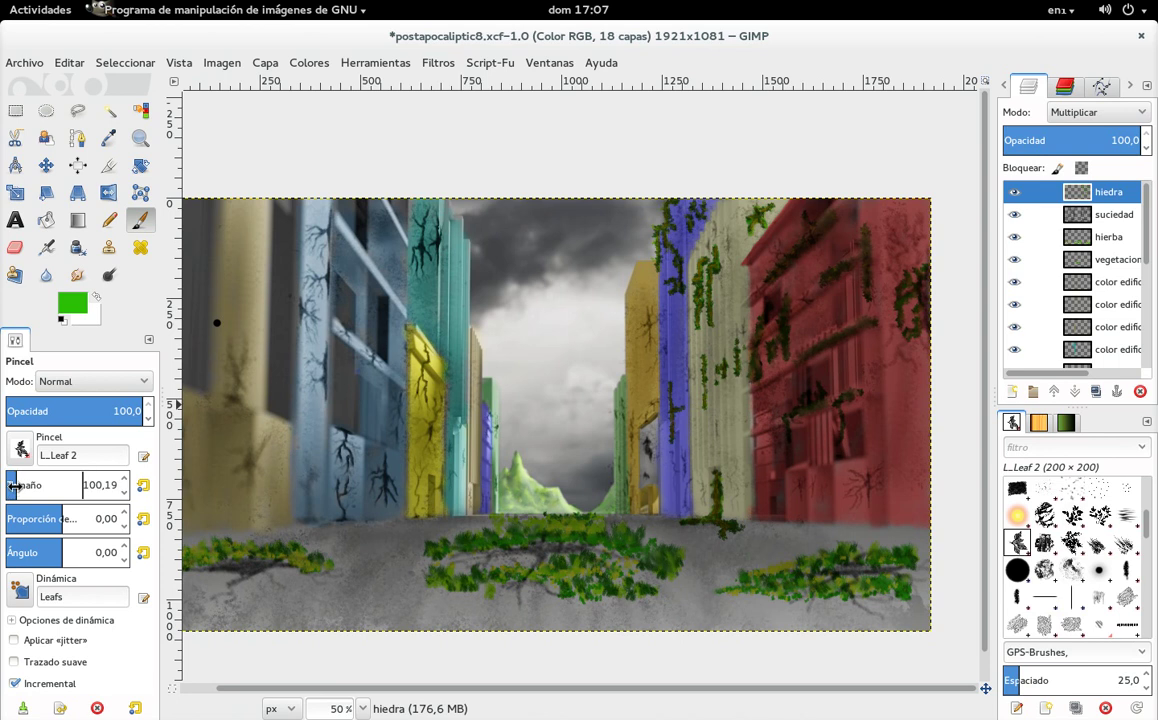
mouse_move(34, 485)
left_mouse_down()
mouse_move(18, 493)
mouse_move(34, 492)
left_mouse_up()
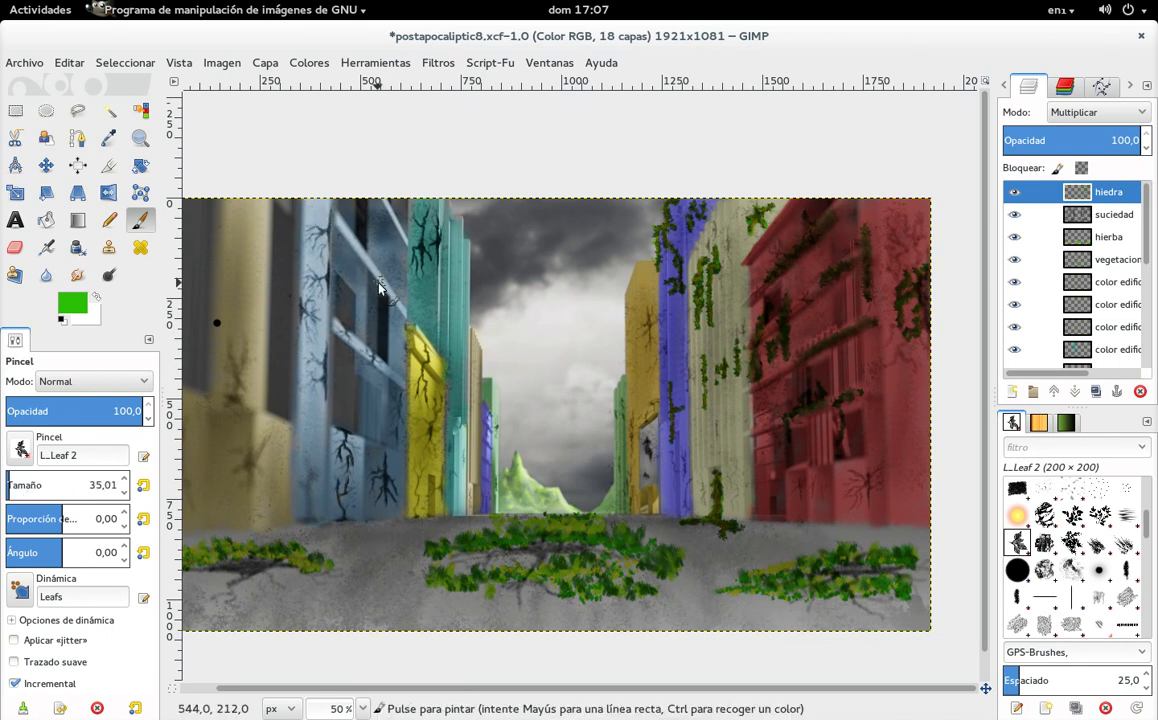
Paint bright green leaves down the blue building, then overlay dark green 245210
left_click(370, 245)
left_click_drag(372, 259, 386, 286)
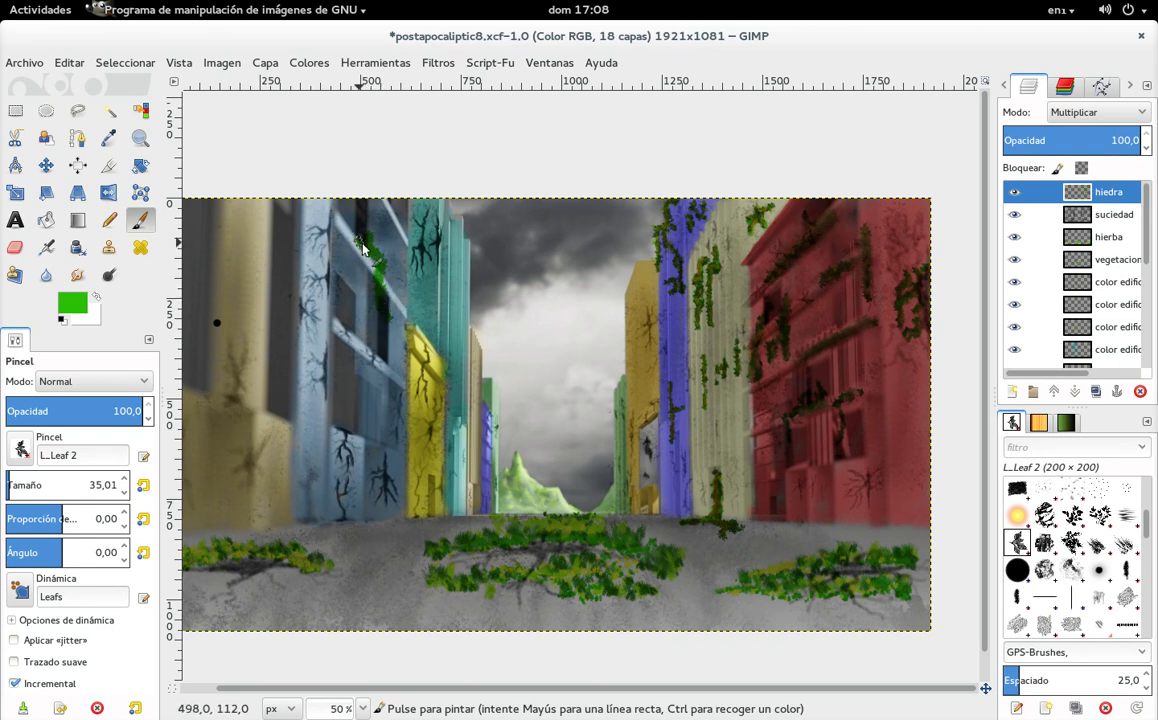
left_click(80, 303)
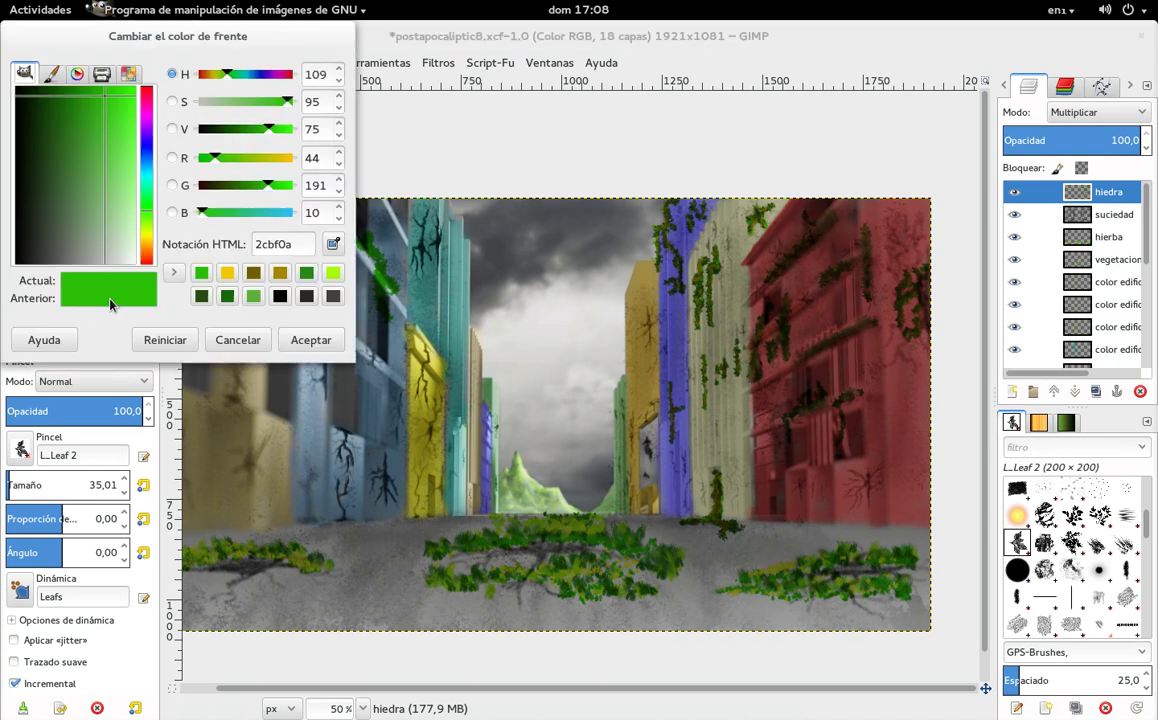
left_click(201, 296)
left_click(311, 340)
mouse_move(372, 258)
left_mouse_down()
mouse_move(380, 323)
mouse_move(398, 306)
mouse_move(364, 246)
mouse_move(375, 322)
mouse_move(374, 262)
left_mouse_up()
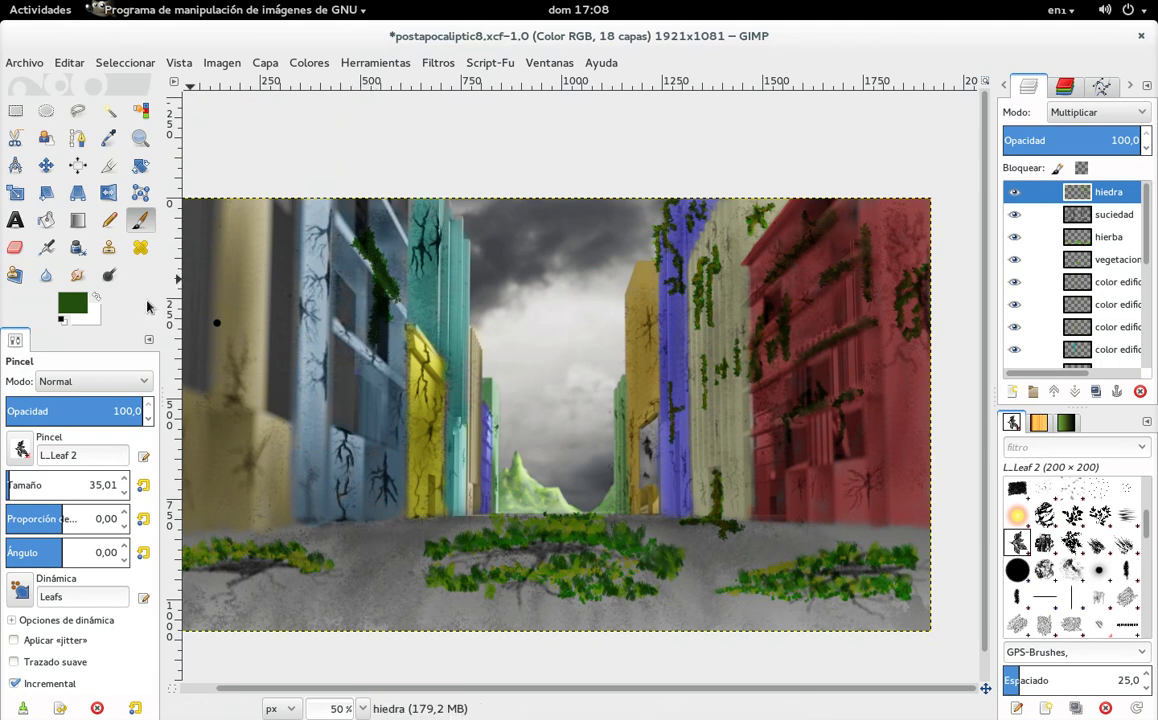
Add yellow-green leaves over the ivy on the blue building
left_click(70, 300)
left_click(203, 297)
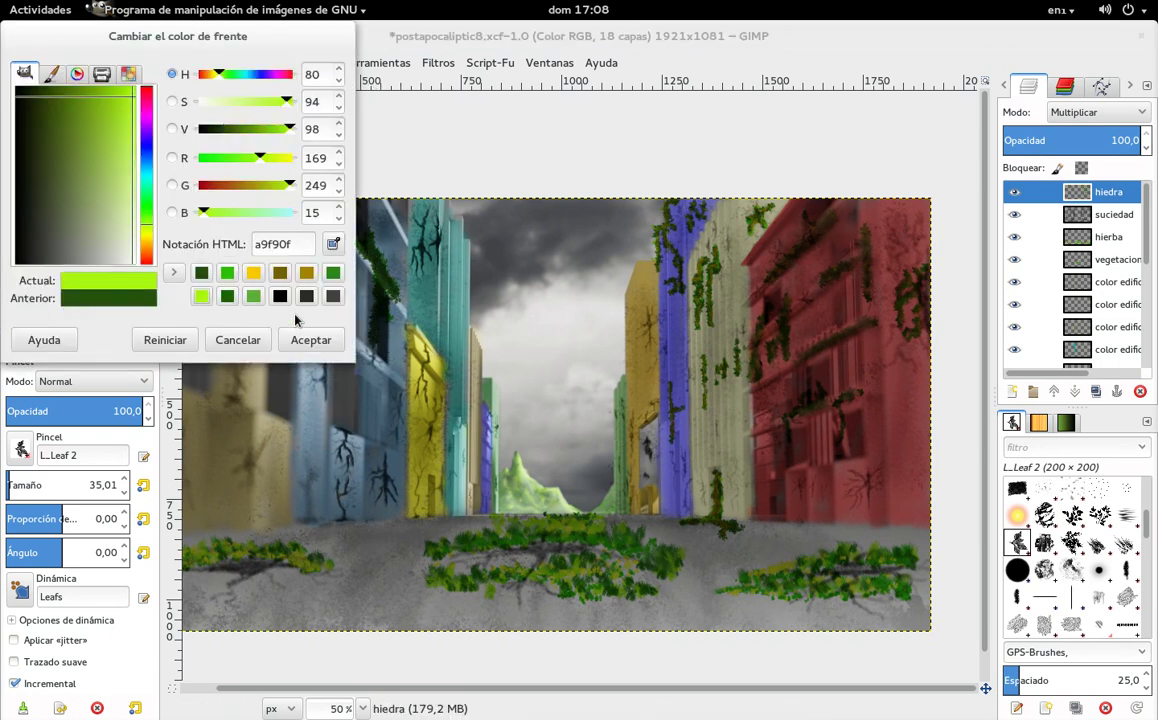
left_click(311, 340)
mouse_move(364, 220)
left_mouse_down()
mouse_move(360, 243)
mouse_move(388, 289)
mouse_move(376, 347)
left_mouse_up()
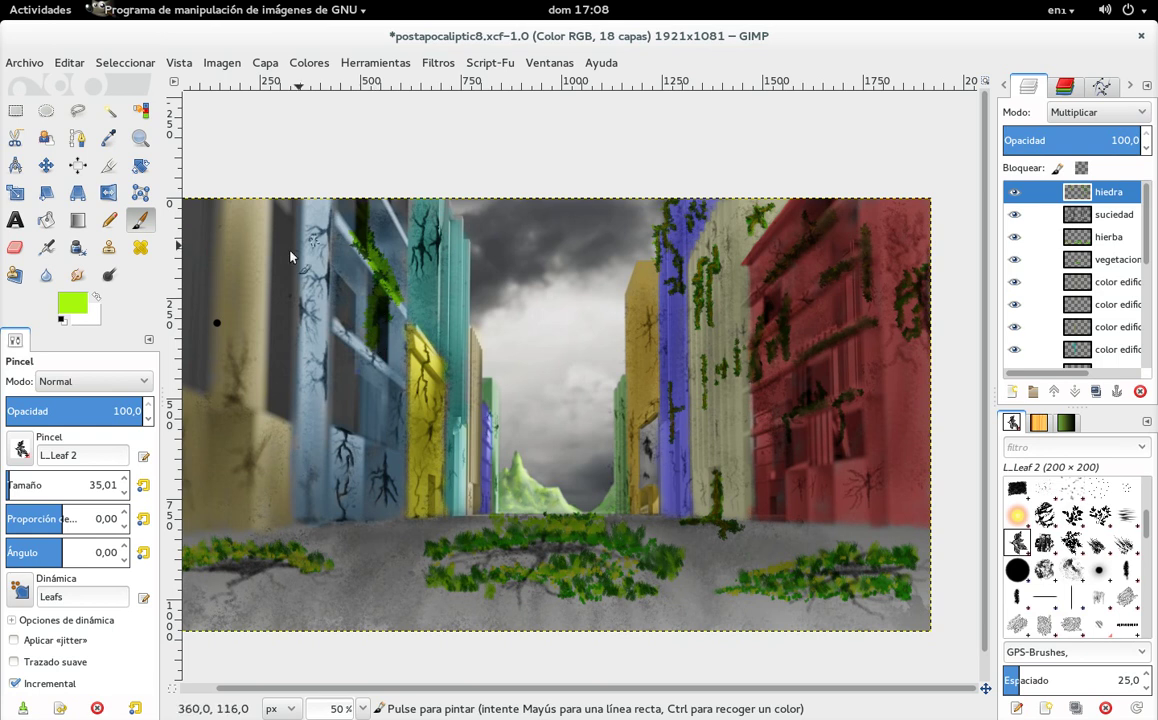
Layer medium and dark green leaves down the blue building's facade
left_click(72, 300)
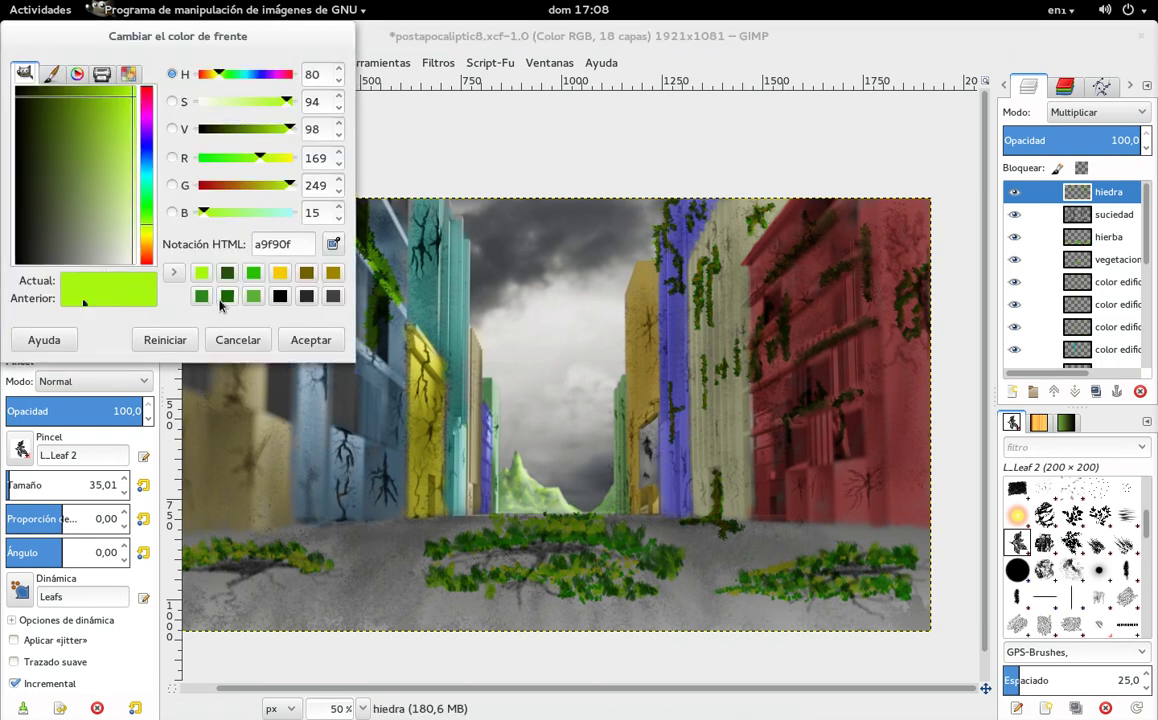
left_click(253, 273)
left_click(310, 340)
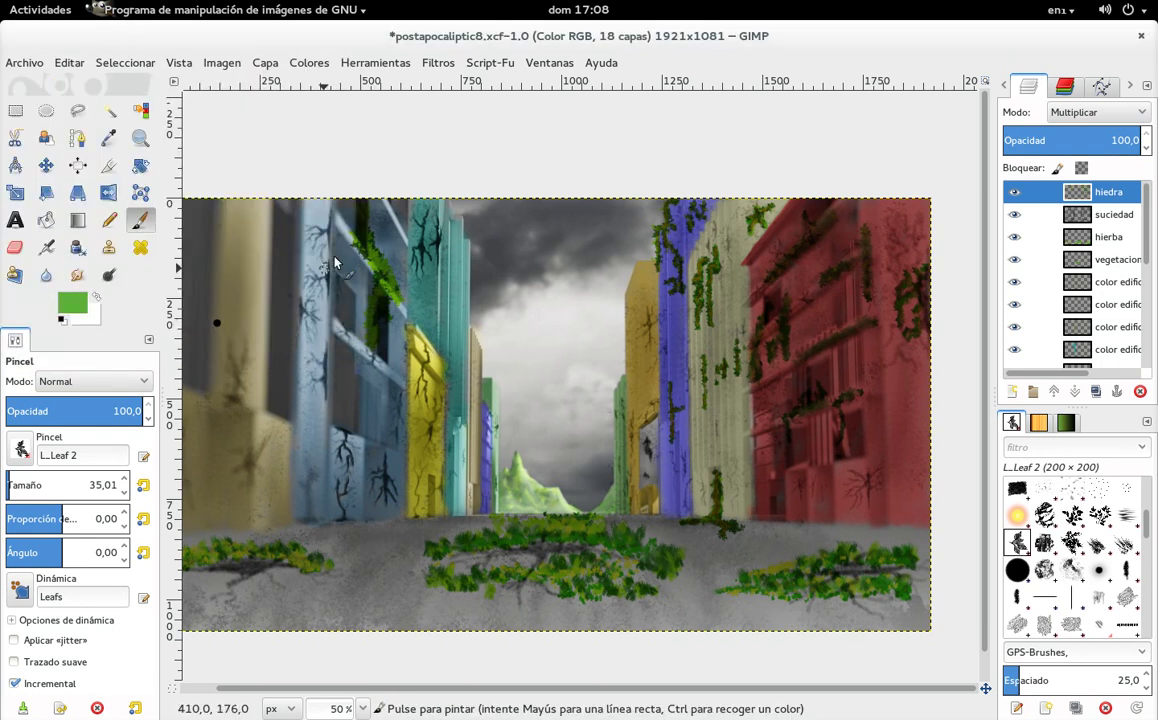
mouse_move(362, 212)
left_mouse_down()
mouse_move(382, 272)
mouse_move(378, 354)
left_mouse_up()
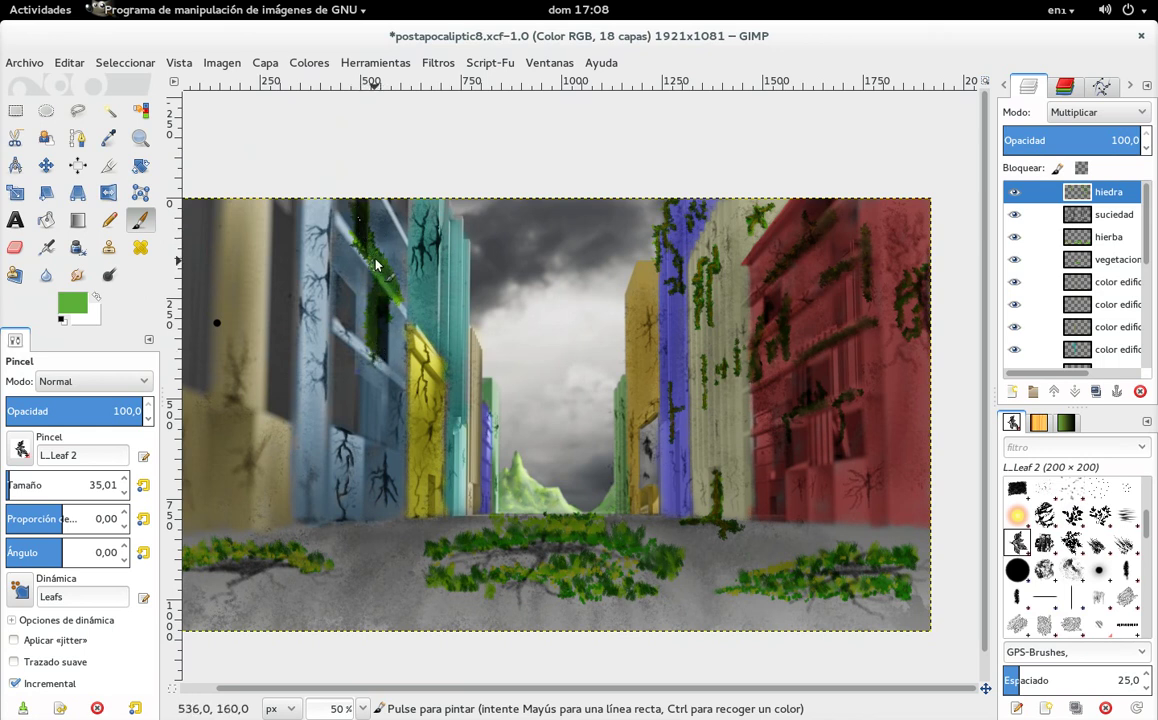
left_click(72, 303)
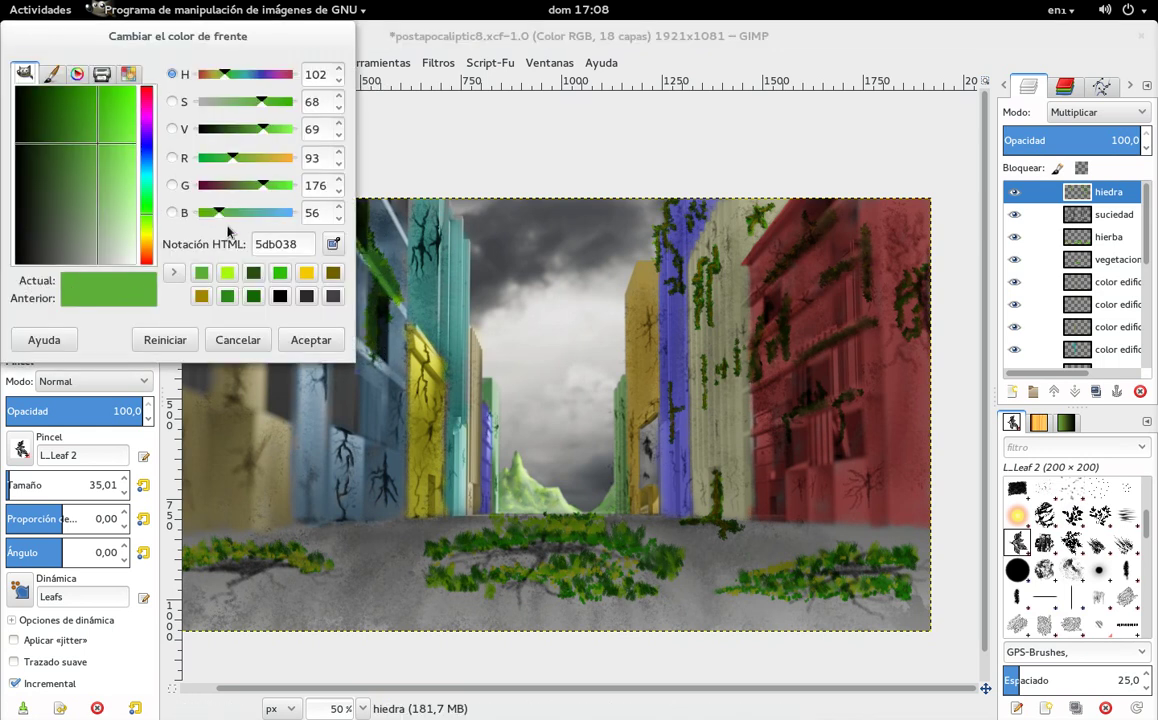
left_click(253, 296)
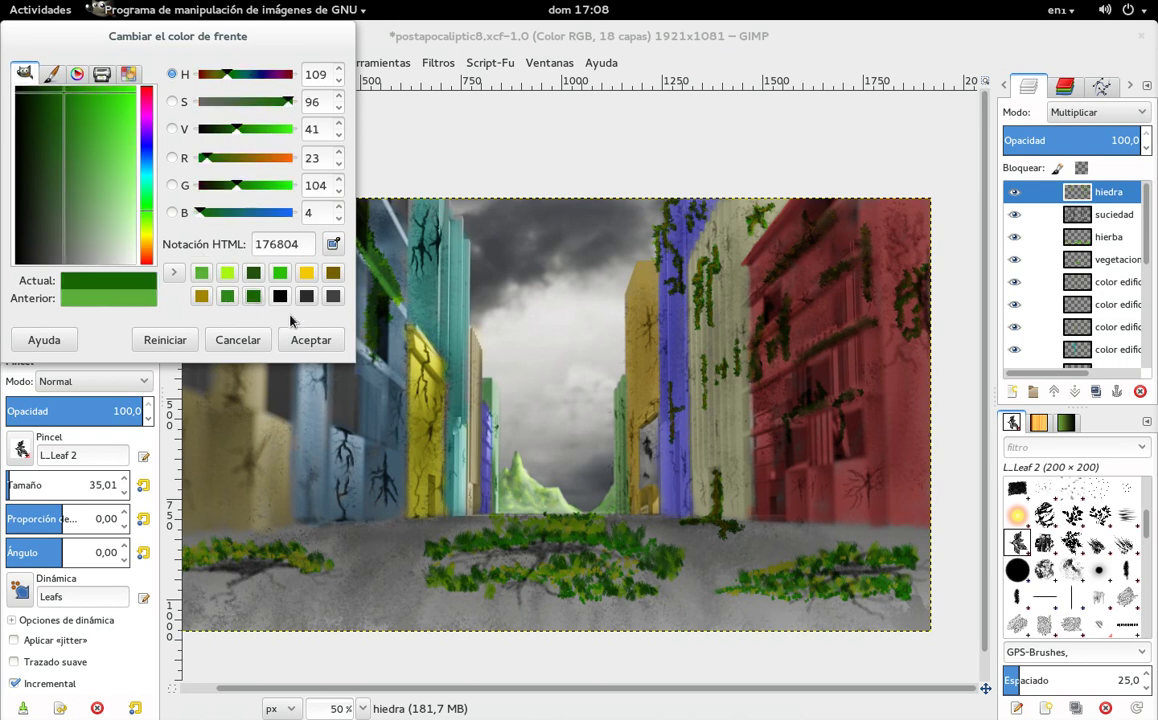
left_click(311, 340)
mouse_move(366, 232)
left_mouse_down()
mouse_move(378, 349)
mouse_move(348, 258)
mouse_move(357, 265)
mouse_move(386, 196)
left_mouse_up()
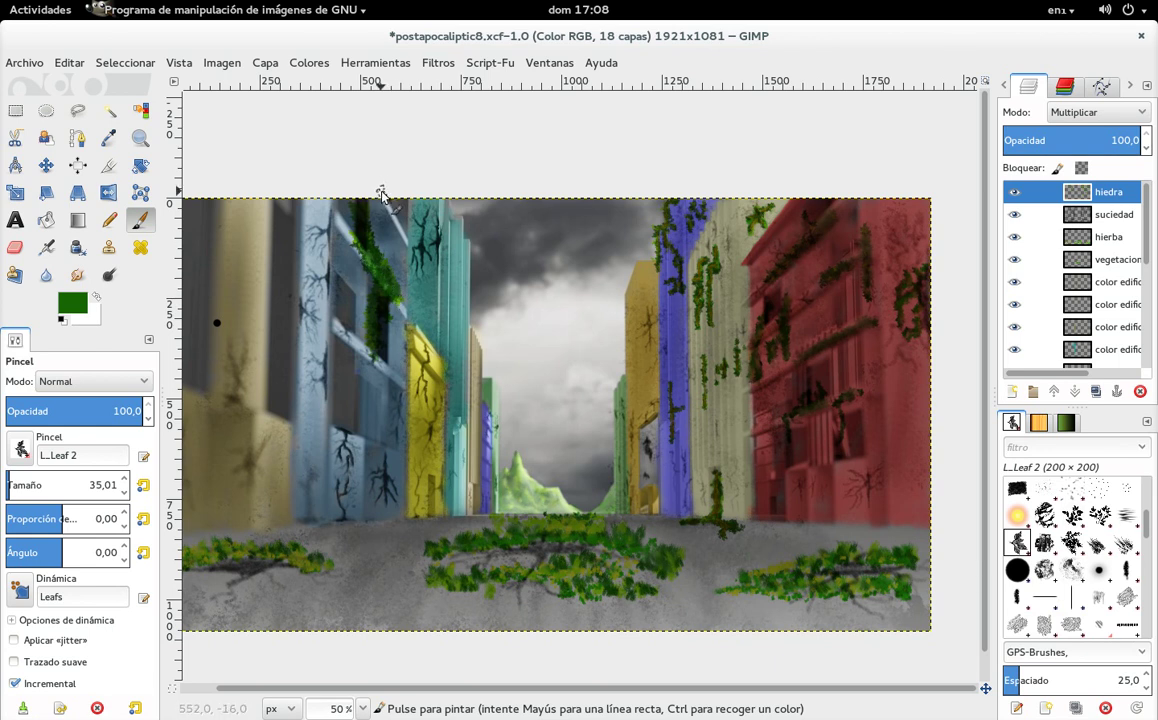
Paint shadowy black leaves into the blue building's ivy
left_click(72, 302)
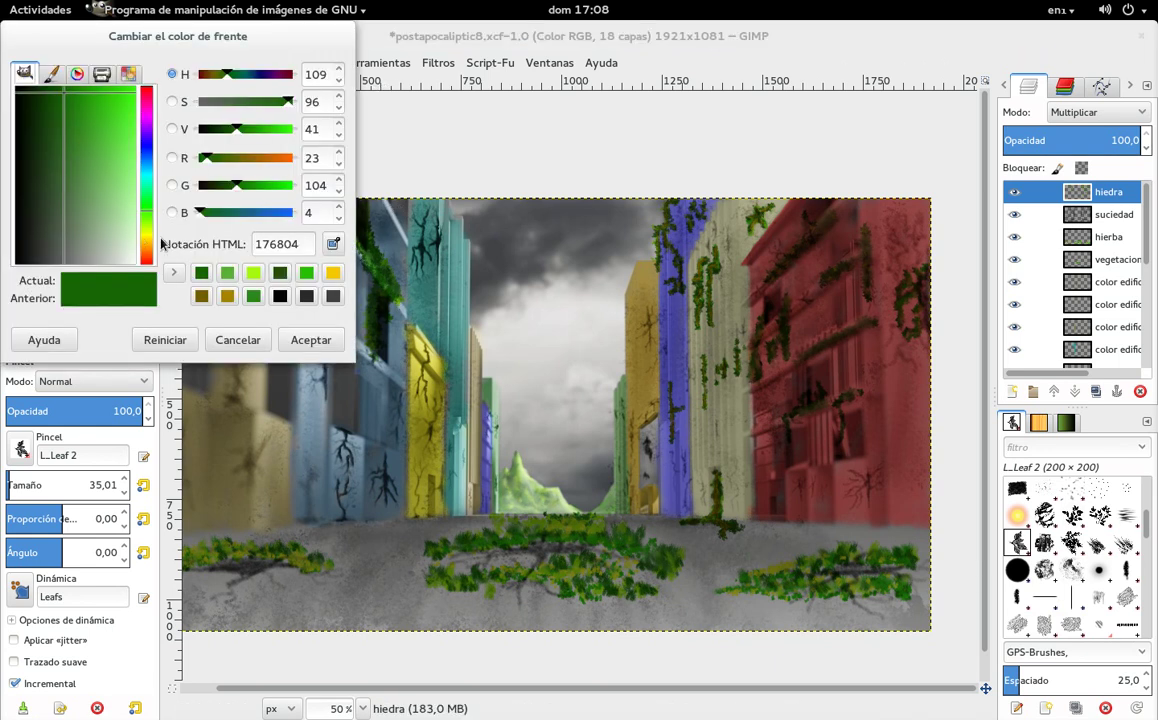
left_click(279, 296)
left_click(310, 340)
mouse_move(358, 265)
left_mouse_down()
mouse_move(386, 284)
mouse_move(381, 341)
left_mouse_up()
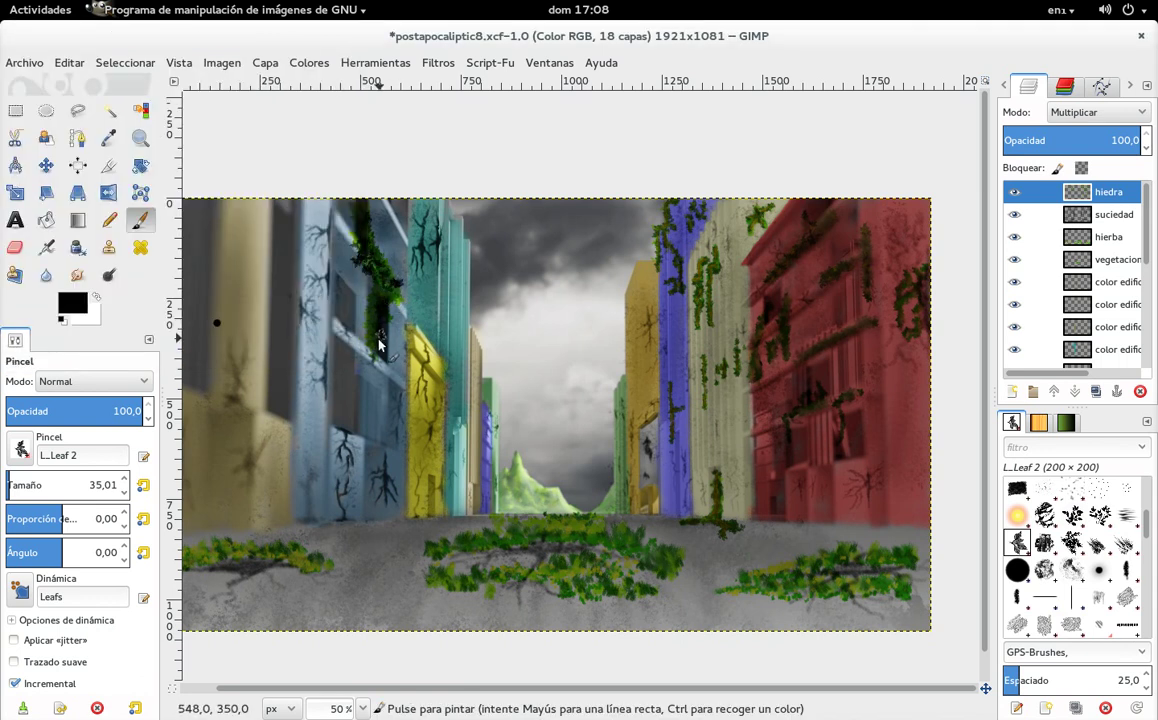
Paint two bright yellow-green ivy strands down the teal building's edge
left_click(72, 302)
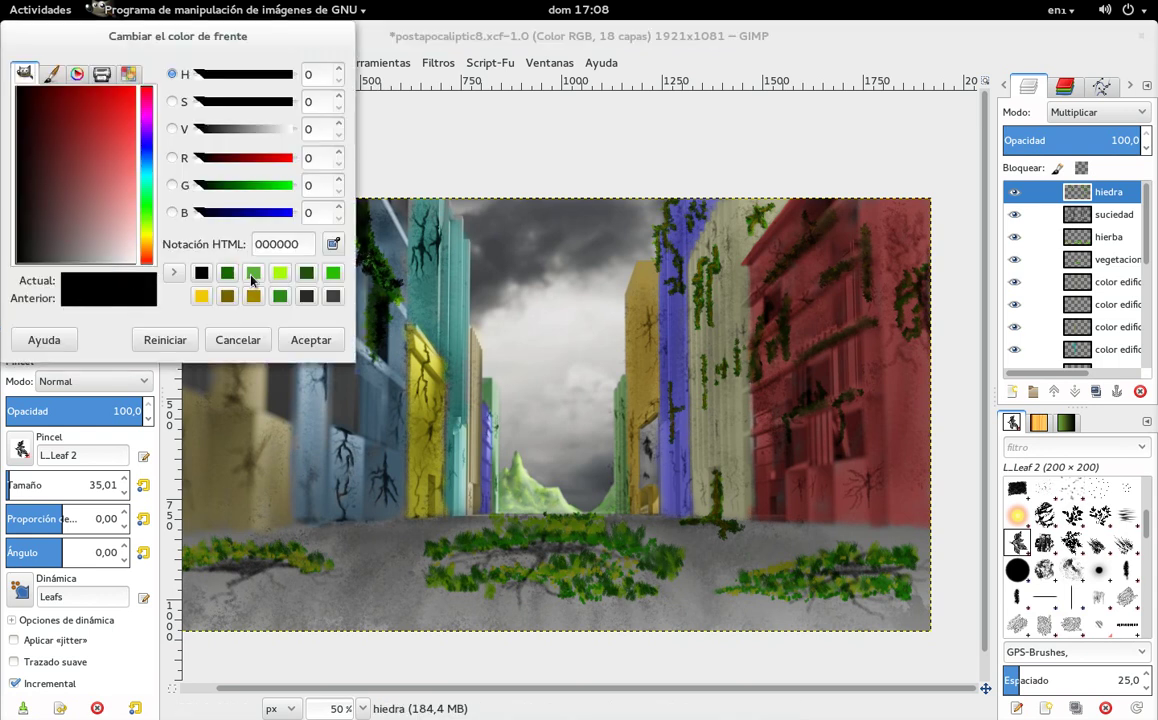
left_click(280, 273)
left_click(310, 340)
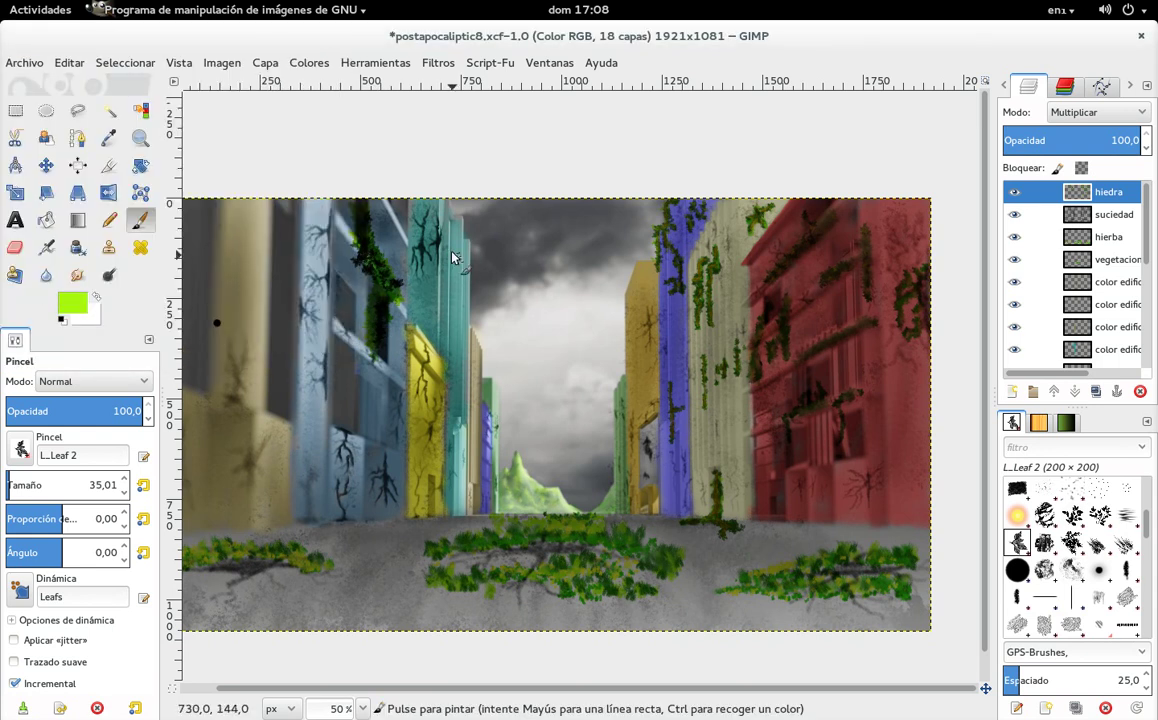
left_click_drag(457, 243, 455, 372)
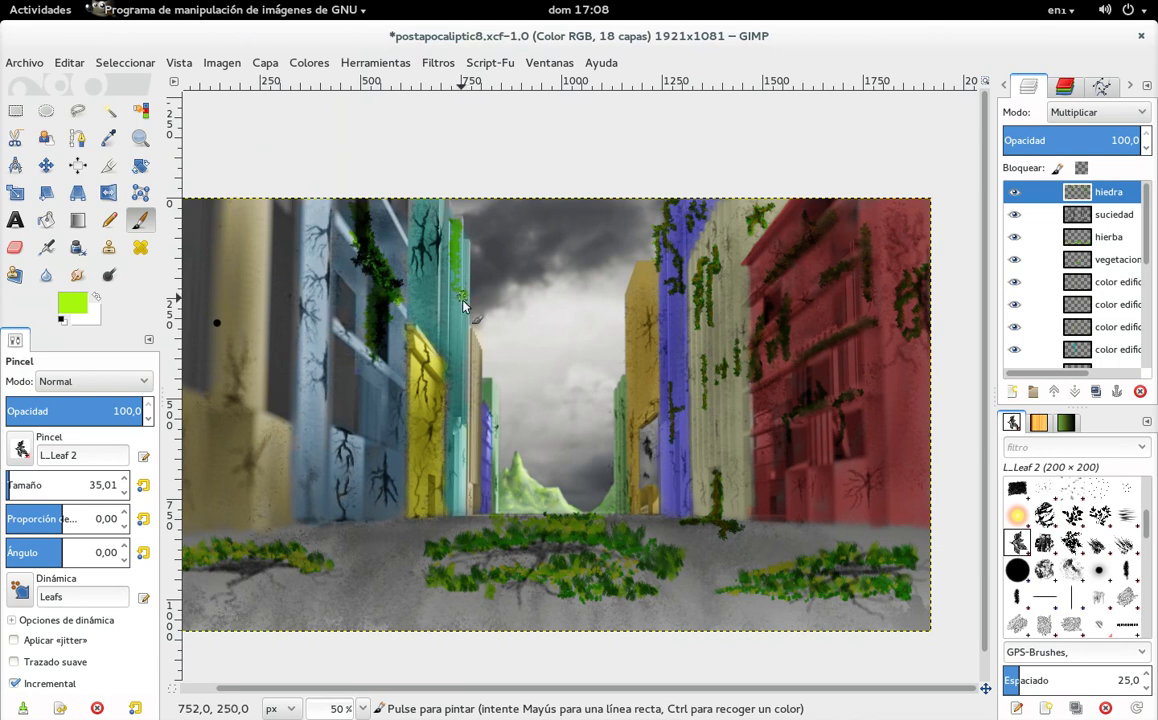
left_click_drag(452, 237, 460, 378)
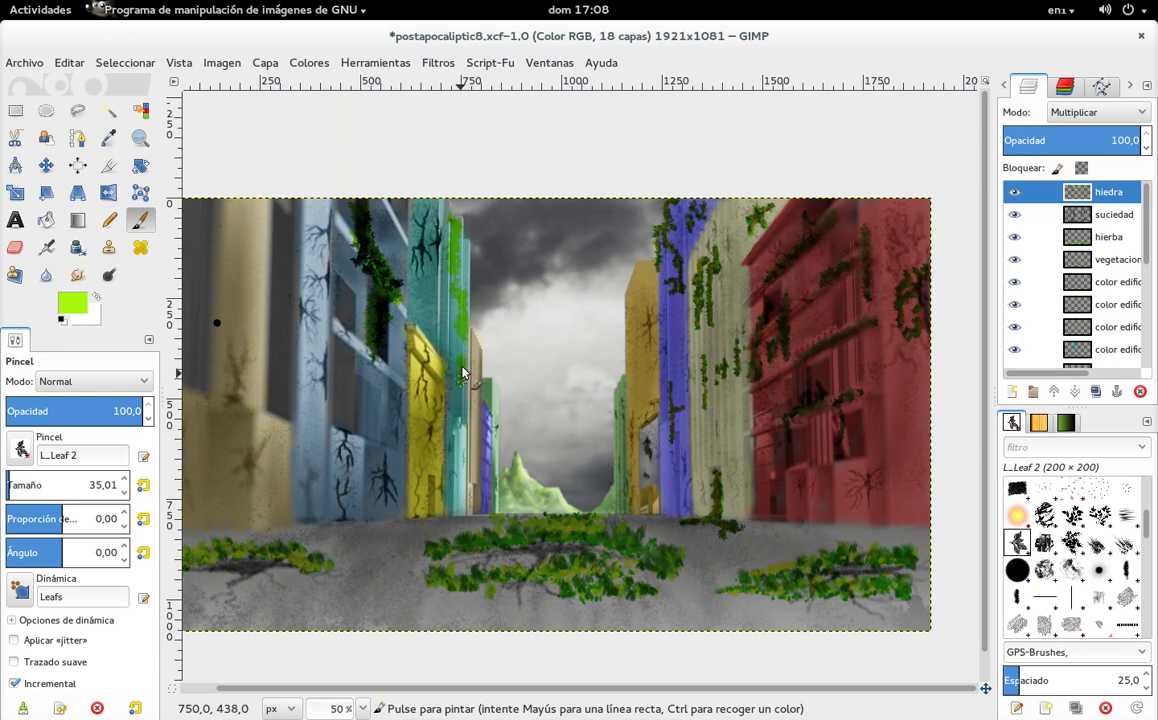
Layer dark green ivy, then lighter green 5db038 leaves, down the teal building
left_click(79, 300)
left_click(258, 276)
left_click(310, 340)
left_click_drag(460, 262, 460, 372)
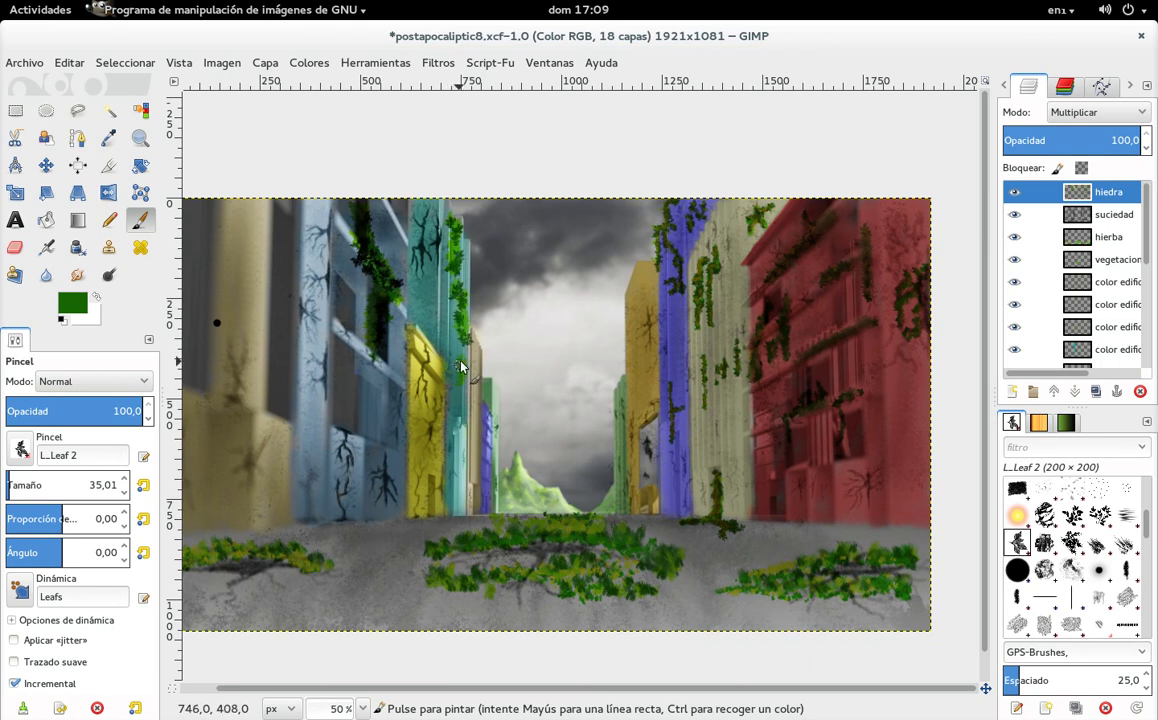
left_click(80, 308)
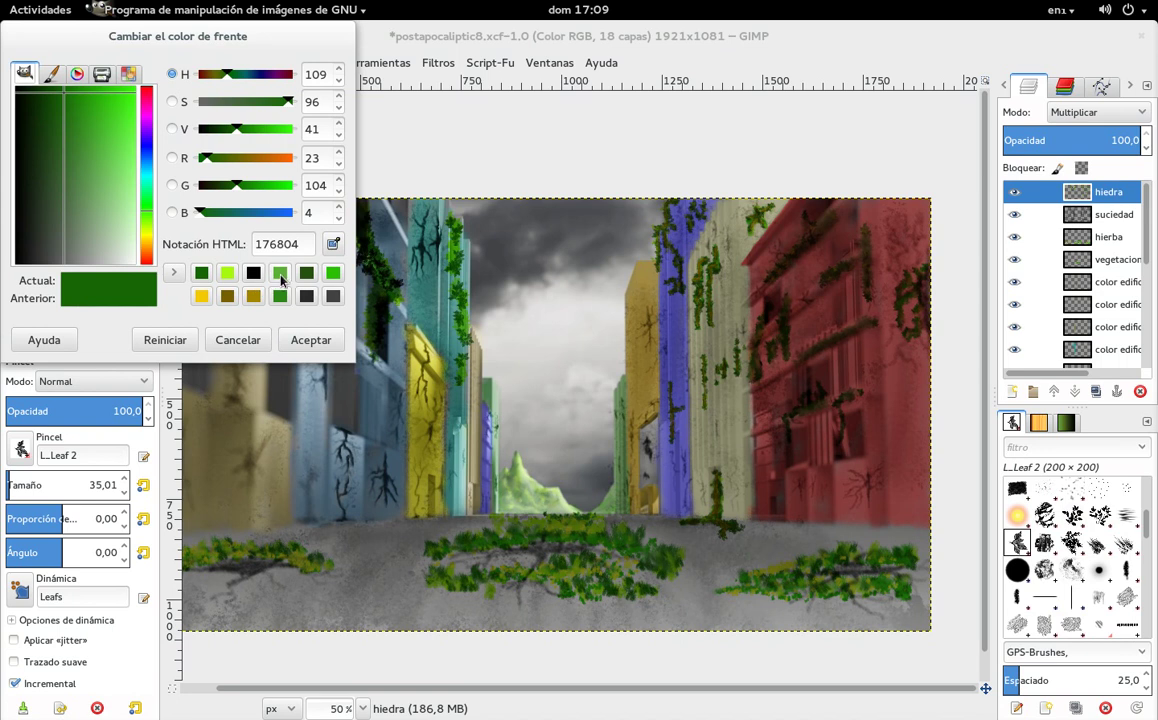
left_click(280, 273)
left_click(310, 340)
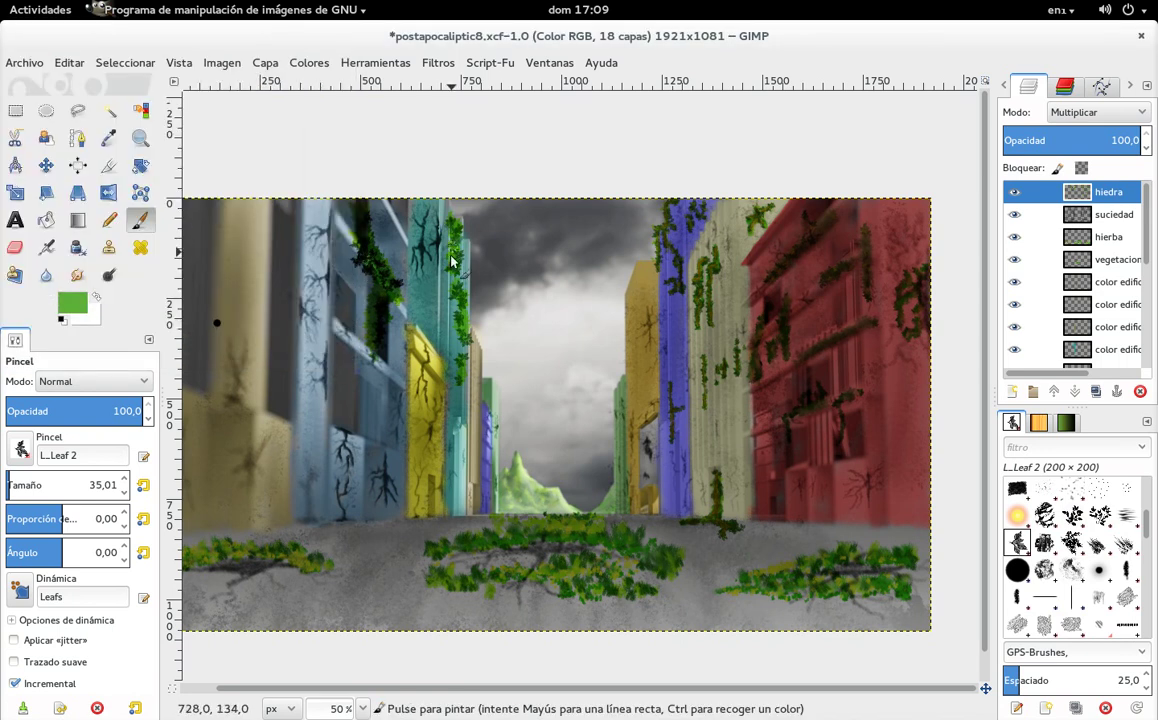
left_click_drag(461, 323, 461, 376)
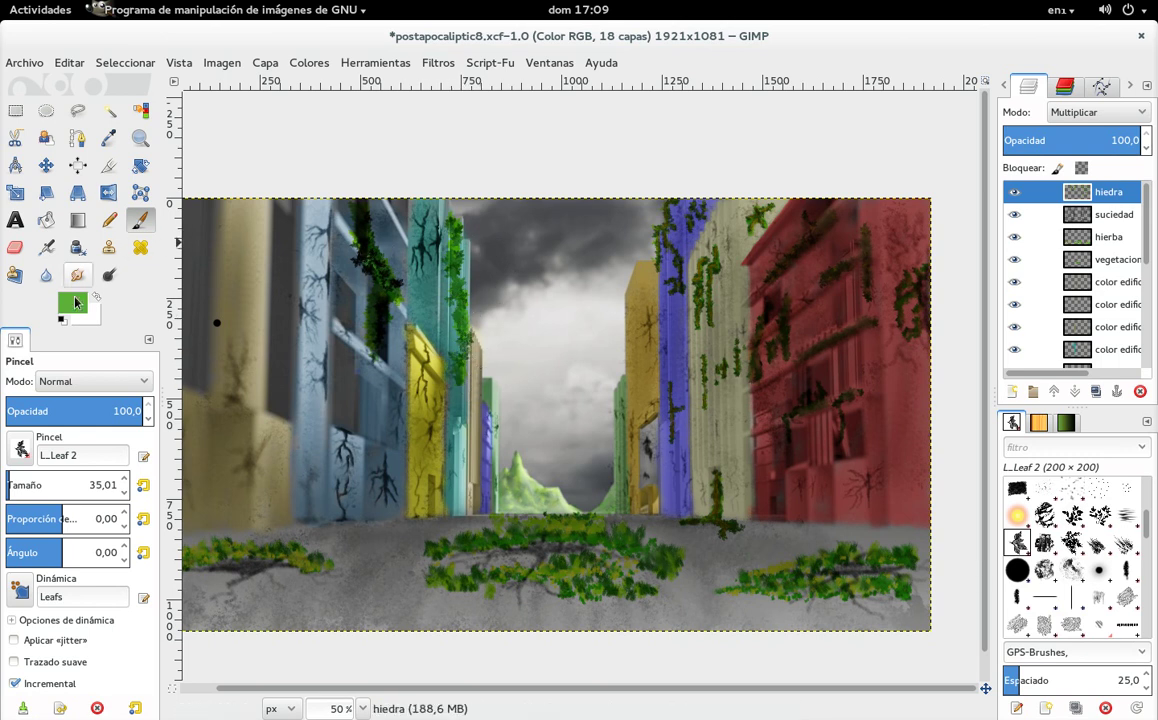
Paint dark green ivy strands down the far-left building
left_click(72, 302)
left_click(228, 276)
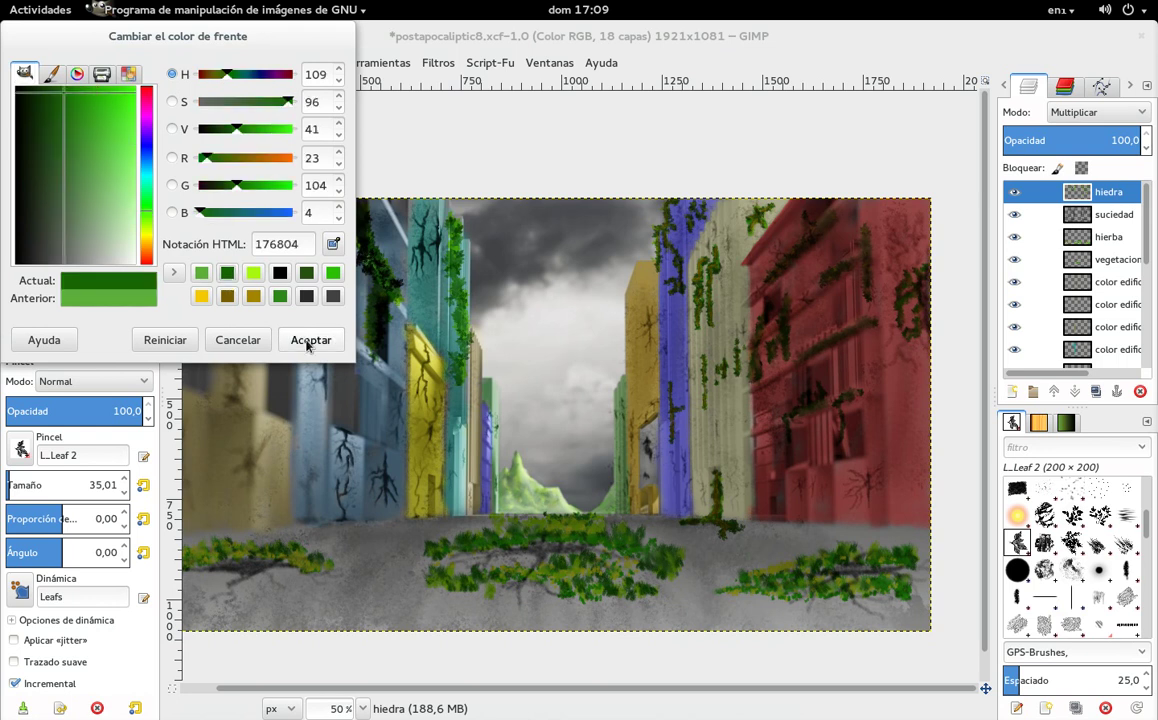
left_click(310, 339)
mouse_move(216, 340)
left_mouse_down()
mouse_move(224, 246)
mouse_move(213, 236)
mouse_move(231, 299)
left_mouse_up()
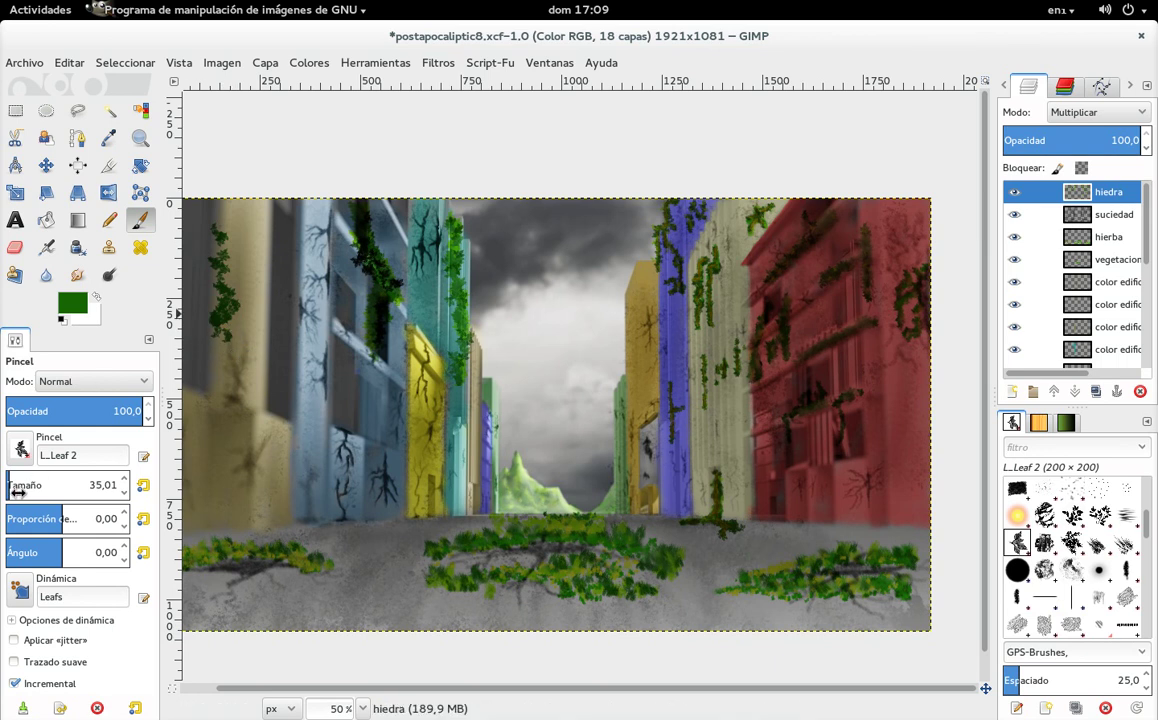
mouse_move(205, 205)
left_mouse_down()
mouse_move(222, 232)
mouse_move(223, 376)
left_mouse_up()
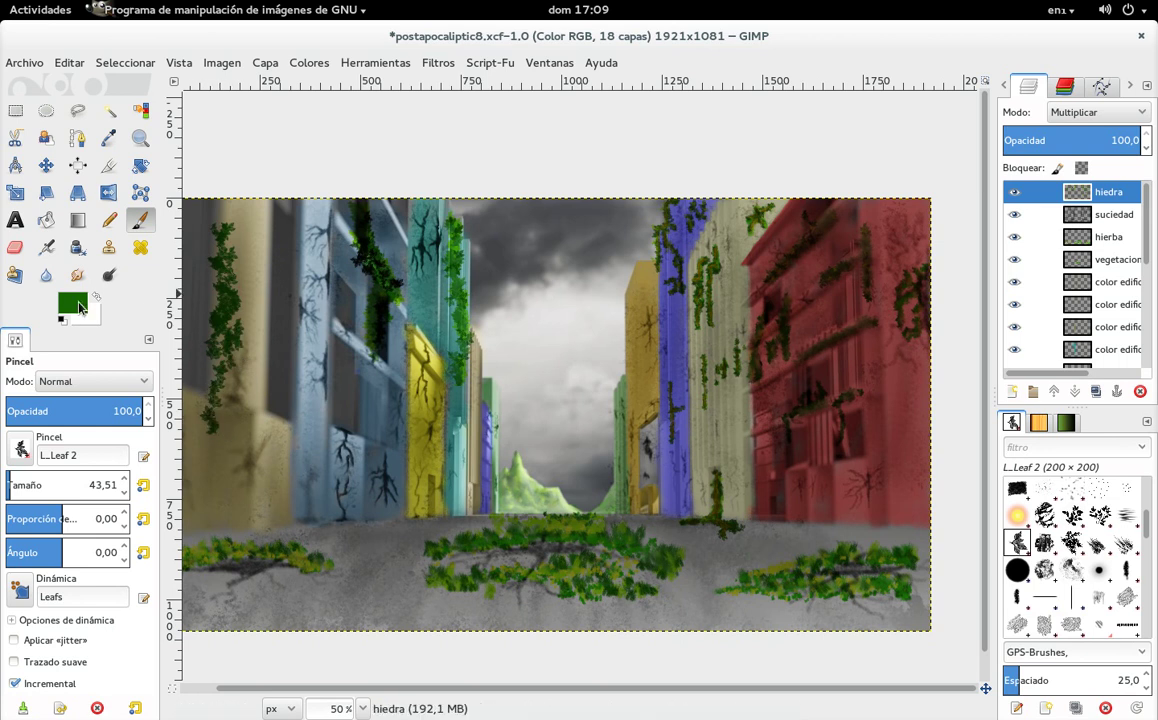
Add yellow-green highlights and medium green leaves along the left building's ivy
left_click(74, 302)
left_click(253, 272)
left_click(307, 340)
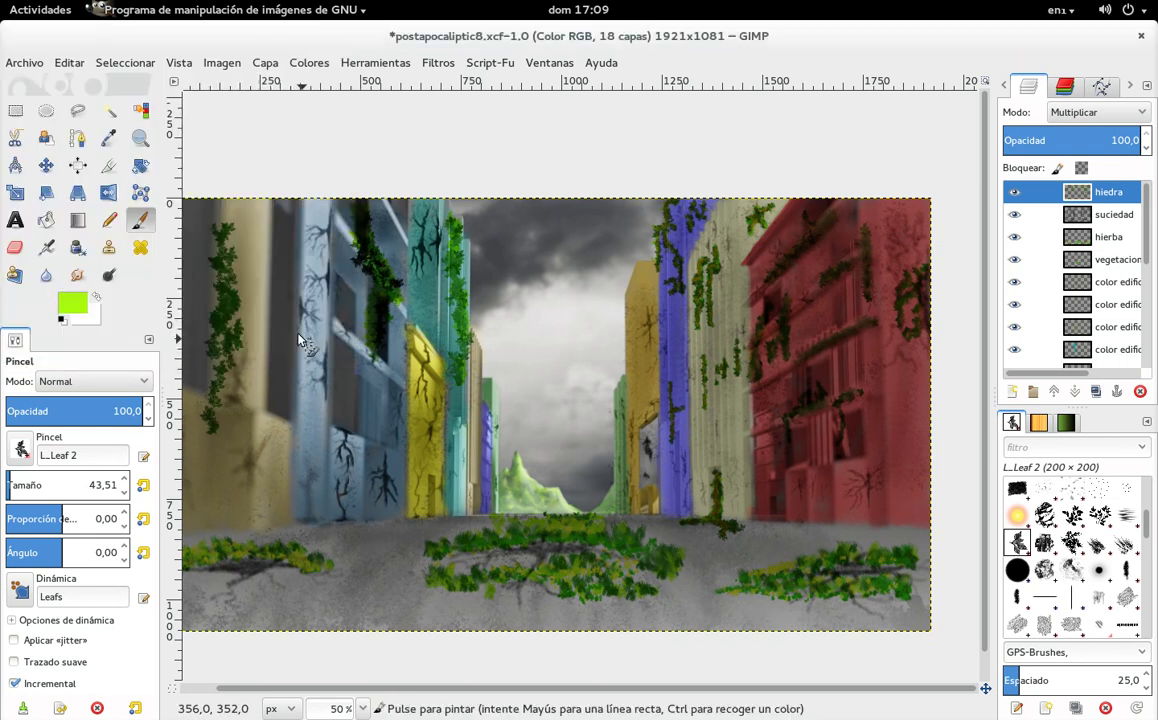
left_click_drag(232, 278, 212, 360)
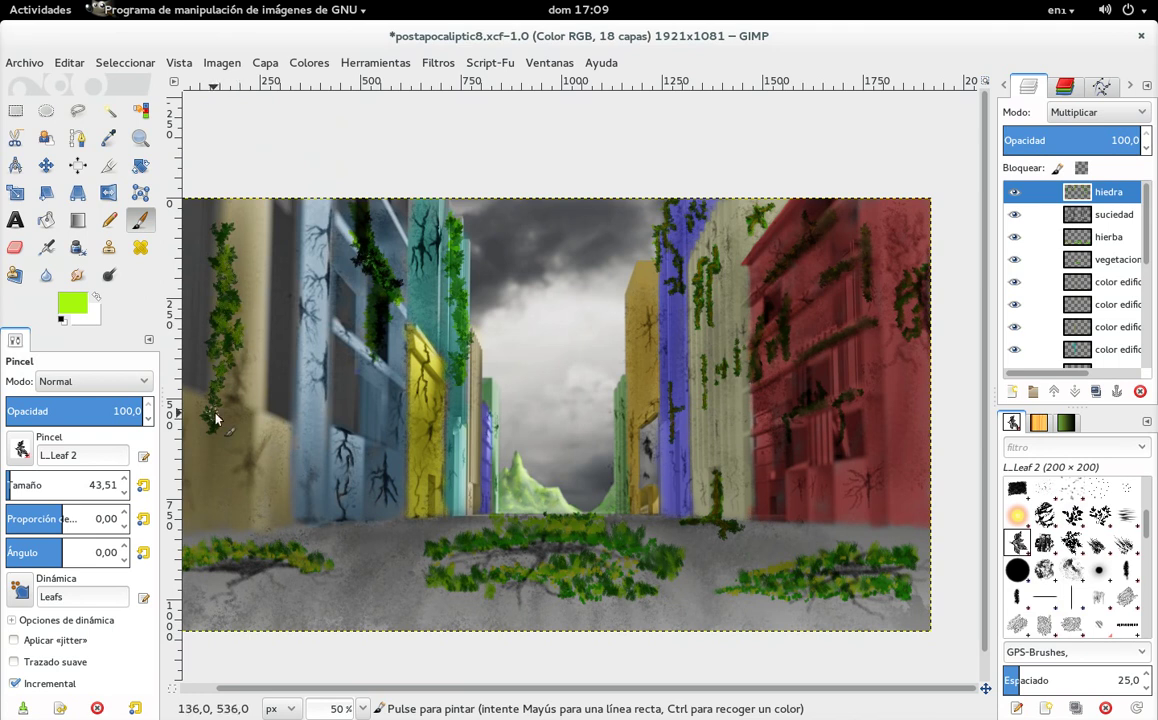
left_click(73, 302)
left_click(250, 272)
left_click(311, 340)
mouse_move(219, 270)
left_mouse_down()
mouse_move(227, 324)
mouse_move(212, 365)
left_mouse_up()
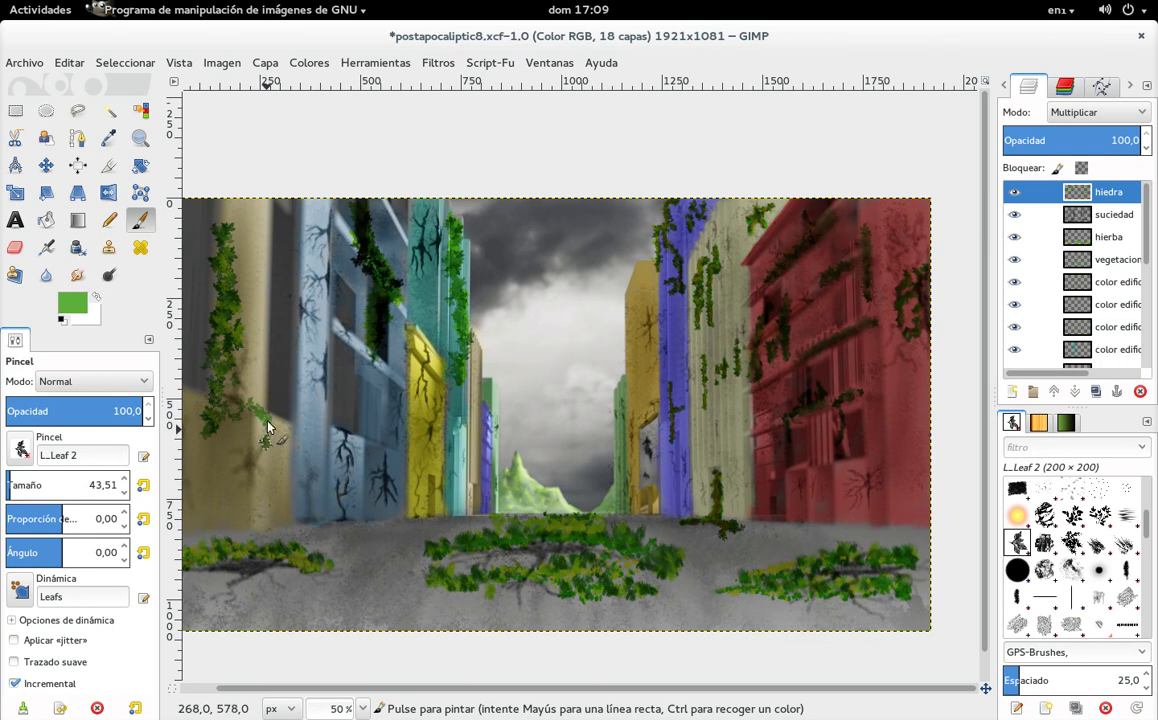
Dab dark green 176d06 ivy lower on the left building and pan the view
left_click(70, 300)
left_click(253, 272)
left_click(311, 340)
mouse_move(236, 360)
left_mouse_down()
mouse_move(270, 432)
mouse_move(247, 404)
left_mouse_up()
mouse_move(576, 323)
left_mouse_down()
mouse_move(620, 320)
mouse_move(499, 310)
mouse_move(650, 313)
mouse_move(628, 315)
left_mouse_up()
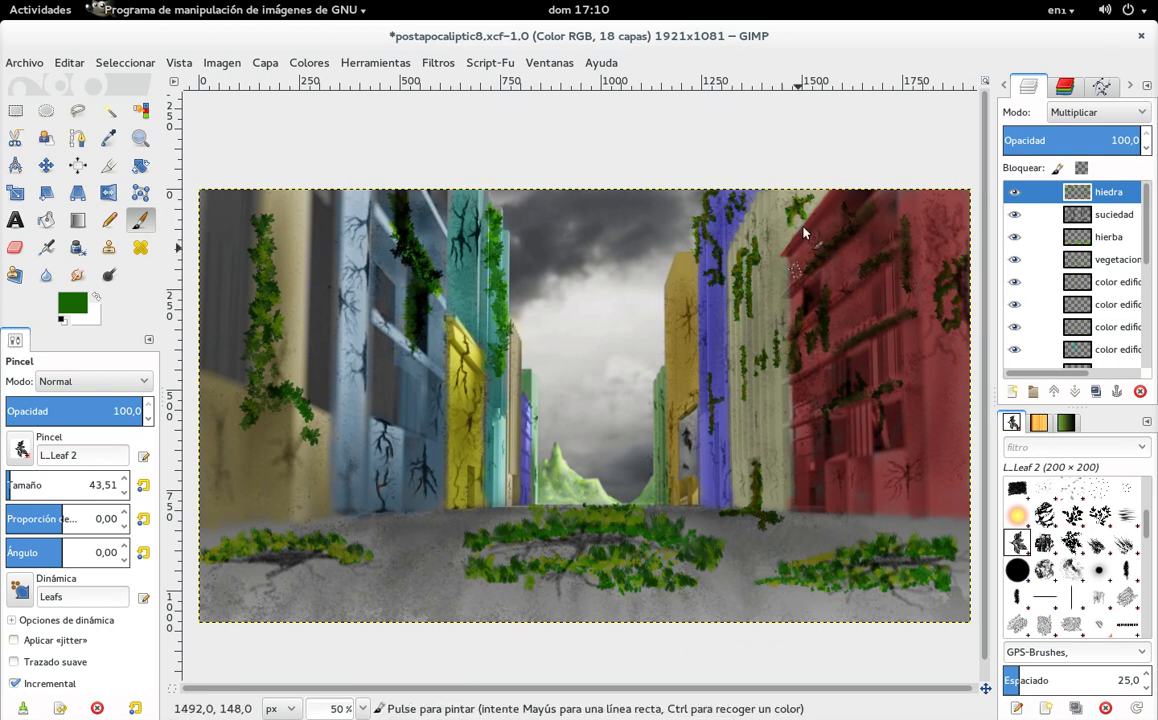
Merge all 18 layers using Flatten Image from the Layers dock menu
left_click(1147, 85)
mouse_move(1020, 98)
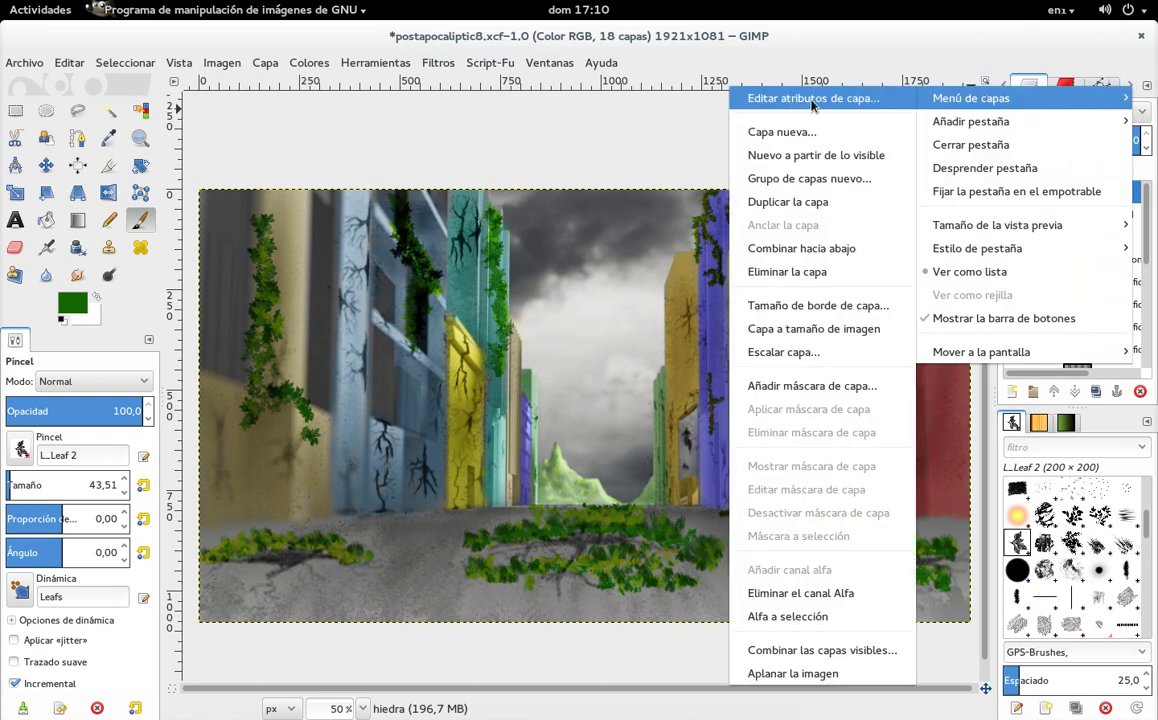
left_click(800, 678)
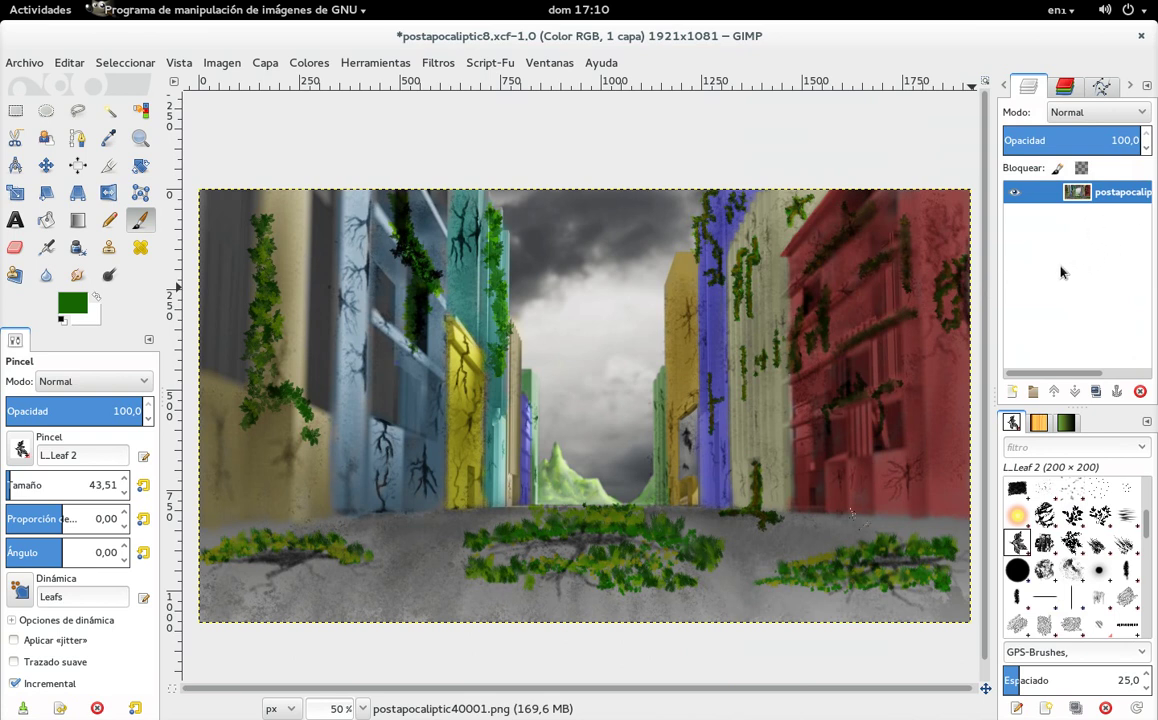
Paint a leafy strand on the blue building, then load a Dodge/Burn preset with brush size about 84
left_click_drag(383, 251, 345, 252)
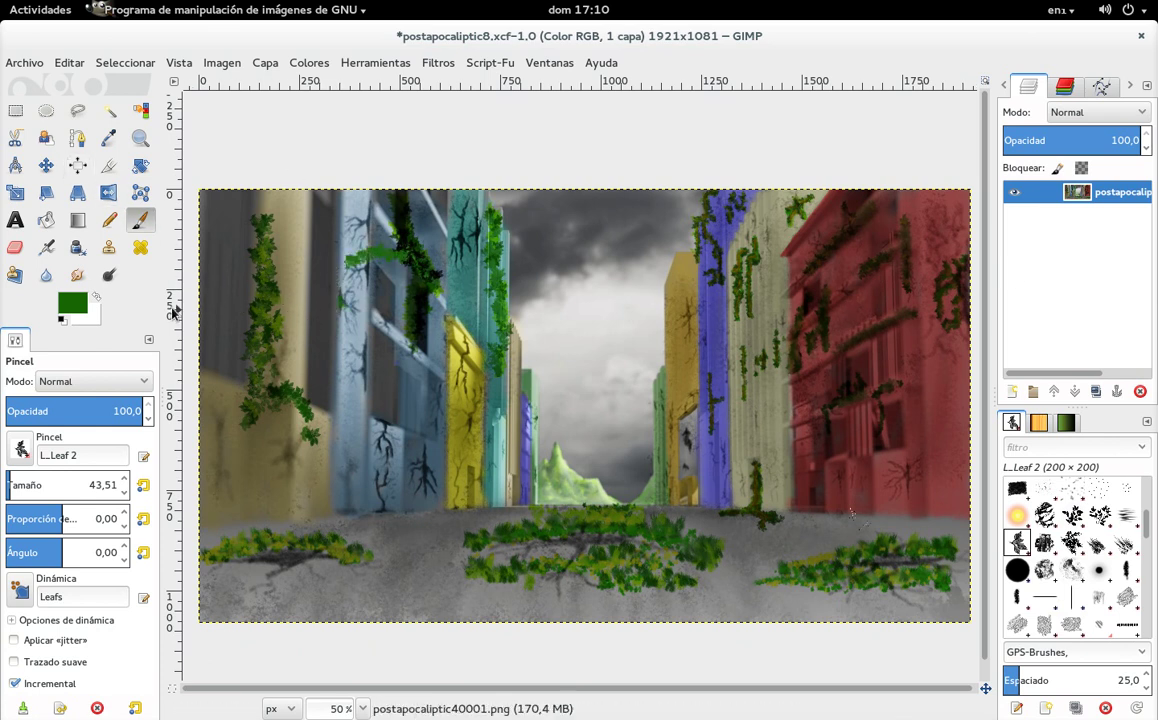
left_click(112, 277)
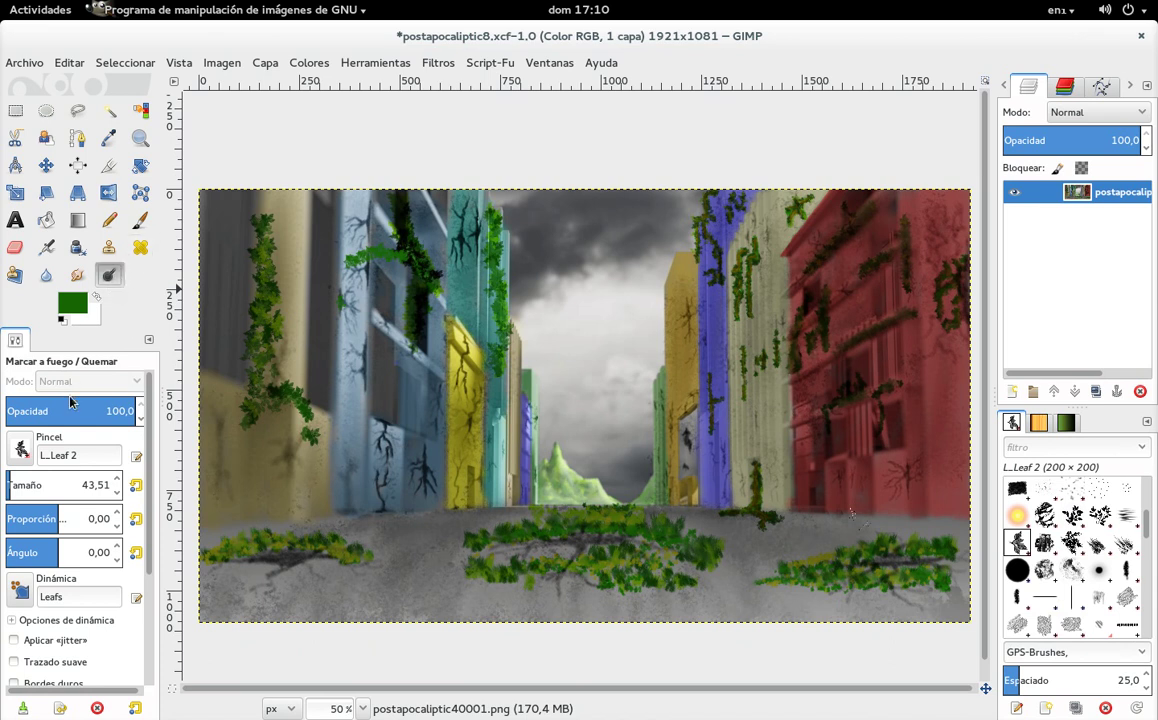
left_click(60, 708)
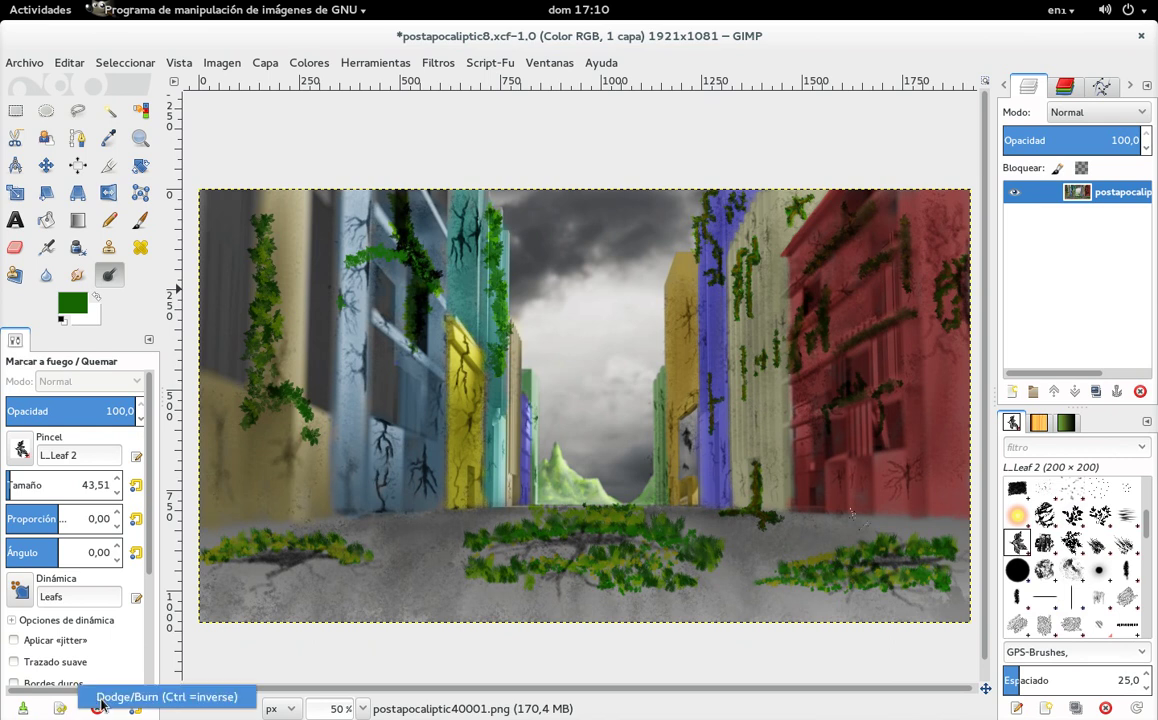
left_click(96, 700)
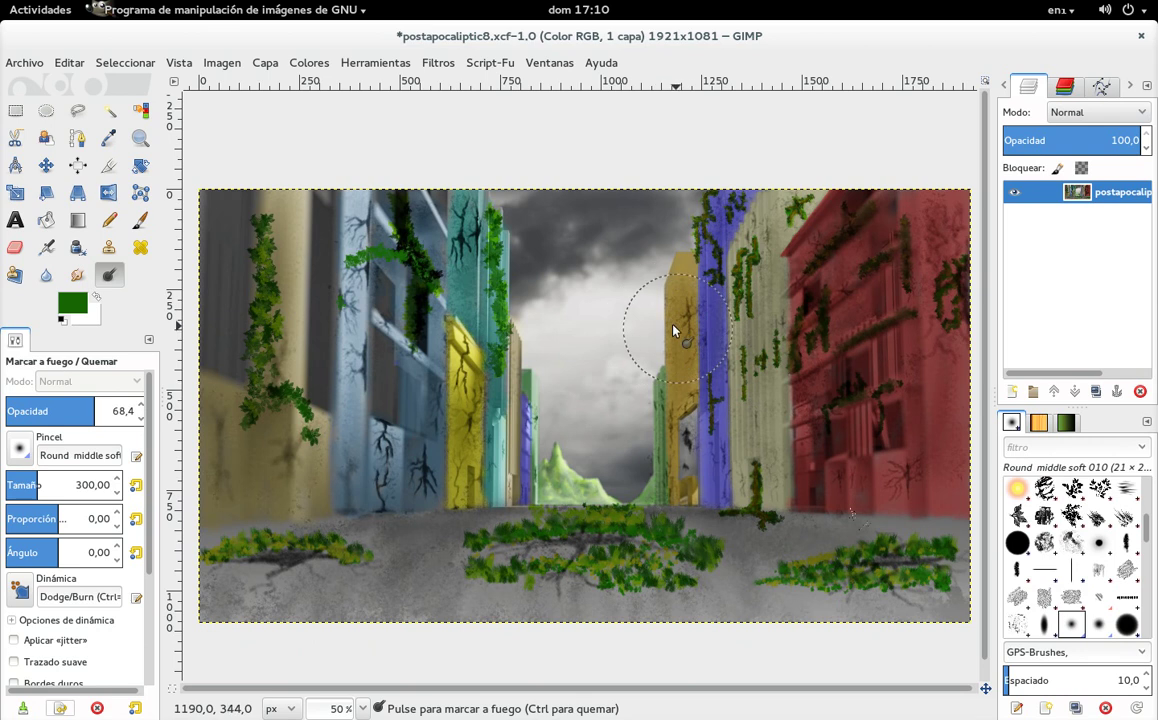
left_click_drag(21, 488, 13, 490)
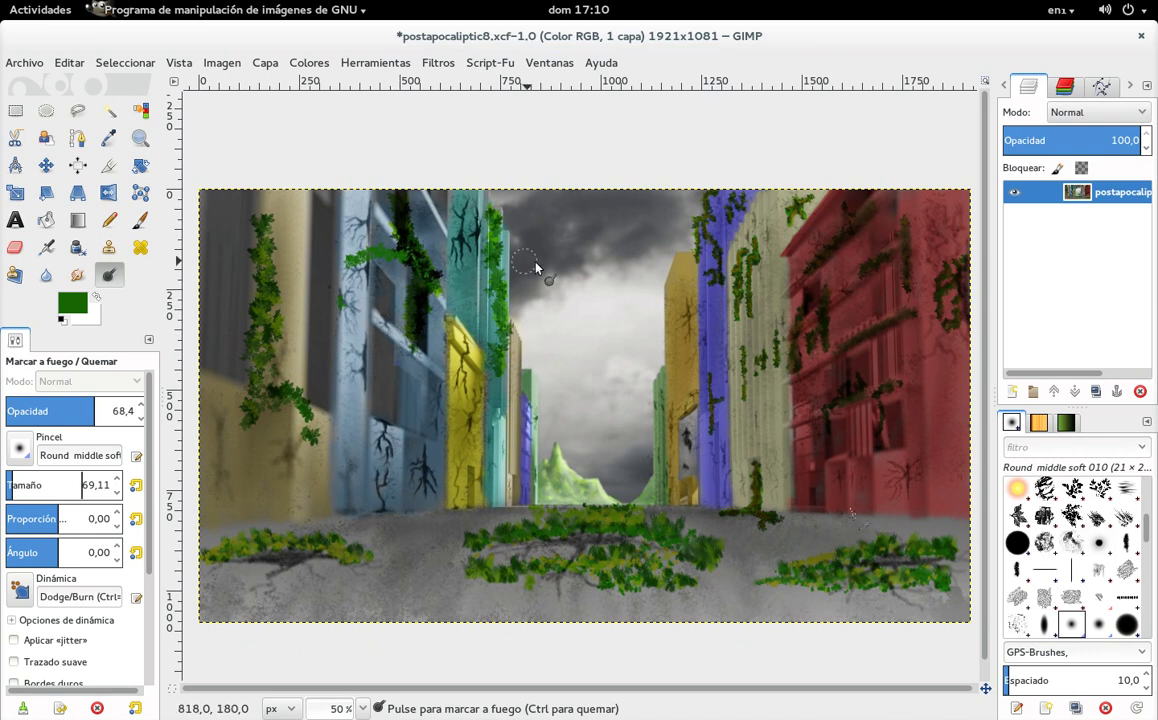
left_click_drag(153, 485, 163, 595)
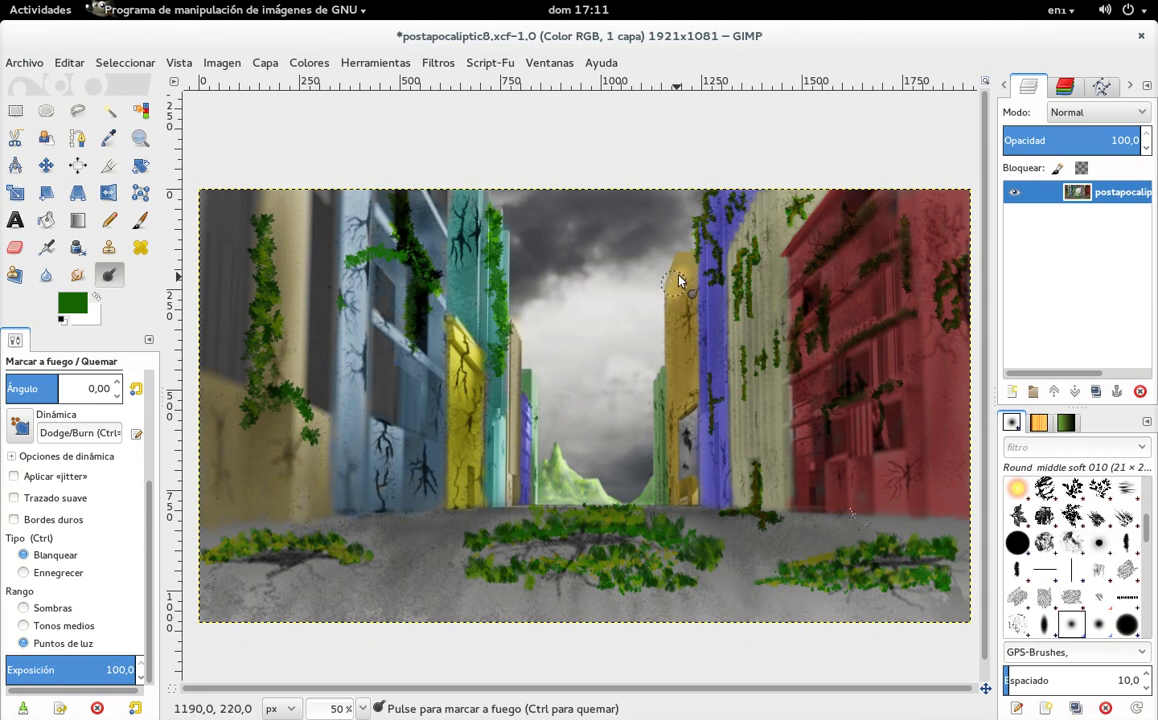
Dodge a spot on the distant yellow building and lower exposure to 34
left_click(668, 312)
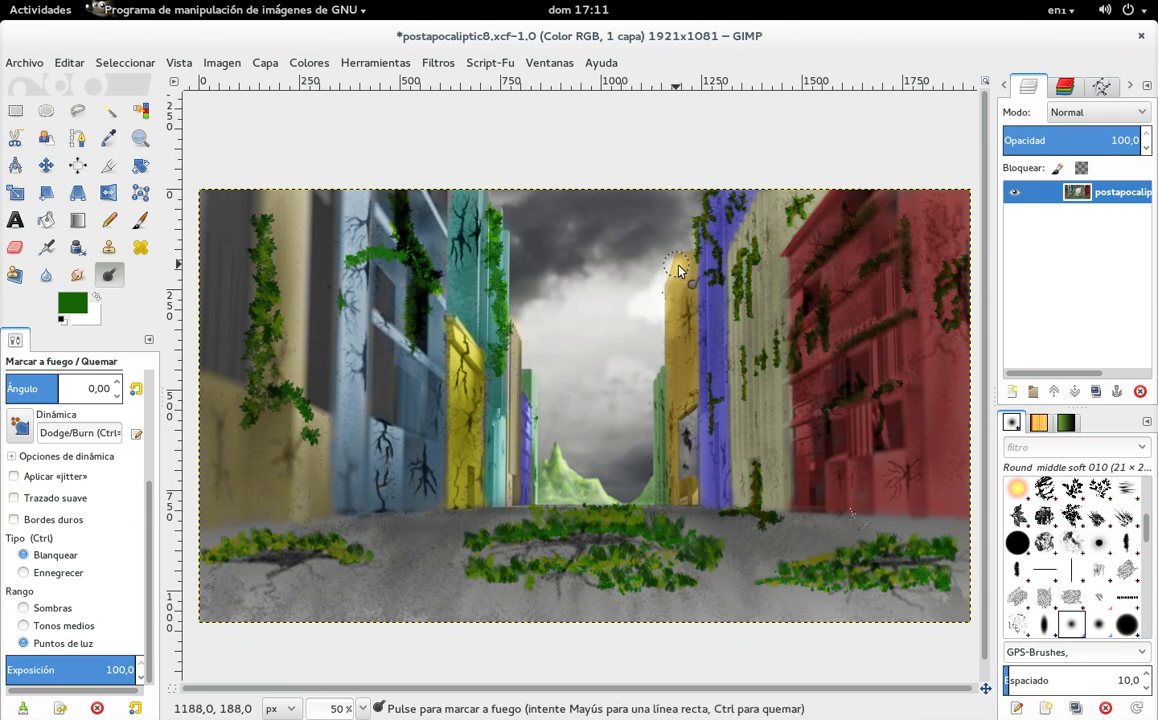
key("ctrl")
key("ctrl")
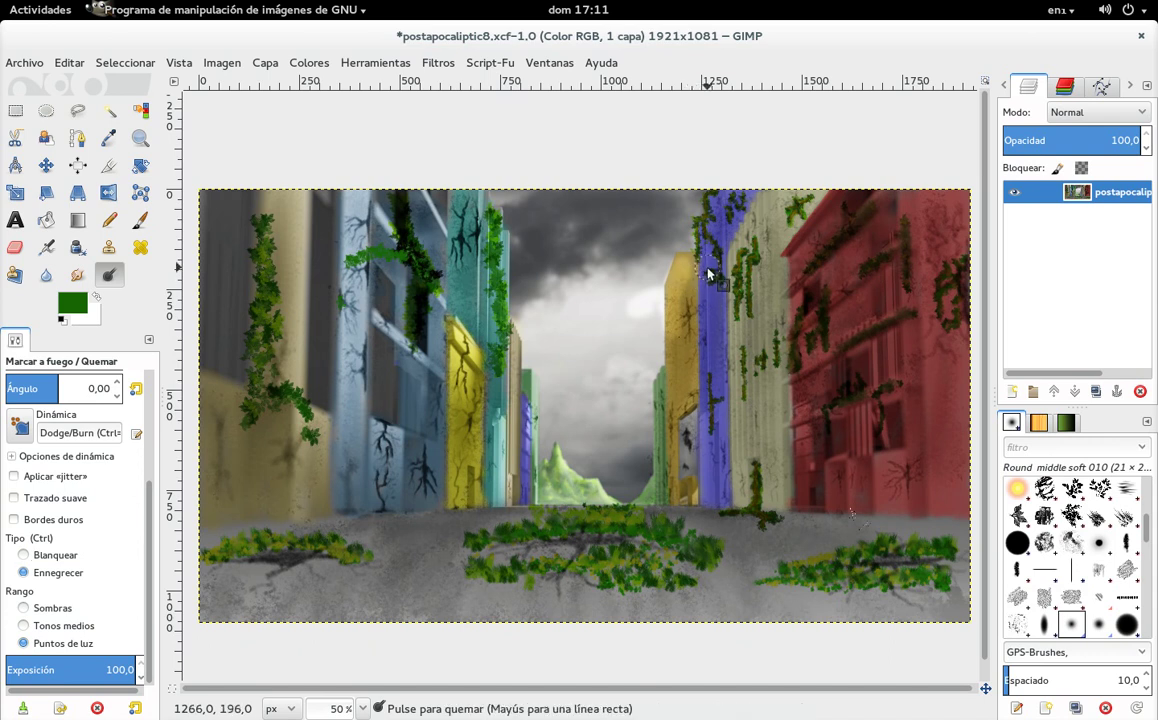
key("ctrl")
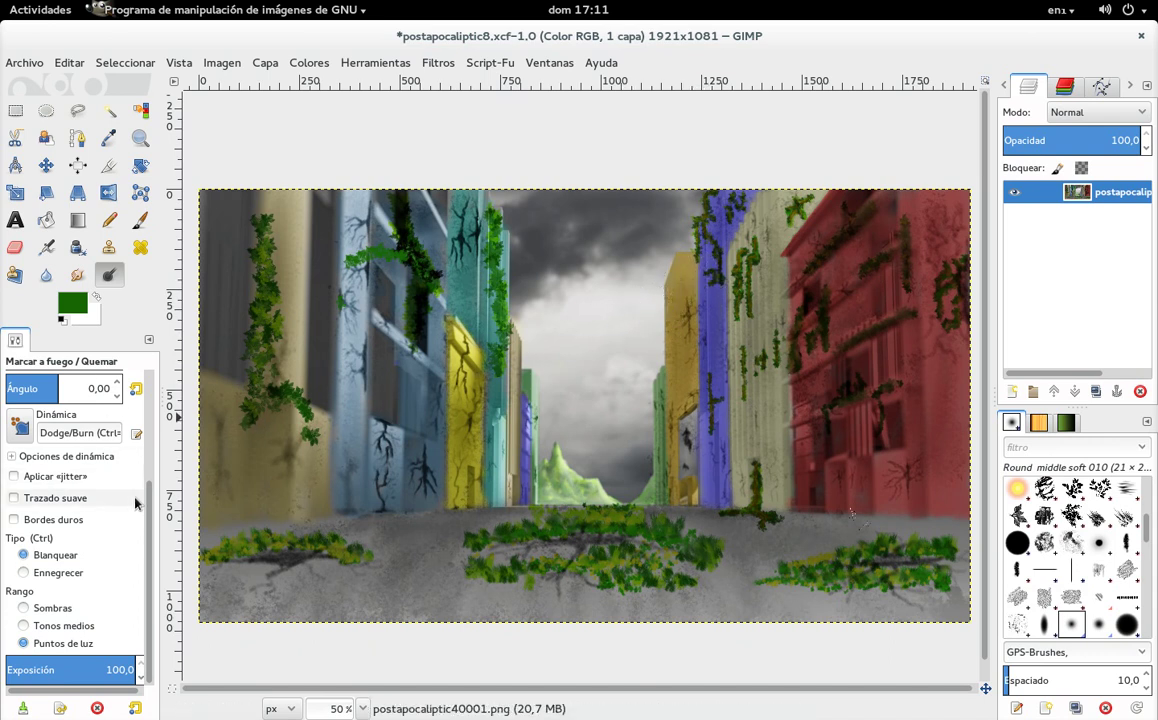
left_click_drag(81, 670, 49, 672)
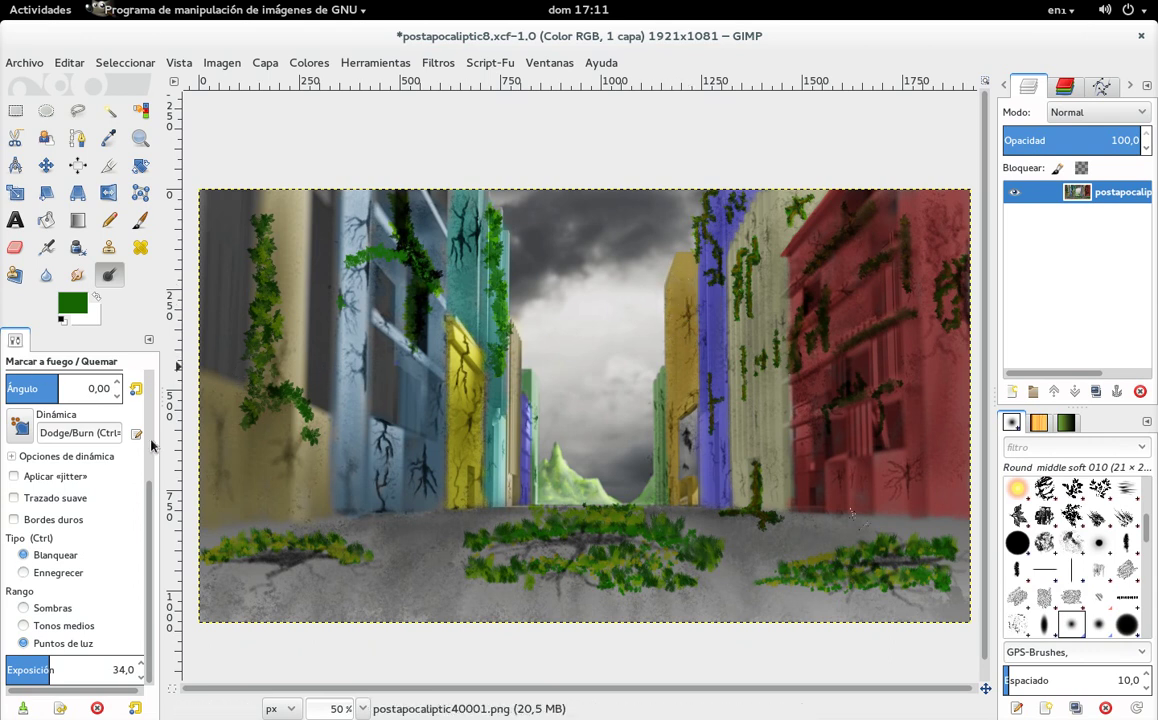
Enlarge the dodge brush to 93.33 and brighten the green mountain peak and nearby clouds
scroll(100, 410, "up", 5)
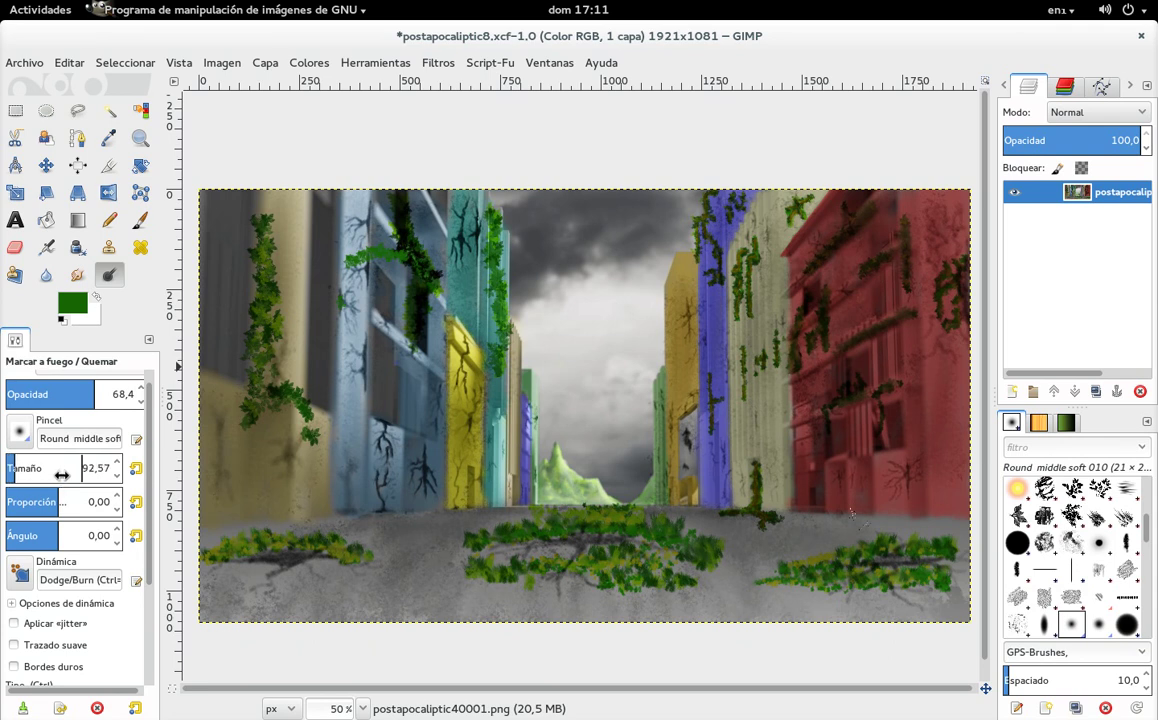
left_click_drag(38, 477, 62, 477)
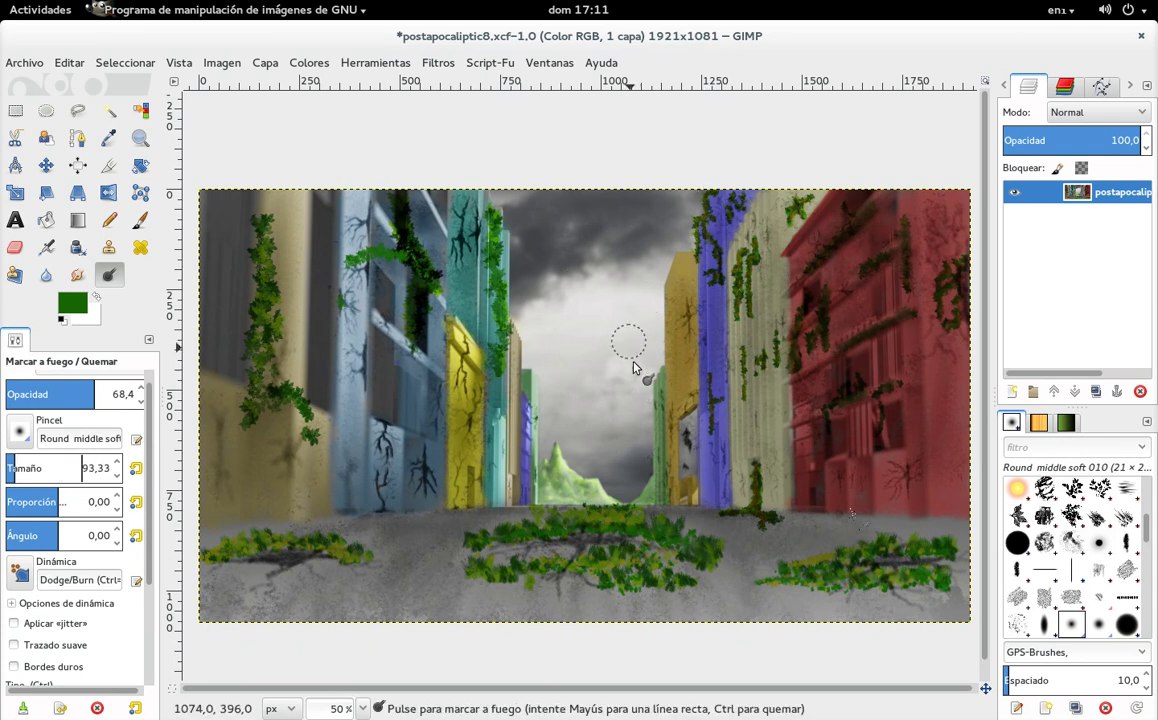
mouse_move(553, 446)
left_mouse_down()
mouse_move(554, 427)
mouse_move(550, 456)
mouse_move(587, 480)
mouse_move(545, 471)
mouse_move(617, 493)
mouse_move(608, 500)
mouse_move(589, 472)
mouse_move(604, 470)
mouse_move(570, 468)
mouse_move(644, 486)
mouse_move(544, 492)
mouse_move(640, 476)
mouse_move(553, 462)
mouse_move(551, 497)
mouse_move(551, 446)
mouse_move(649, 465)
mouse_move(607, 473)
mouse_move(590, 440)
left_mouse_up()
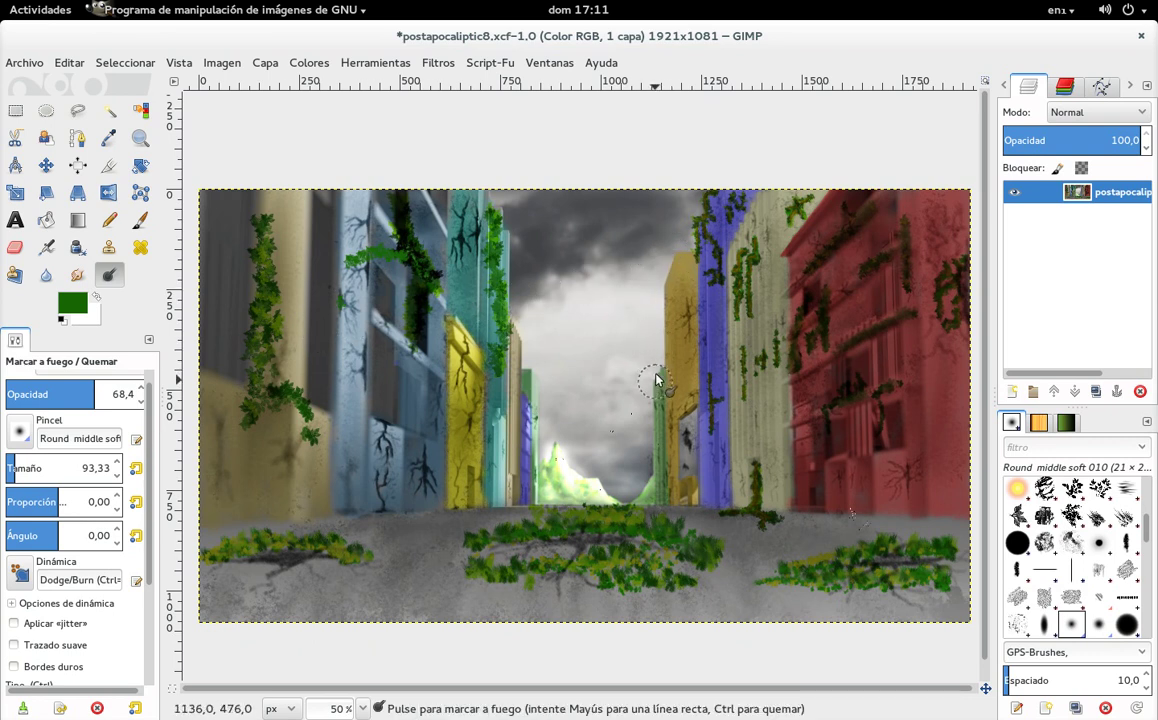
left_click_drag(658, 410, 657, 403)
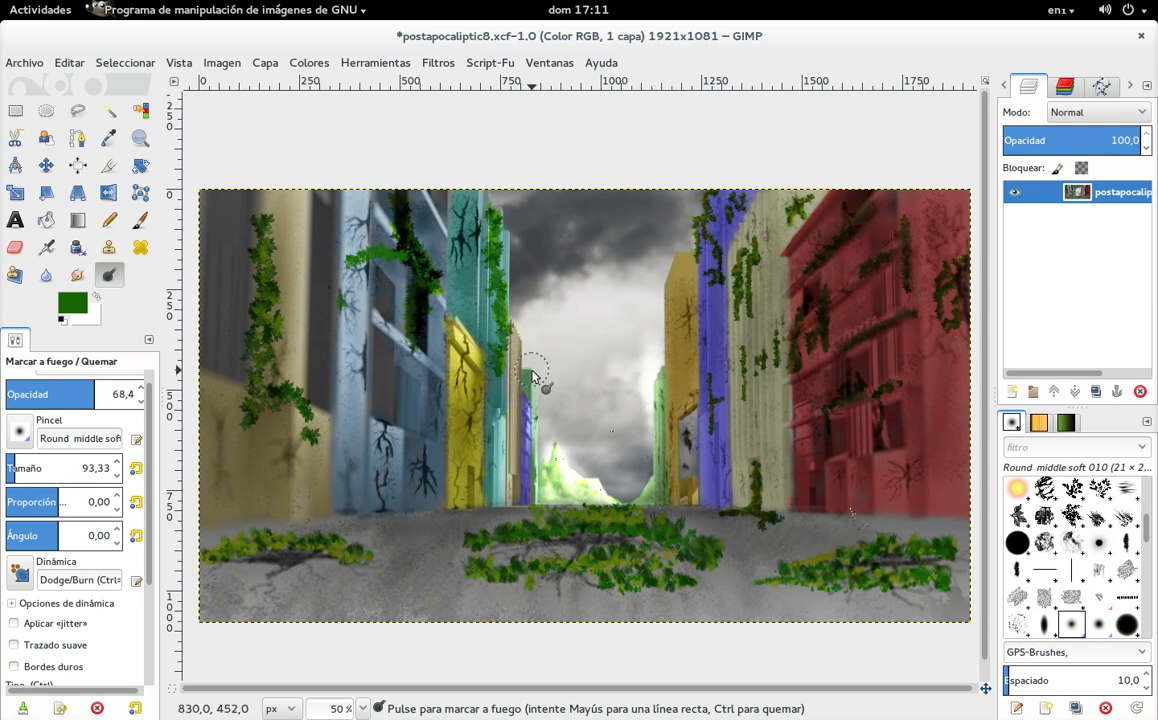
mouse_move(533, 393)
left_mouse_down()
mouse_move(533, 498)
mouse_move(527, 369)
mouse_move(533, 480)
left_mouse_up()
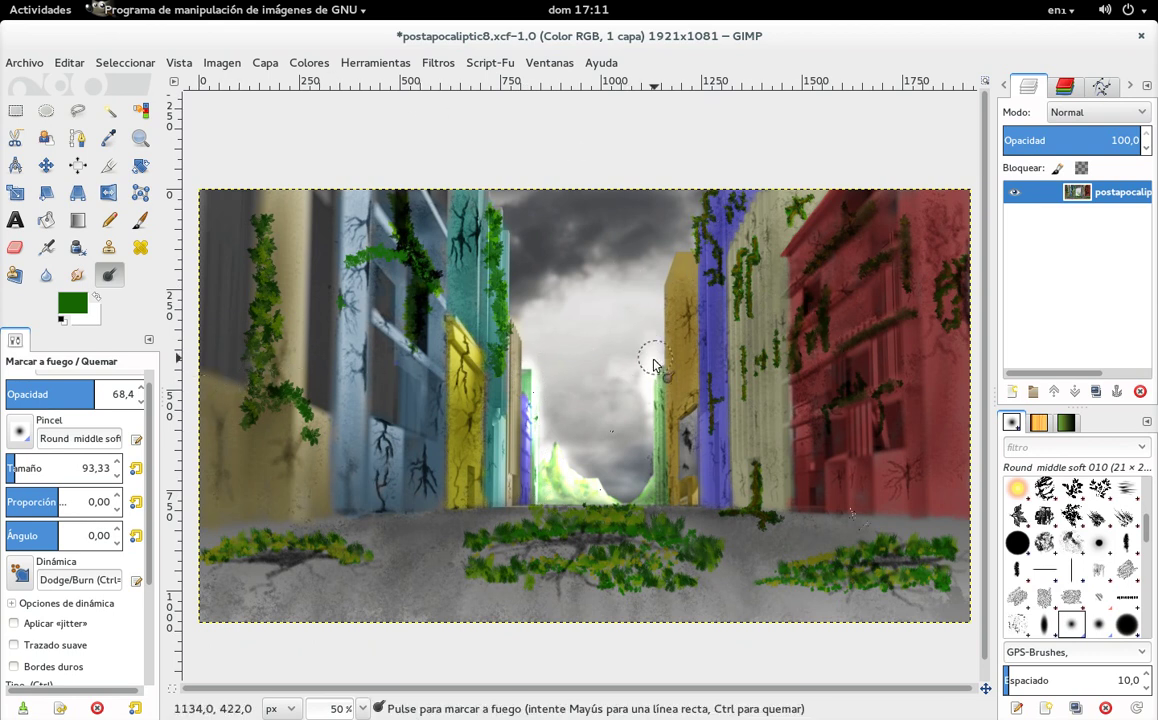
Briefly toggle burn with Ctrl and reset the brush angle near 0
key("ctrl")
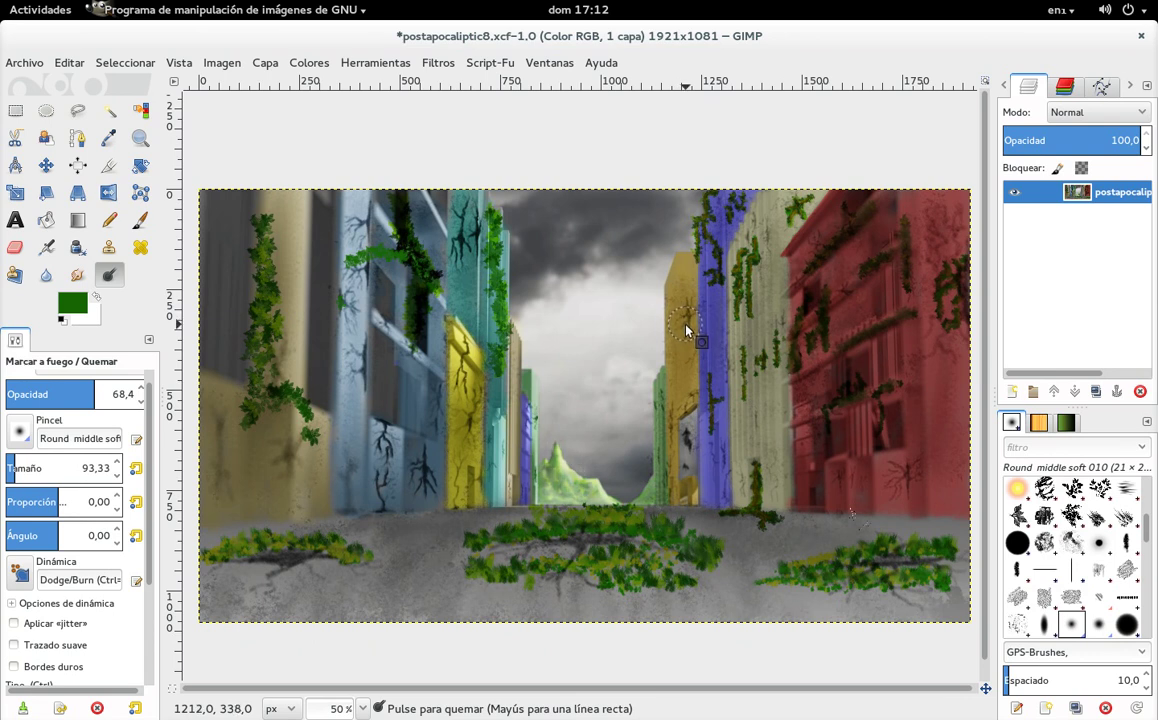
left_click(113, 536)
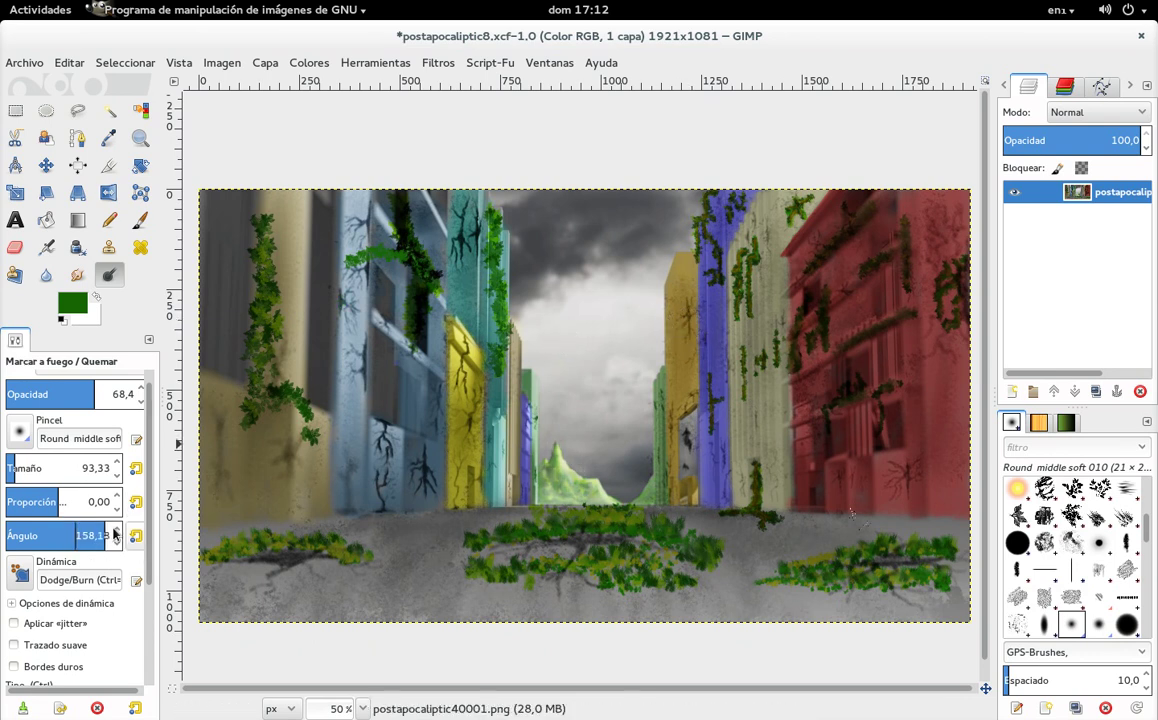
left_click(55, 536)
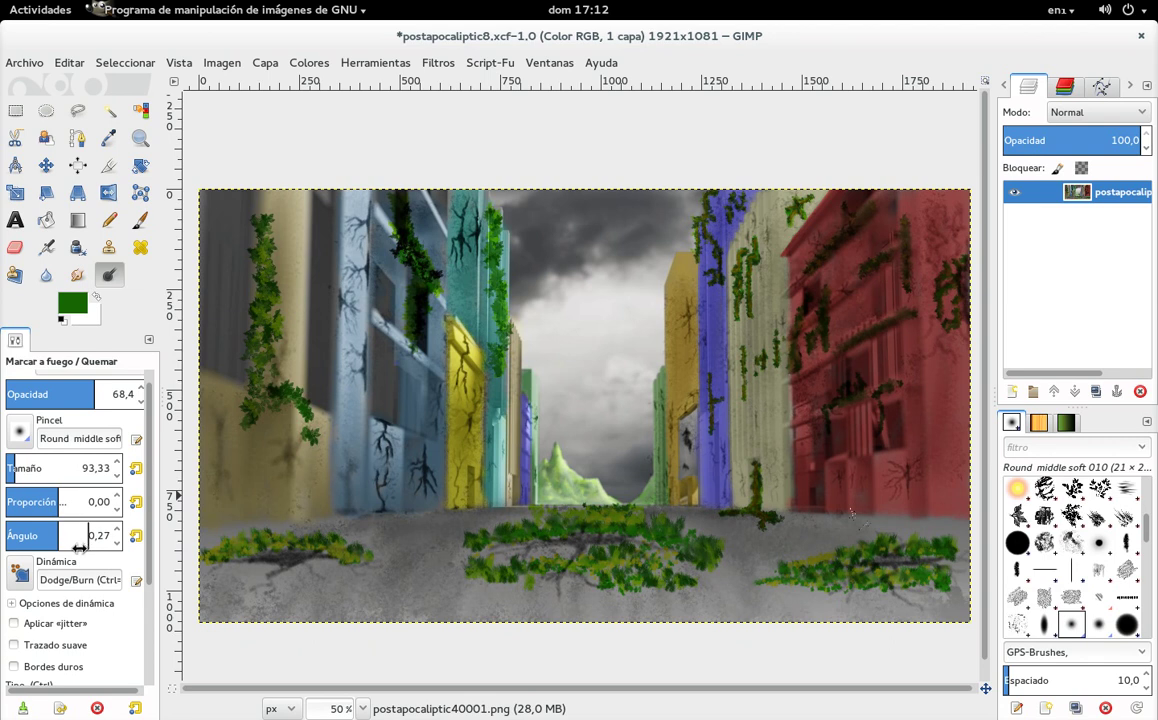
At exposure 17.3, dodge the green hill at the street's end with two strokes
scroll(80, 540, "down", 1)
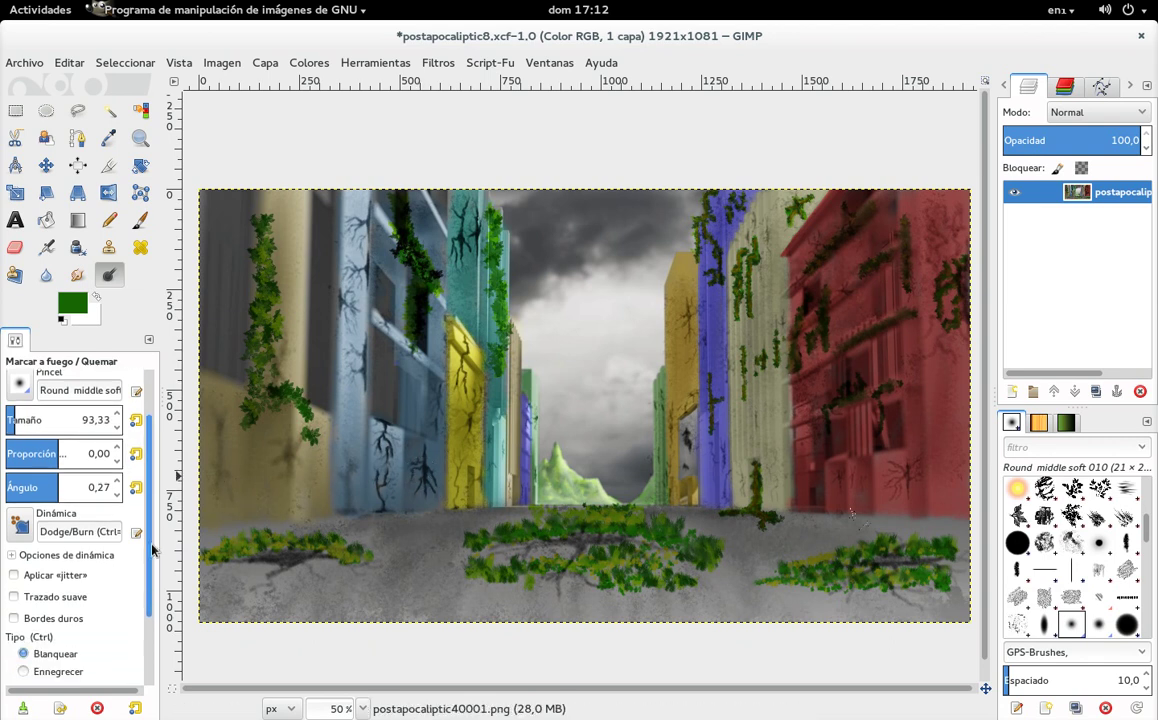
scroll(80, 540, "down", 2)
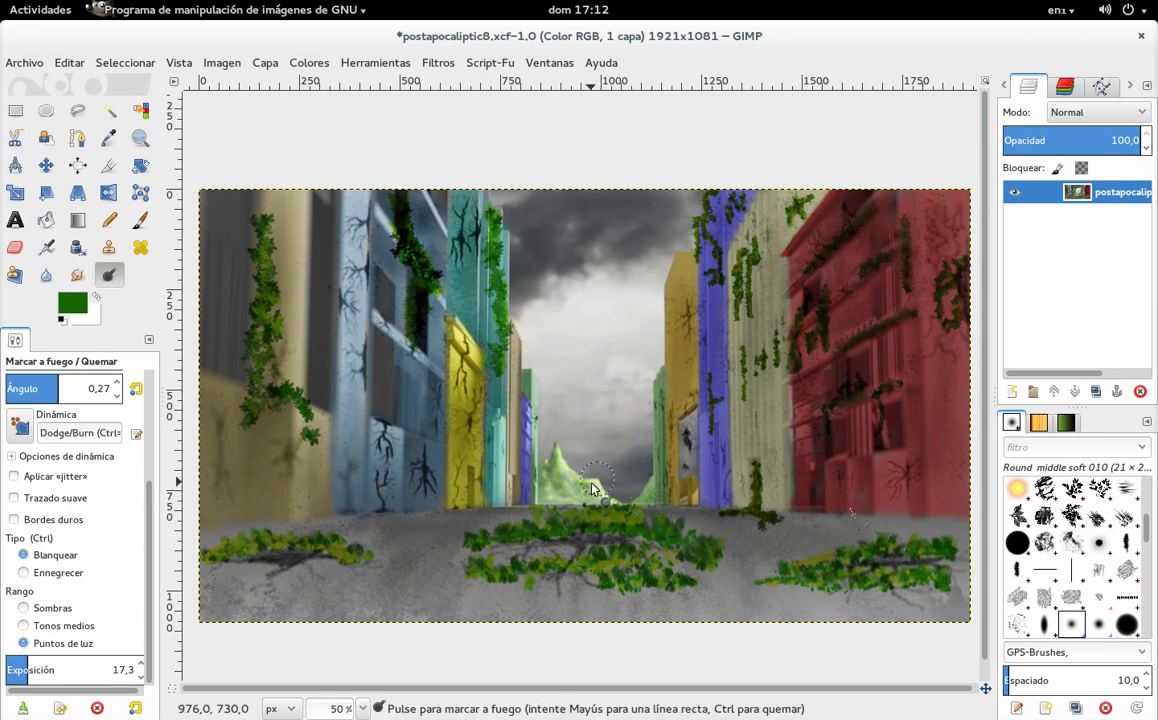
mouse_move(587, 484)
left_mouse_down()
mouse_move(535, 453)
mouse_move(564, 470)
mouse_move(539, 489)
mouse_move(604, 485)
left_mouse_up()
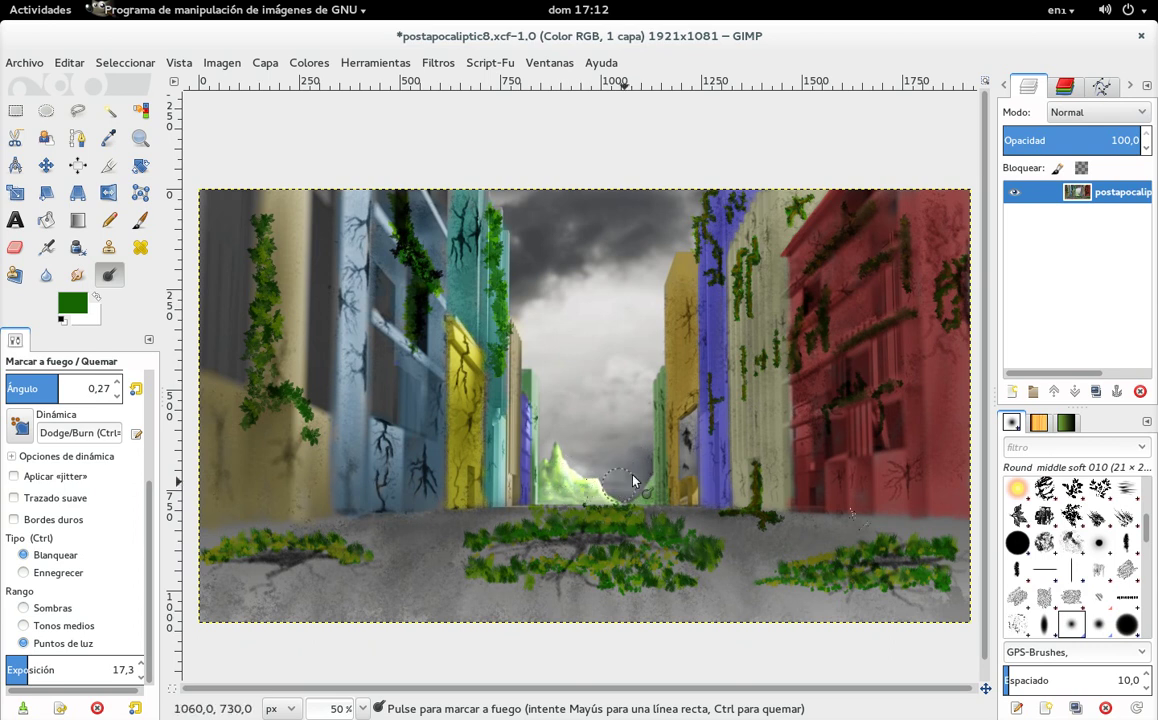
left_click_drag(579, 463, 627, 472)
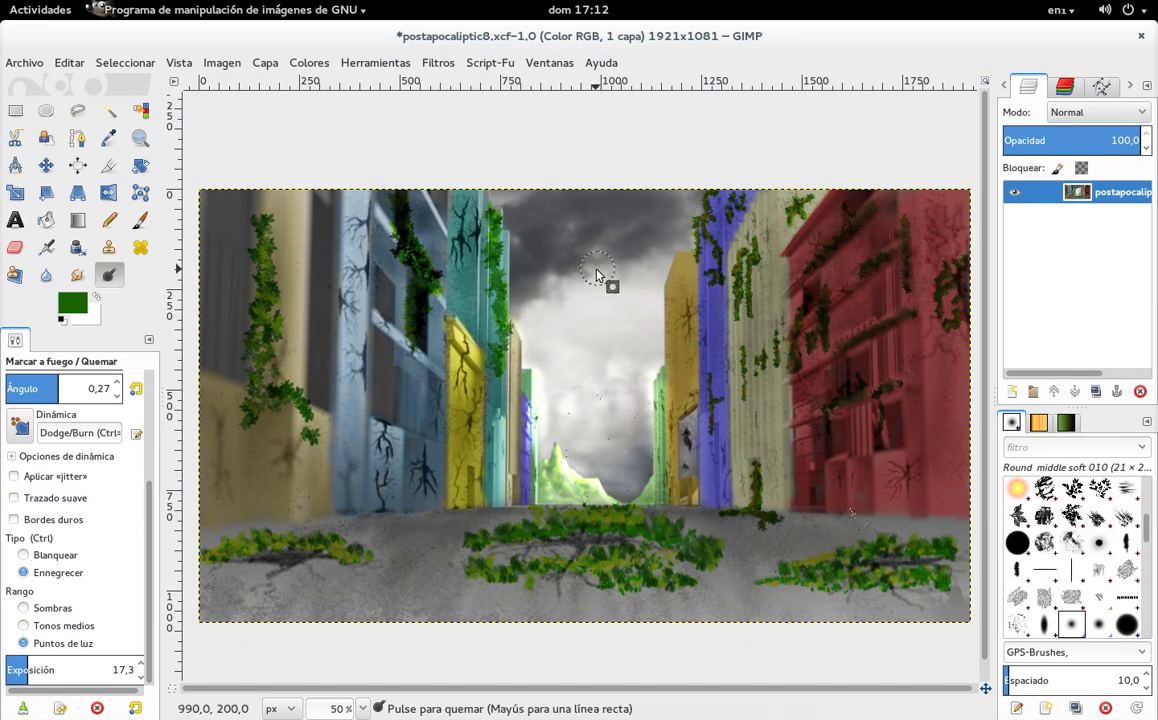
left_click(78, 110)
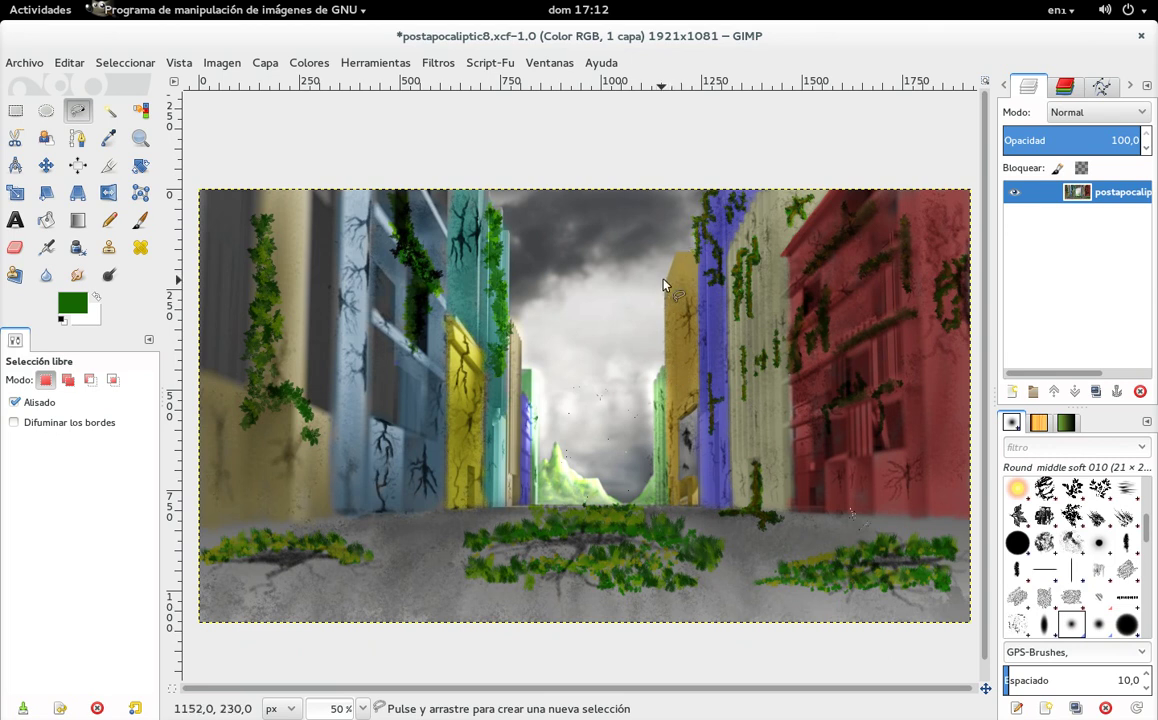
Lasso the left blue and teal buildings, replacing an initial right-side outline
left_click_drag(677, 256, 668, 432)
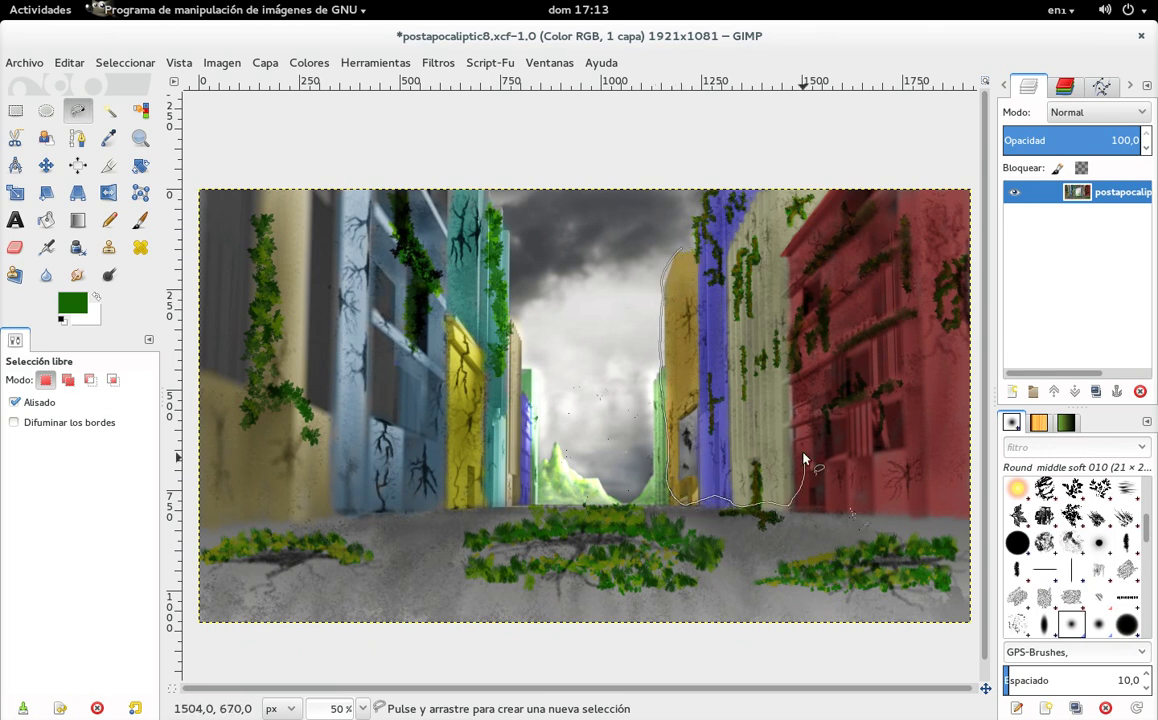
left_click_drag(689, 235, 688, 238)
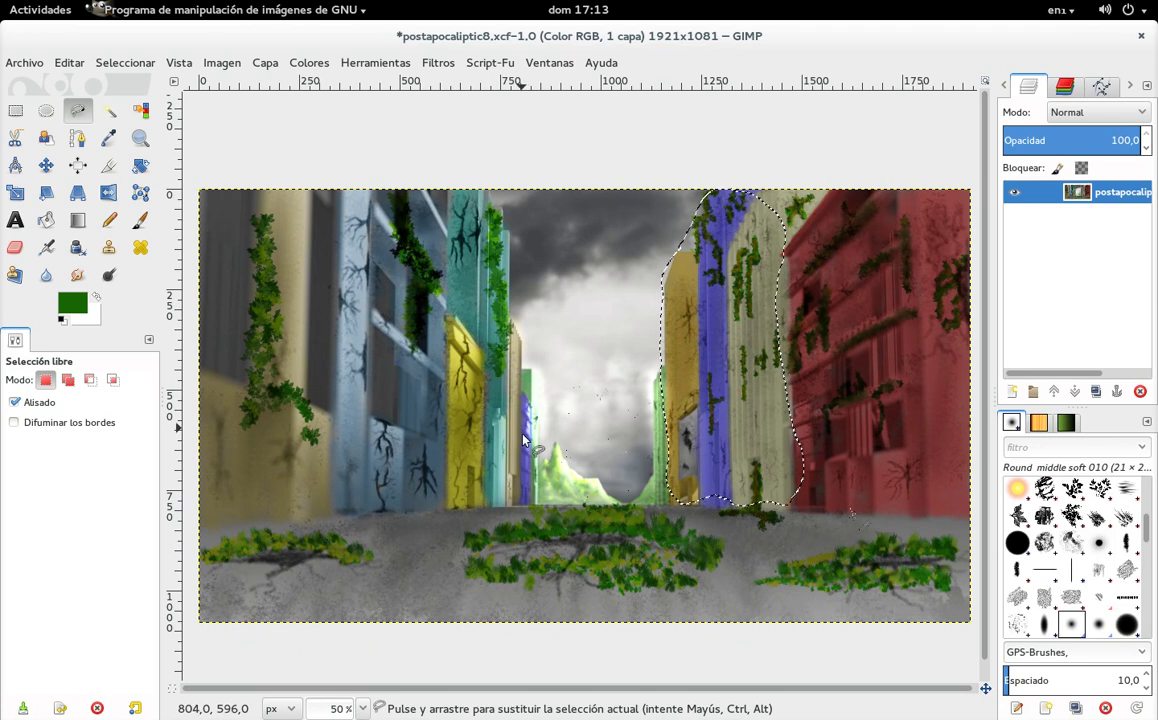
left_click_drag(531, 509, 525, 377)
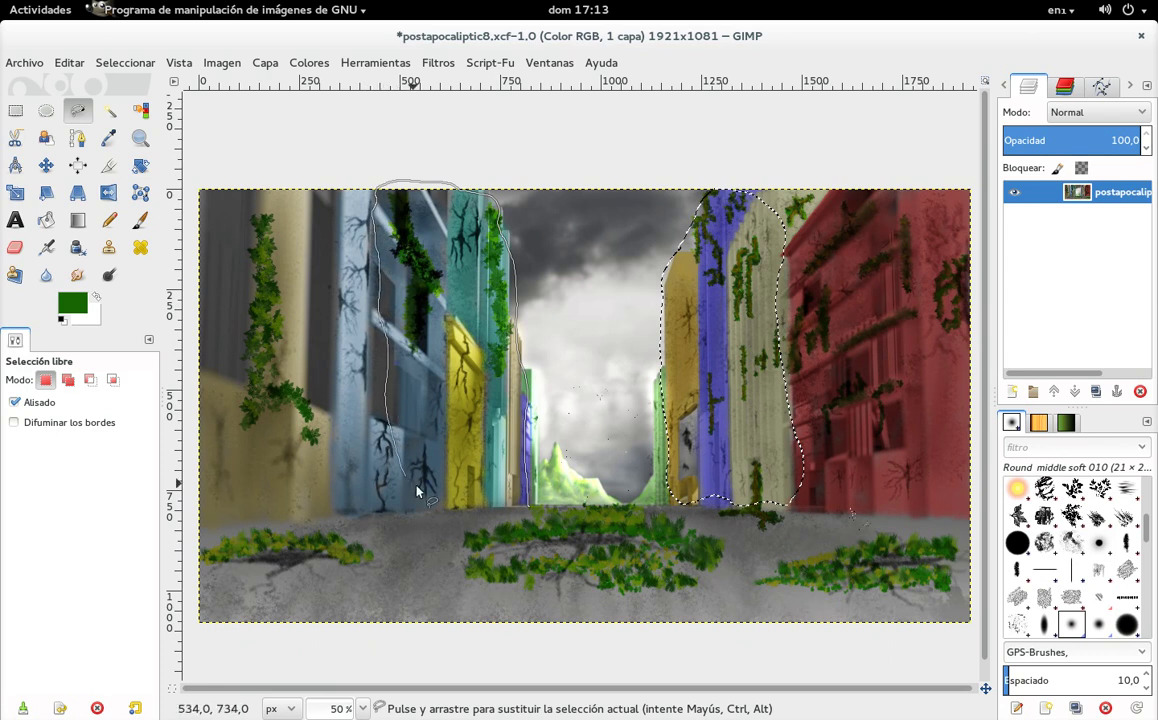
left_click(516, 508)
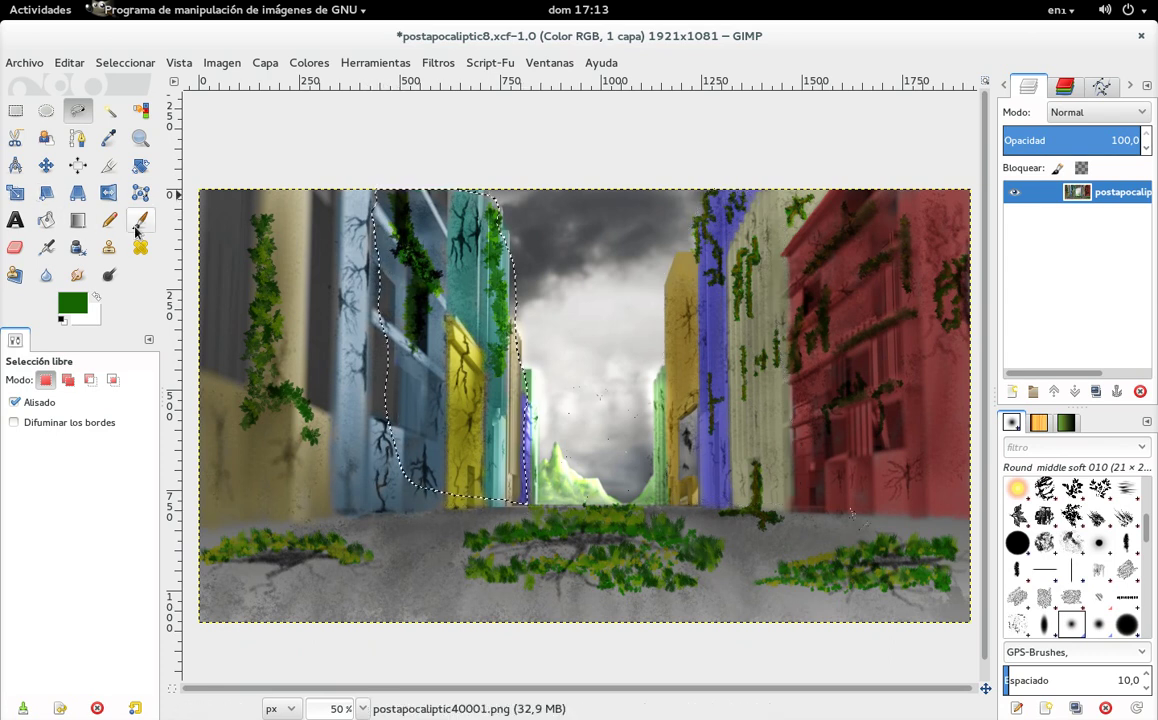
left_click(109, 274)
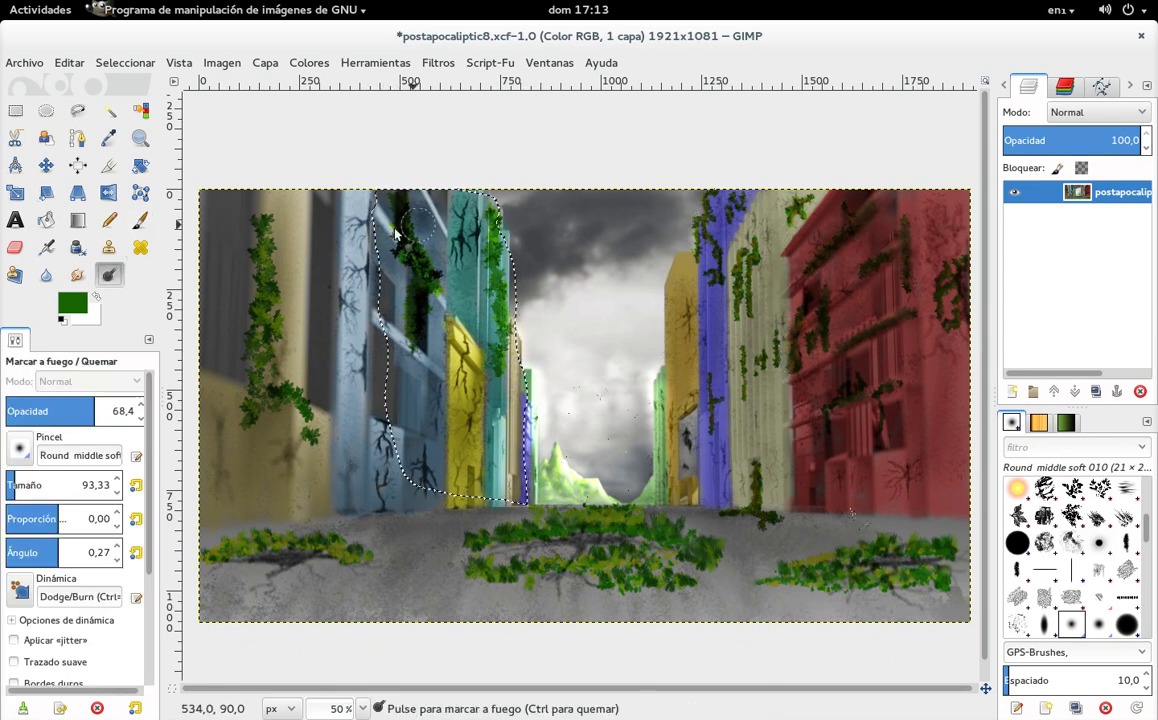
Enlarge the dodge brush to 371.84, lighten the selected buildings, then clear the selection
key("bracketright")
key("bracketright")
key("bracketright")
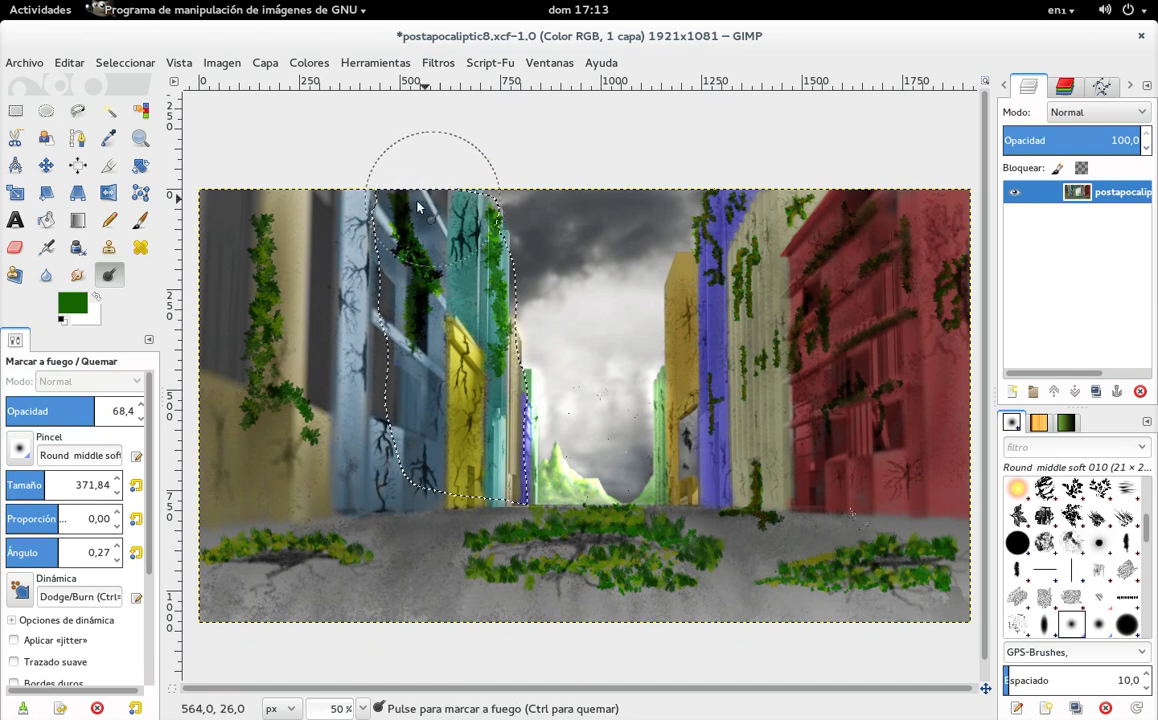
key("bracketright")
key("bracketright")
key("bracketright")
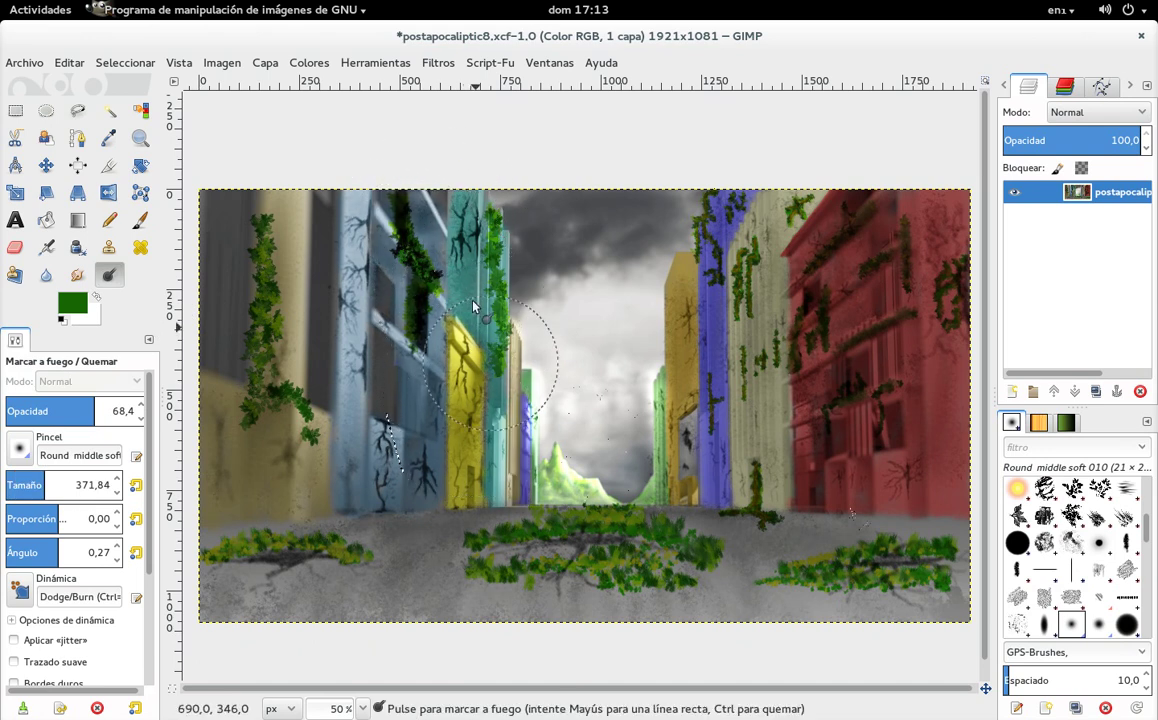
key("ctrl+z")
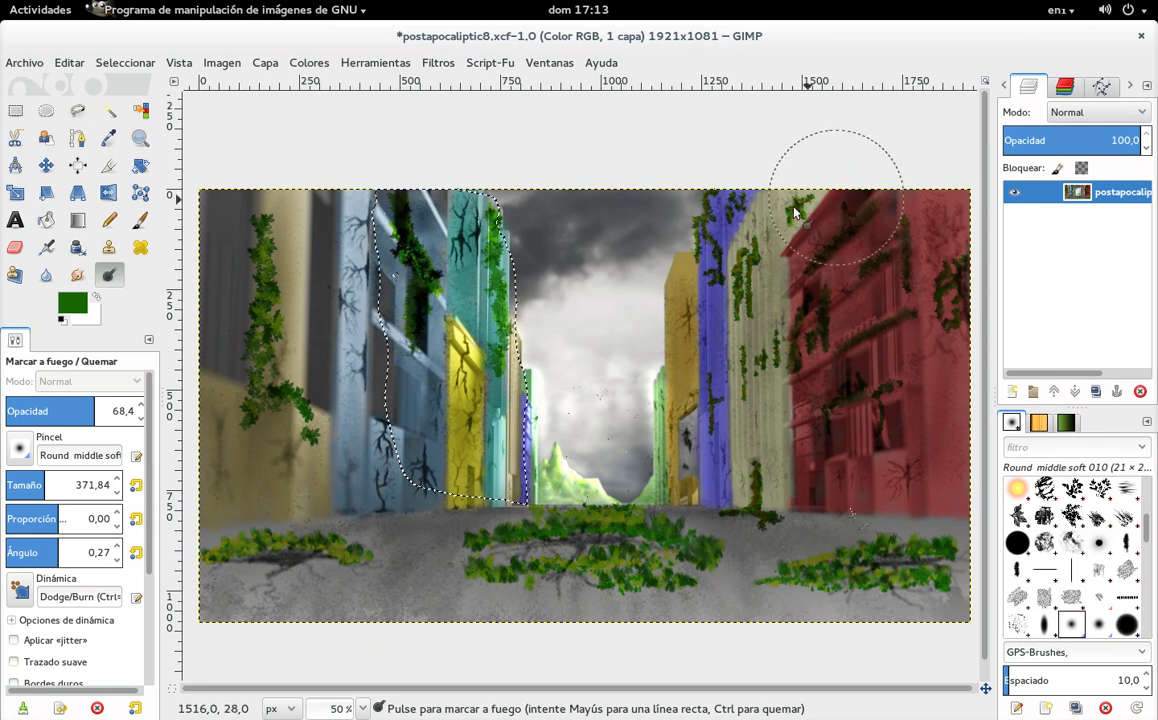
key("ctrl+z")
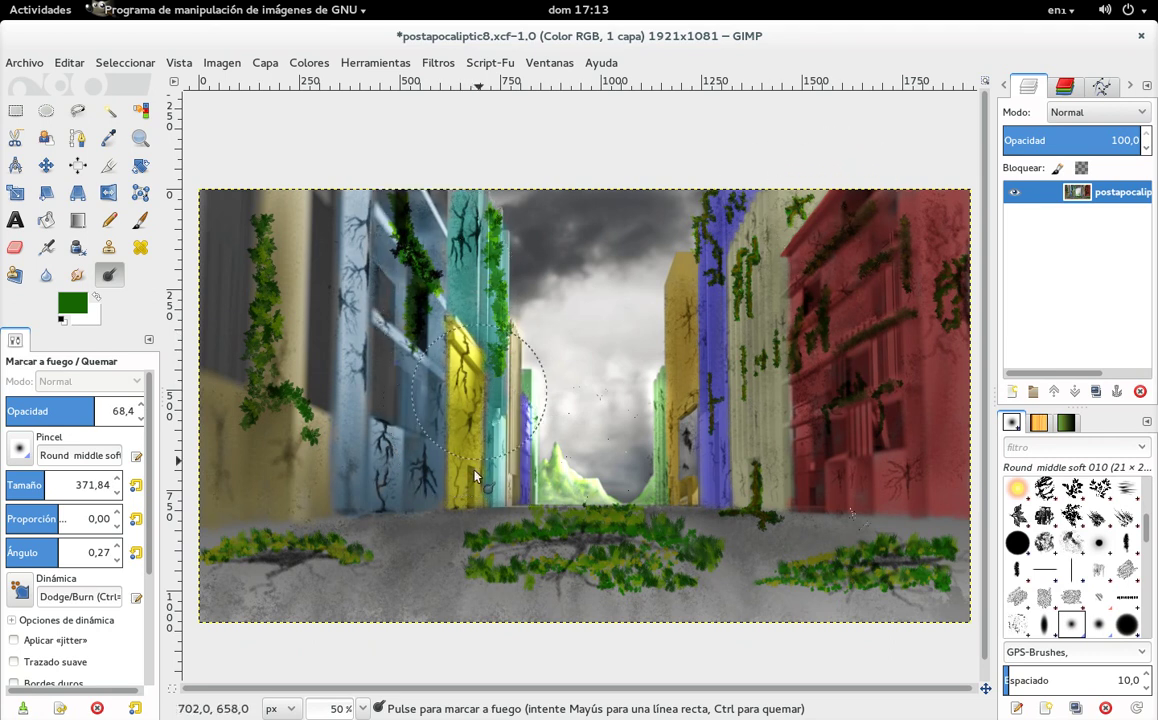
key("ctrl+y")
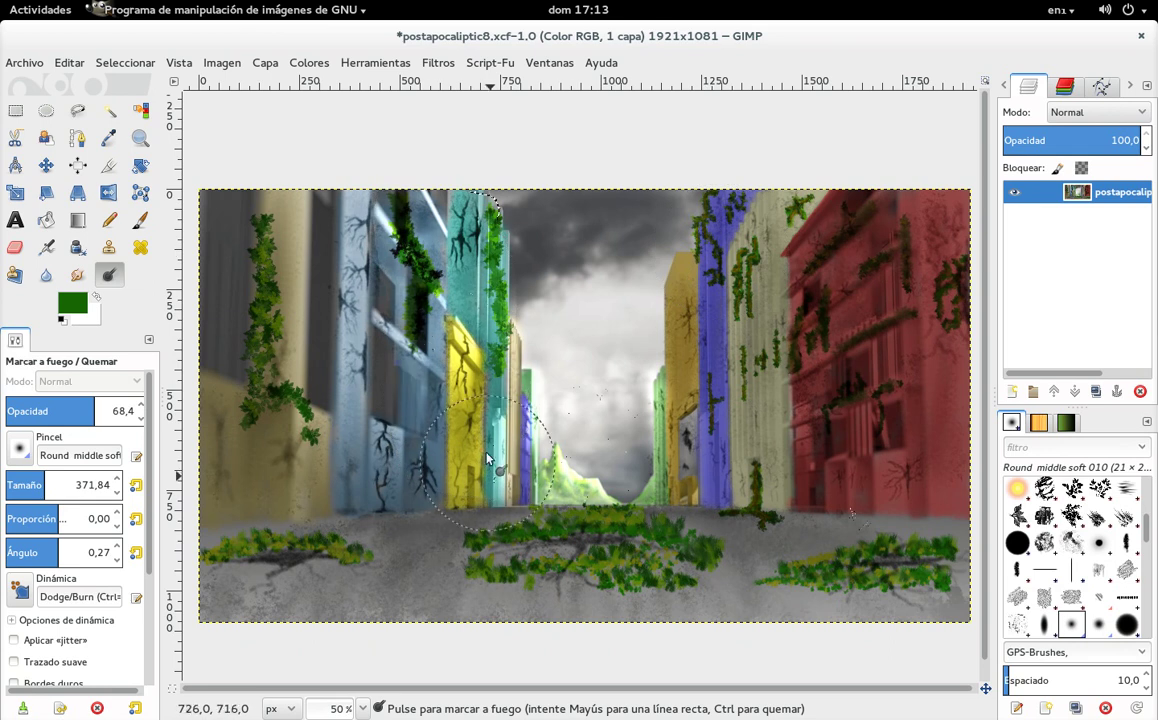
key("ctrl+z")
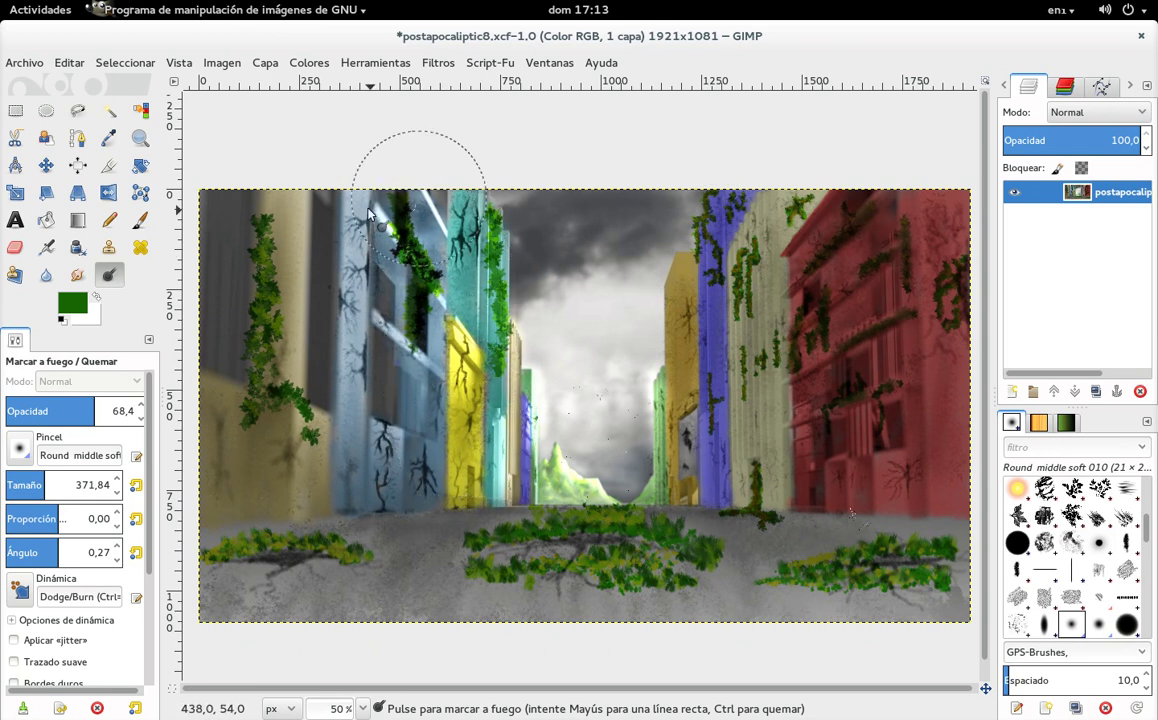
key("ctrl+y")
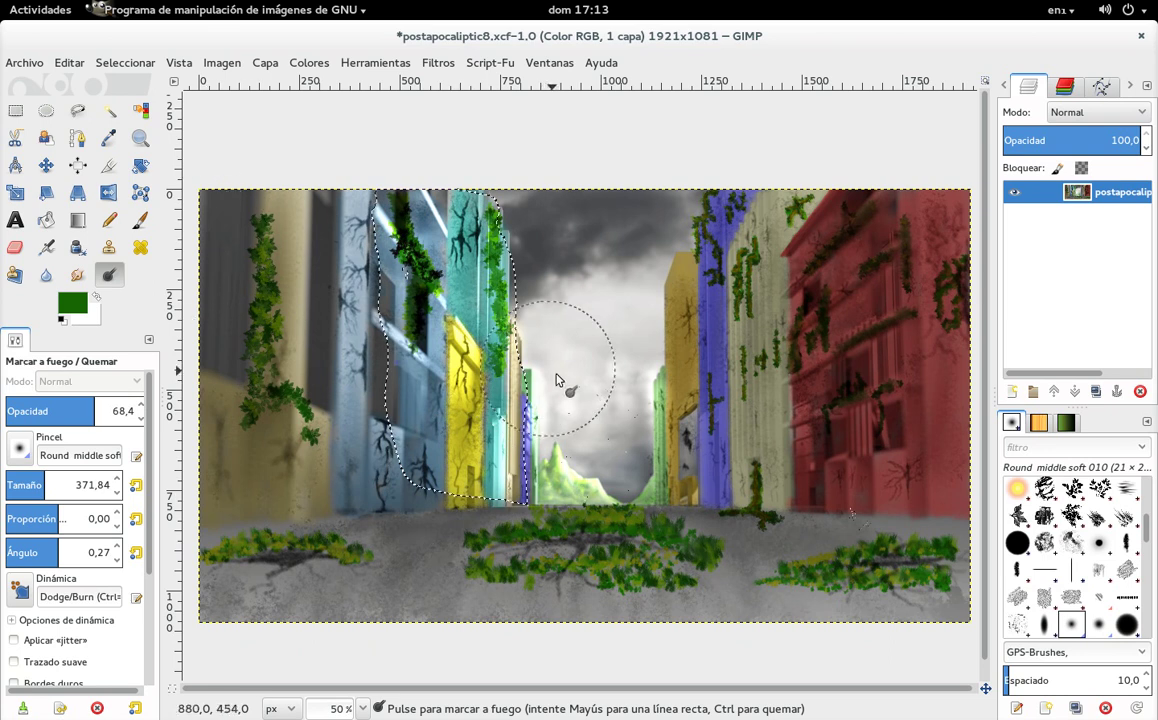
key("ctrl")
key("ctrl+shift+a")
Freehand-select the right-side buildings, then Shift-add the lower blue building's wall
left_click(78, 113)
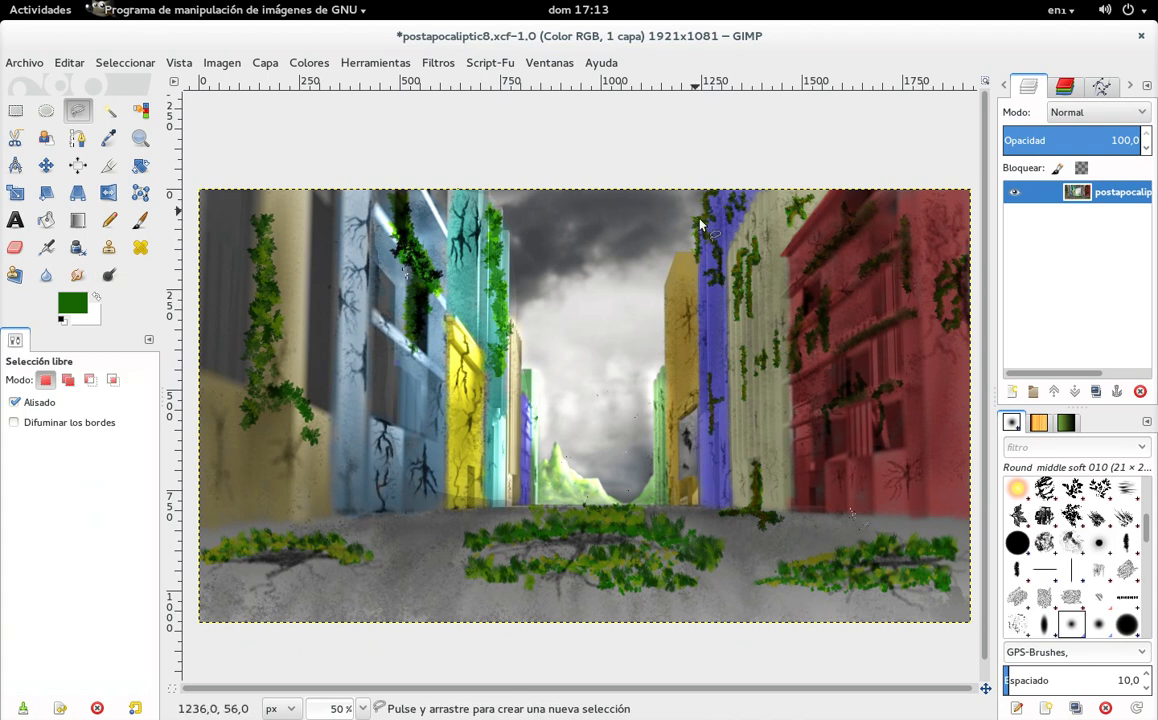
left_click_drag(711, 199, 818, 181)
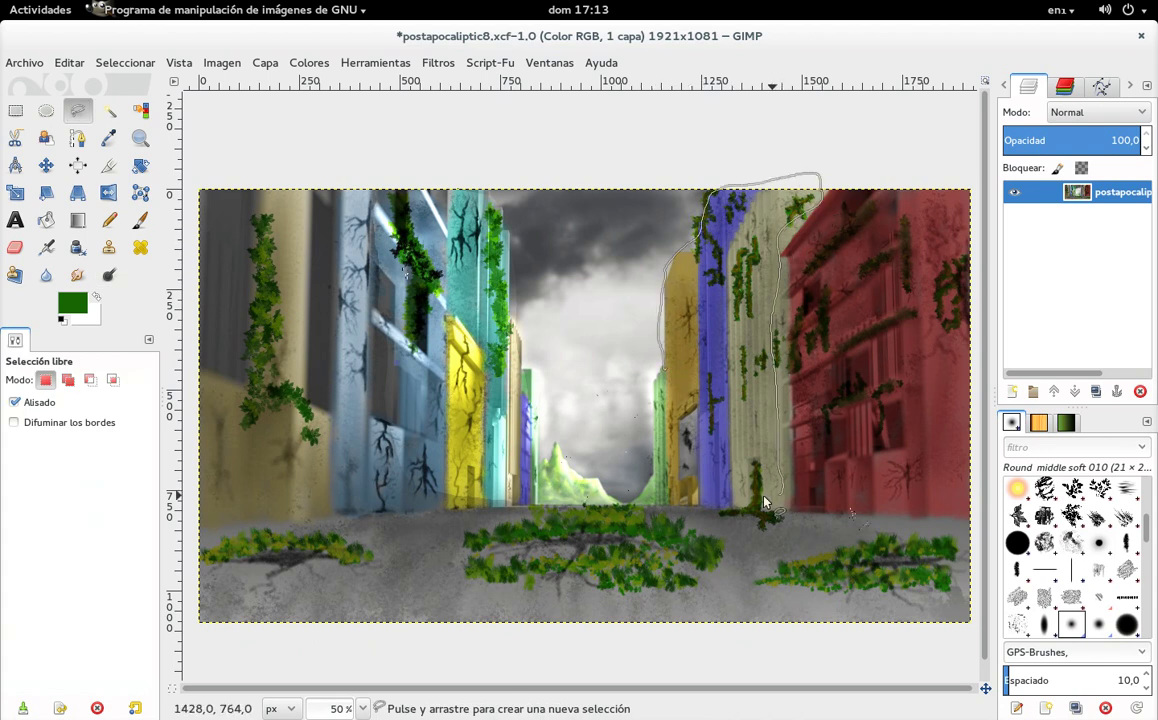
left_click_drag(665, 370, 666, 372)
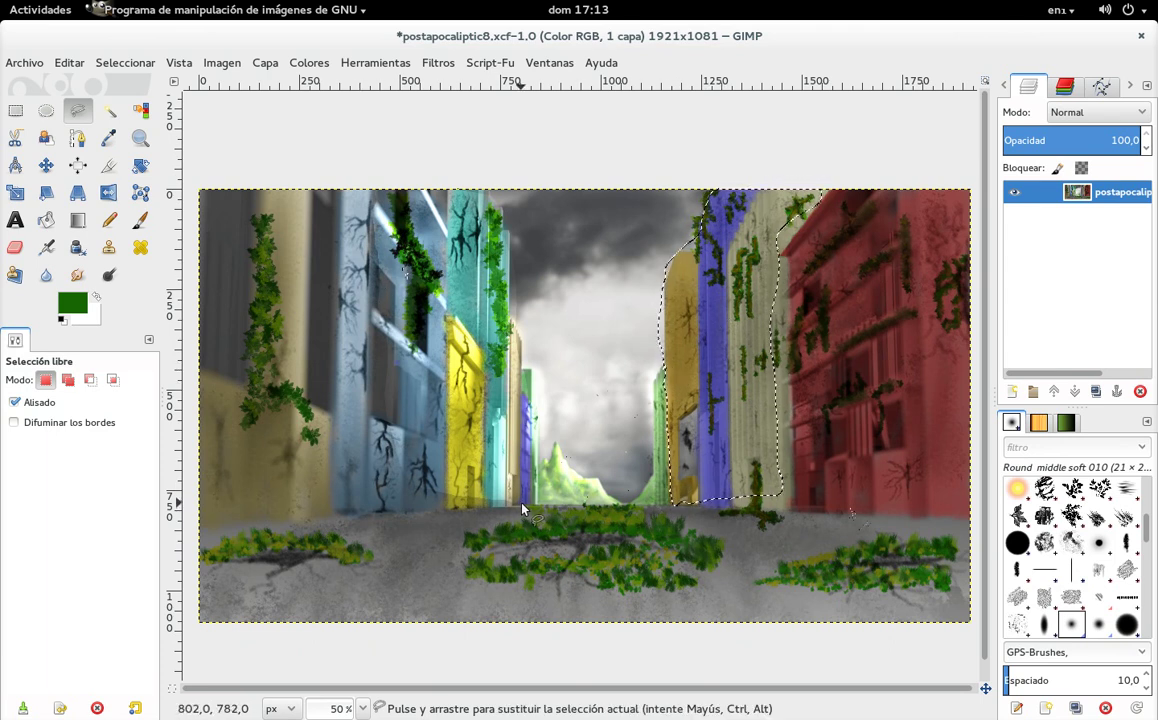
key("shift")
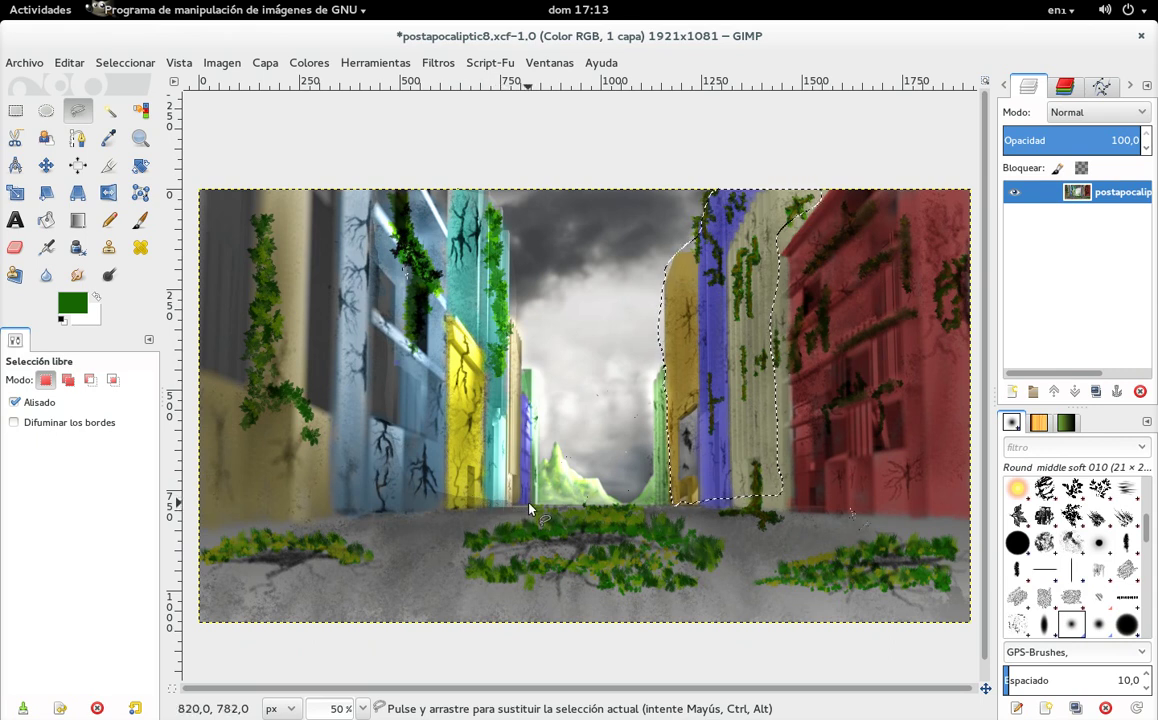
key("shift")
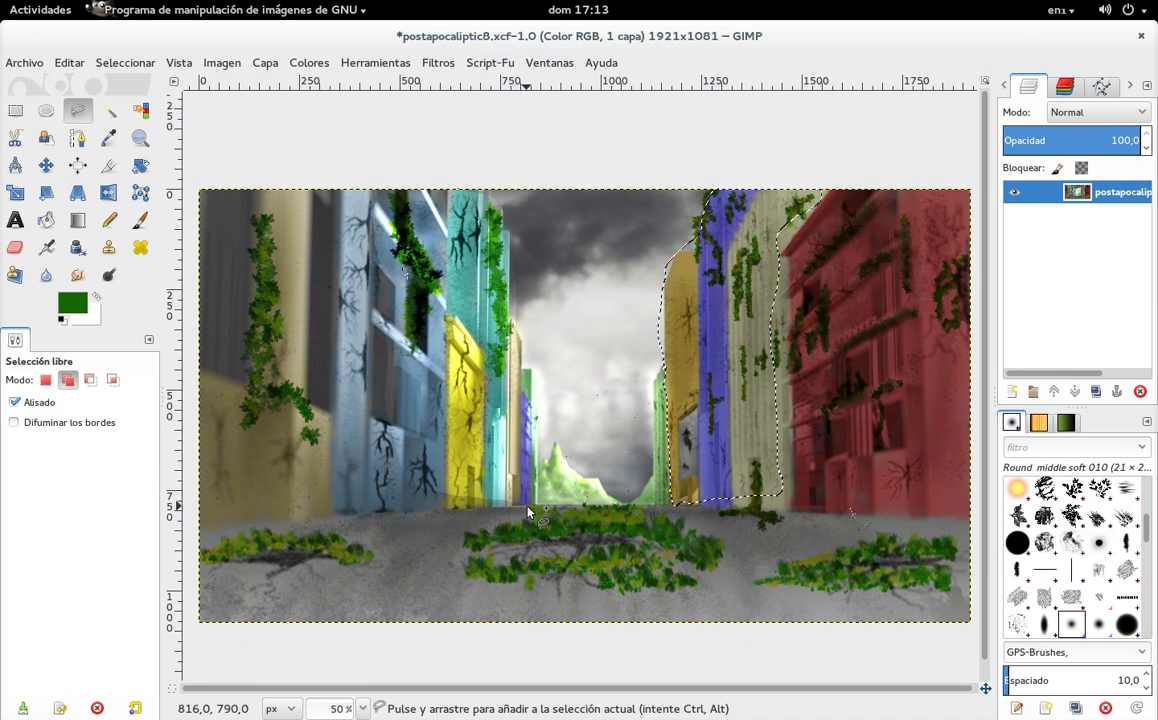
key("shift")
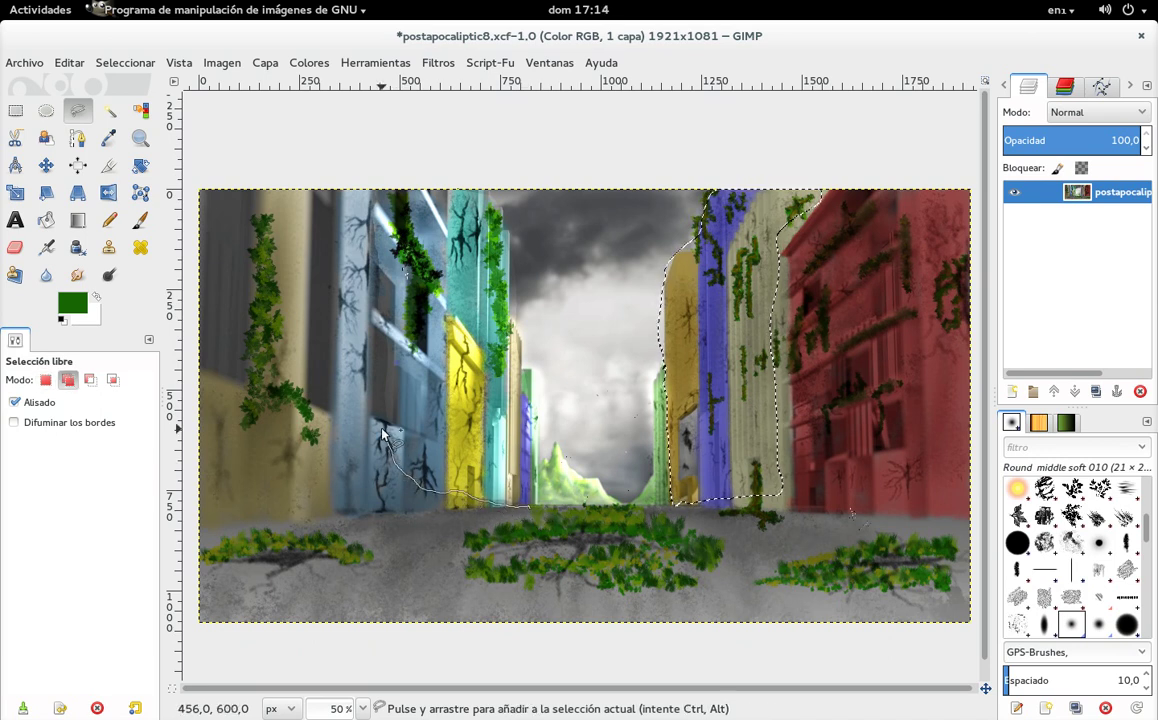
left_click(530, 510)
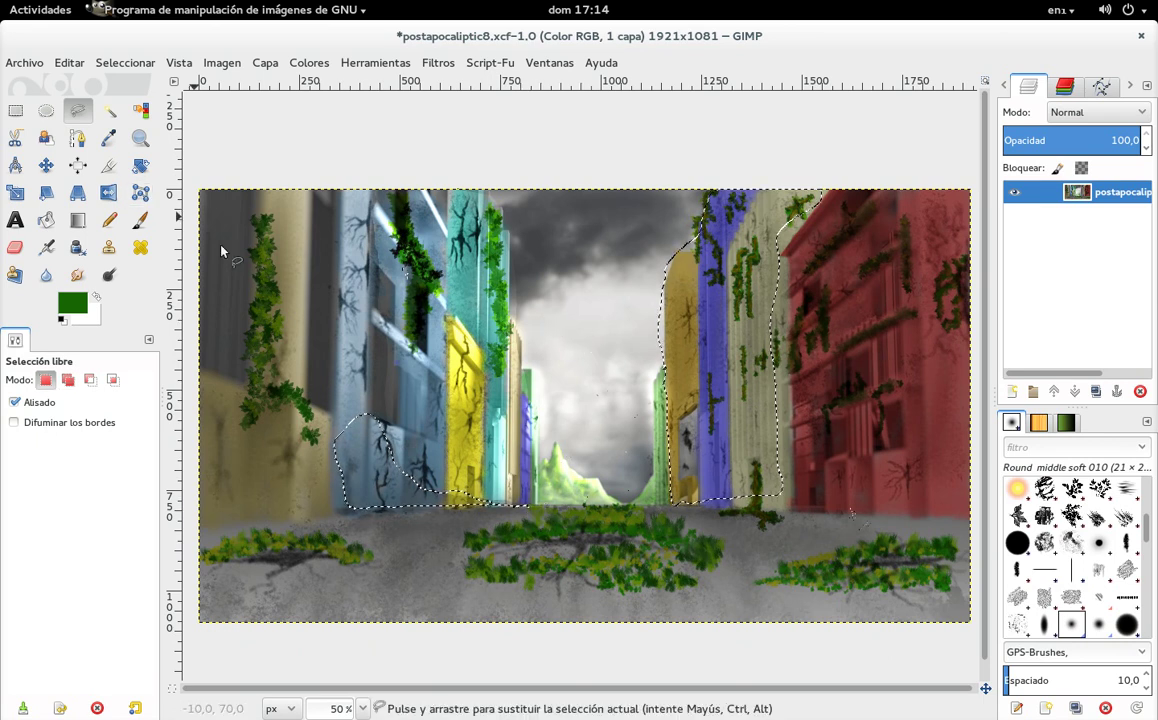
key("shift+d")
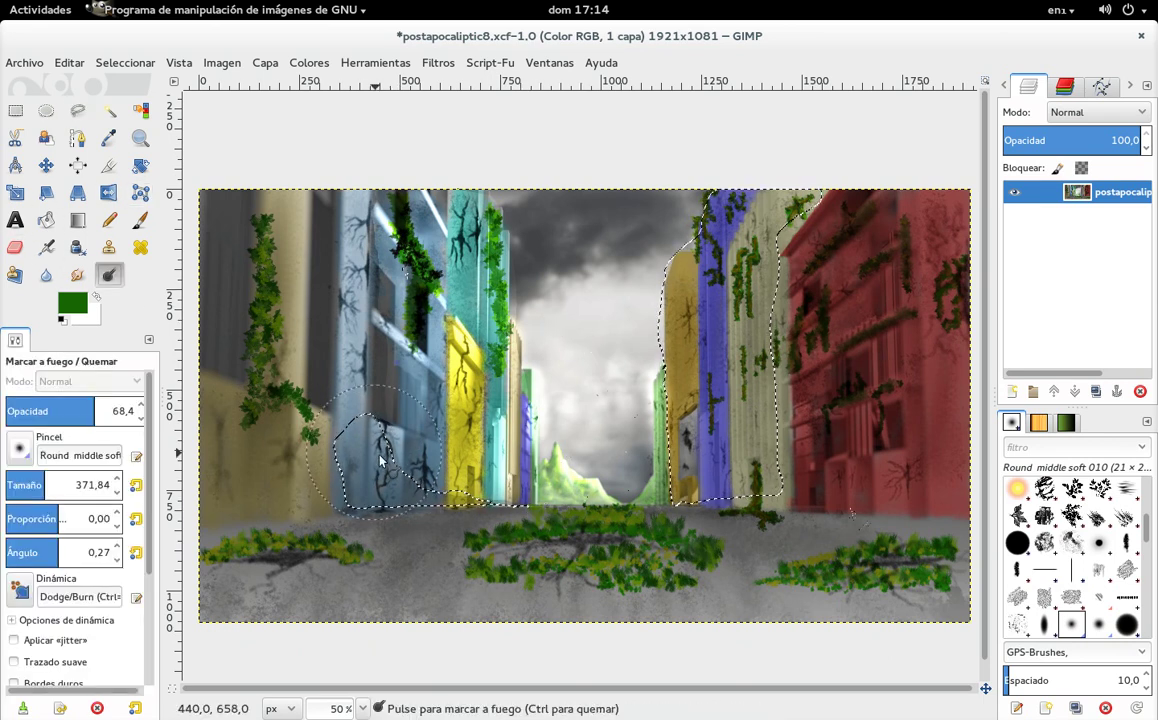
Dodge the selected blue, cyan, yellow and purple building walls at 68.4 opacity
mouse_move(406, 472)
left_mouse_down()
mouse_move(375, 445)
mouse_move(387, 490)
left_mouse_up()
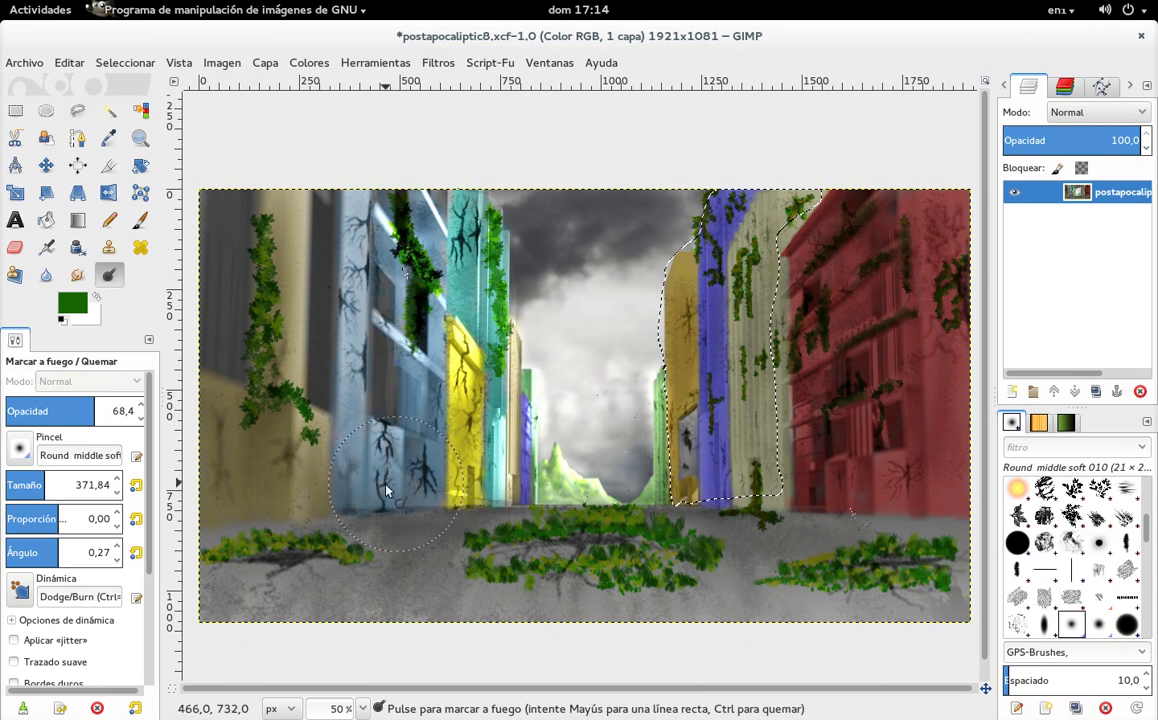
mouse_move(756, 446)
left_mouse_down()
mouse_move(748, 243)
mouse_move(712, 523)
mouse_move(626, 648)
left_mouse_up()
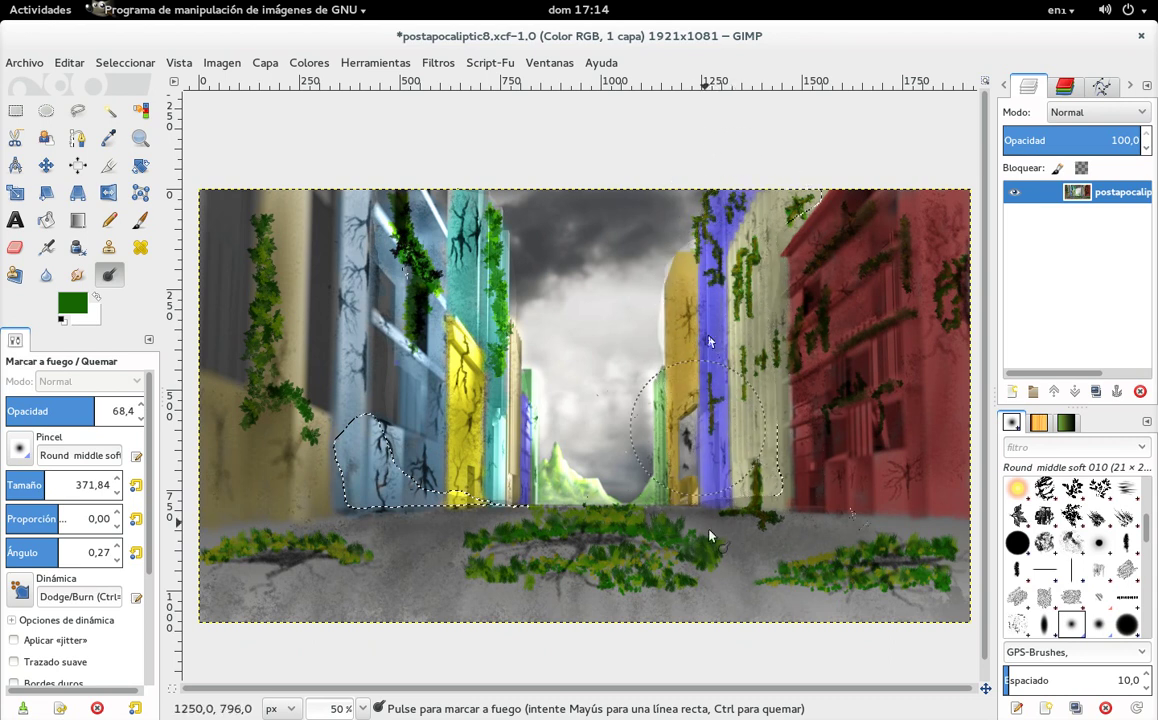
mouse_move(336, 323)
left_mouse_down()
mouse_move(503, 325)
mouse_move(543, 233)
mouse_move(613, 331)
mouse_move(600, 279)
mouse_move(605, 313)
mouse_move(584, 313)
mouse_move(614, 340)
mouse_move(533, 230)
mouse_move(583, 197)
mouse_move(526, 257)
mouse_move(588, 262)
mouse_move(603, 345)
mouse_move(636, 358)
mouse_move(604, 428)
mouse_move(562, 383)
left_mouse_up()
mouse_move(476, 215)
left_mouse_down()
mouse_move(470, 325)
mouse_move(514, 313)
mouse_move(523, 288)
mouse_move(540, 295)
mouse_move(521, 265)
mouse_move(661, 243)
mouse_move(667, 256)
mouse_move(651, 204)
mouse_move(574, 307)
left_mouse_up()
mouse_move(425, 440)
left_mouse_down()
mouse_move(404, 457)
mouse_move(443, 460)
mouse_move(440, 477)
mouse_move(413, 424)
left_mouse_up()
mouse_move(720, 408)
left_mouse_down()
mouse_move(715, 520)
mouse_move(737, 522)
mouse_move(733, 512)
left_mouse_up()
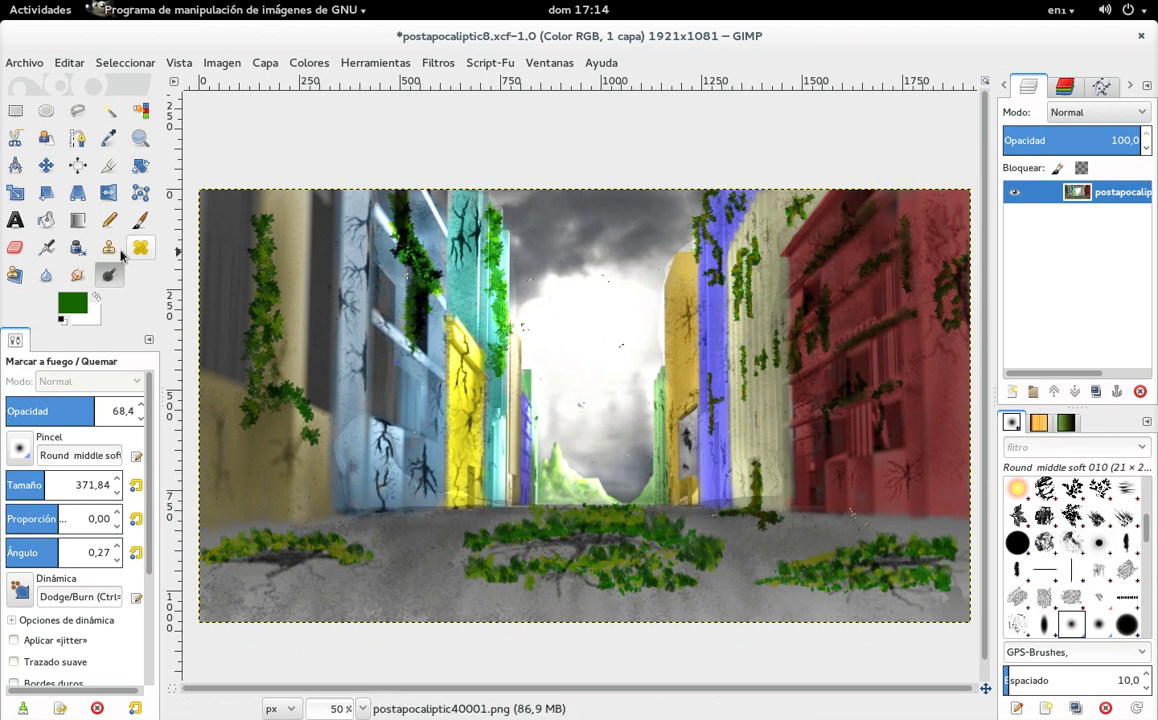
Choose the cone 50x50 brush from the brush list
left_click(25, 452)
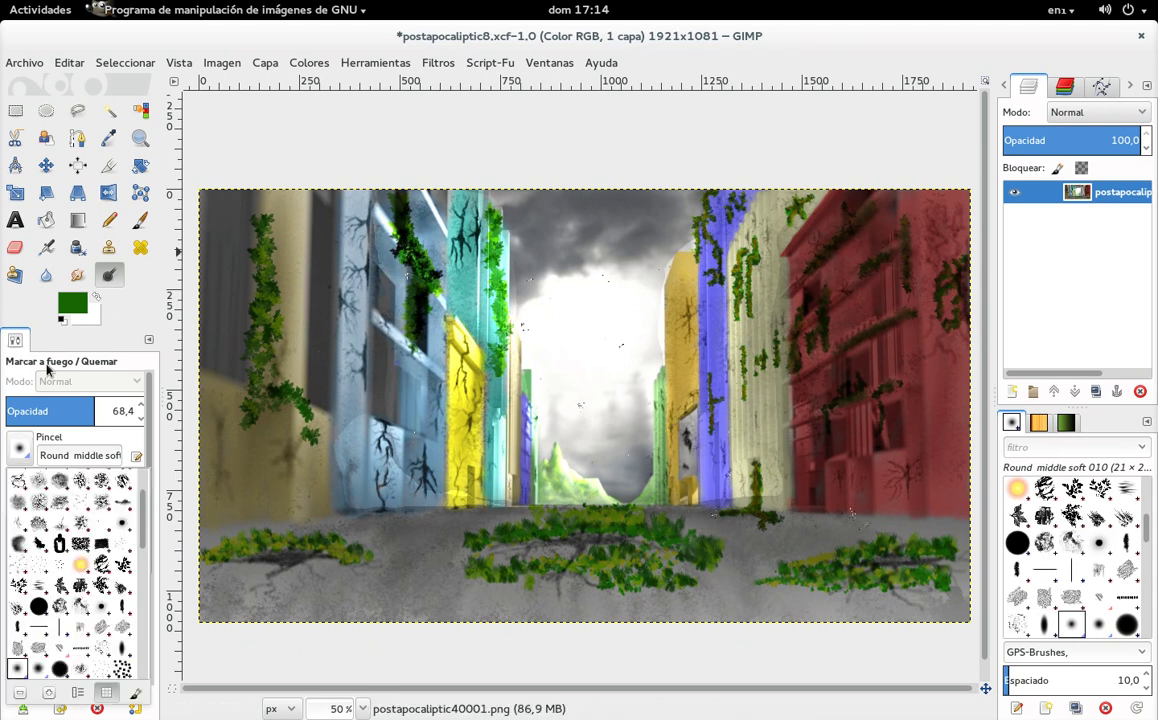
scroll(143, 528, "down", 2)
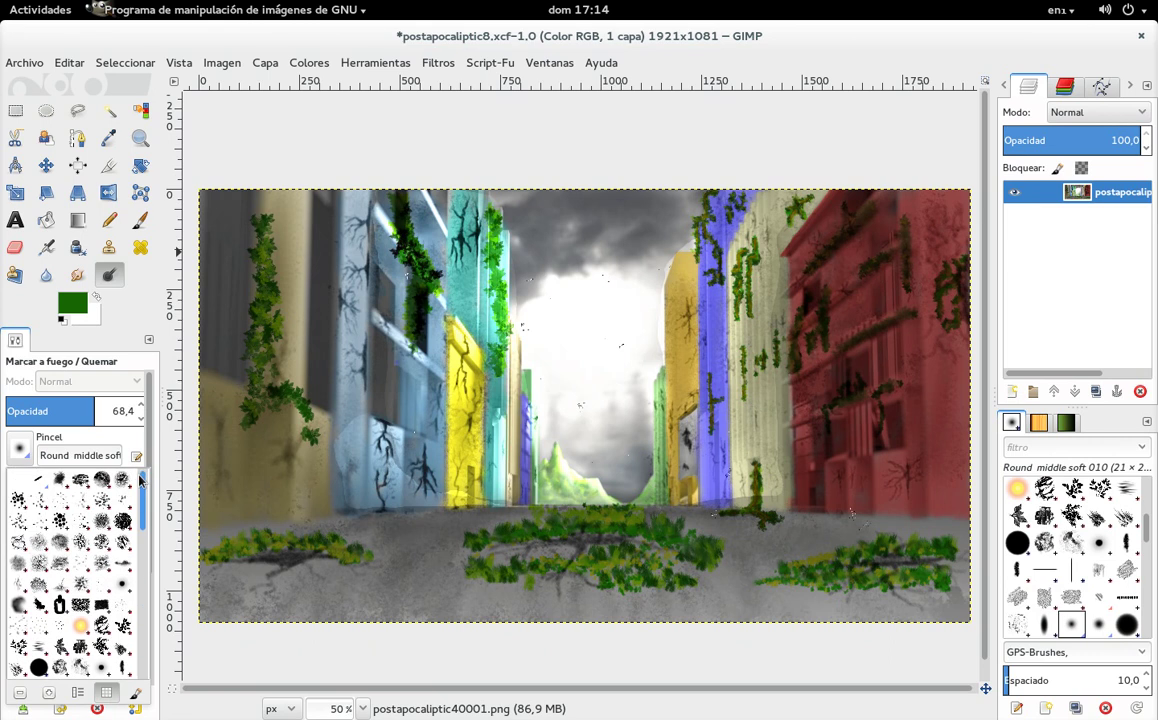
mouse_move(145, 540)
left_mouse_down()
mouse_move(152, 612)
mouse_move(147, 660)
mouse_move(141, 616)
mouse_move(141, 660)
left_mouse_up()
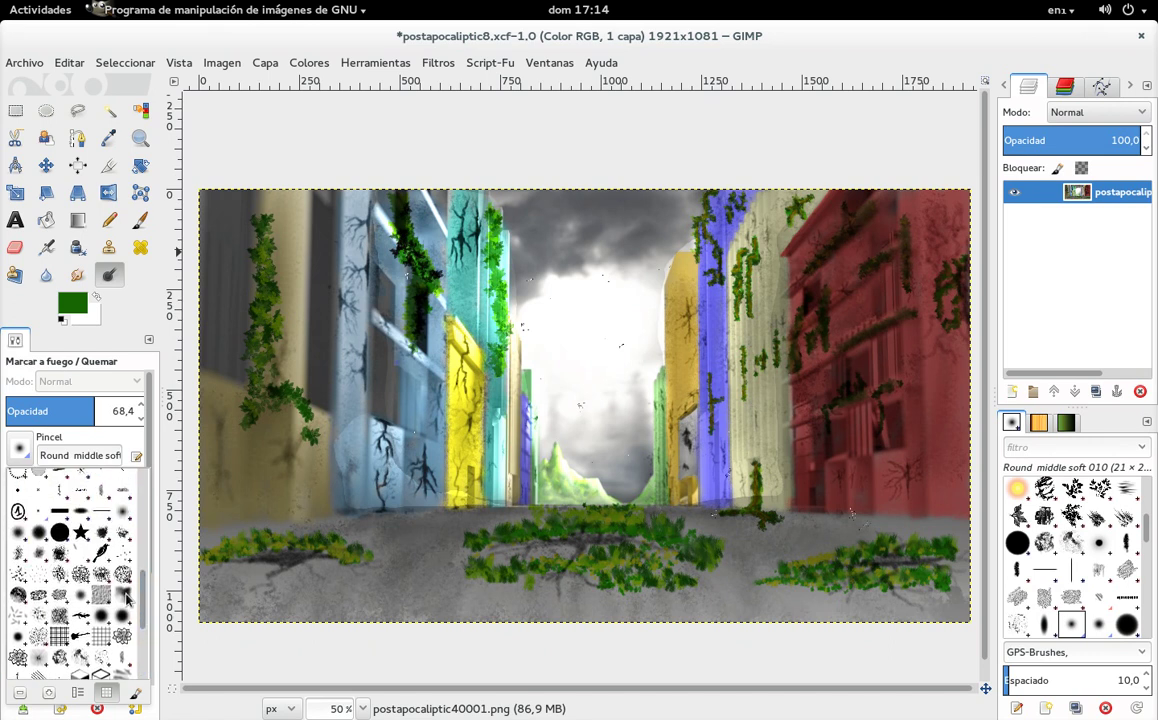
left_click(38, 655)
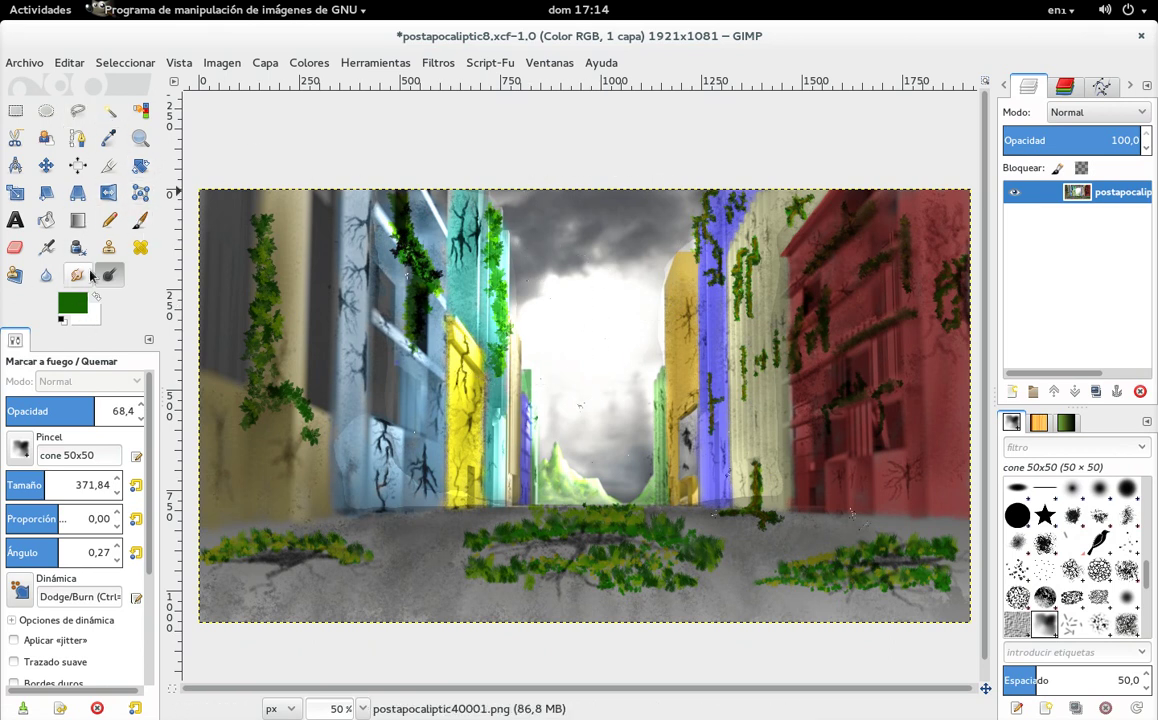
Switch to the Airbrush and undo a trial green stroke on the sky
left_click(142, 222)
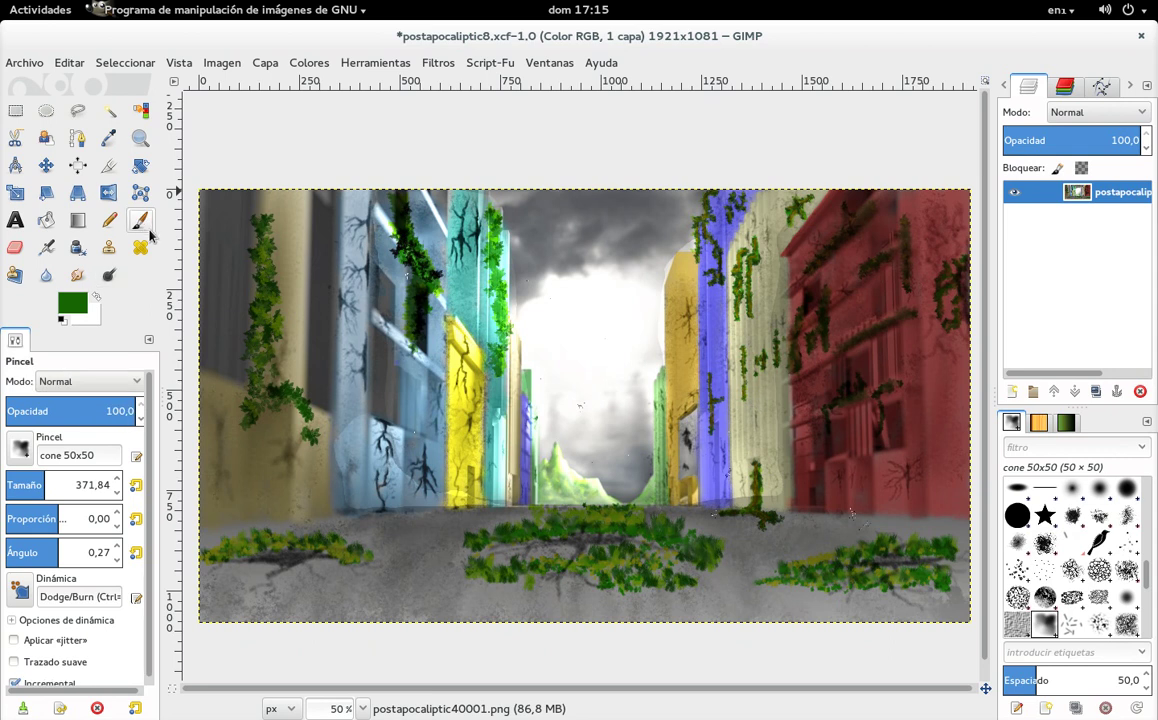
left_click(46, 247)
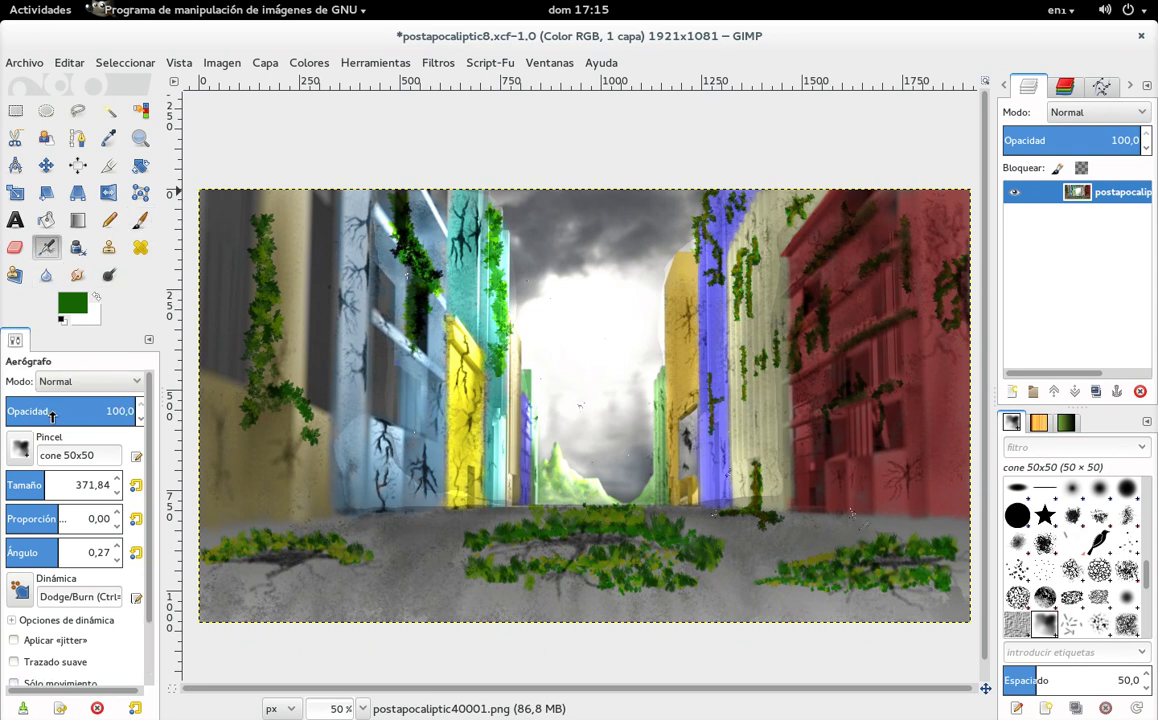
left_click_drag(575, 245, 575, 258)
key("ctrl+z")
In white at size about 107, lighten the blue and cream walls, undoing red-building strokes
left_click(95, 297)
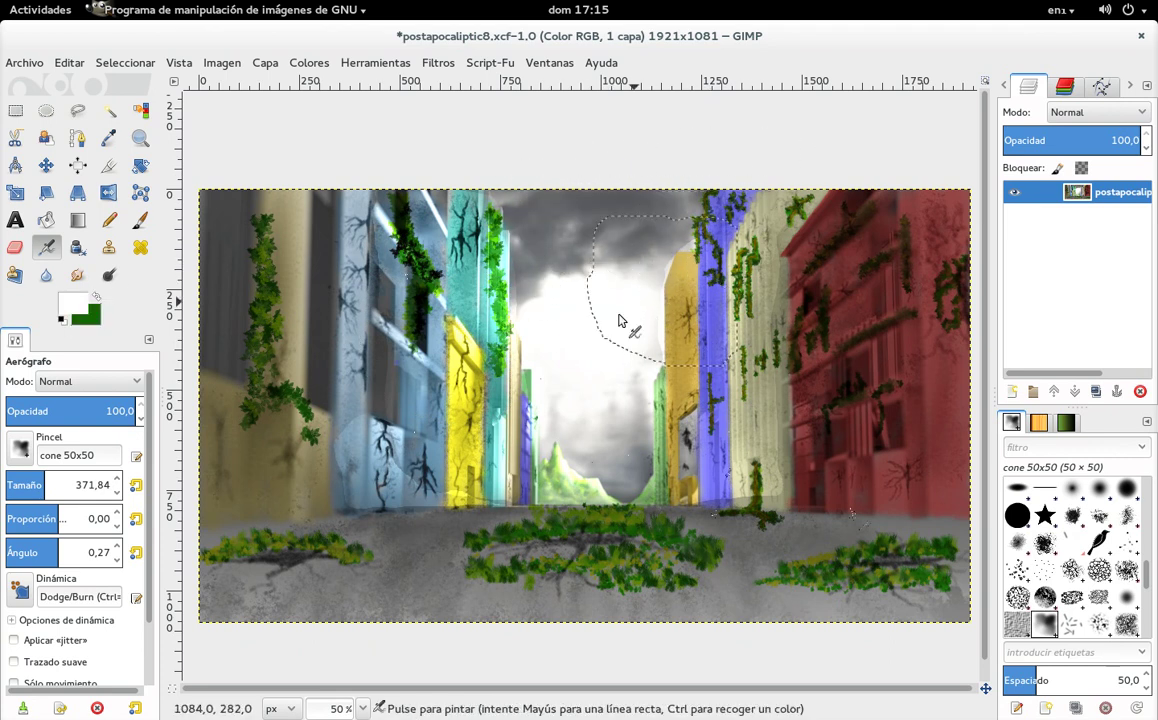
left_click(18, 484)
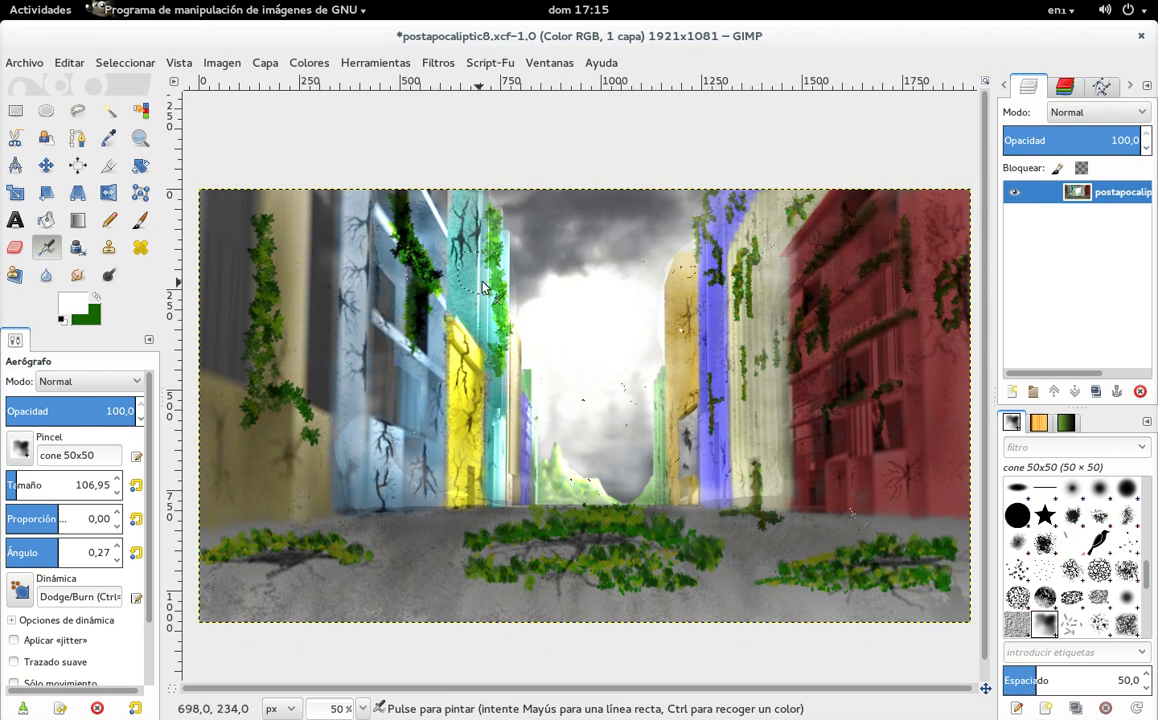
left_click_drag(343, 492, 478, 484)
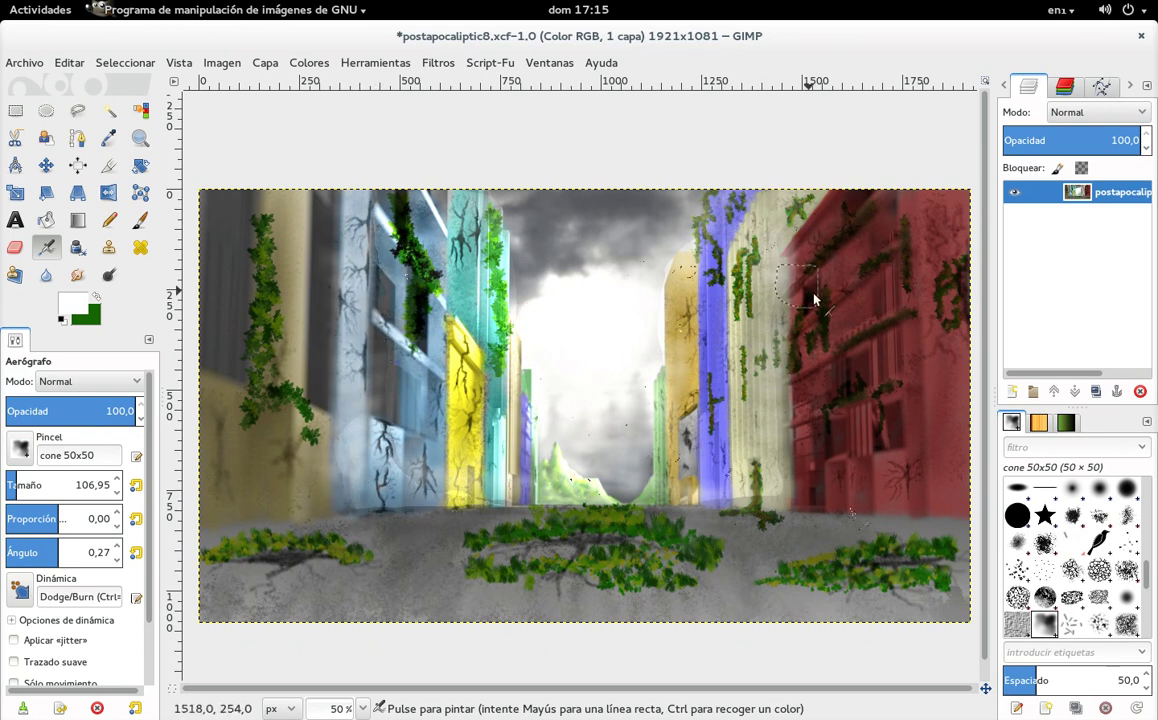
left_click_drag(297, 186, 258, 519)
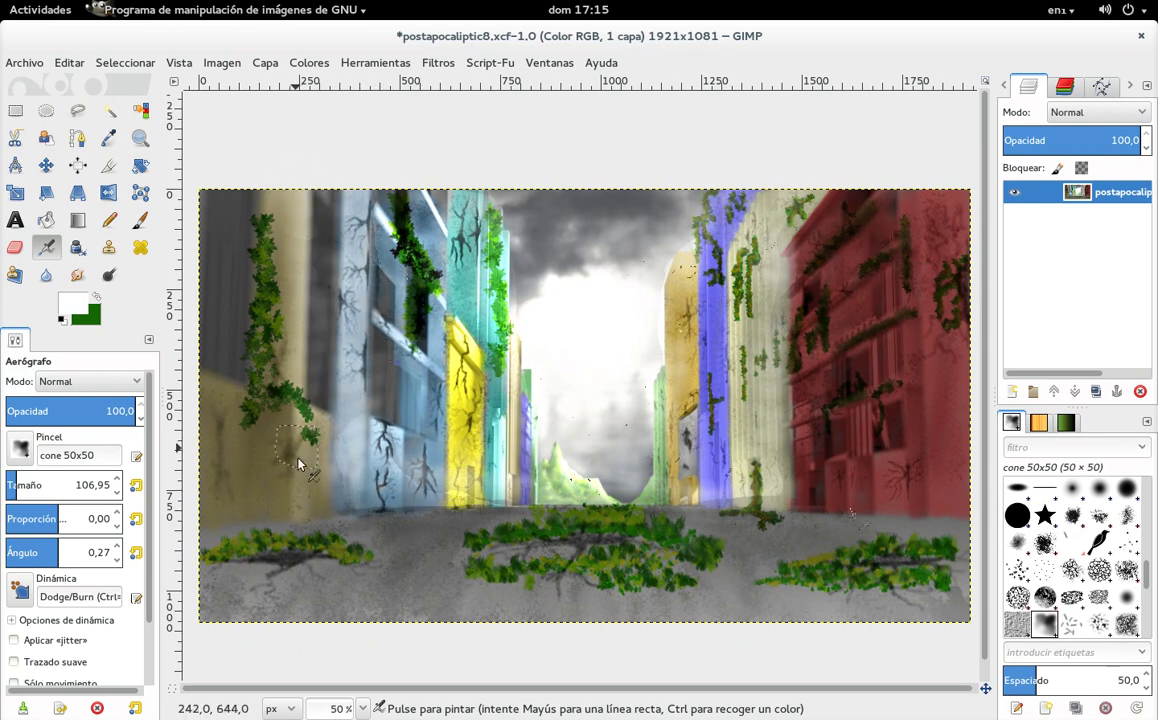
mouse_move(810, 488)
left_mouse_down()
mouse_move(801, 426)
mouse_move(814, 290)
mouse_move(801, 253)
mouse_move(862, 511)
left_mouse_up()
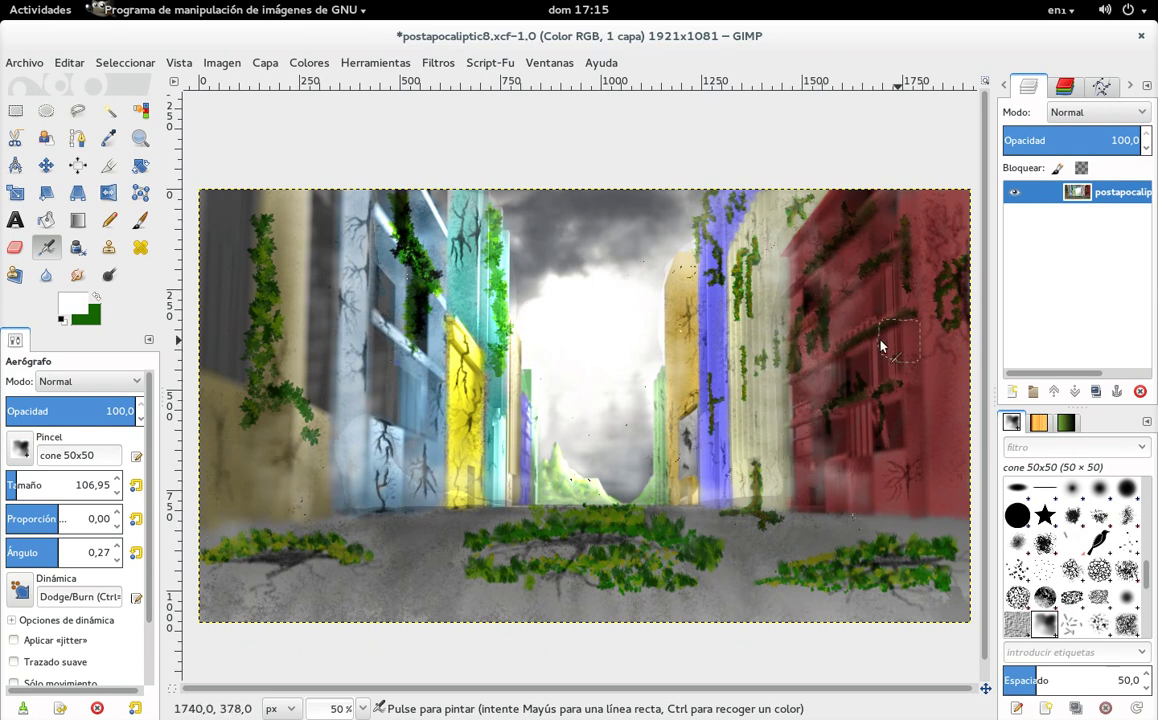
key("ctrl+z")
key("ctrl+z")
key("ctrl+z")
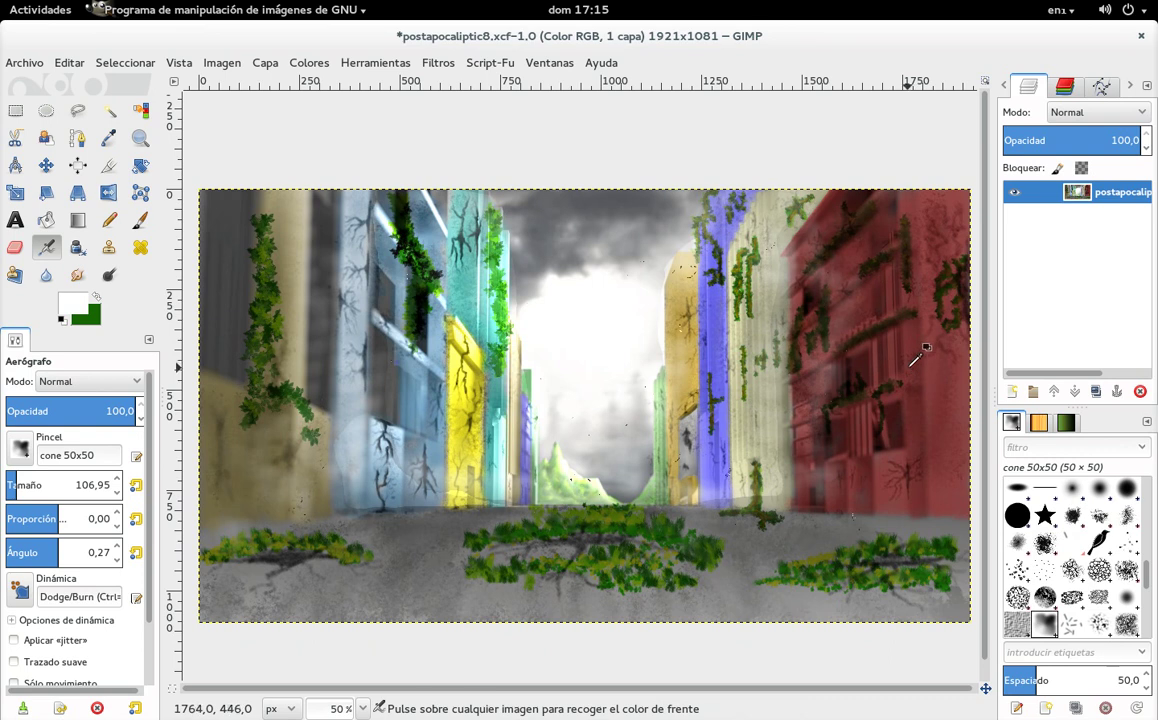
key("ctrl+z")
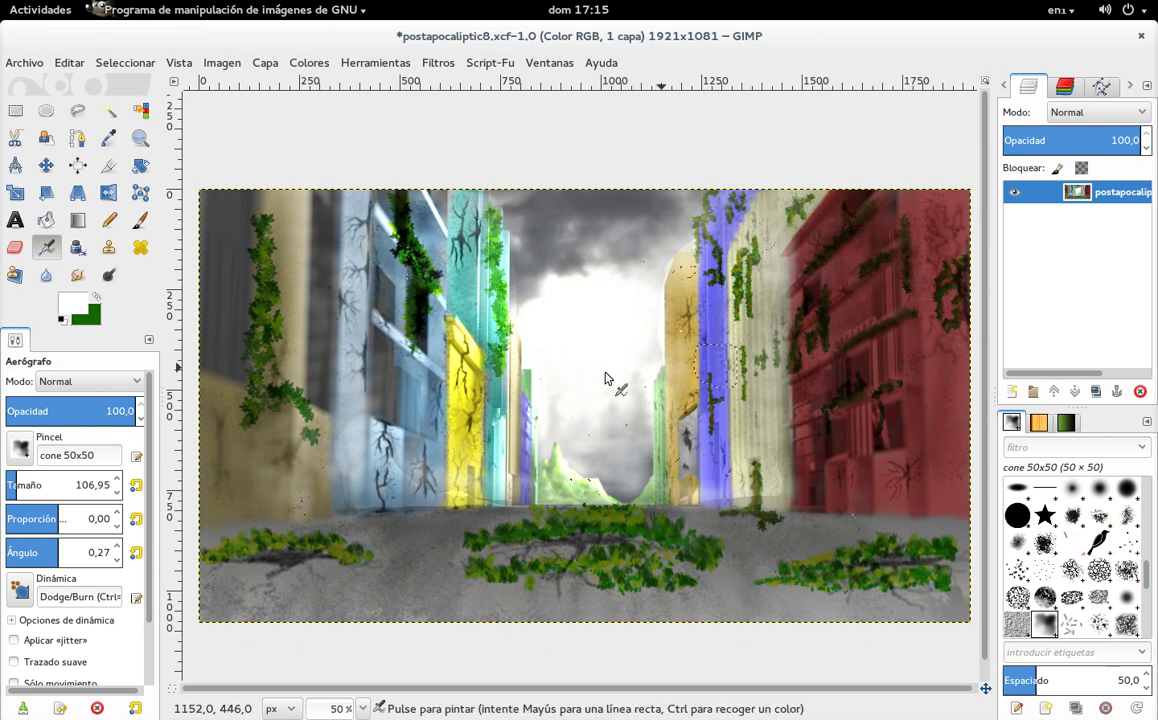
Lower the airbrush opacity to 48,8 and paint white haze along the building bases
left_click(20, 447)
left_click(138, 418)
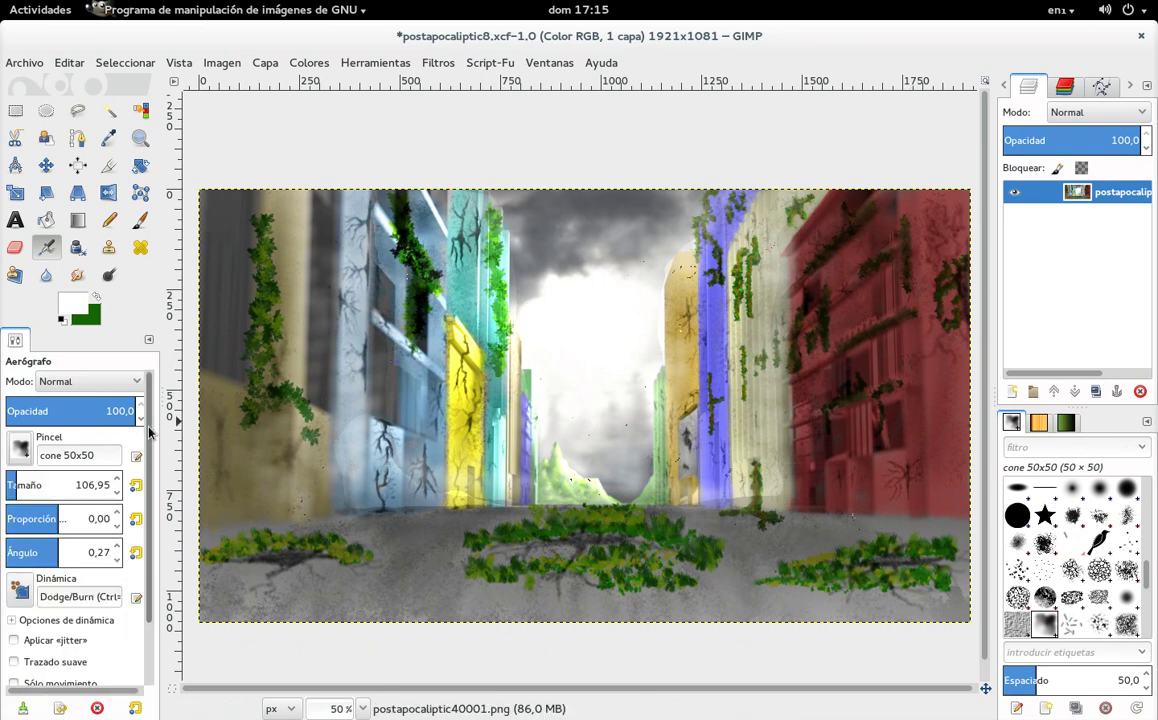
scroll(141, 445, "down", 3)
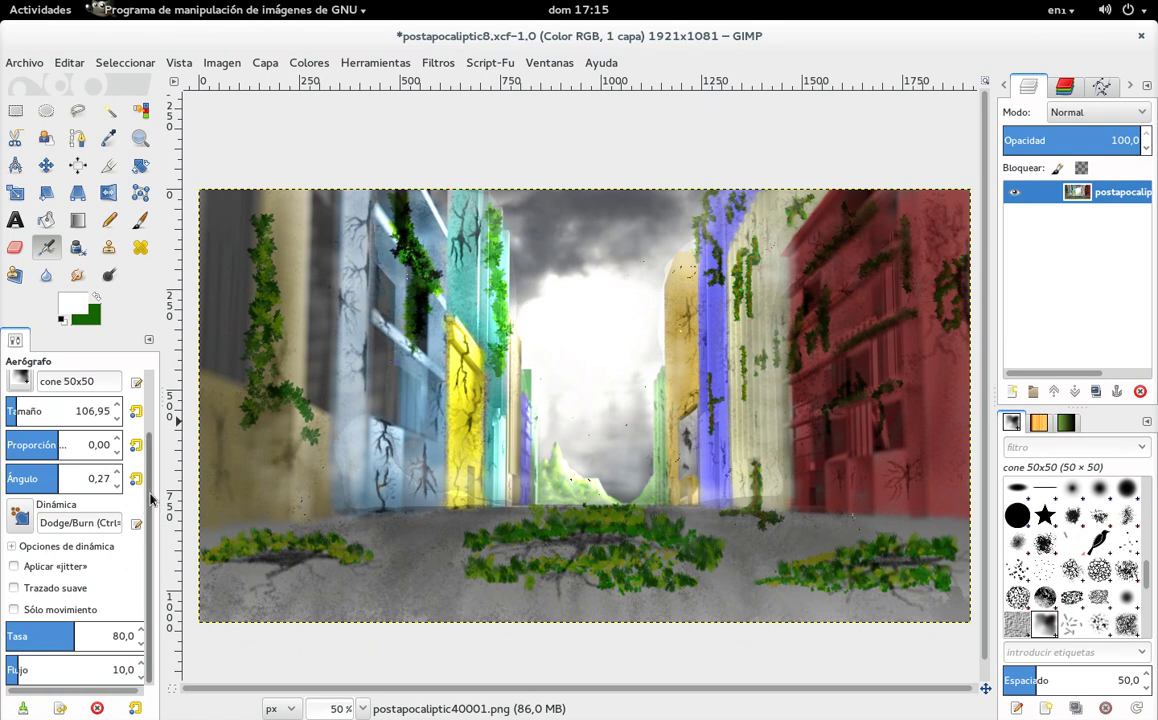
scroll(140, 470, "up", 3)
left_click(58, 411)
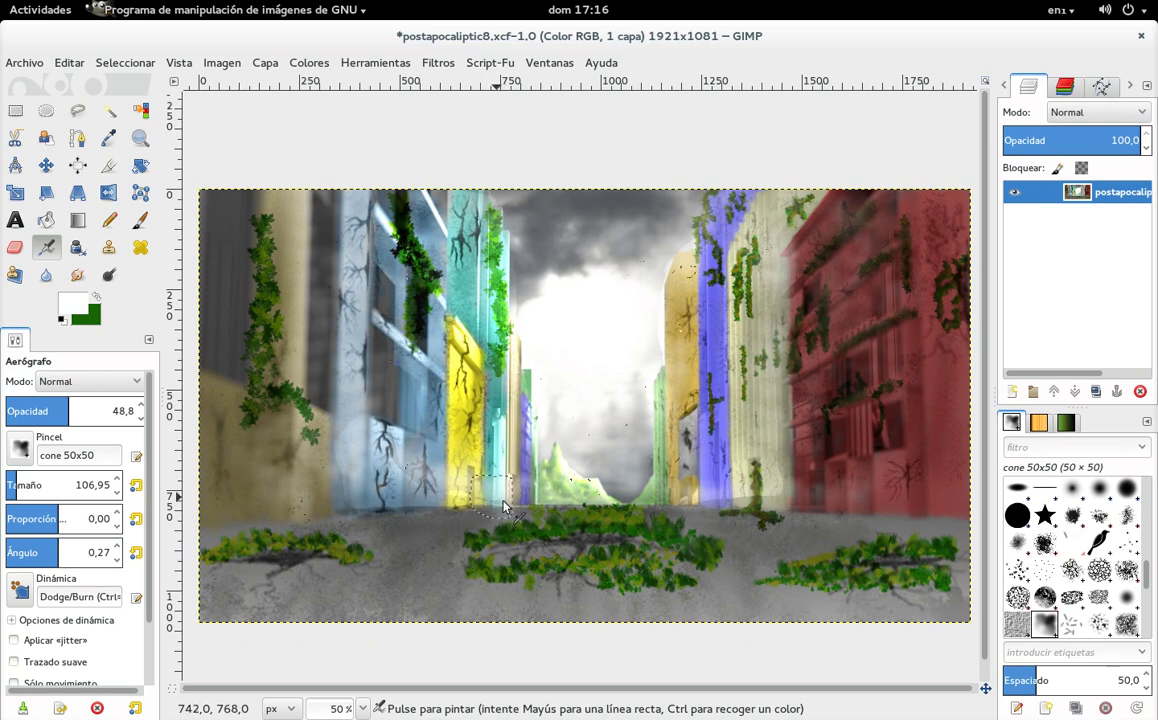
left_click_drag(457, 497, 767, 505)
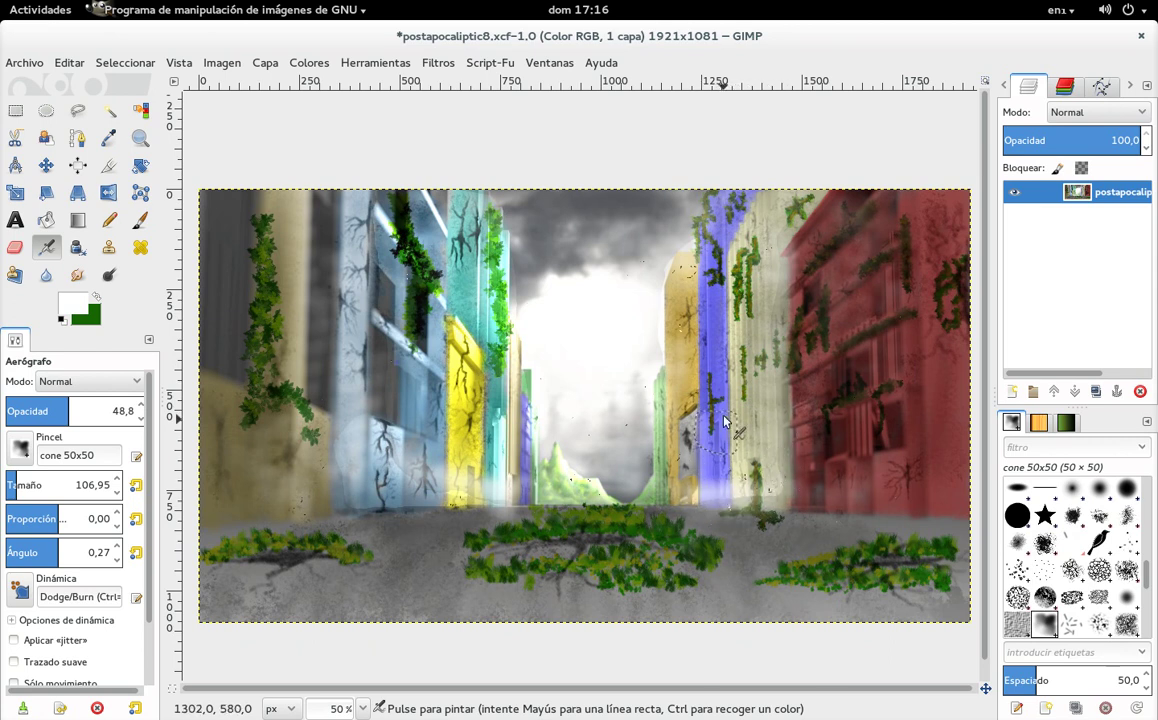
Zoom to 150% on the right buildings and mist around the vine's base
key("ctrl")
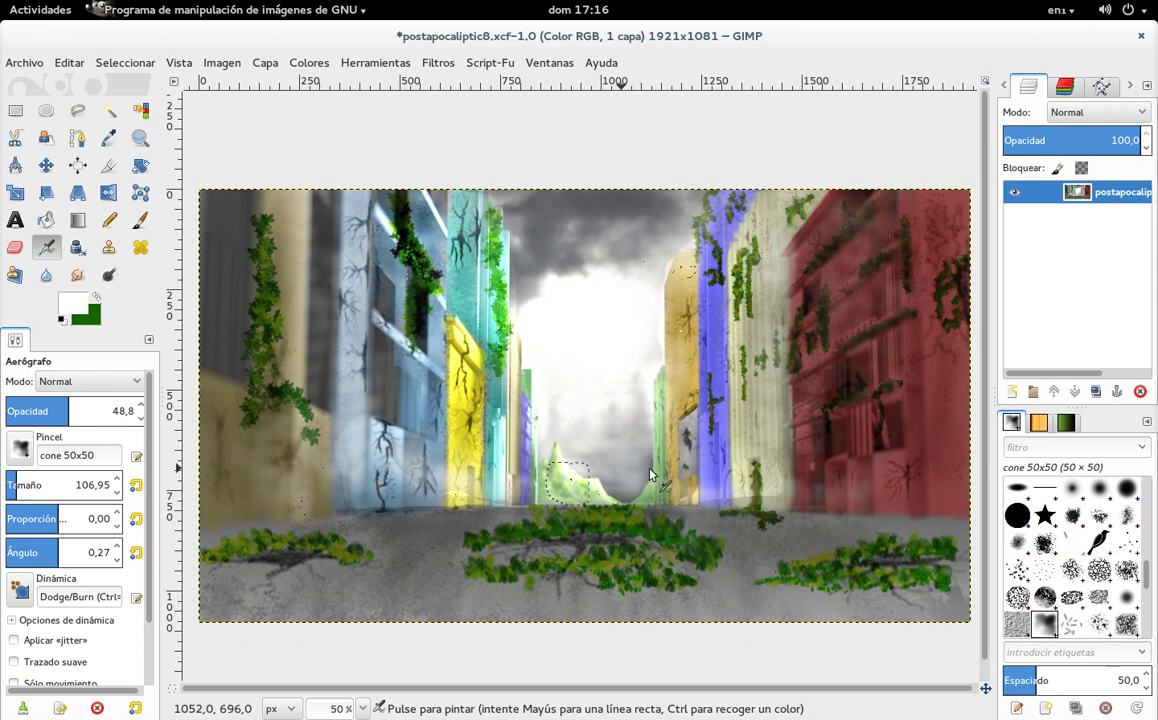
key("1")
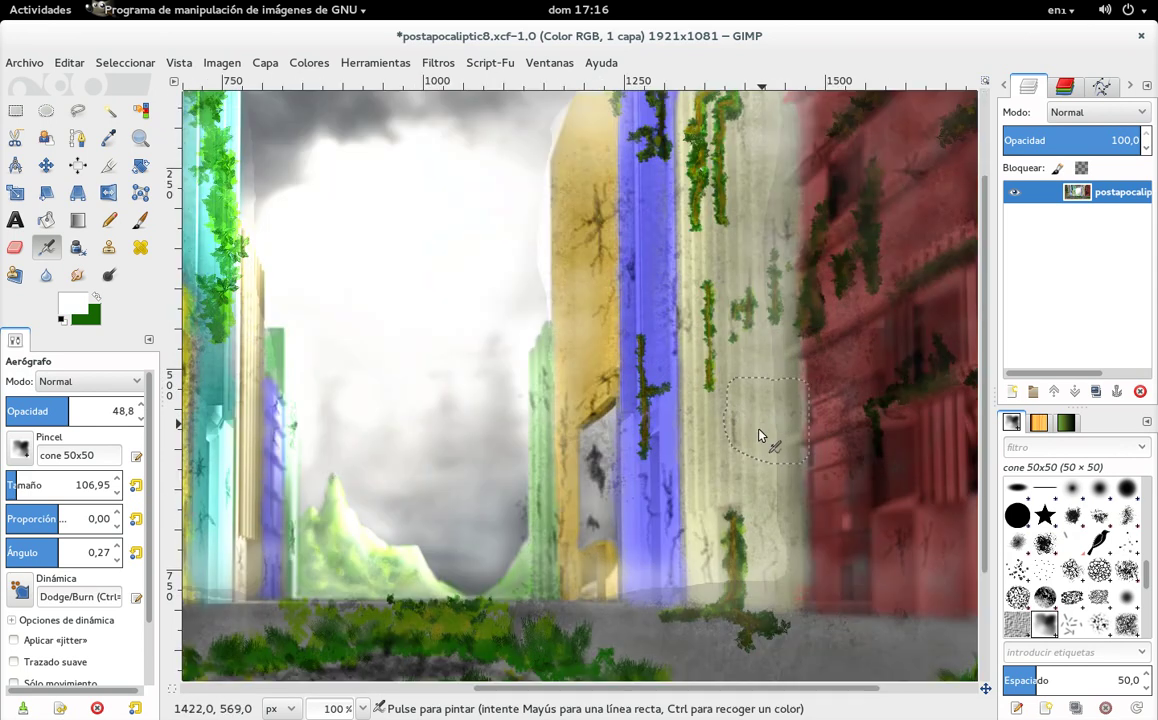
key("plus")
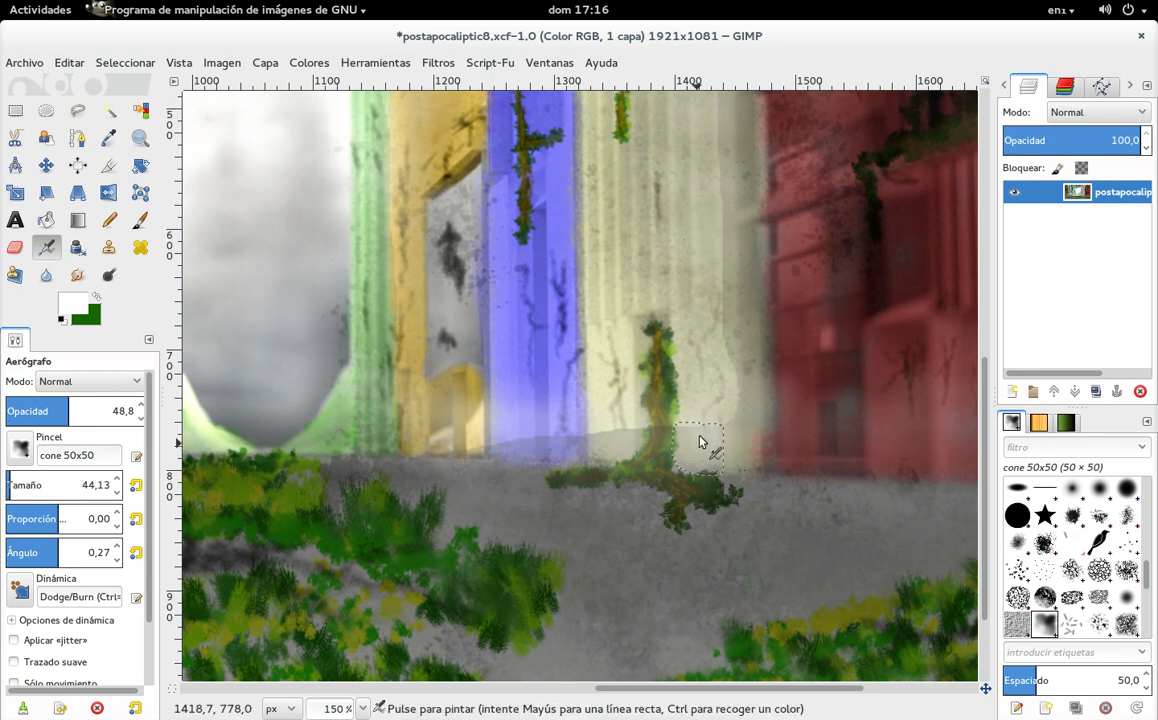
left_click_drag(637, 441, 739, 444)
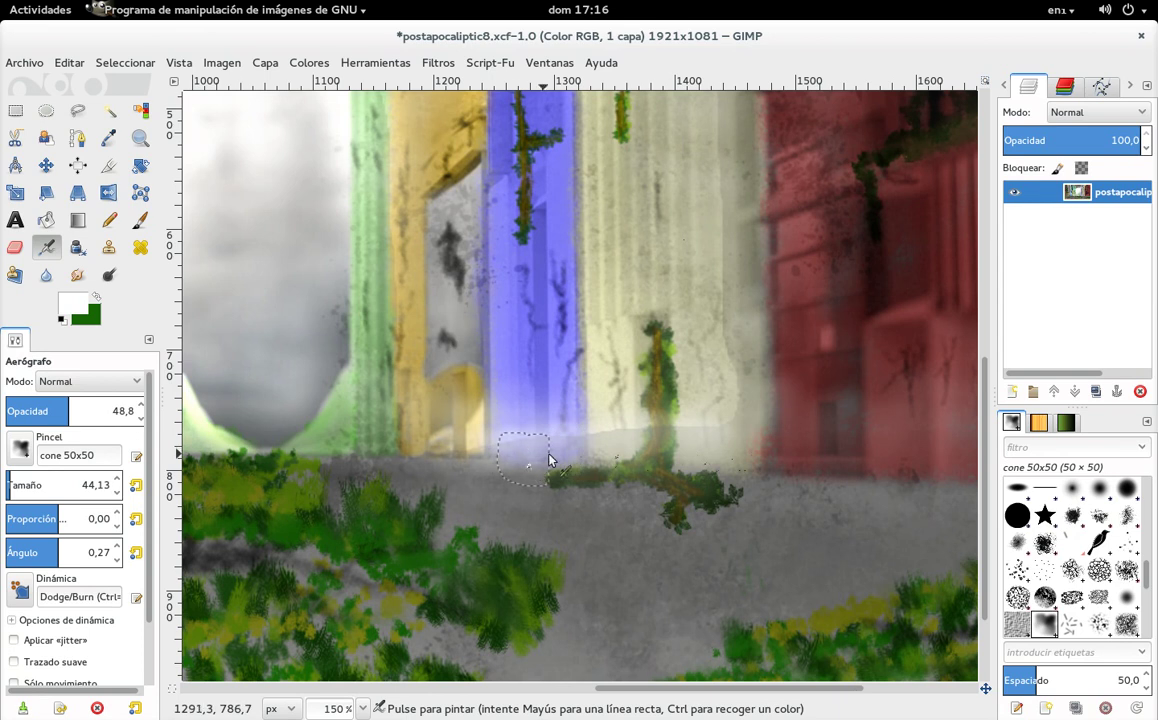
mouse_move(621, 461)
left_mouse_down()
mouse_move(750, 439)
mouse_move(586, 428)
left_mouse_up()
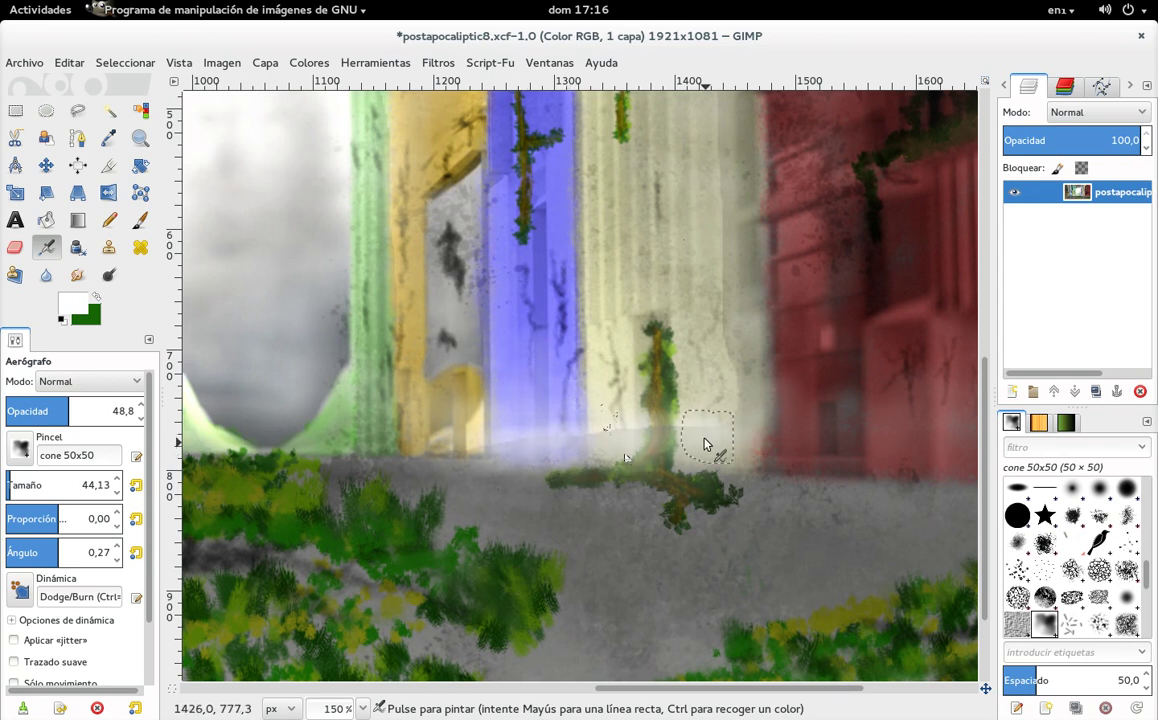
Add light haze along the yellow building's base
scroll(700, 370, "left", 5)
scroll(659, 392, "left", 4)
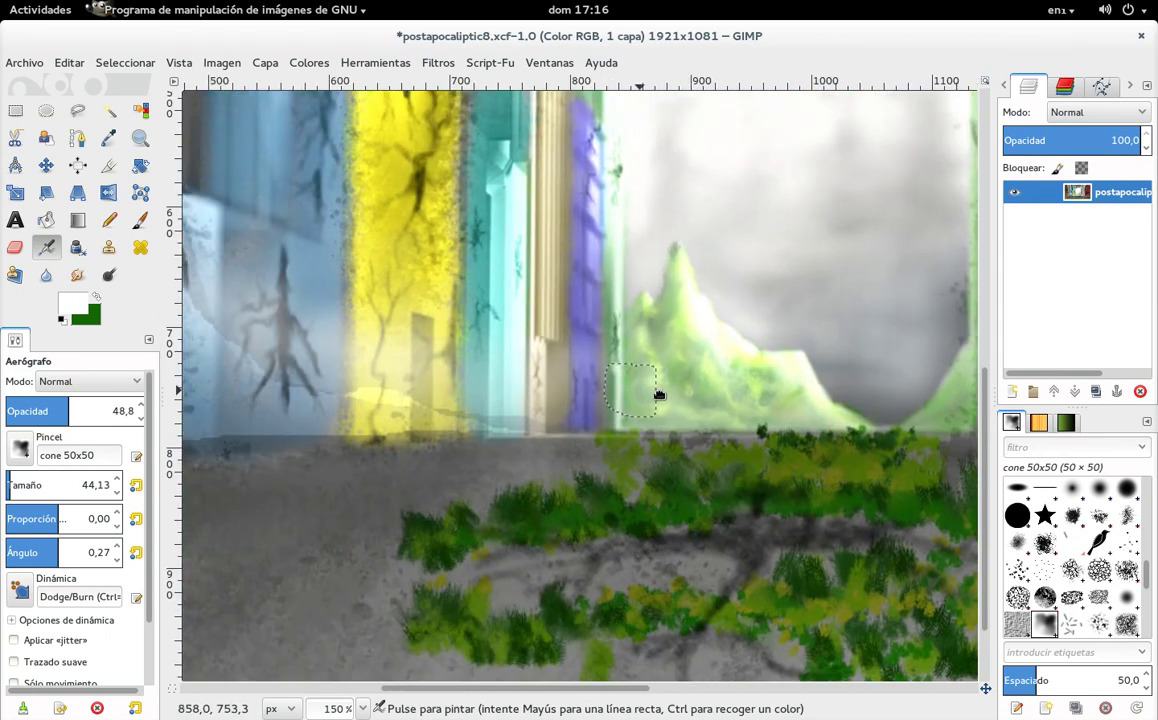
scroll(500, 390, "left", 6)
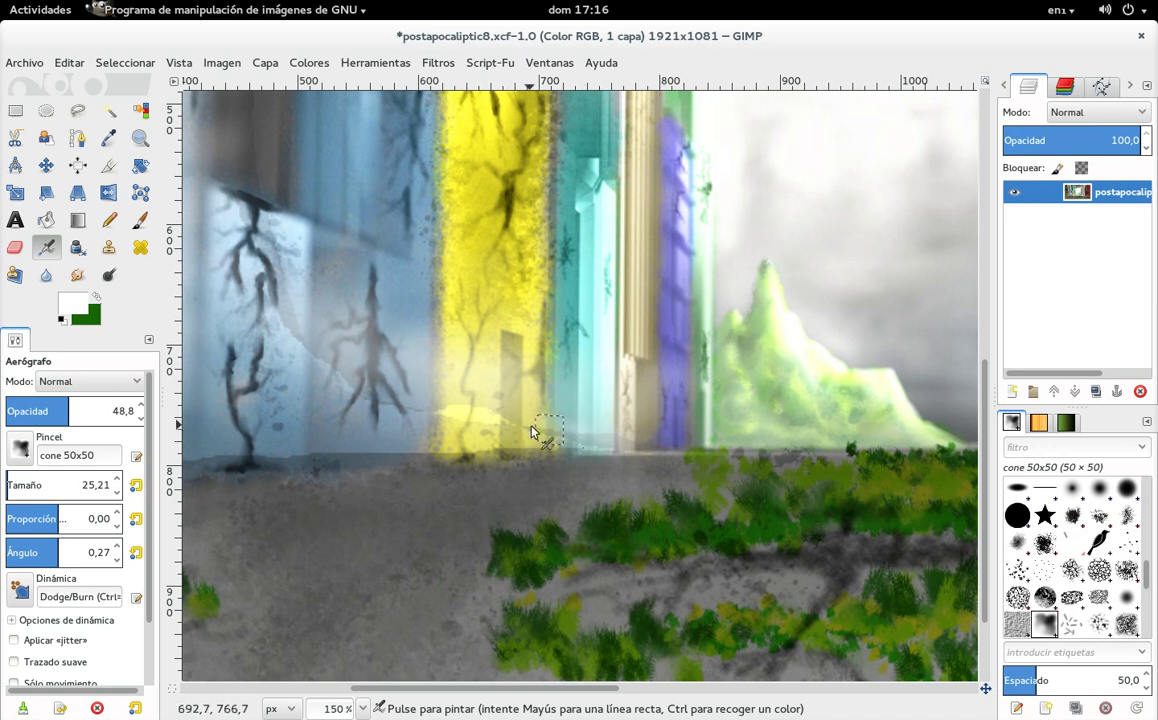
left_click_drag(447, 412, 478, 421)
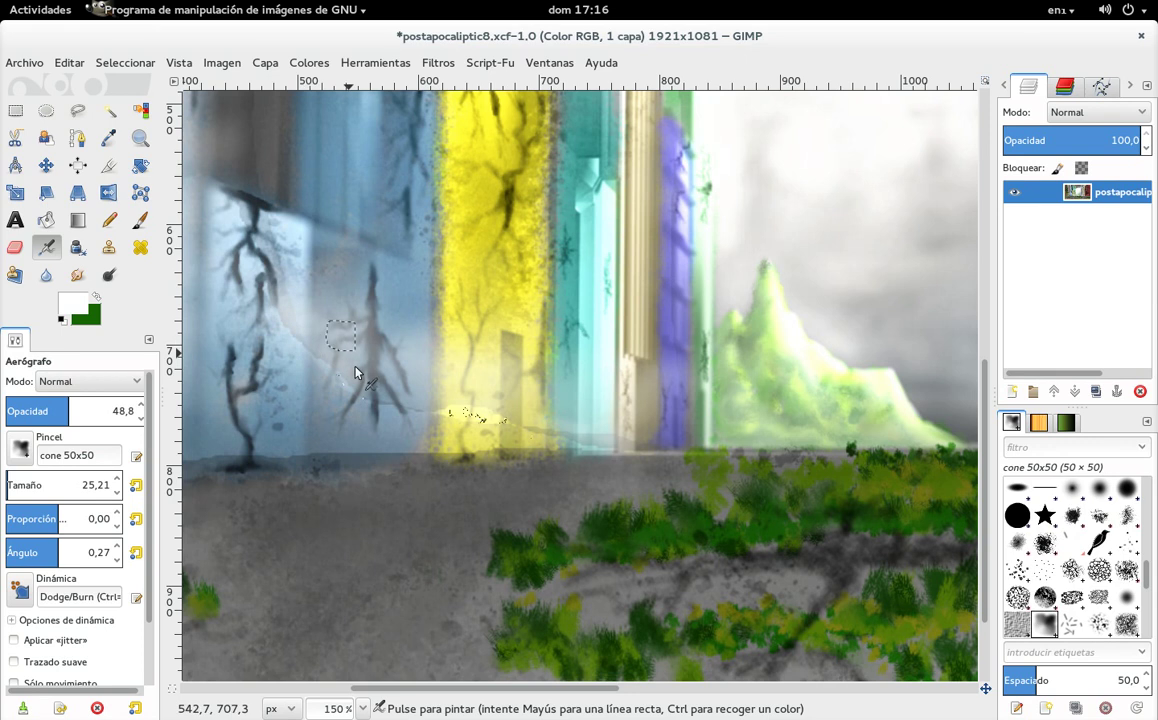
left_click_drag(576, 441, 589, 440)
scroll(651, 335, "down", 1)
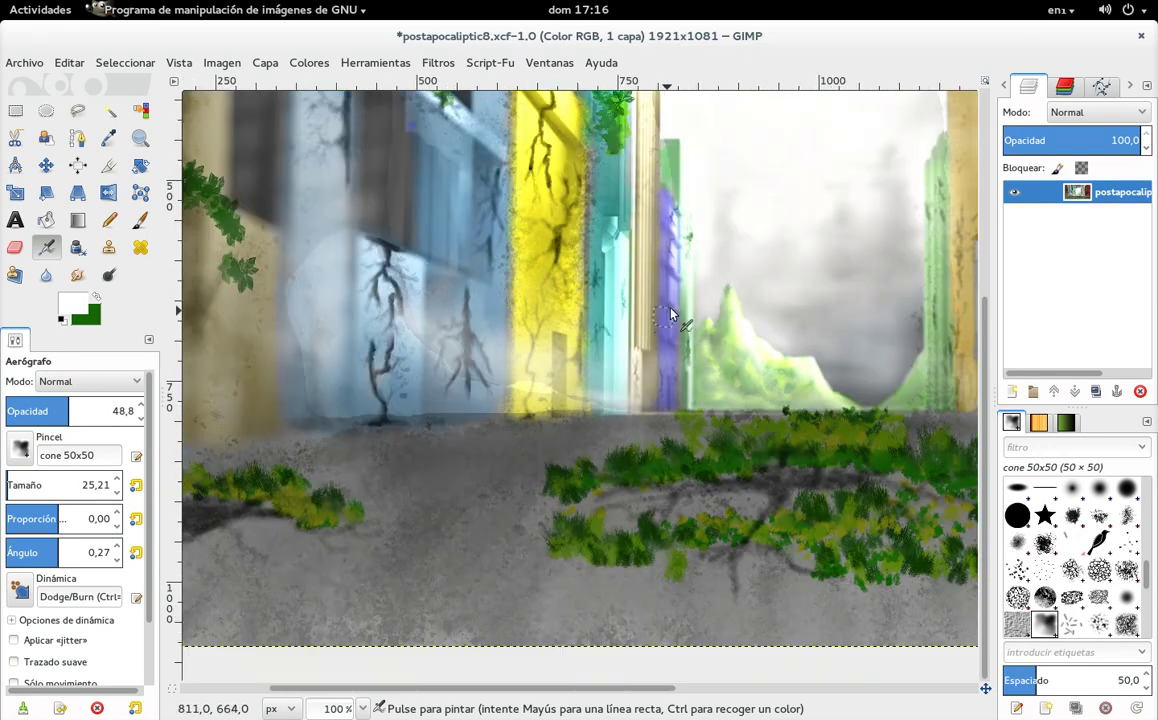
scroll(660, 290, "down", 3)
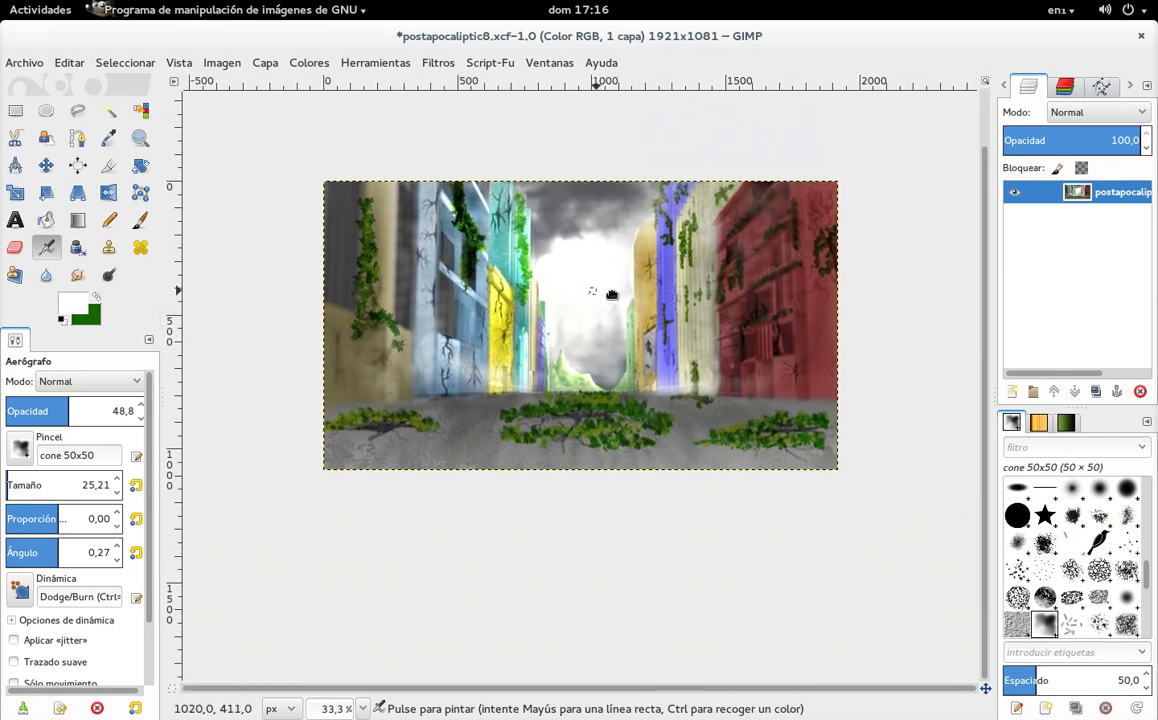
Set the airbrush to 52.5 opacity and enlarge it to about 508
scroll(595, 324, "up", 1)
scroll(595, 324, "up", 1)
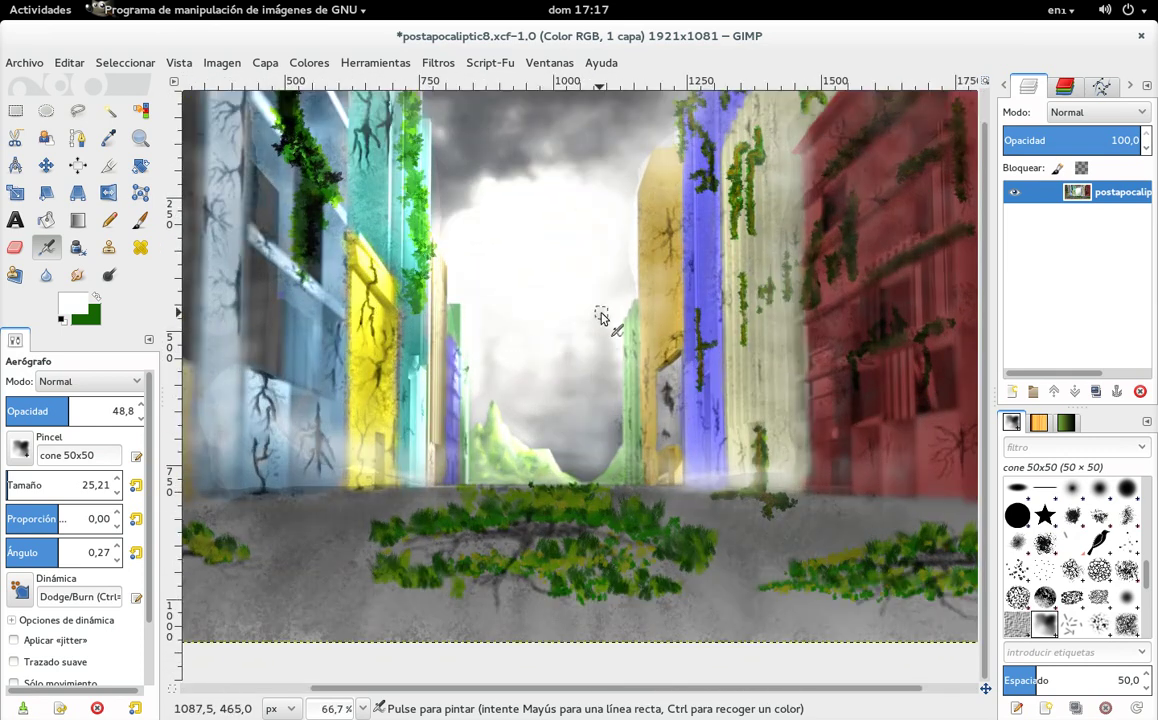
scroll(597, 318, "down", 2)
right_click(593, 319)
left_click(72, 374)
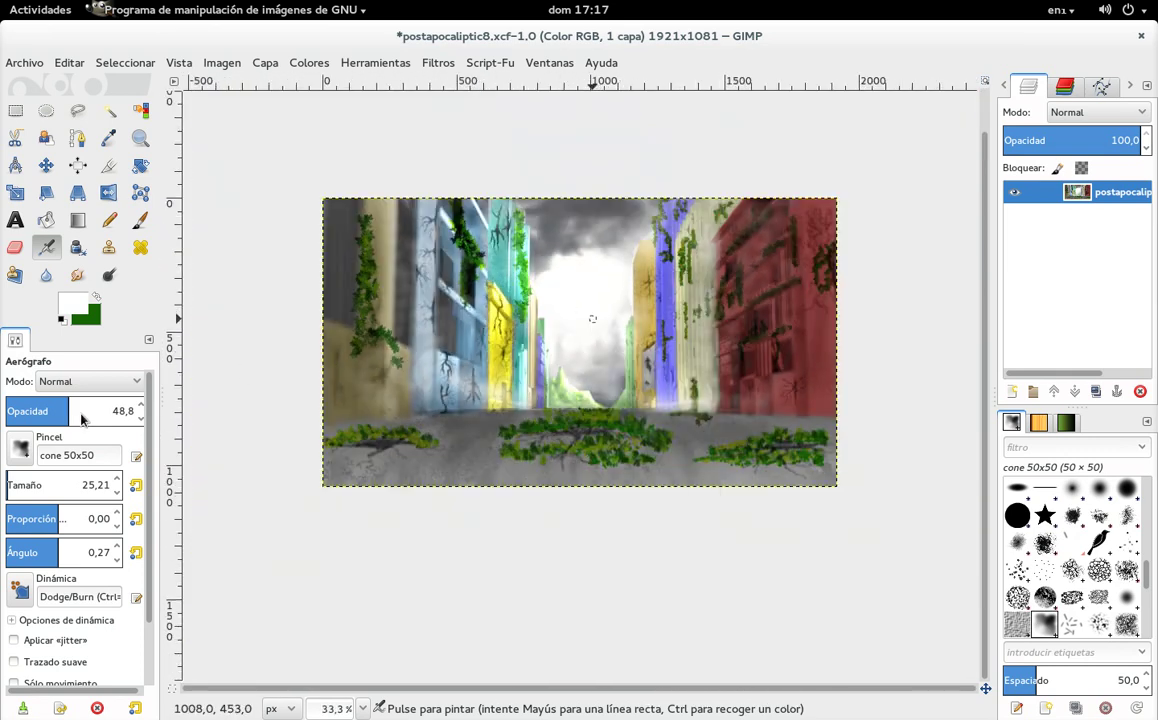
left_click(103, 412)
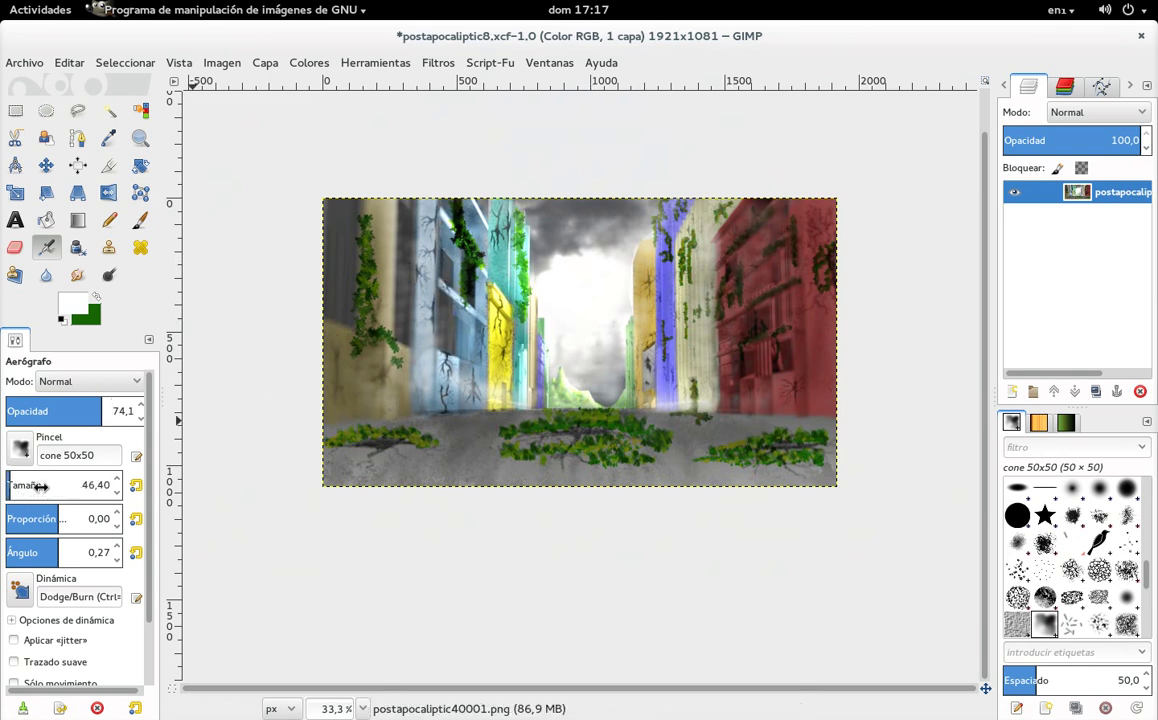
left_click_drag(73, 500, 176, 537)
left_click_drag(110, 507, 112, 495)
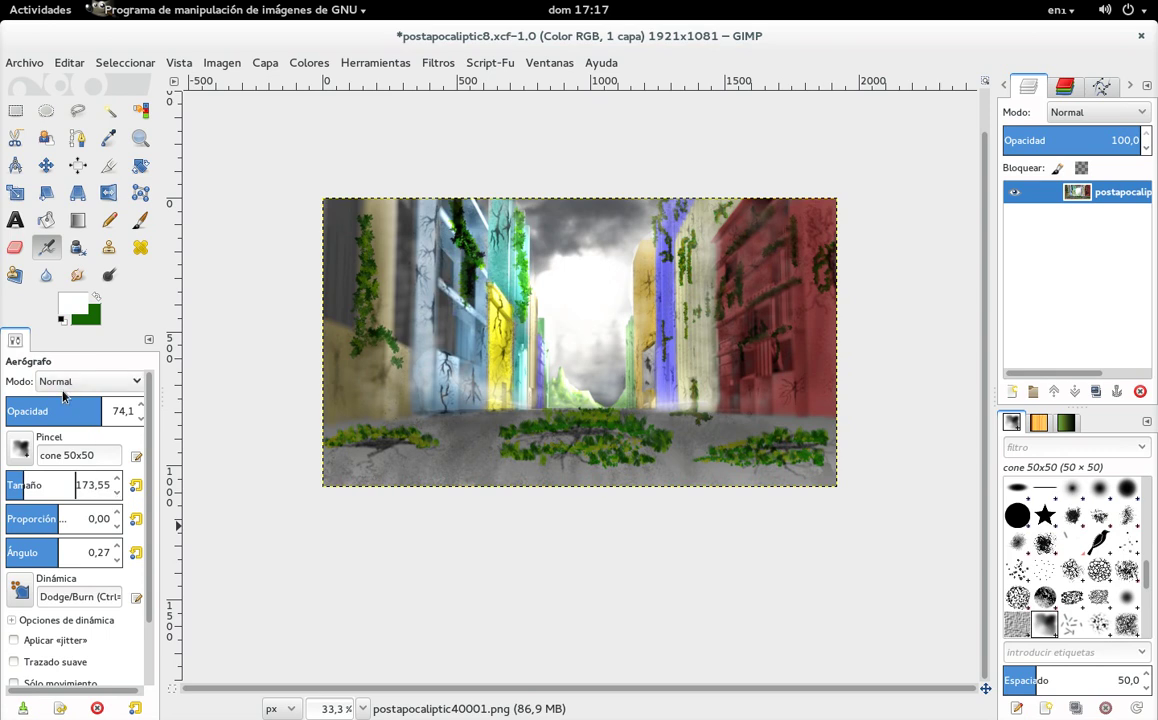
left_click(71, 411)
left_click_drag(24, 490, 67, 490)
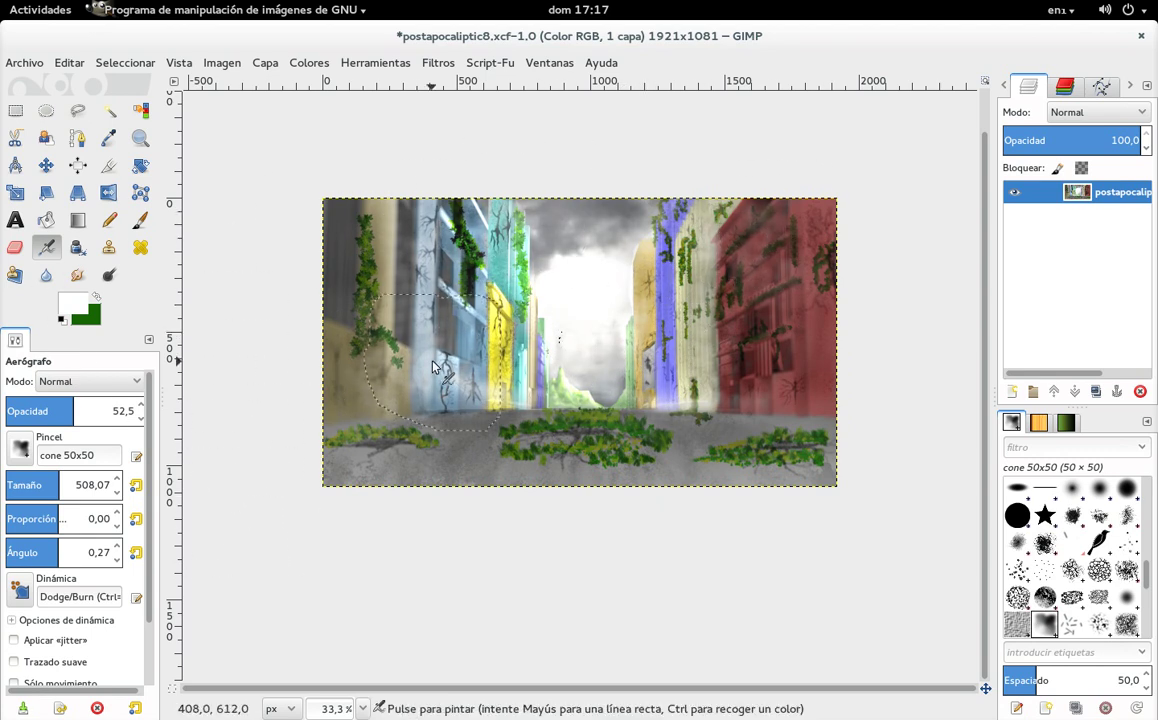
Undo the darkening stroke on the red building
scroll(410, 320, "up", 1)
scroll(417, 294, "up", 1)
scroll(417, 294, "down", 1)
scroll(432, 275, "down", 1)
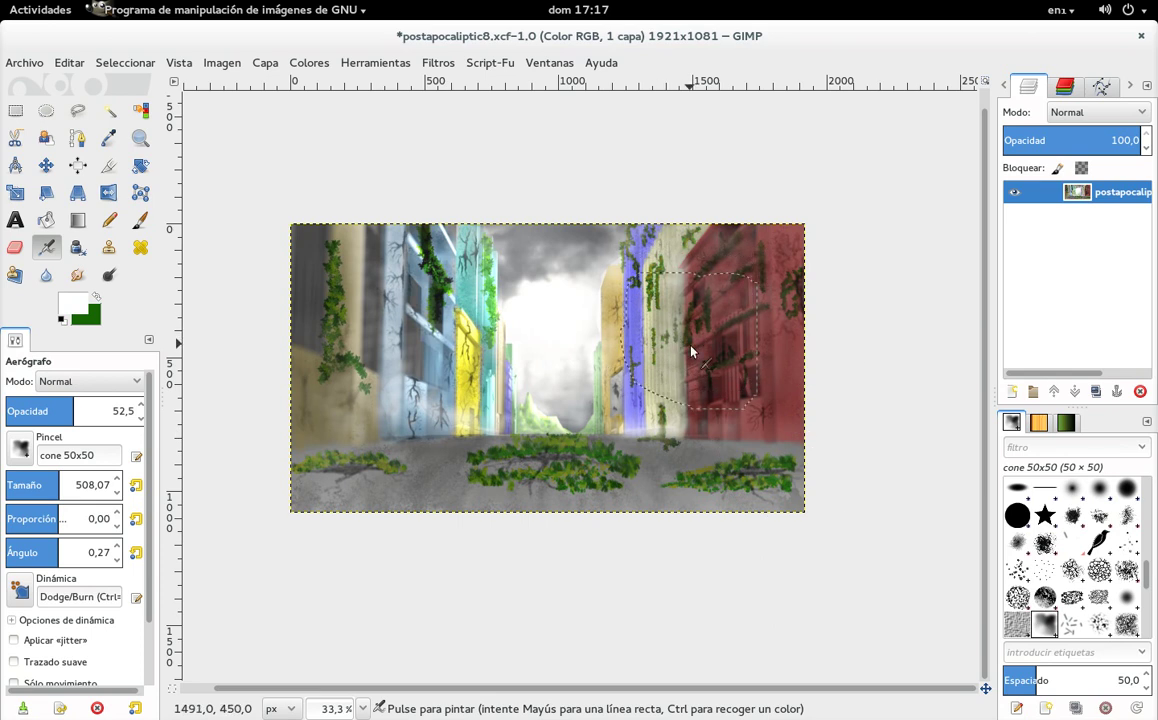
key("ctrl+z")
left_click(47, 248)
Return to the Airbrush and enlarge it to about 970
left_click(78, 247)
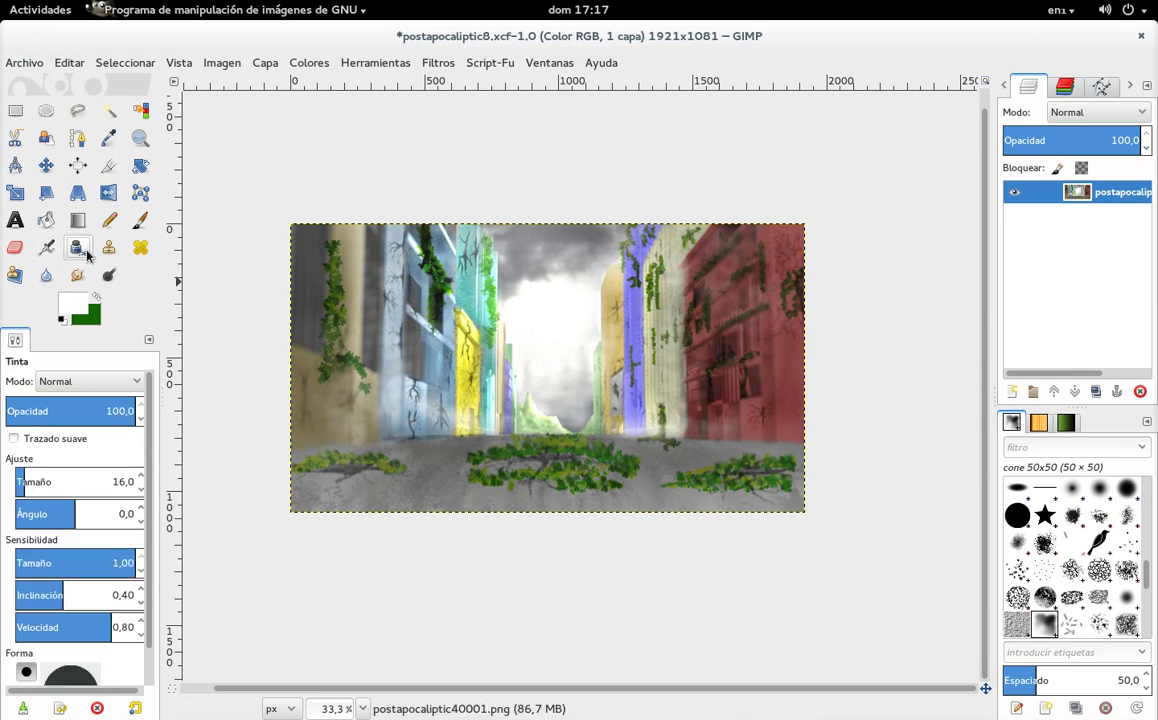
left_click(140, 220)
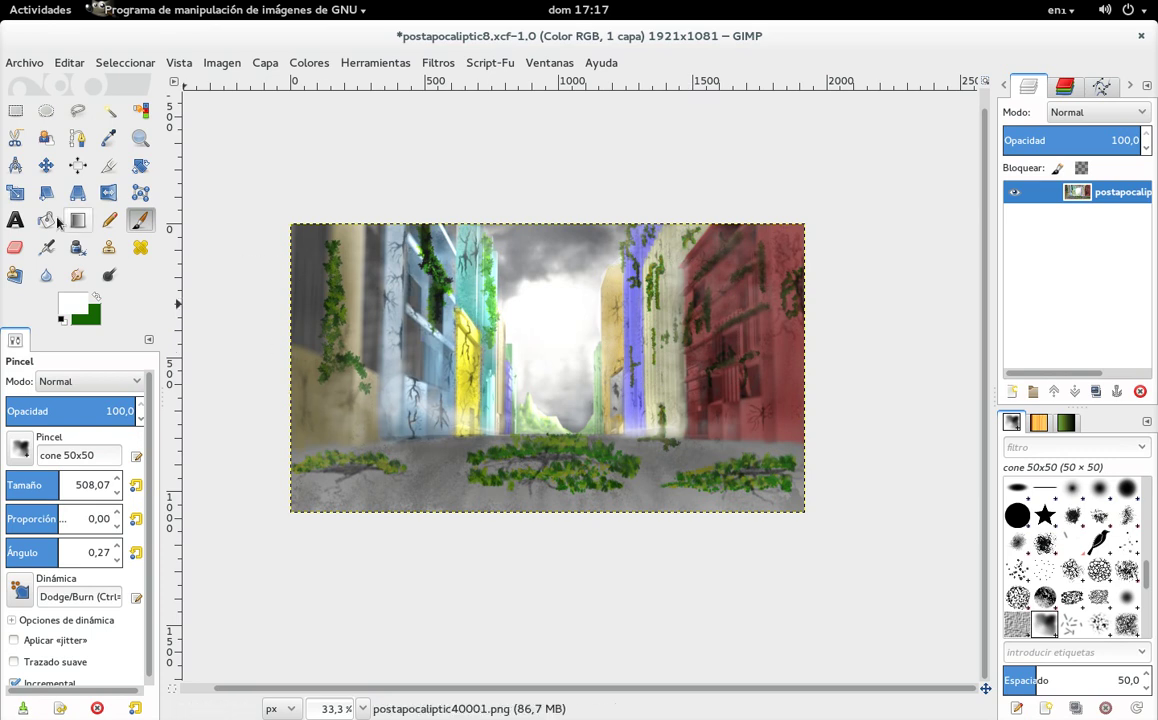
left_click(46, 248)
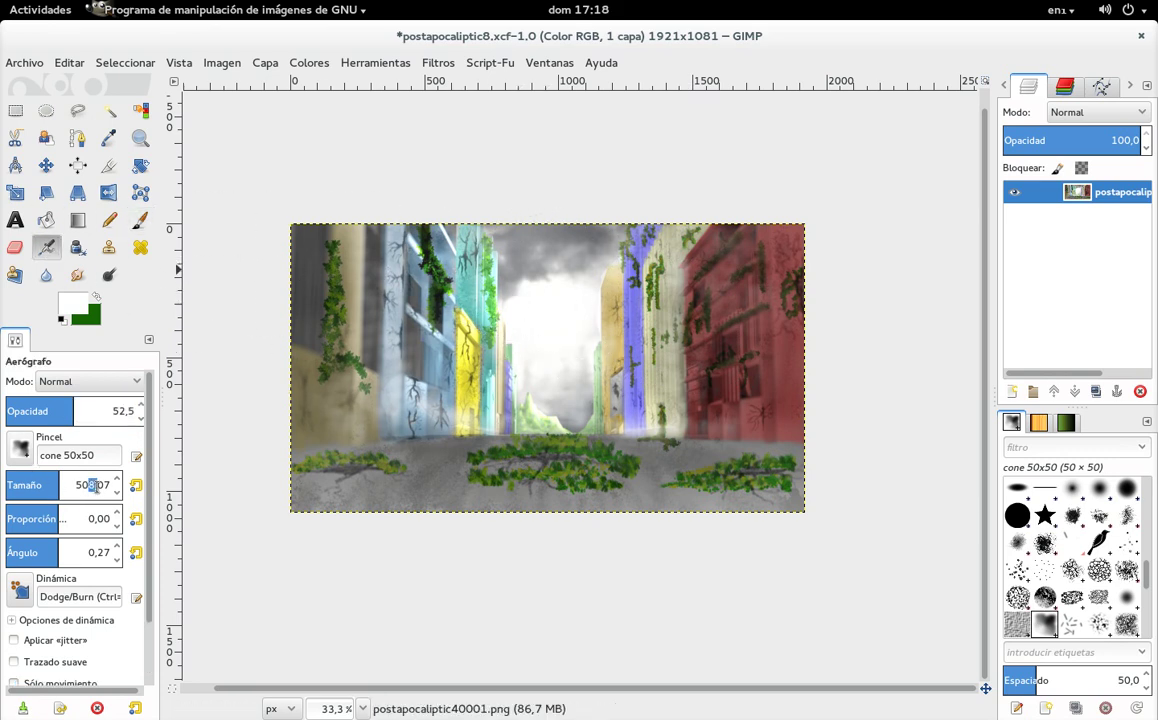
mouse_move(52, 485)
left_mouse_down()
mouse_move(10, 485)
mouse_move(113, 485)
left_mouse_up()
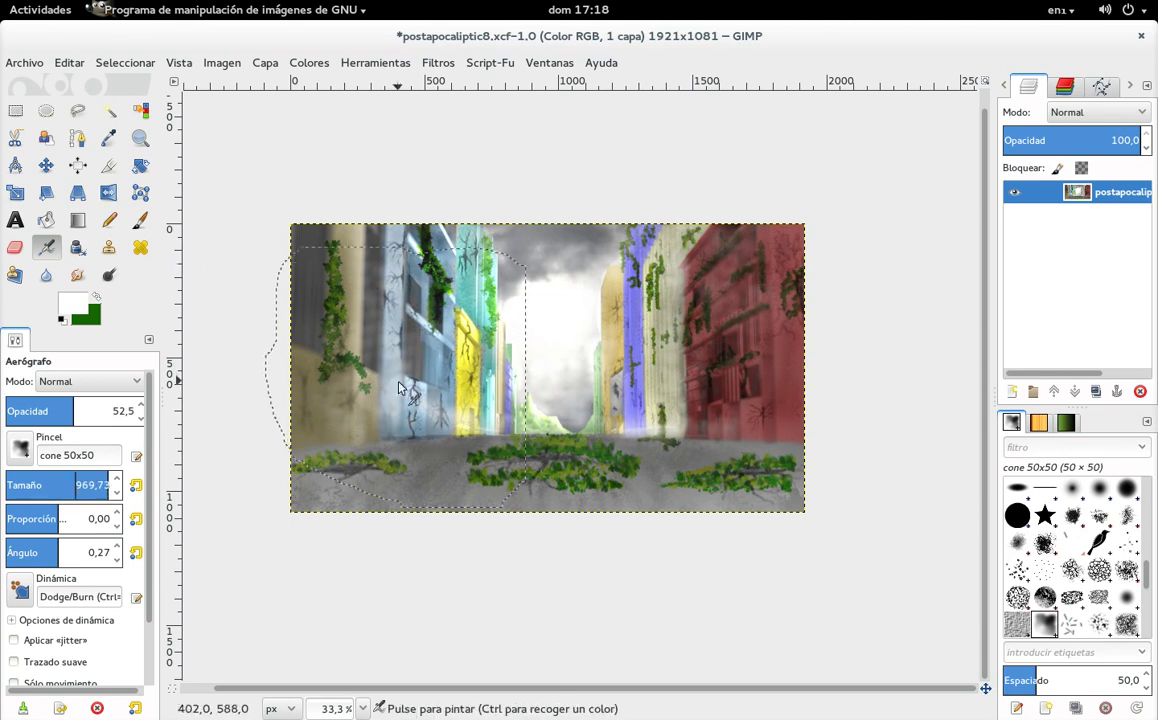
Haze the left and red buildings broadly, undoing the pass that over-lightened the sky
left_click_drag(321, 271, 671, 288)
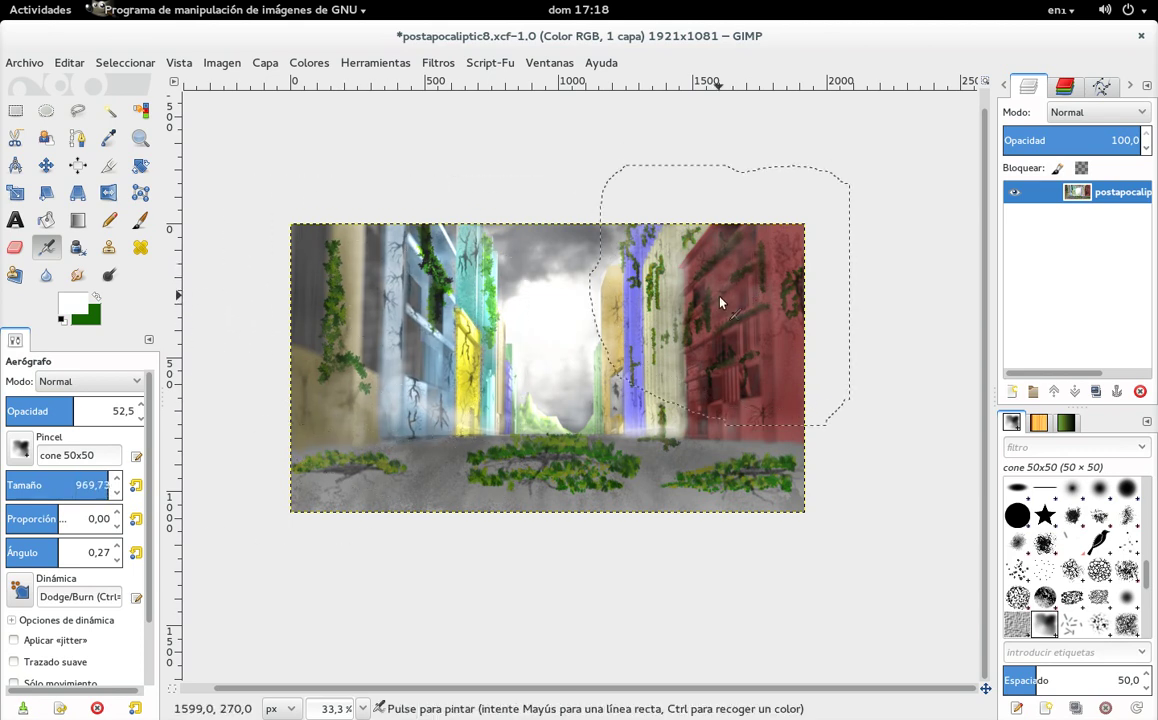
left_click_drag(695, 423, 428, 323)
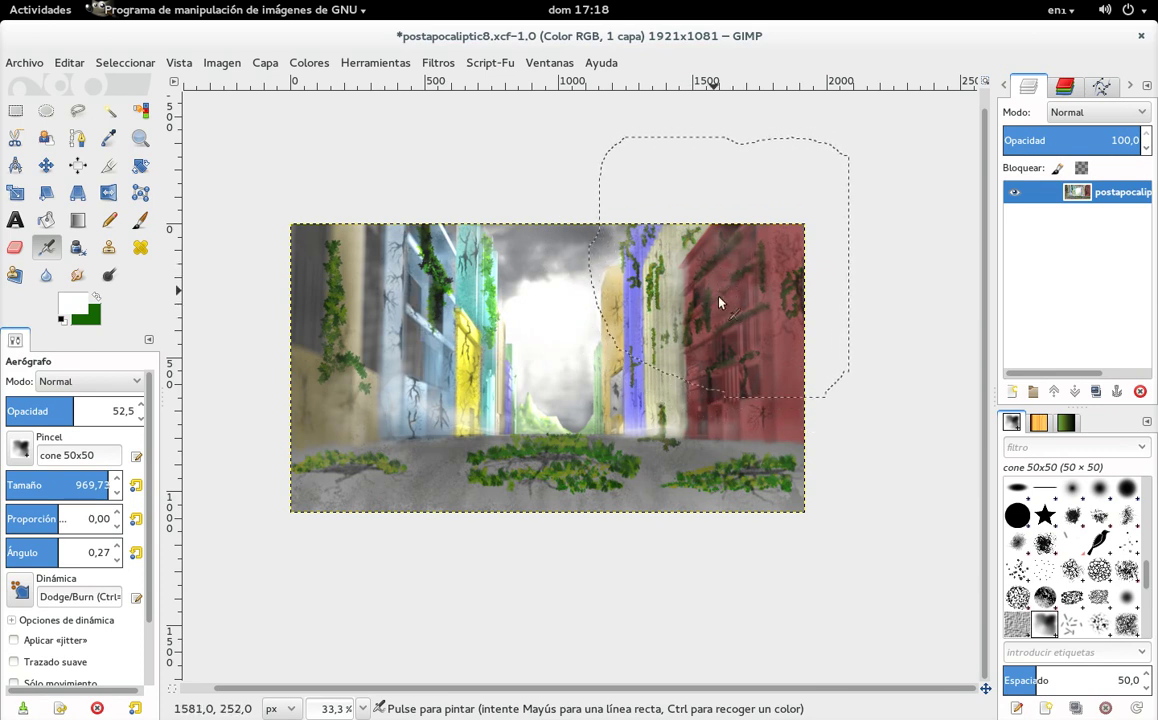
key("ctrl")
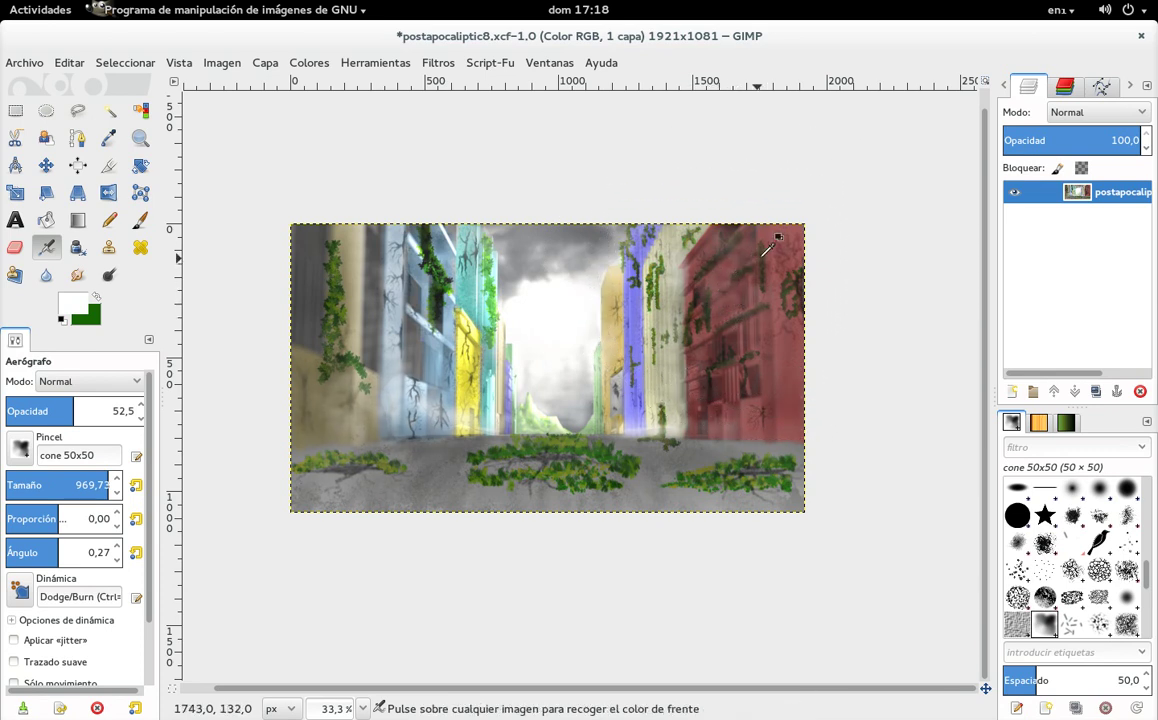
key("ctrl+z")
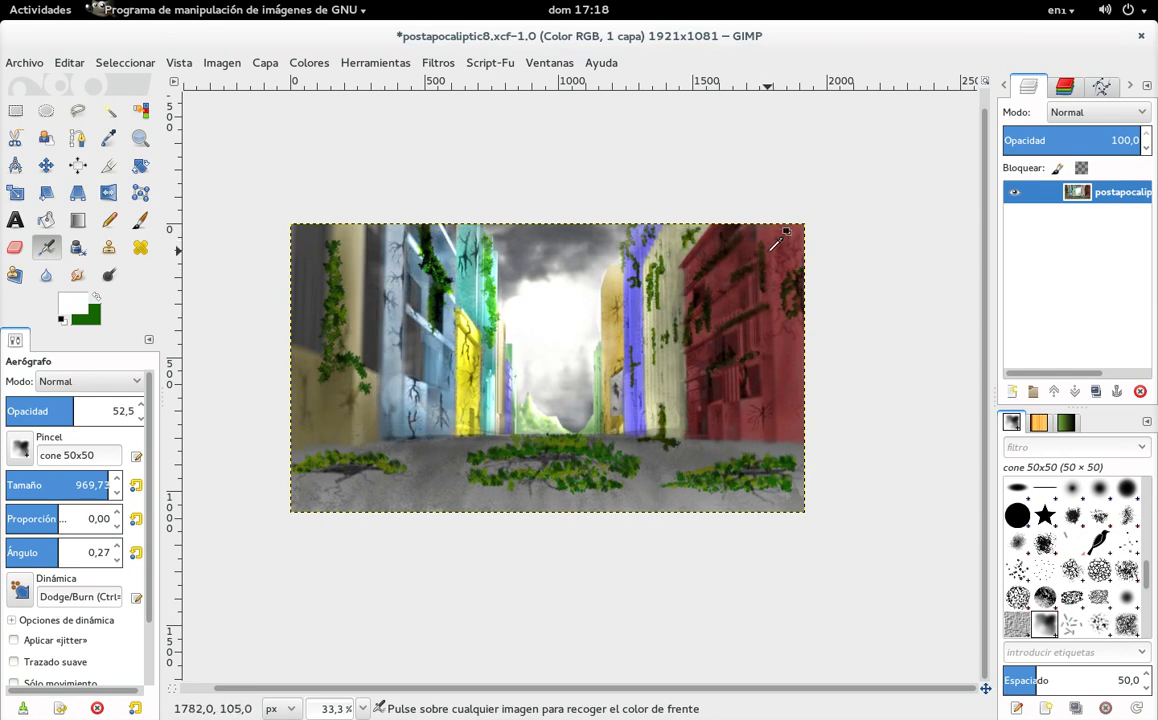
Add a new transparent layer named 'Capa'
left_click(1012, 391)
left_click(666, 489)
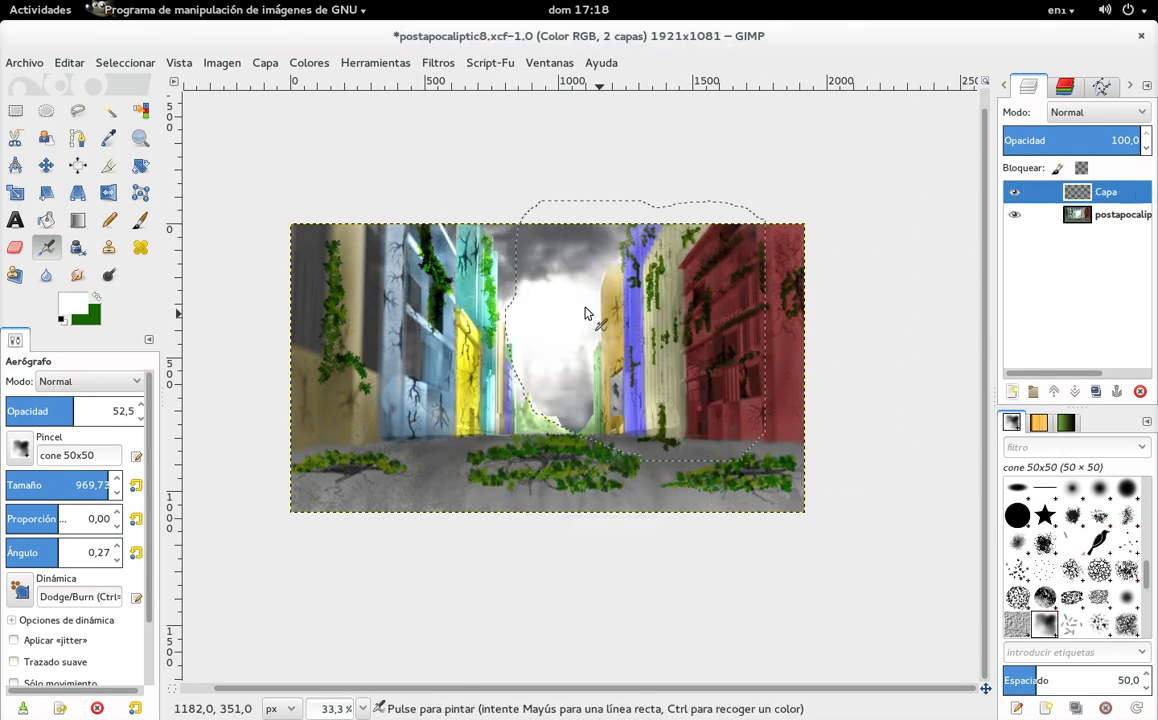
key("ctrl+shift+a")
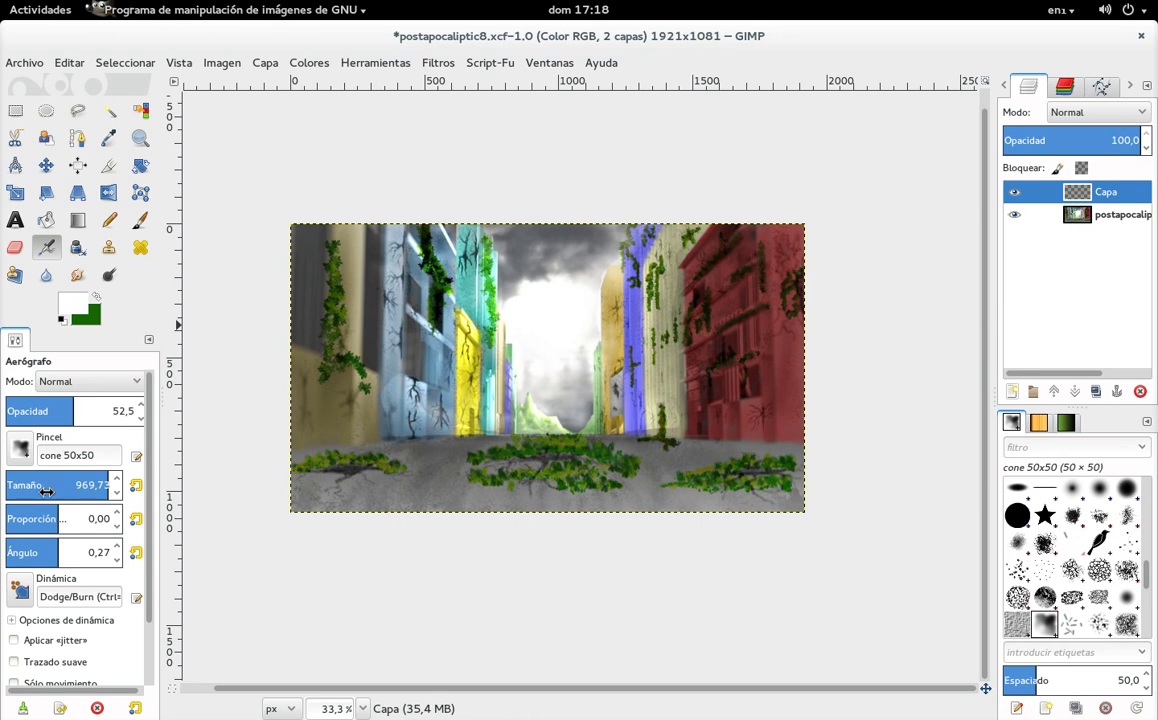
At airbrush size 296.16, brighten the cloudy sky and central buildings, then view at 100%
left_click(36, 484)
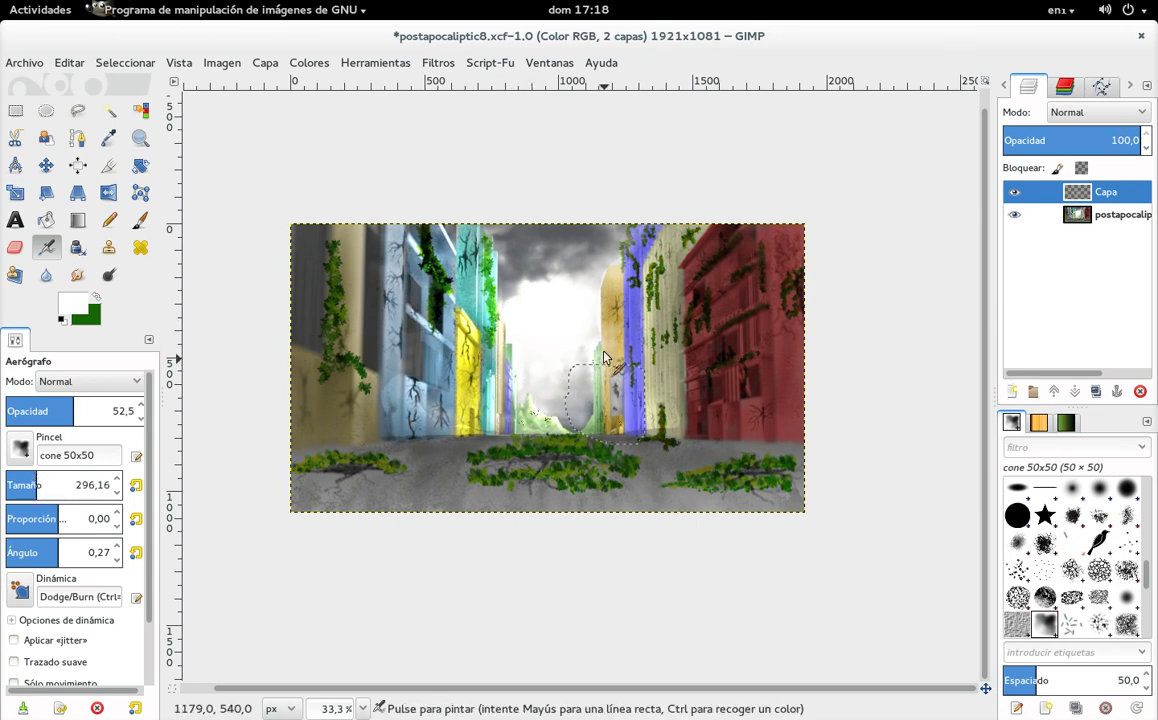
mouse_move(527, 403)
left_mouse_down()
mouse_move(440, 272)
mouse_move(401, 266)
mouse_move(388, 413)
mouse_move(300, 340)
left_mouse_up()
mouse_move(626, 261)
left_mouse_down()
mouse_move(716, 310)
mouse_move(701, 273)
mouse_move(609, 298)
mouse_move(540, 437)
mouse_move(383, 483)
mouse_move(525, 491)
left_mouse_up()
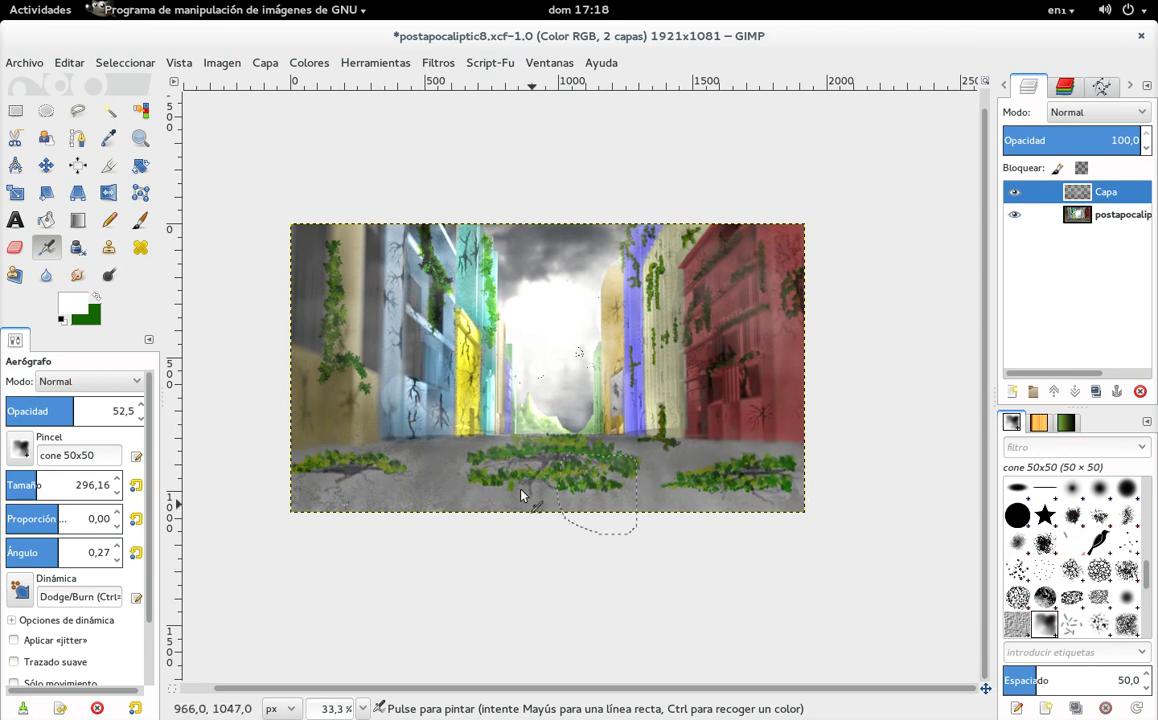
mouse_move(601, 248)
left_mouse_down()
mouse_move(455, 366)
mouse_move(406, 294)
mouse_move(672, 332)
left_mouse_up()
key("1")
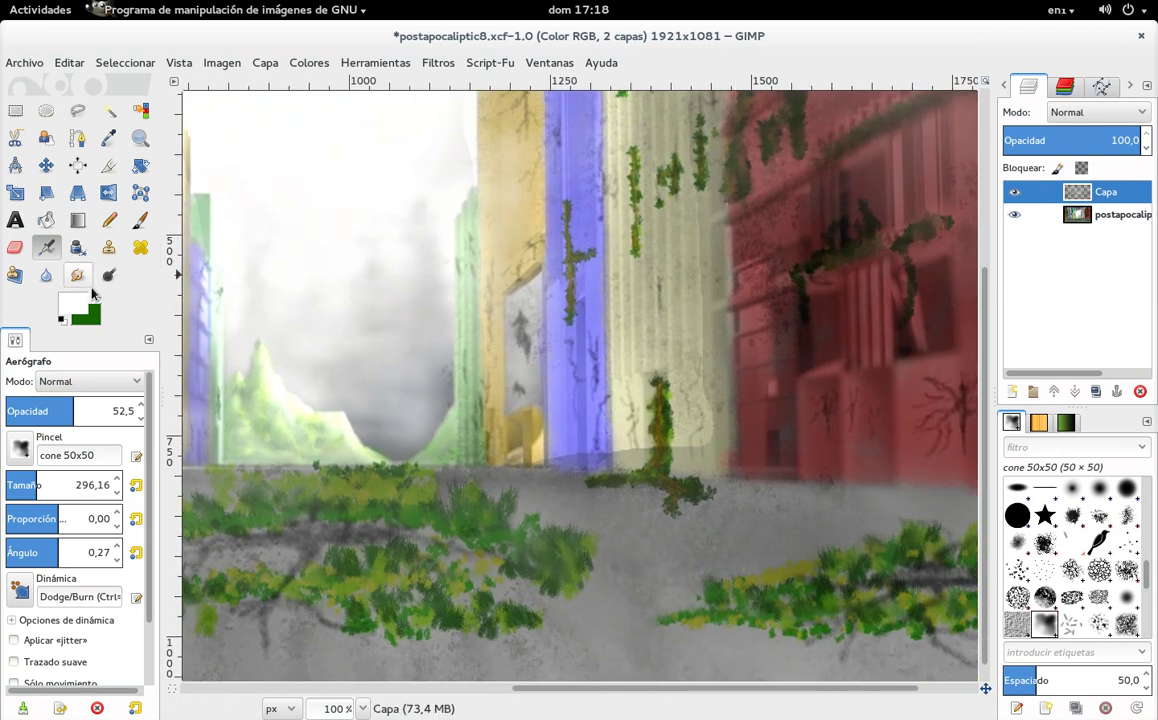
Erase some haze beside the ivy-covered post and re-airbrush haze along the blue building's base
left_click(15, 249)
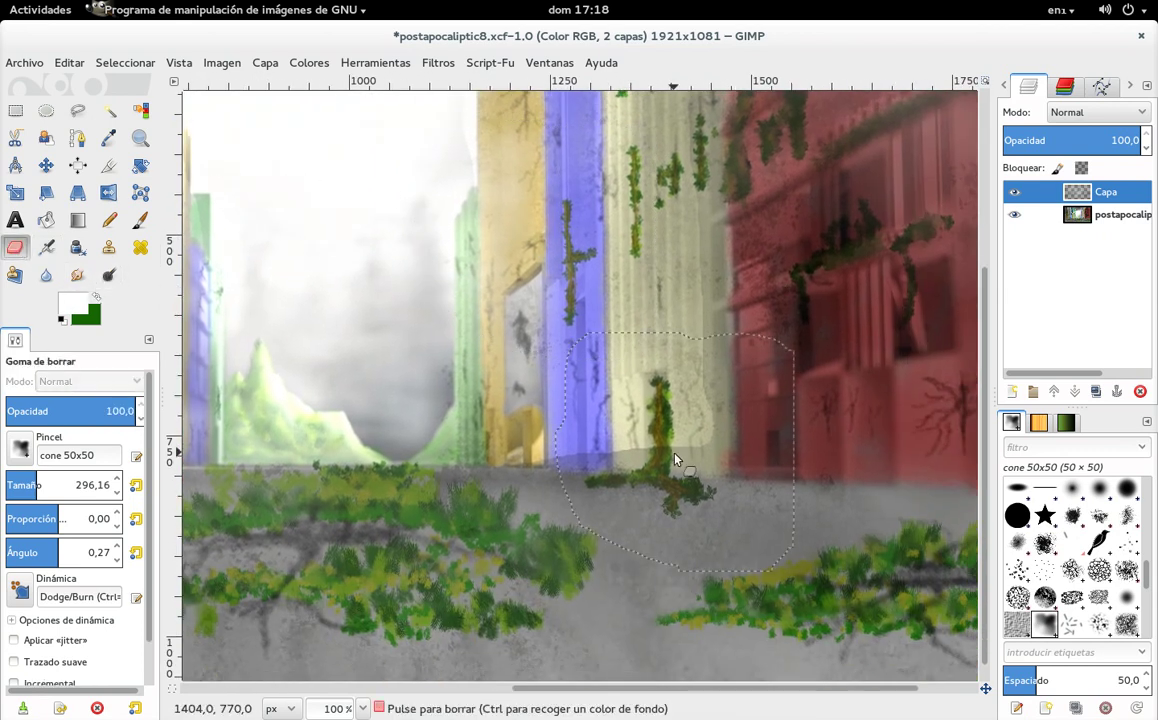
left_click_drag(47, 488, 12, 487)
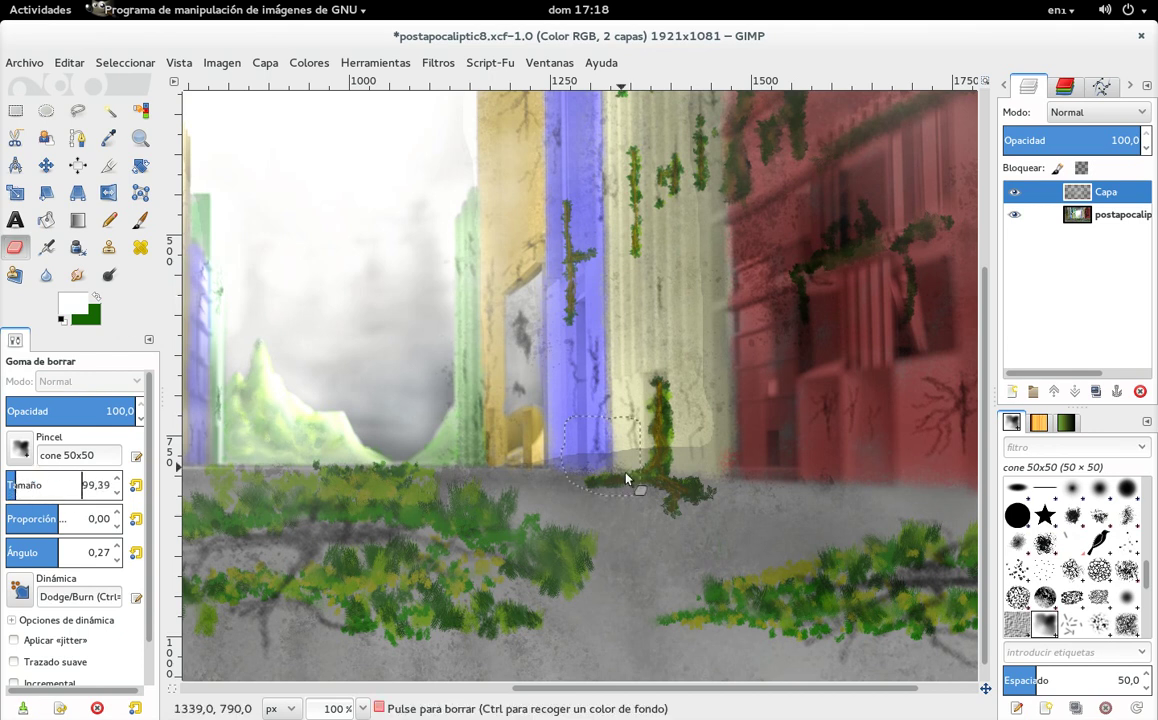
left_click_drag(663, 467, 668, 458)
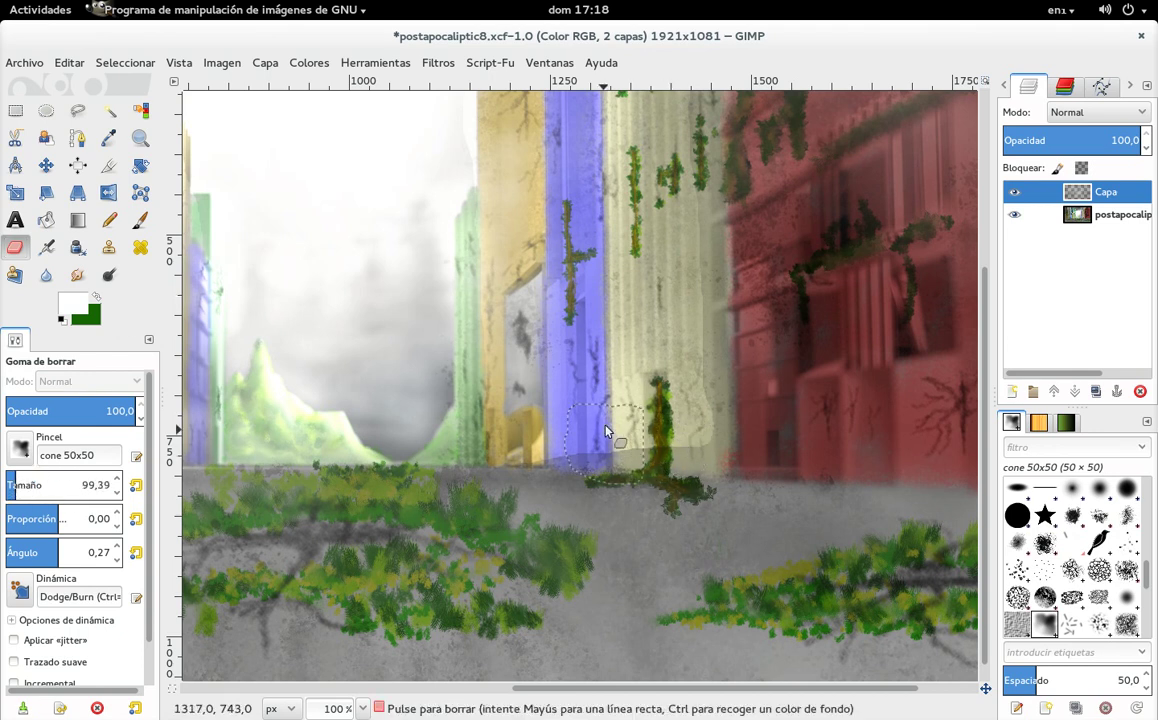
left_click(140, 220)
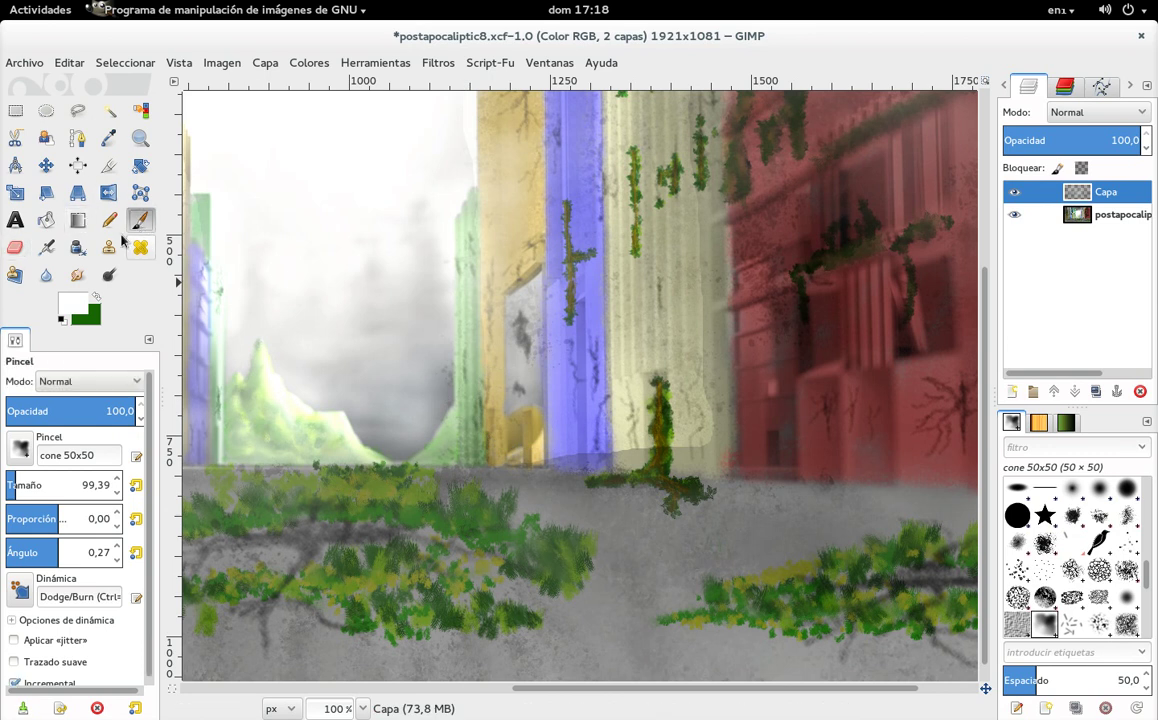
left_click(50, 249)
left_click_drag(683, 464, 549, 473)
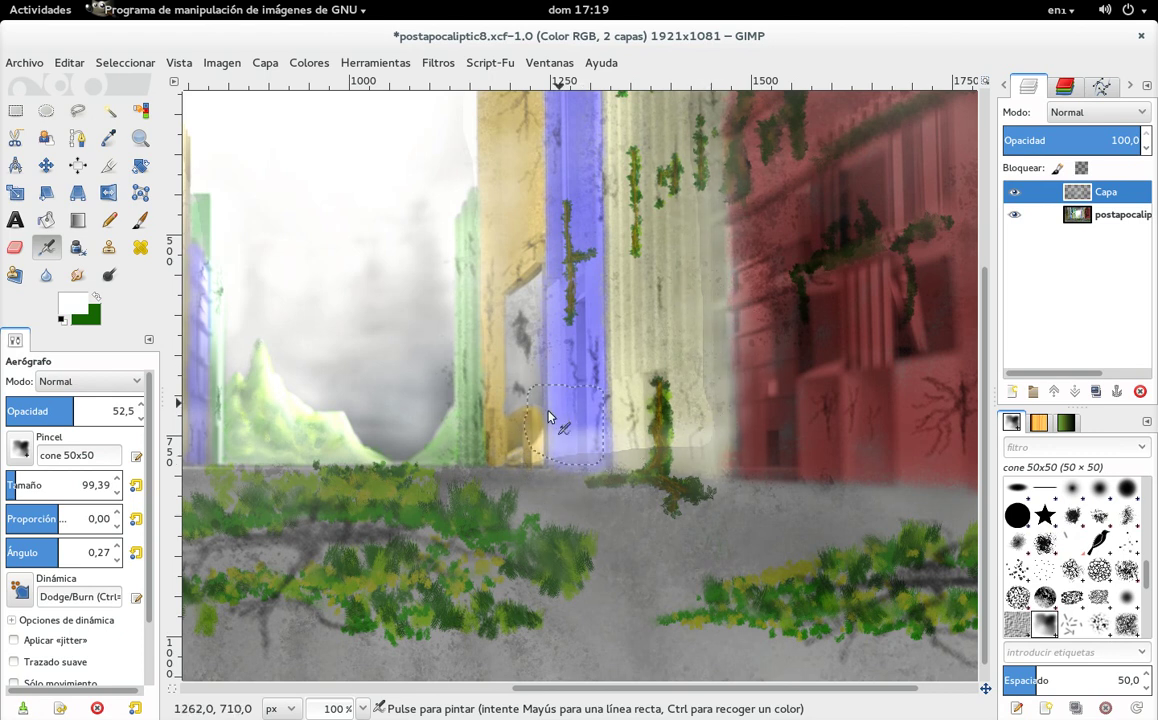
At airbrush size about 63, lighten around the yellow building's base
scroll(505, 472, "left", 5)
scroll(466, 390, "left", 5)
scroll(466, 390, "up", 1)
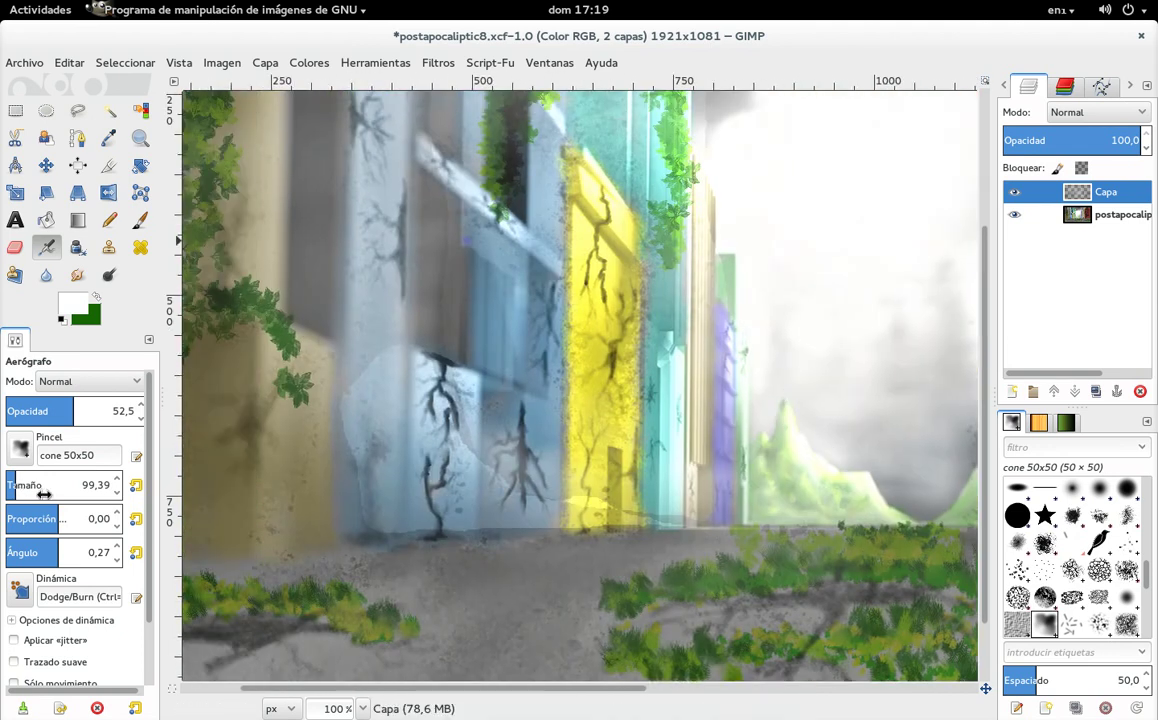
left_click_drag(14, 497, 10, 497)
left_click_drag(634, 516, 667, 529)
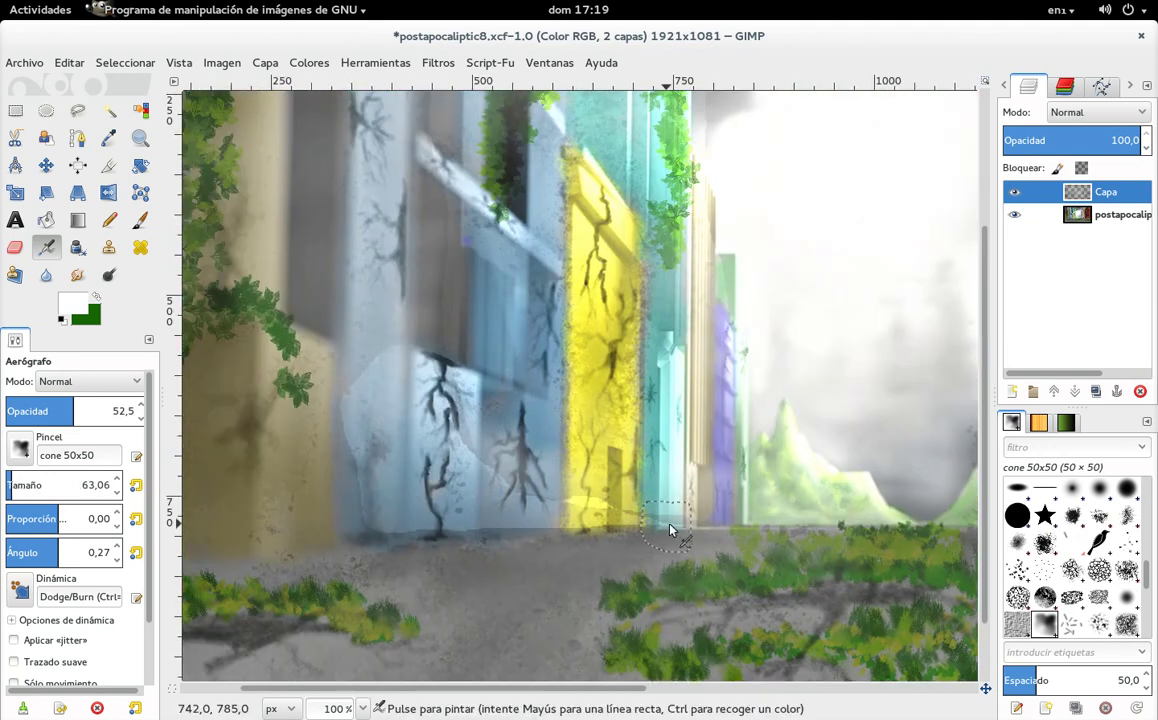
mouse_move(77, 486)
left_mouse_down()
mouse_move(6, 486)
mouse_move(42, 494)
left_mouse_up()
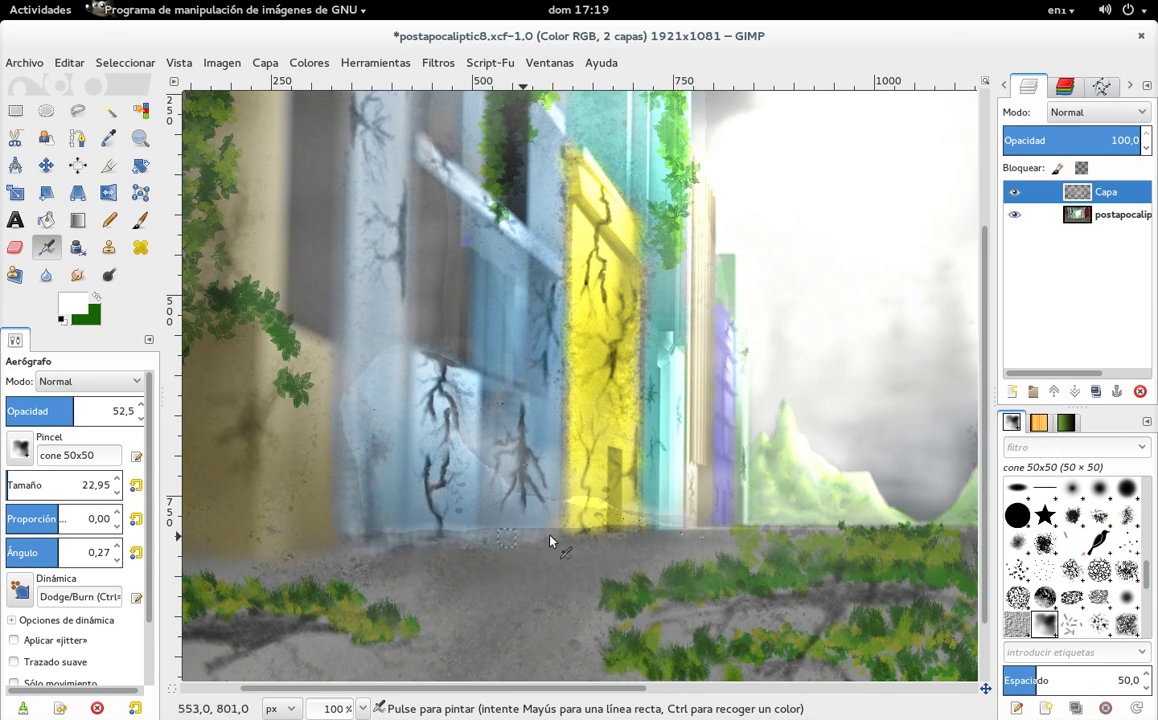
Return to the Airbrush after briefly picking Free Select, and set its size to about 31,27
scroll(620, 416, "right", 3)
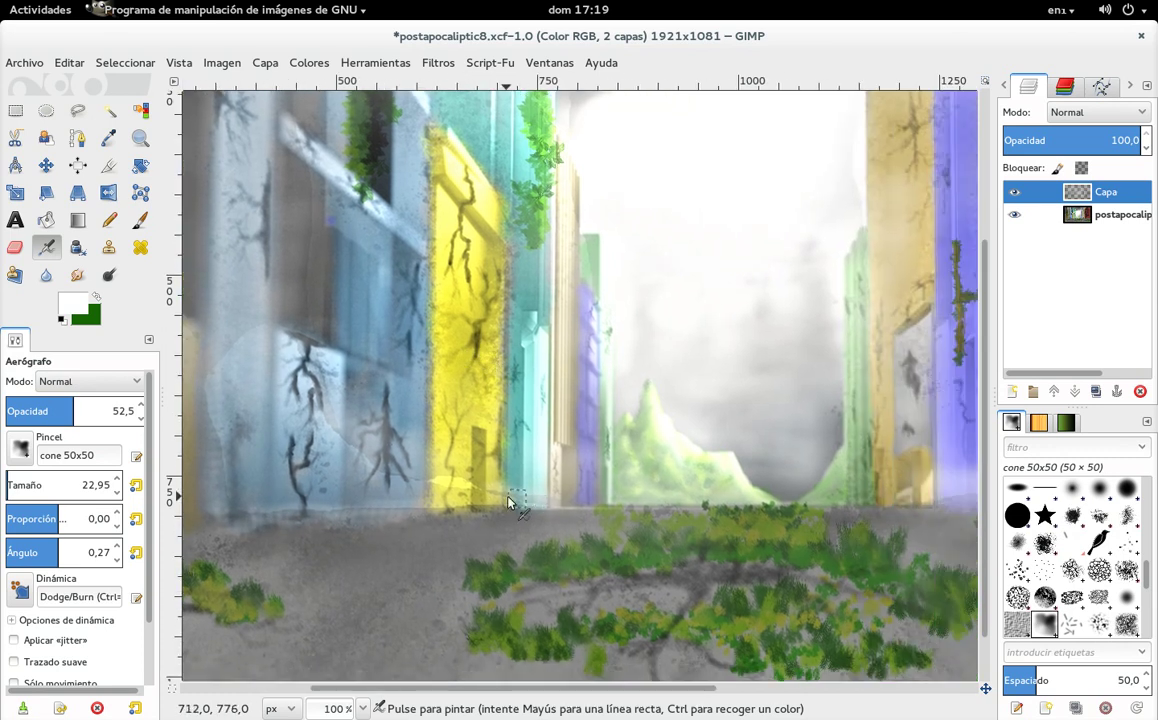
left_click(78, 110)
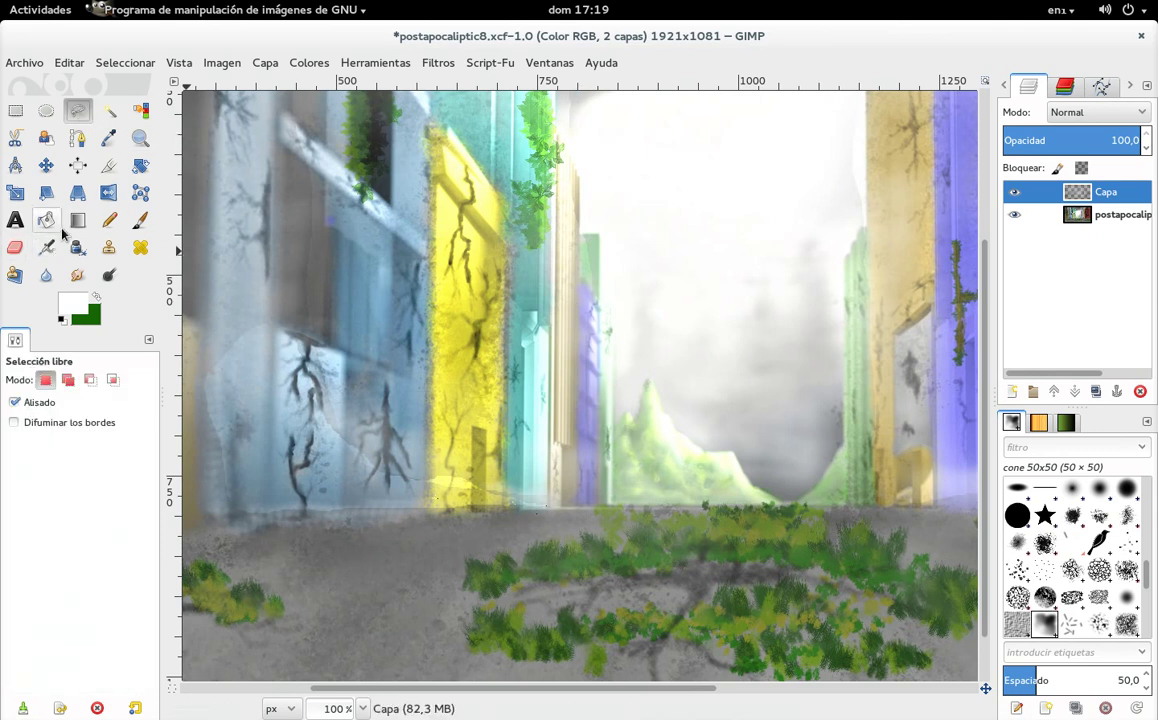
key("a")
scroll(577, 308, "up", 3)
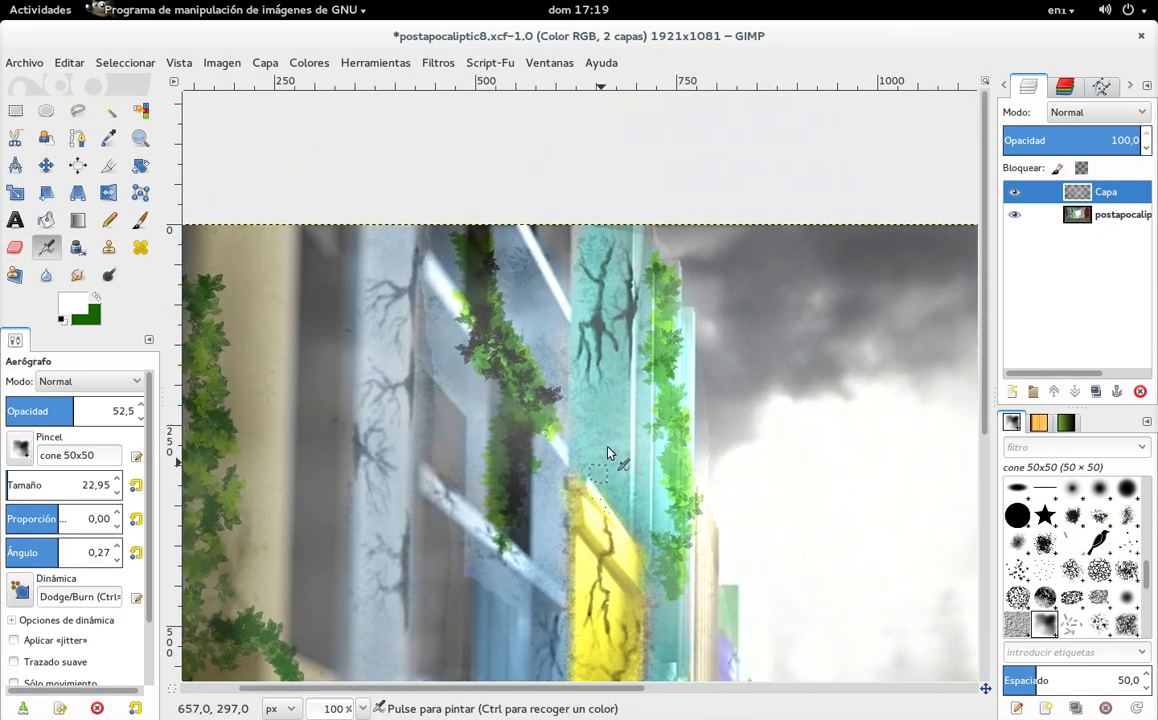
scroll(540, 350, "right", 2)
scroll(508, 308, "right", 1)
scroll(508, 308, "down", 1)
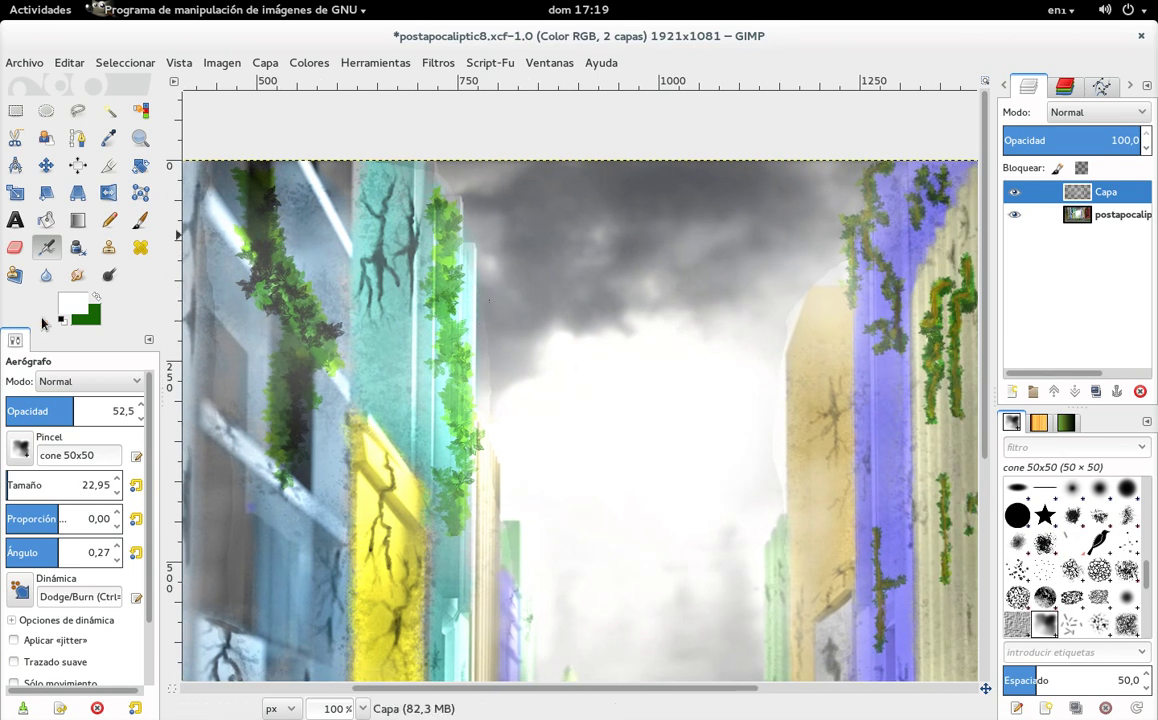
left_click_drag(15, 485, 25, 490)
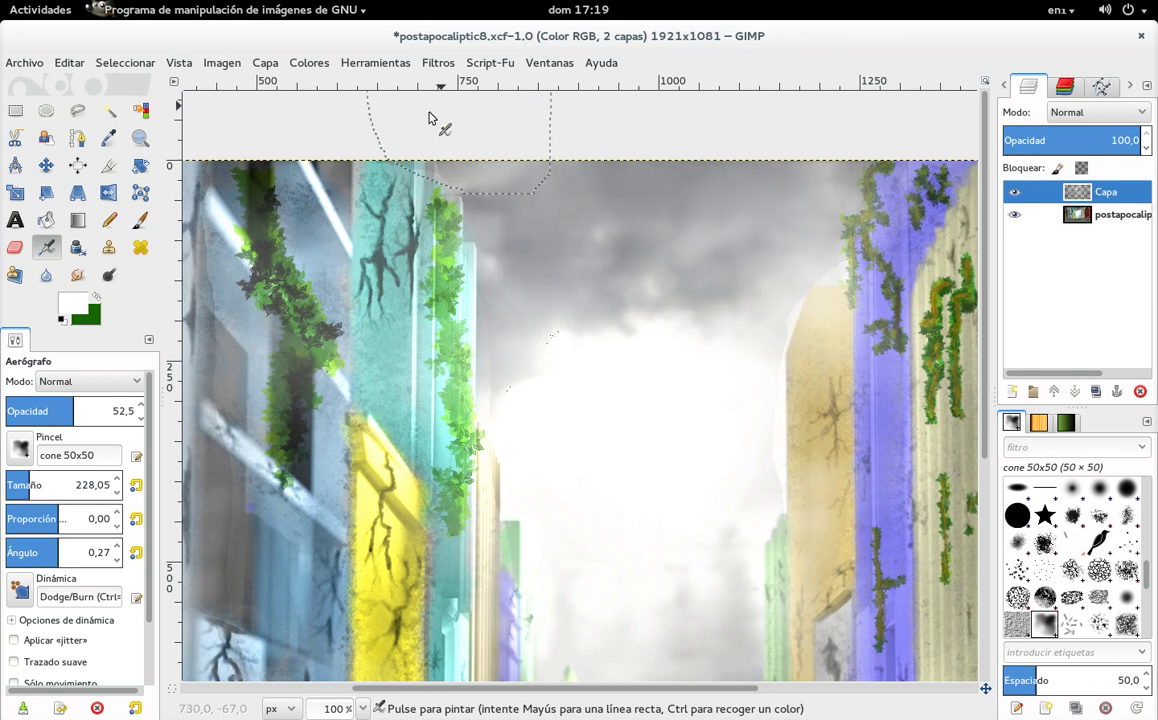
left_click_drag(544, 288, 437, 138)
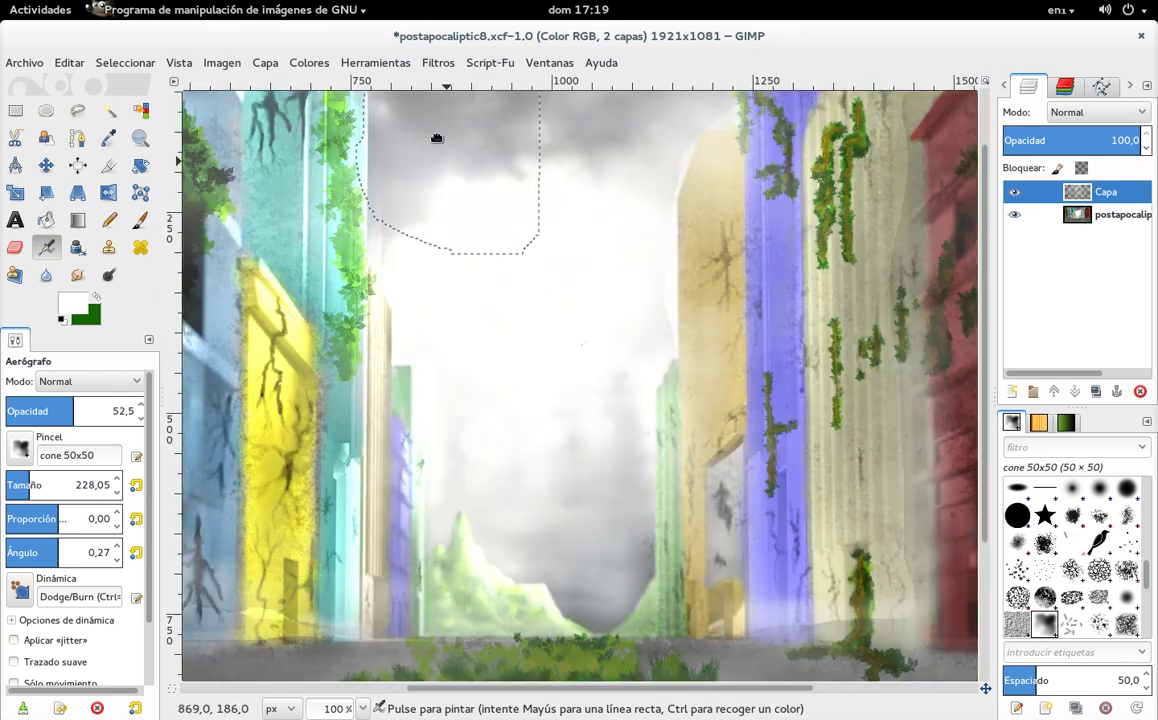
scroll(437, 138, "down", 2)
scroll(512, 150, "down", 3)
scroll(582, 251, "right", 1)
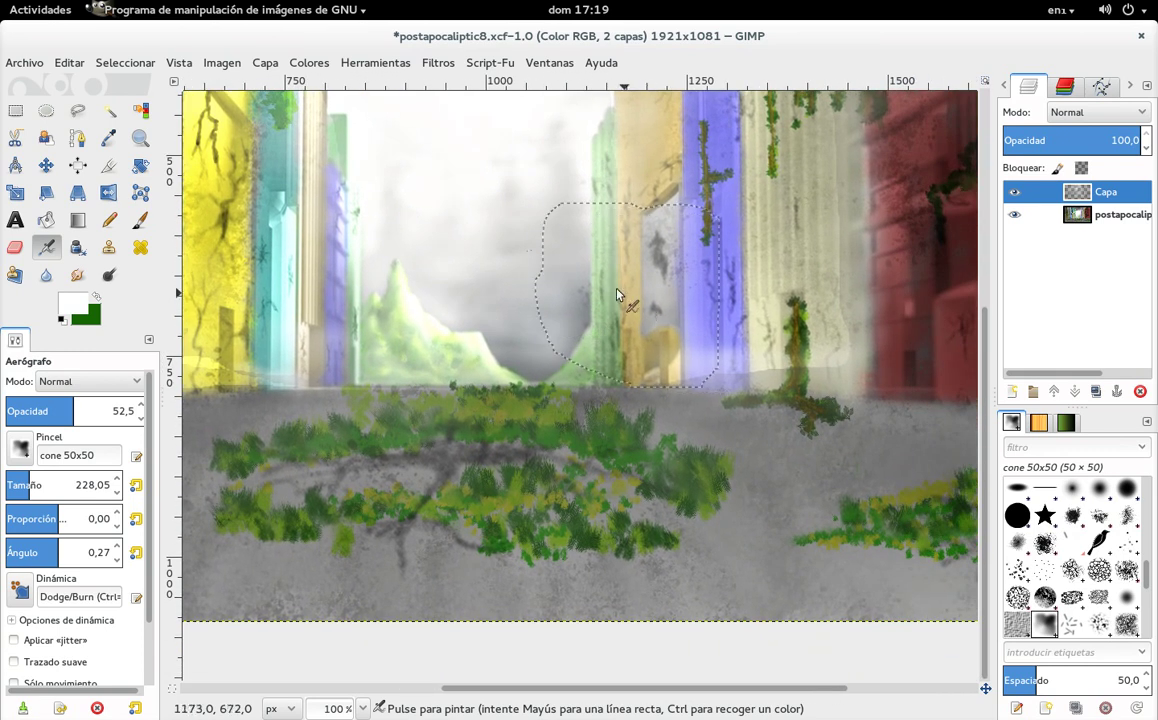
left_click_drag(12, 484, 9, 485)
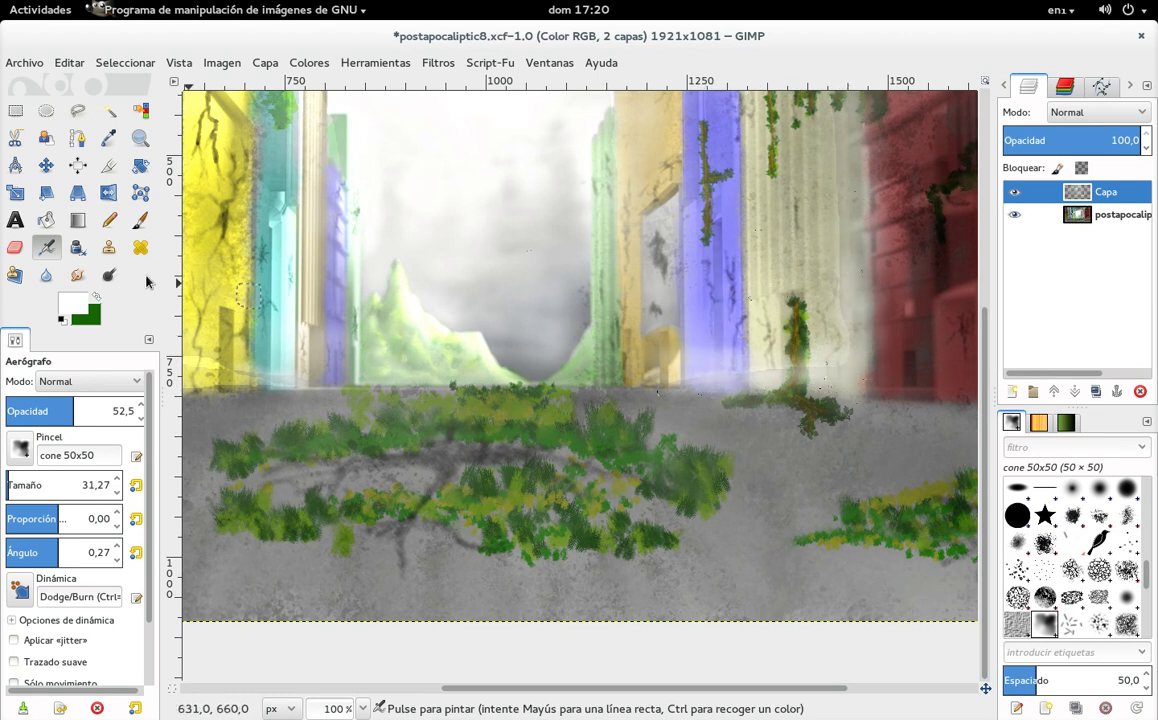
Set the Eraser to 34.6 opacity and make the postapocaliptic background layer active
left_click(15, 247)
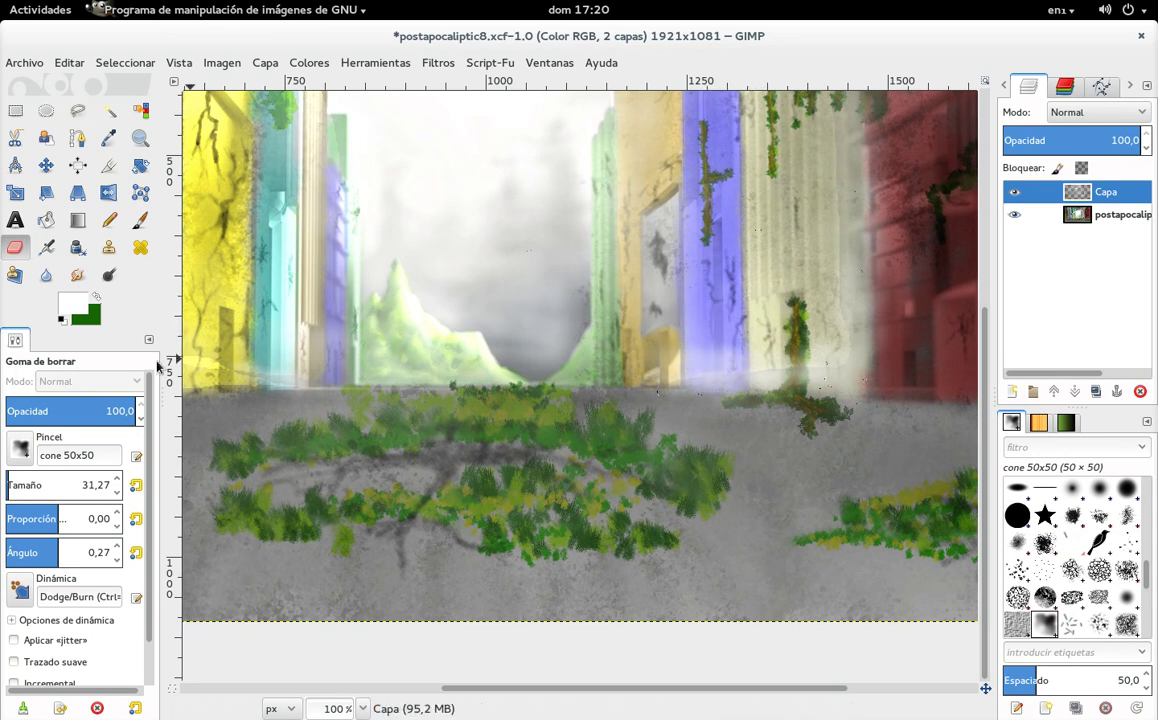
left_click(50, 410)
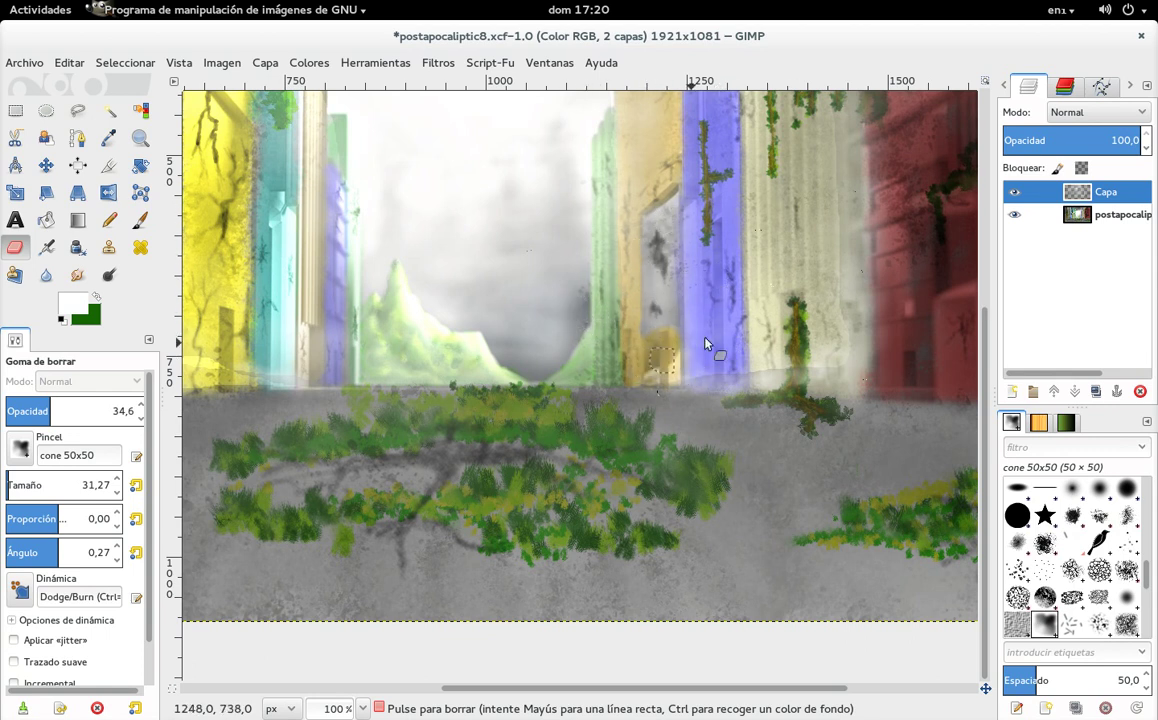
left_click(1110, 214)
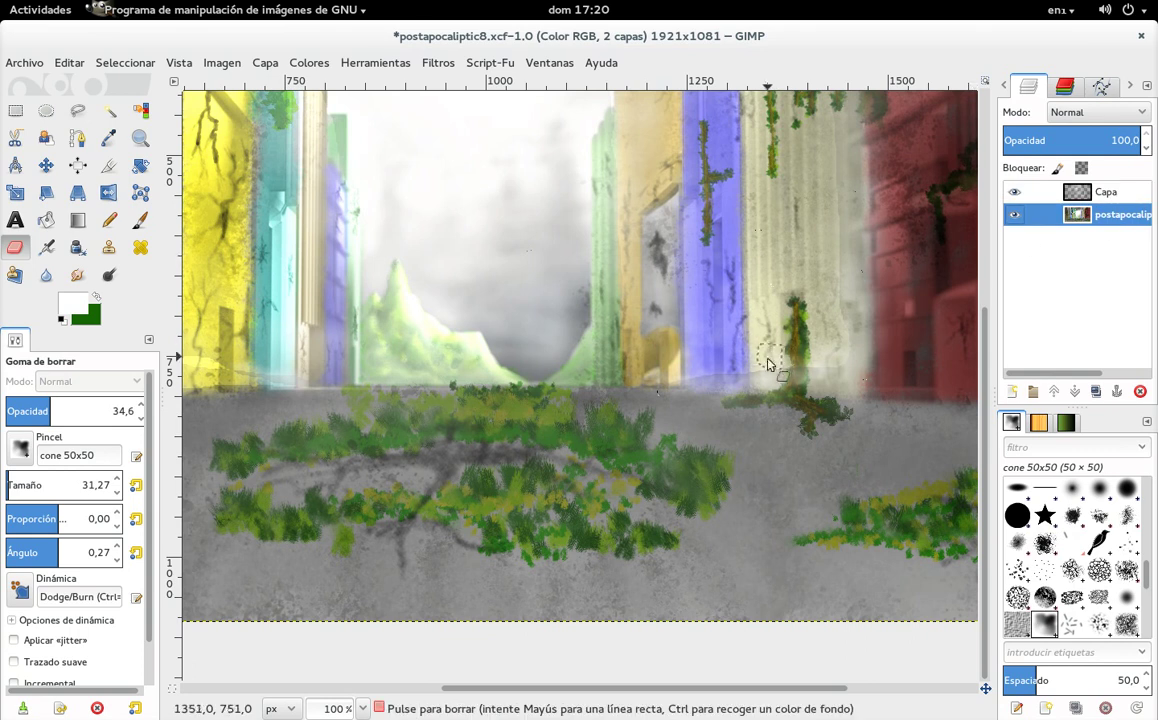
scroll(768, 364, "right", 1)
scroll(740, 360, "down", 1)
scroll(722, 341, "up", 2, "ctrl")
scroll(737, 336, "up", 1, "ctrl")
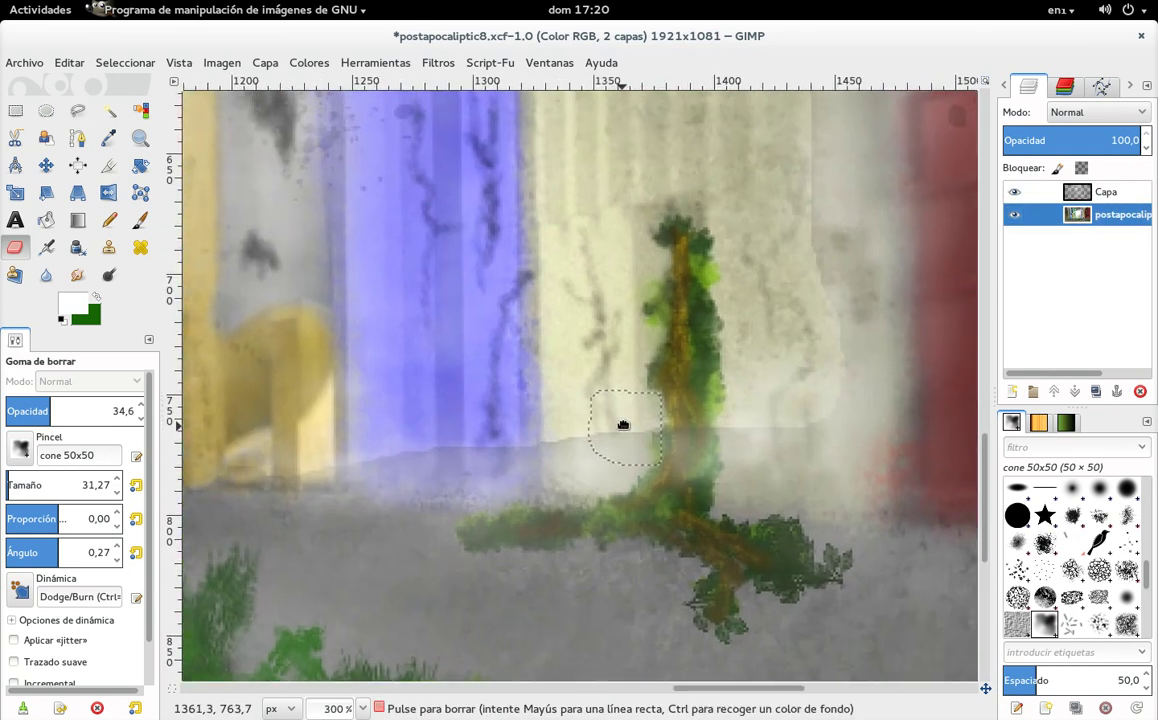
With the Clone tool, set sources on the wall beside the vine and the pale wall
left_click(109, 138)
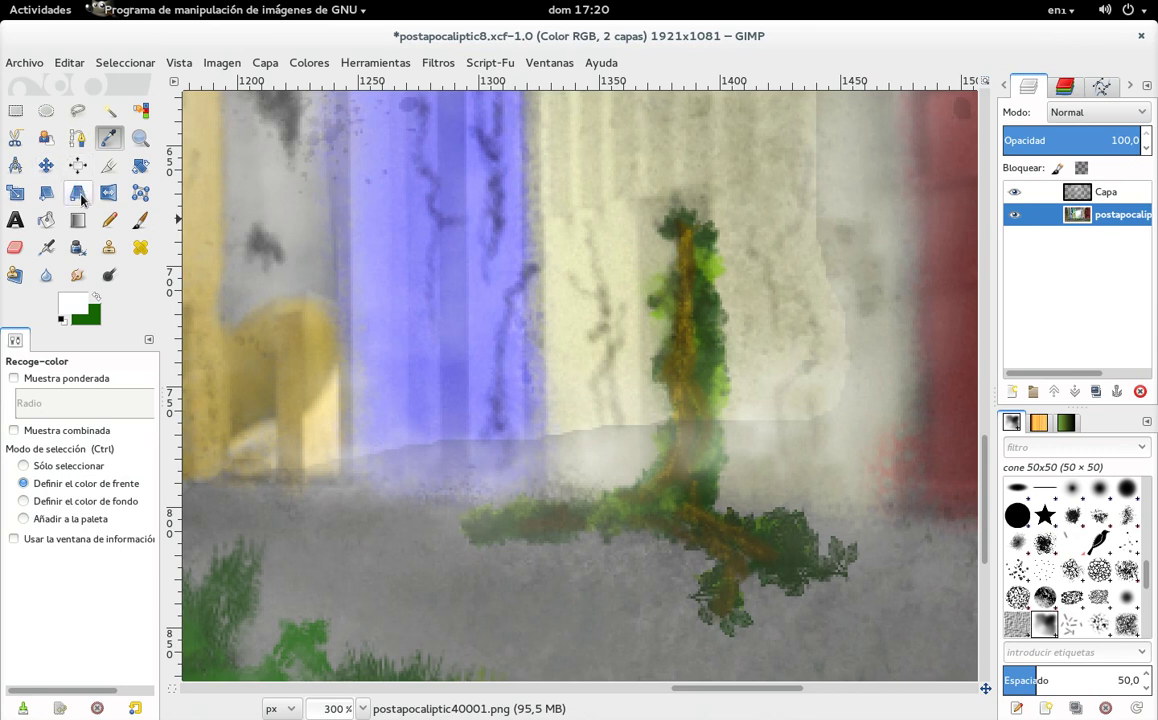
left_click(112, 256)
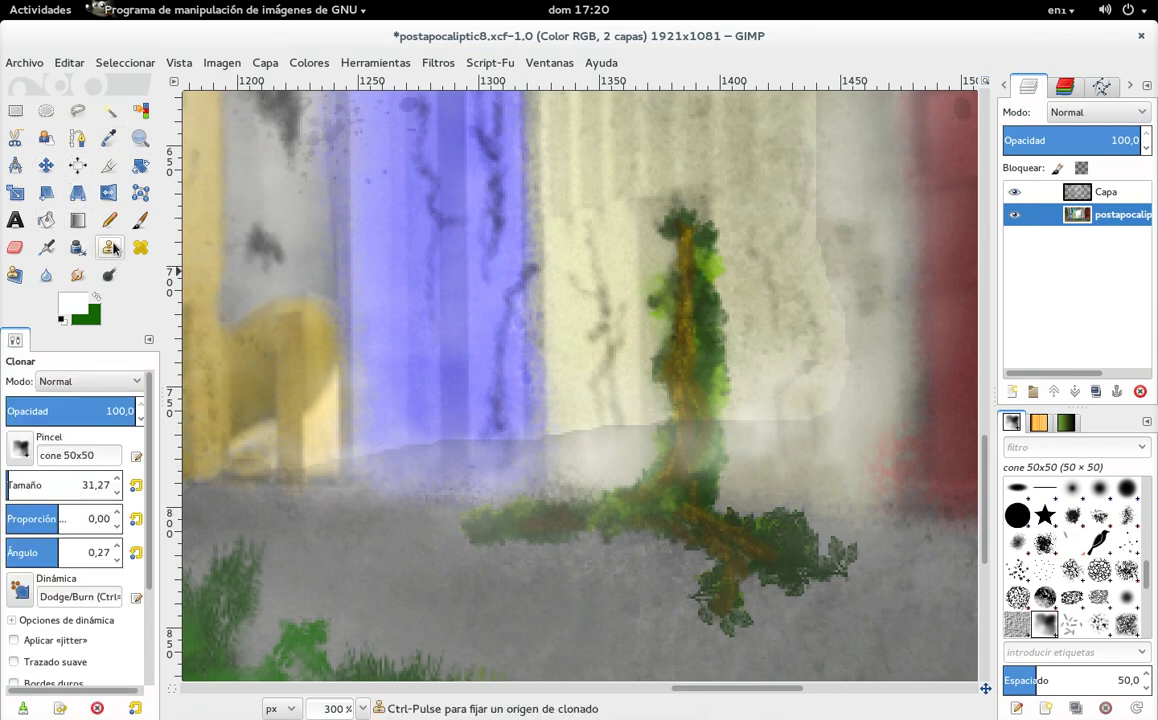
key("ctrl")
left_click(576, 370, "ctrl")
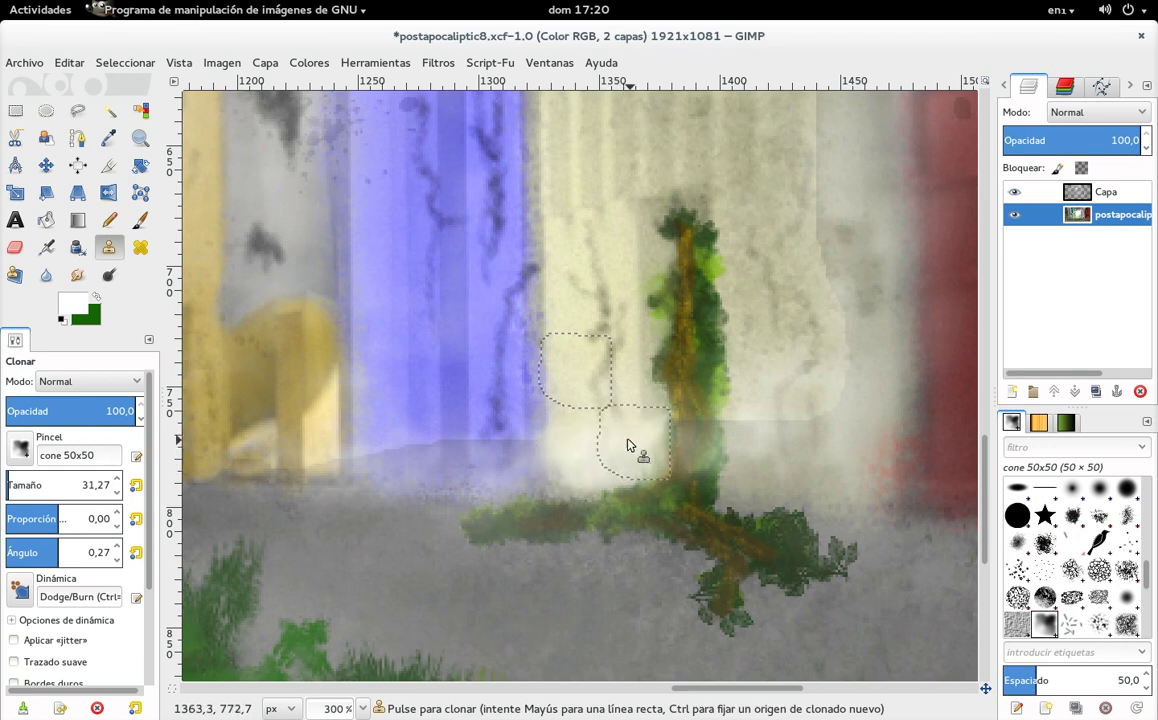
key("ctrl")
left_click(755, 356, "ctrl")
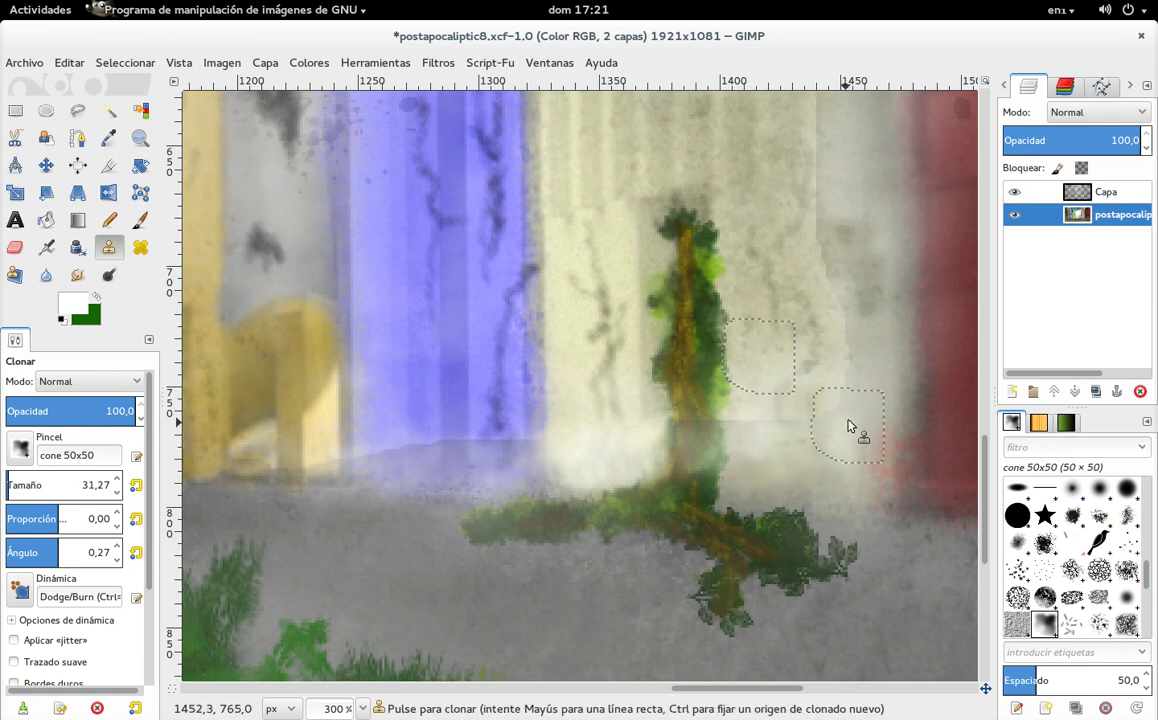
Clone grey wall texture over the pale wall
scroll(840, 370, "up", 4)
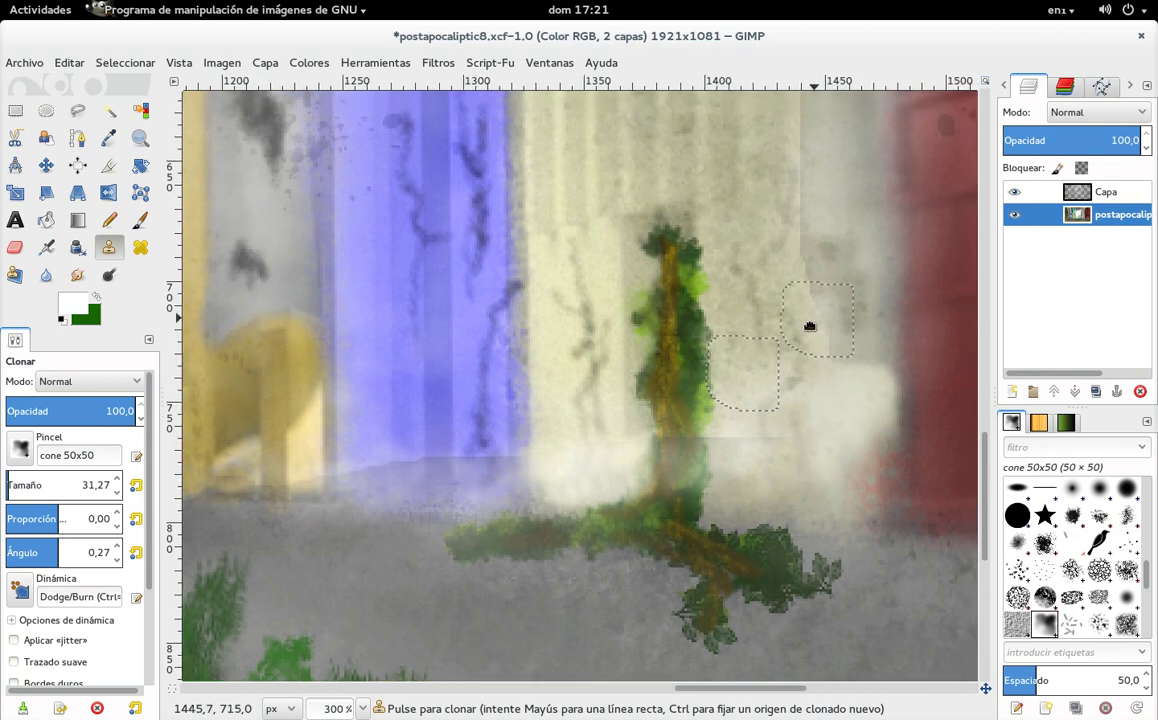
scroll(800, 350, "right", 3)
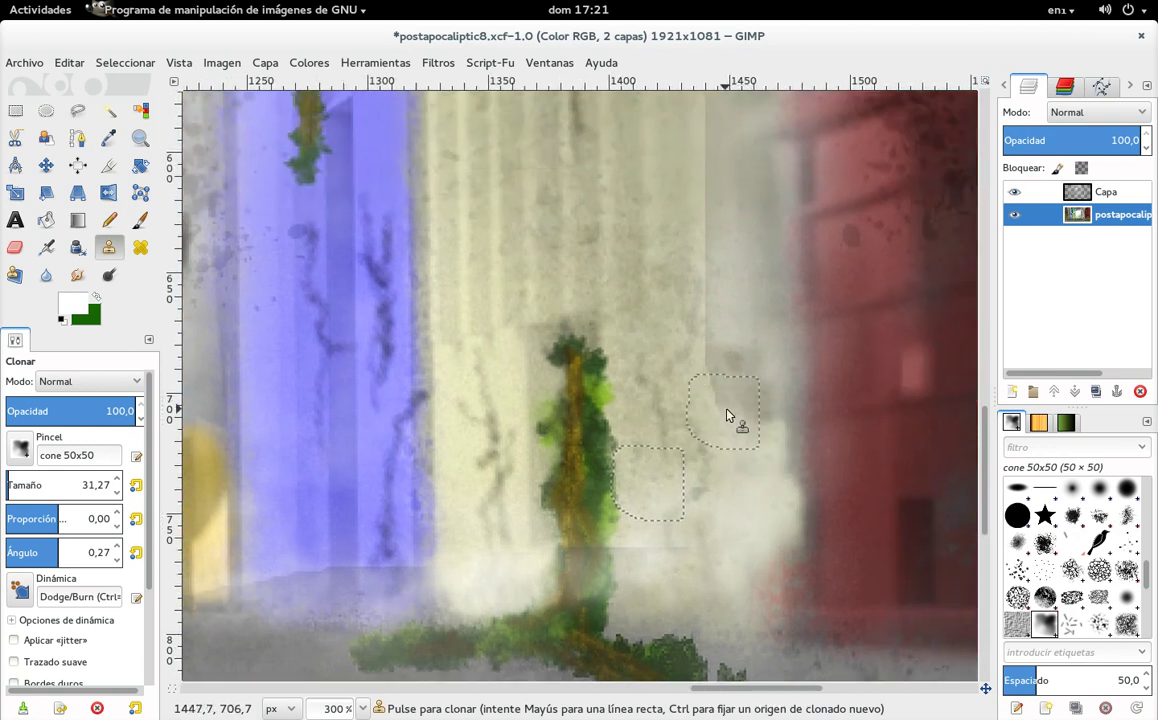
scroll(740, 410, "up", 3)
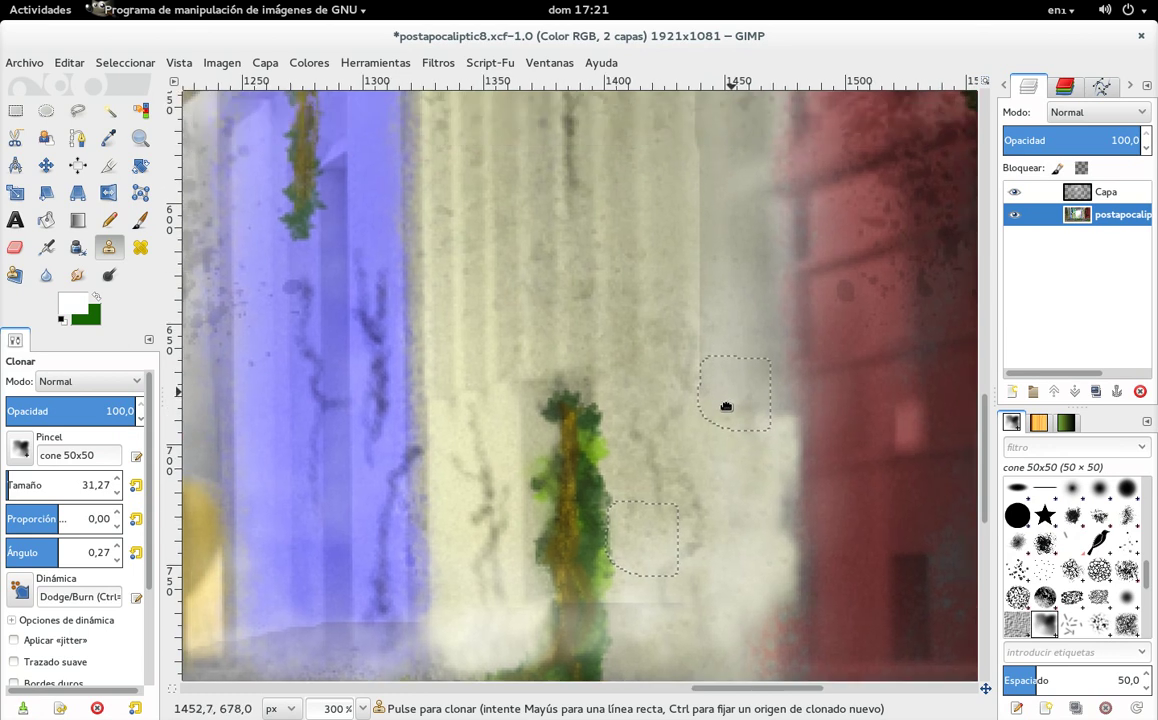
scroll(720, 380, "right", 1)
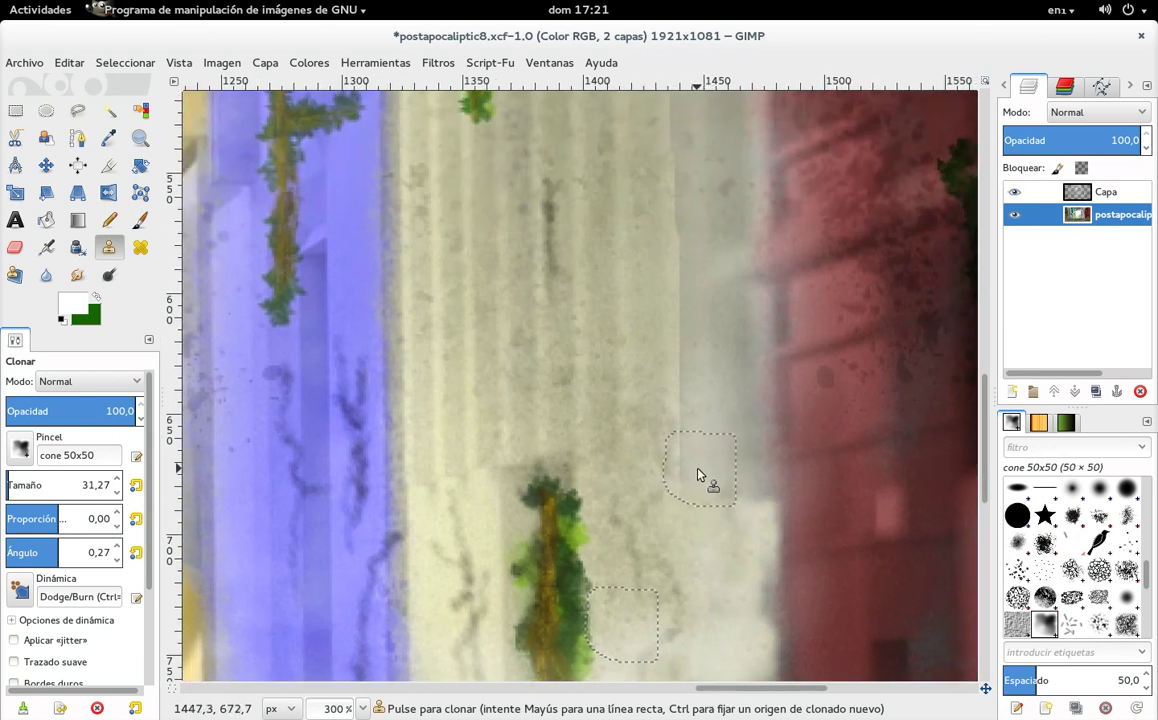
mouse_move(701, 469)
left_mouse_down()
mouse_move(698, 426)
mouse_move(750, 460)
left_mouse_up()
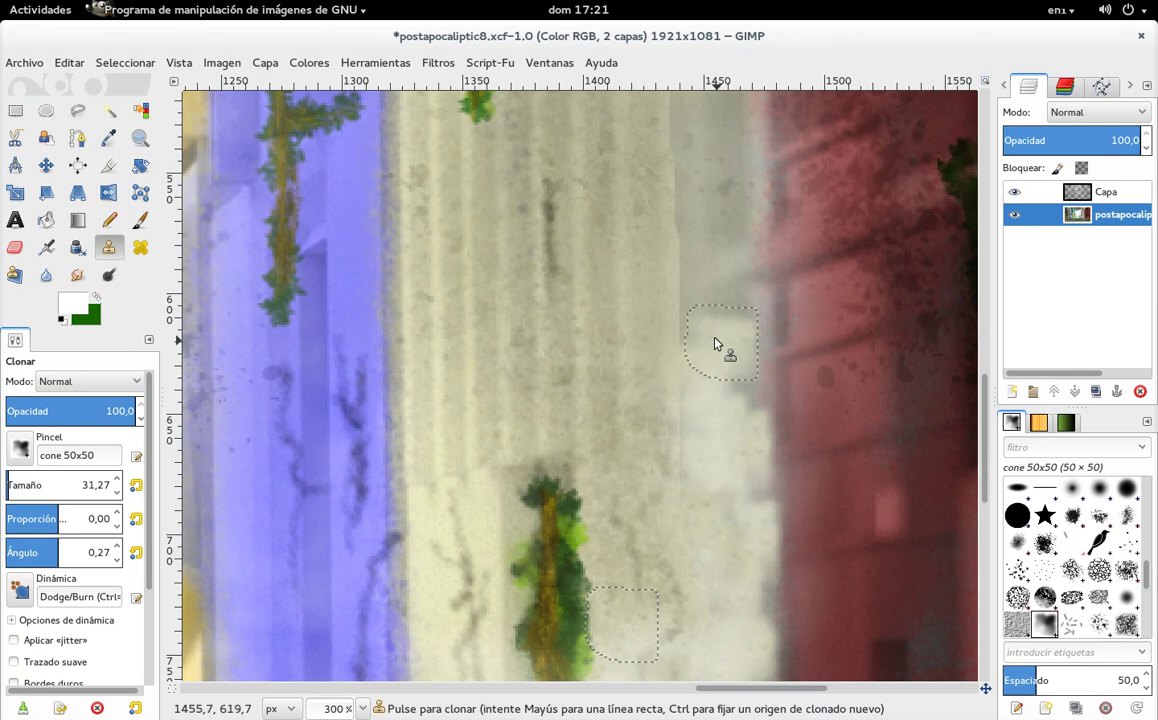
scroll(680, 430, "up", 5)
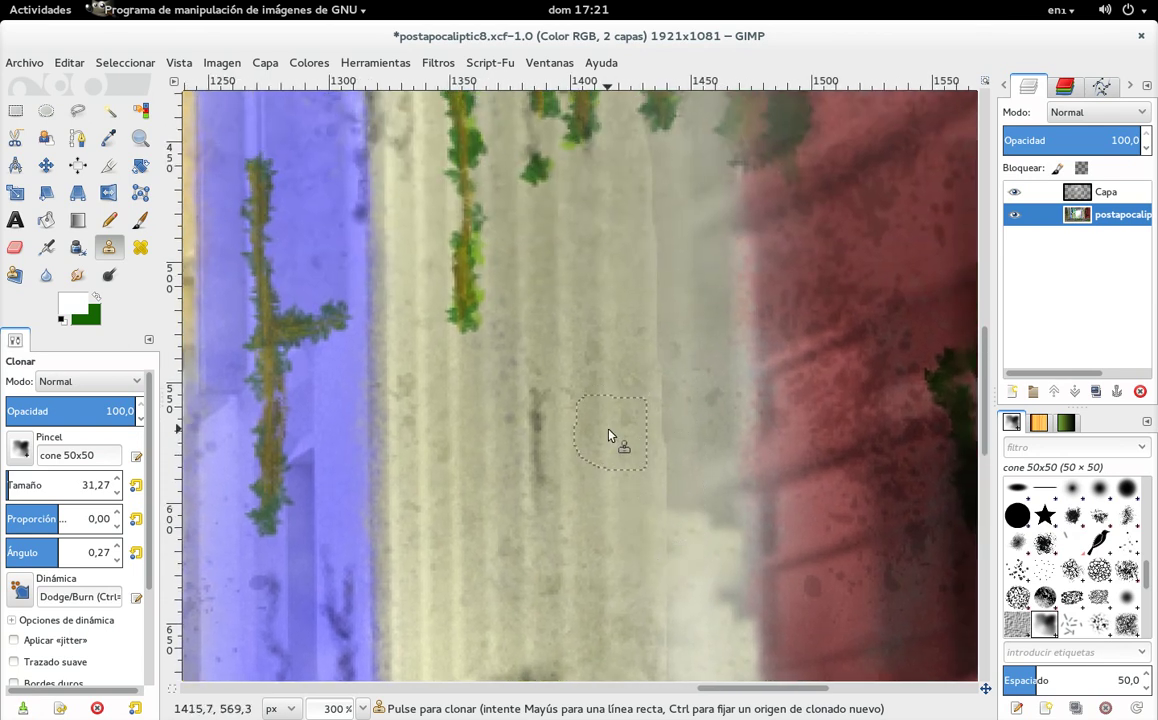
left_click(577, 438, "ctrl")
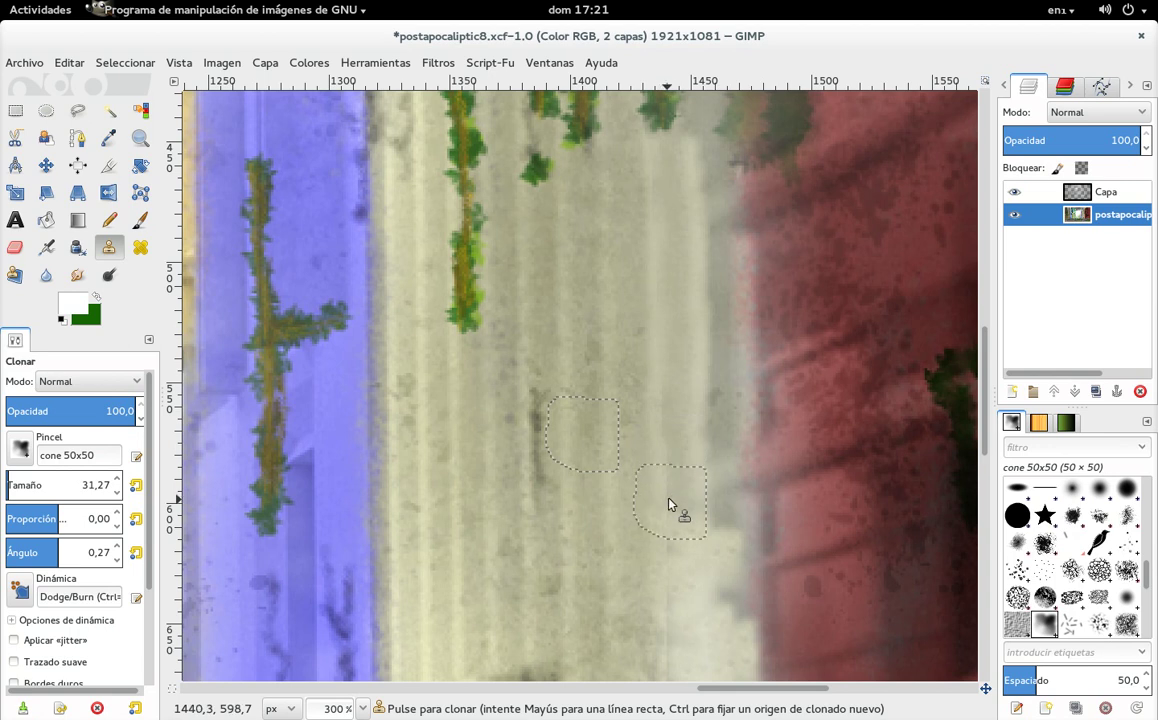
Set a new clone source on the purple building
scroll(690, 380, "left", 3)
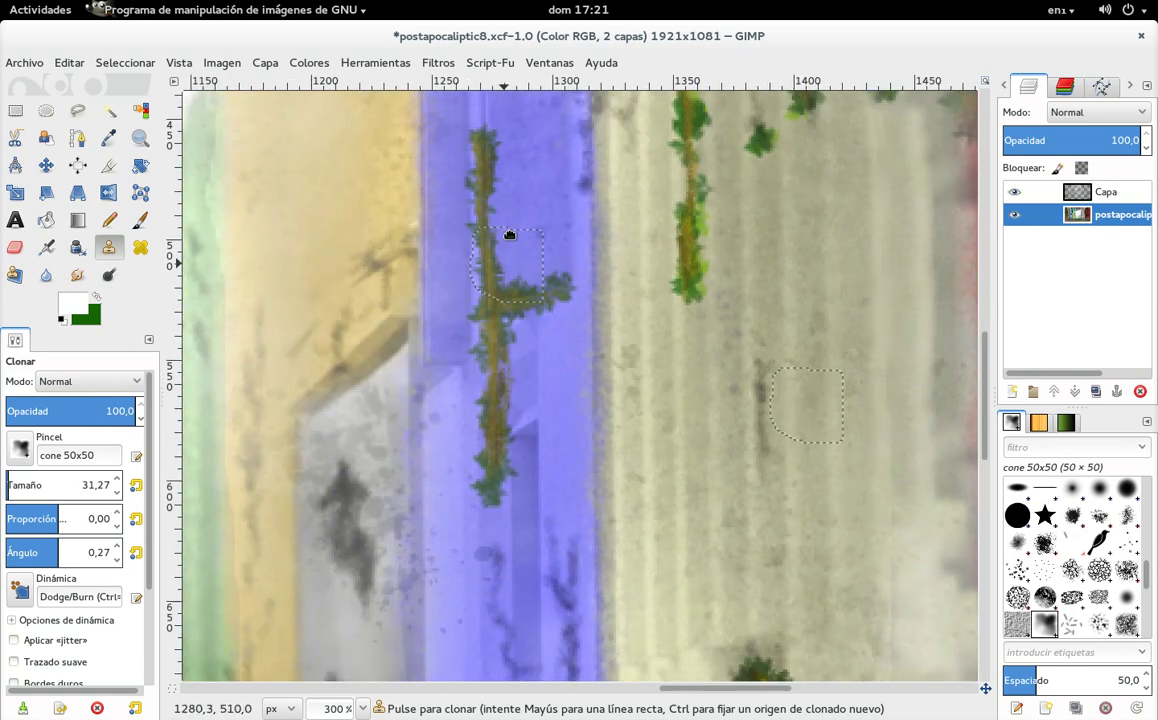
scroll(520, 320, "down", 5)
scroll(550, 440, "down", 3)
scroll(620, 395, "left", 3)
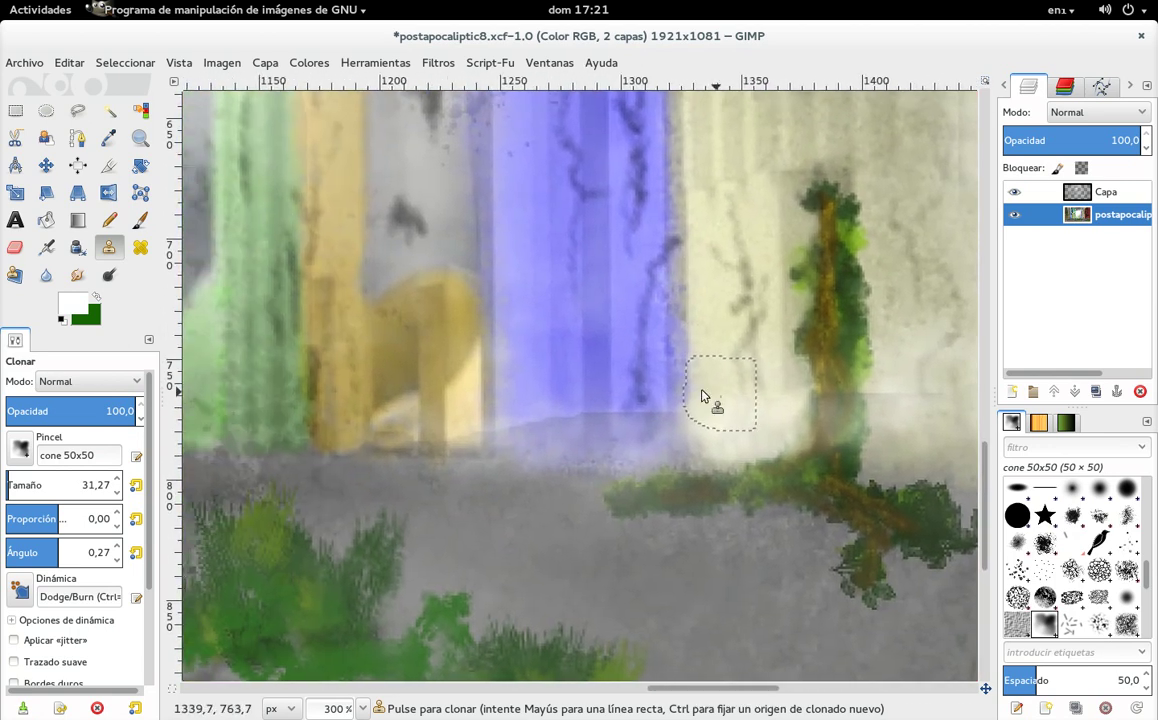
key("ctrl")
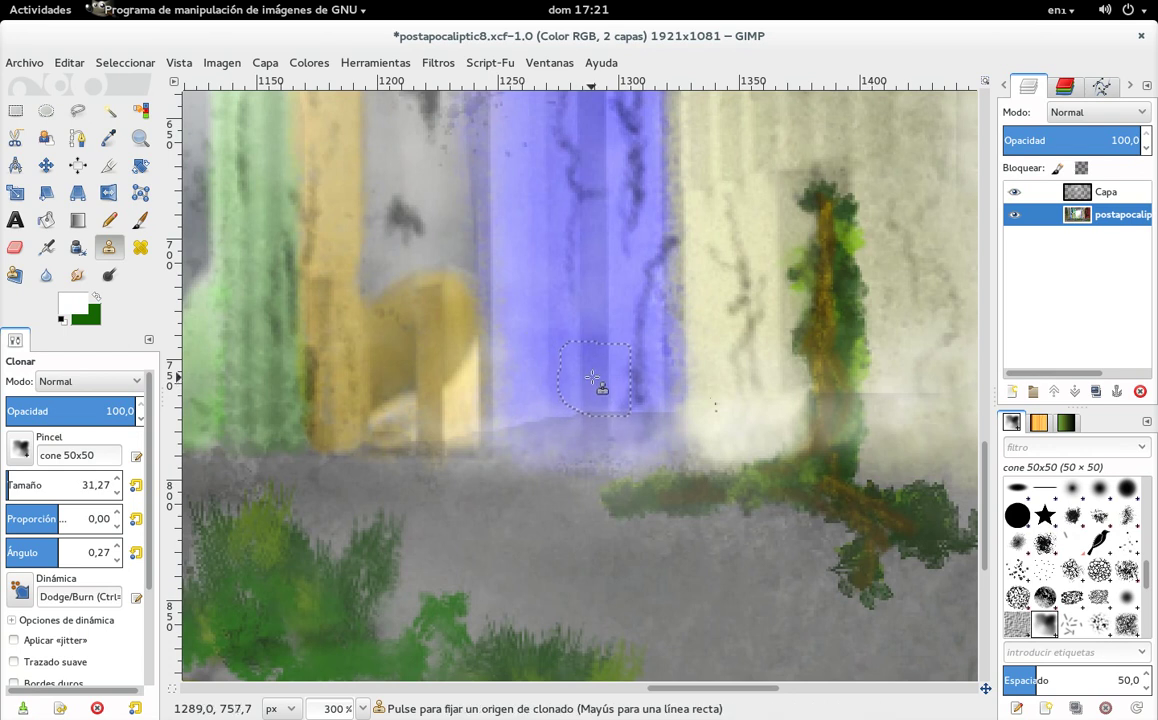
left_click(588, 374, "ctrl")
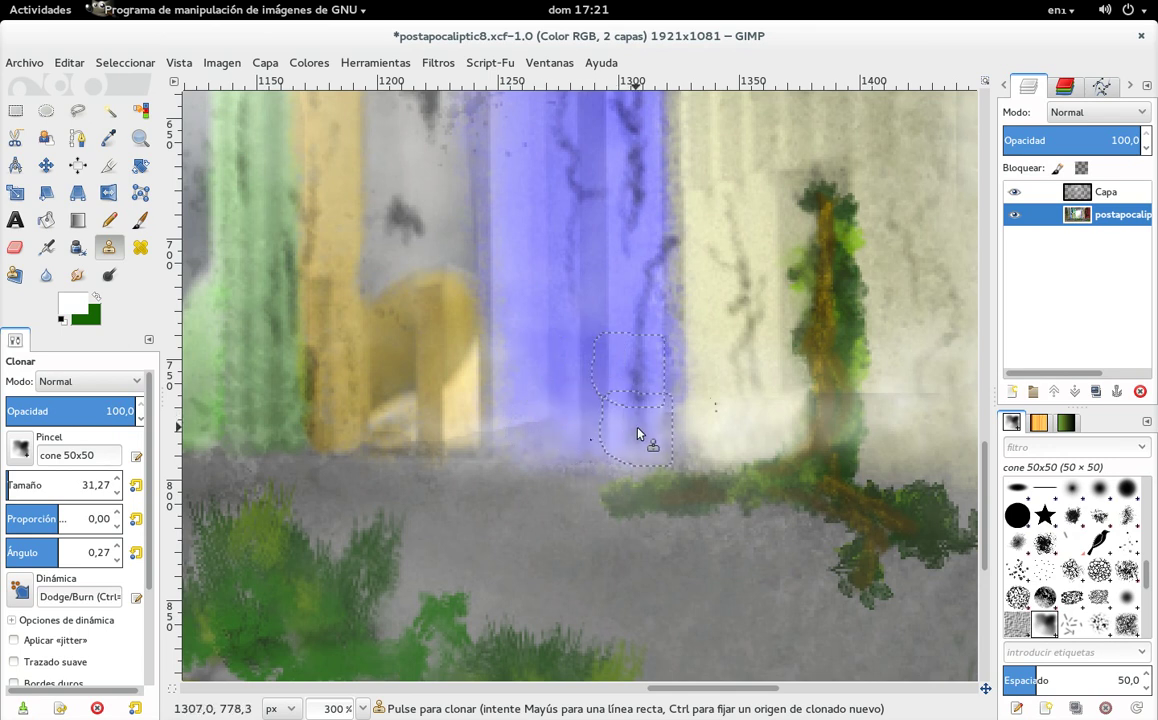
Clone texture over the purple building's foot and the area beside the bench
scroll(600, 300, "left", 2)
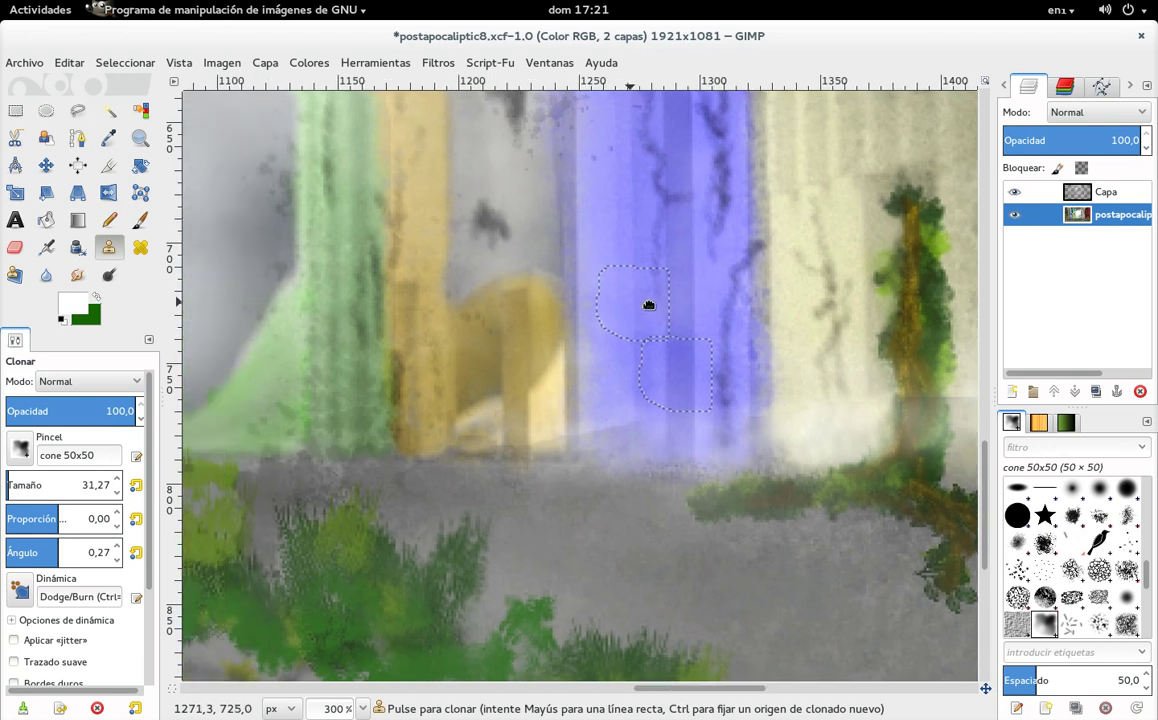
scroll(651, 310, "left", 2)
left_click(705, 396, "ctrl")
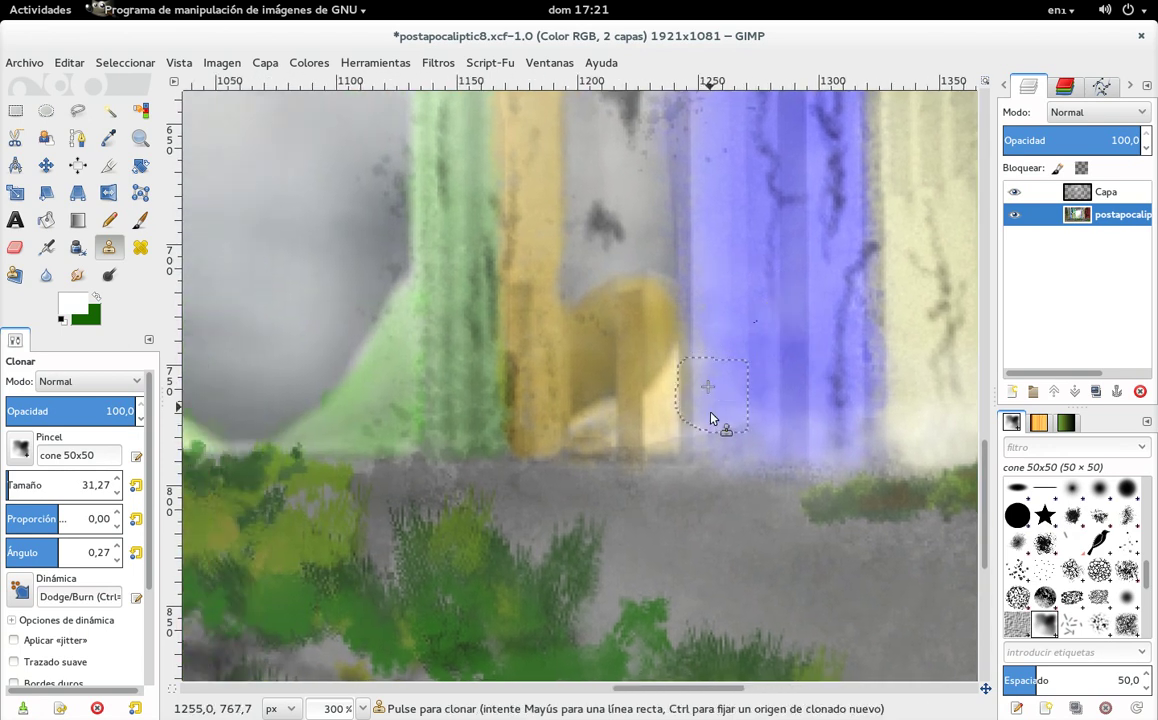
left_click_drag(724, 448, 713, 447)
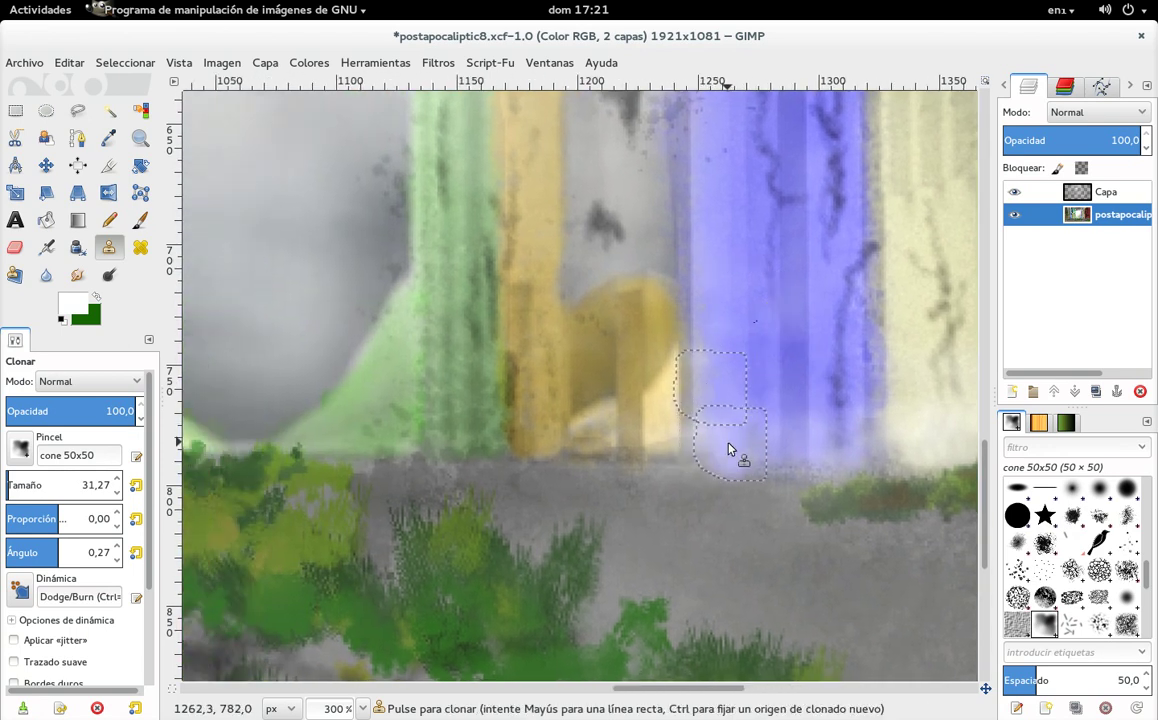
left_click(654, 404, "ctrl")
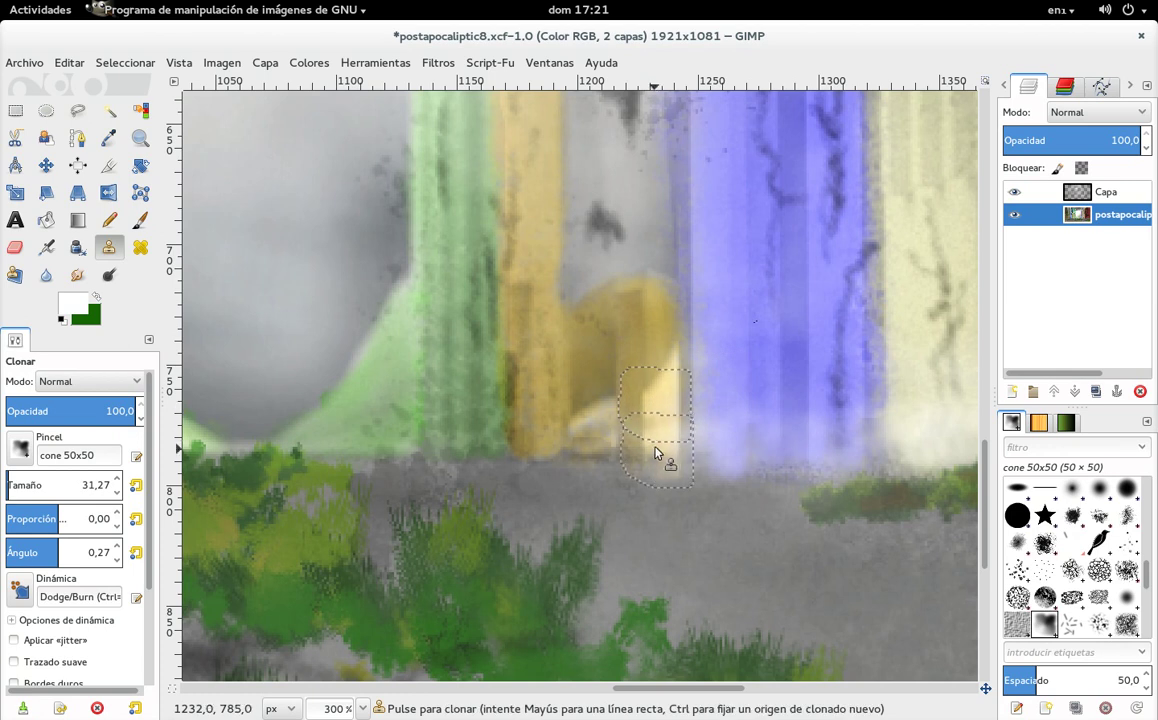
scroll(560, 325, "right", 1)
scroll(549, 318, "down", 1)
scroll(574, 316, "down", 1)
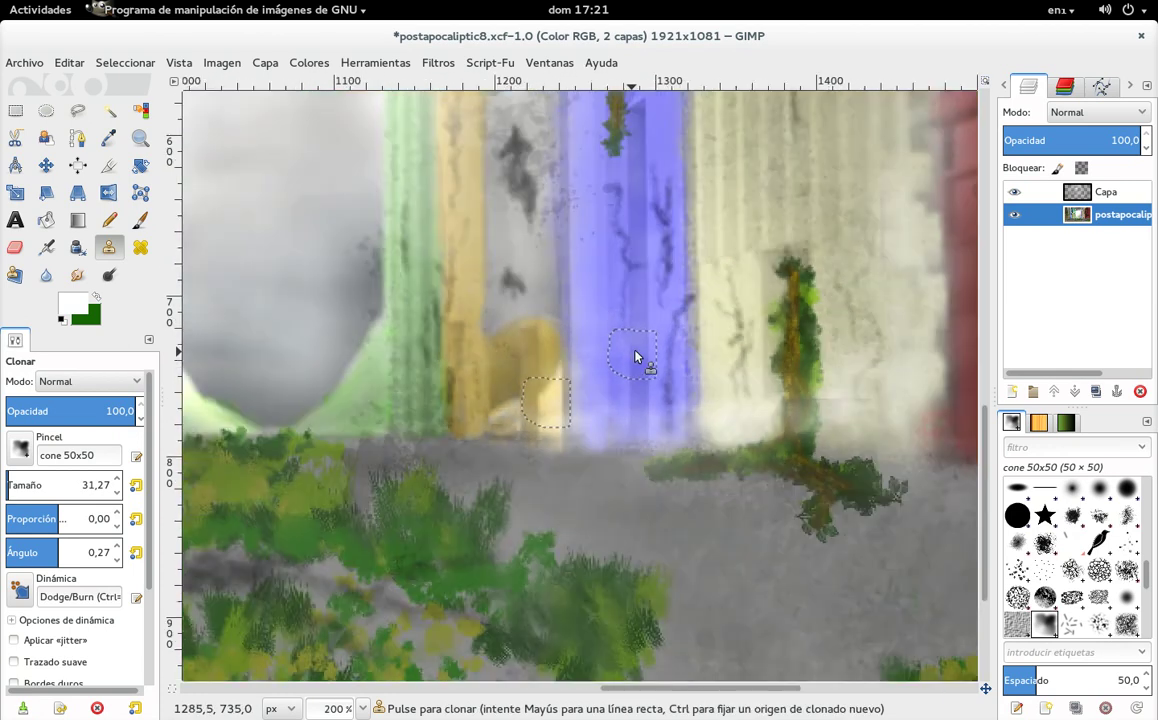
scroll(600, 320, "down", 2)
scroll(661, 327, "down", 1)
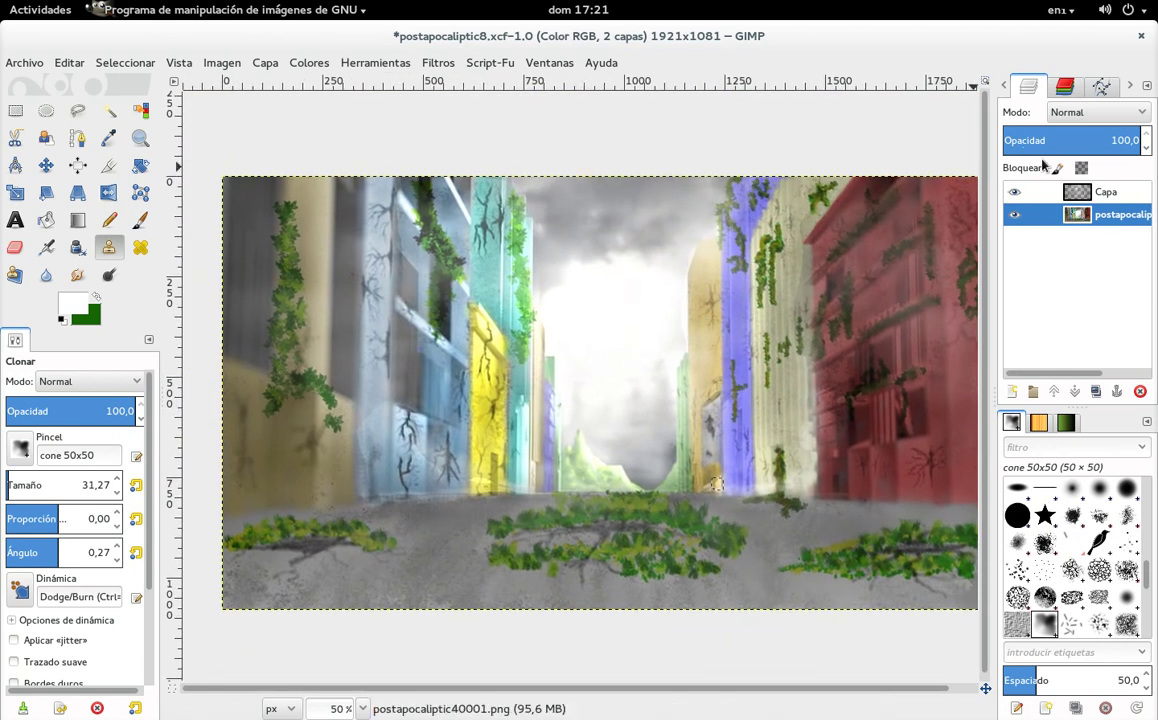
On the postapocalip layer, clone blue-wall texture over the wall cracks
left_click(1058, 194)
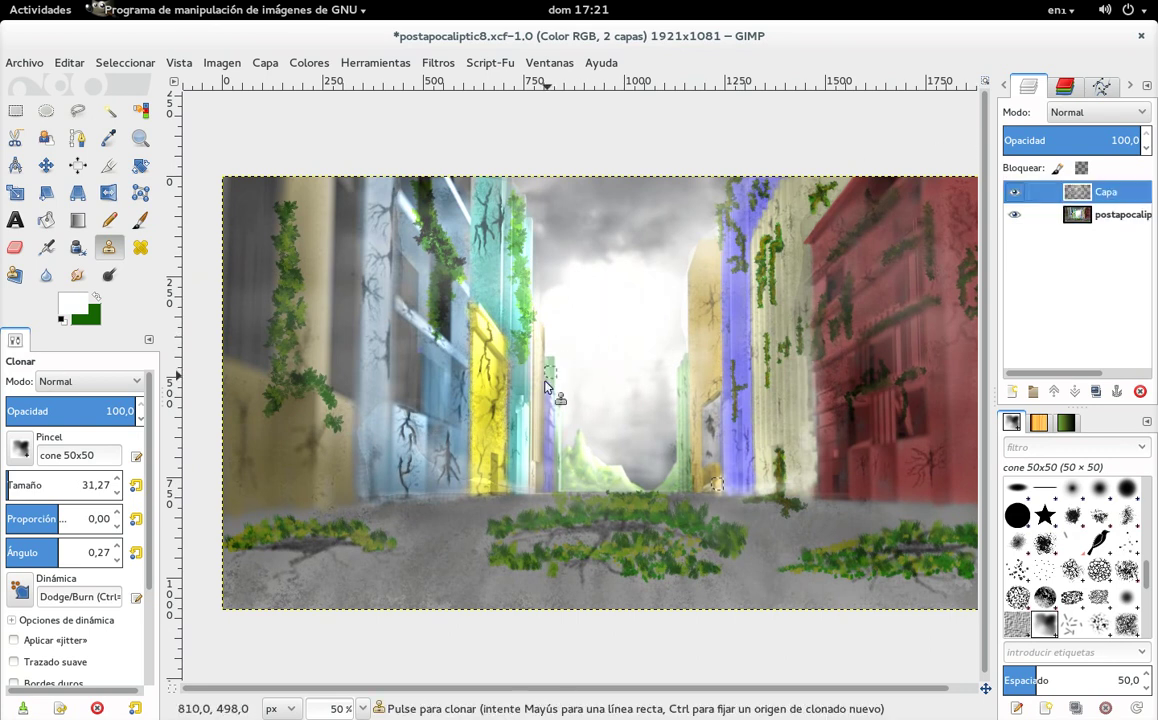
scroll(394, 463, "up", 2)
scroll(394, 463, "up", 2)
scroll(491, 462, "up", 1)
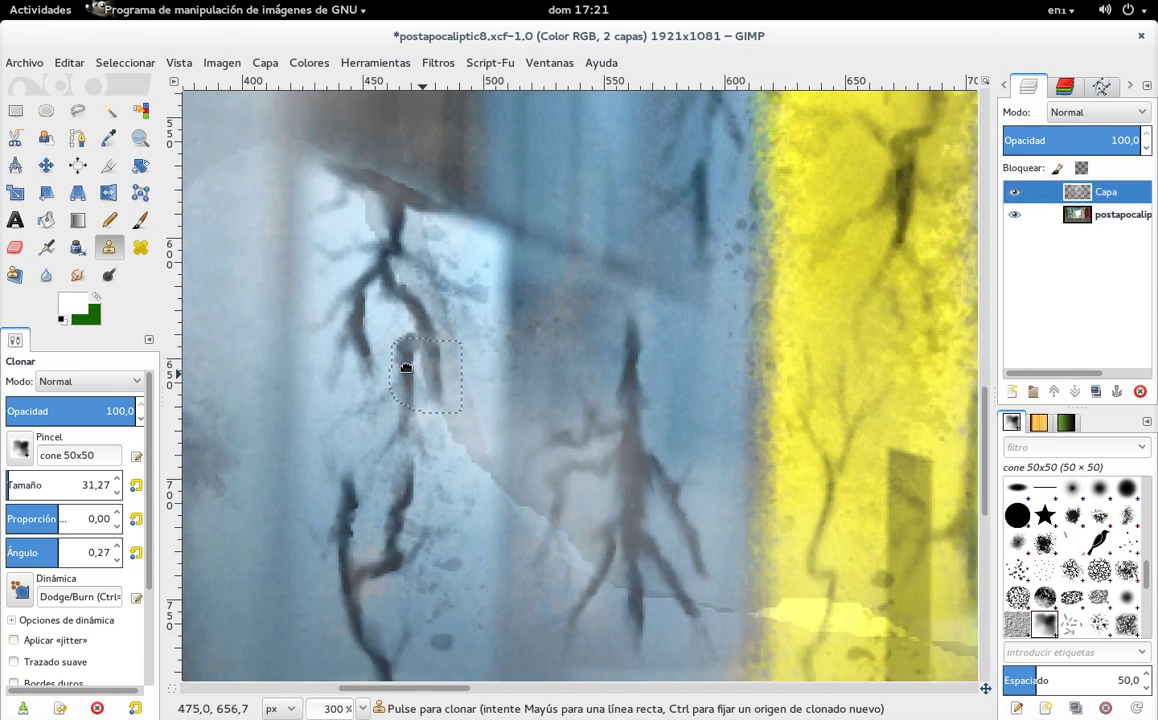
left_click(462, 390, "ctrl")
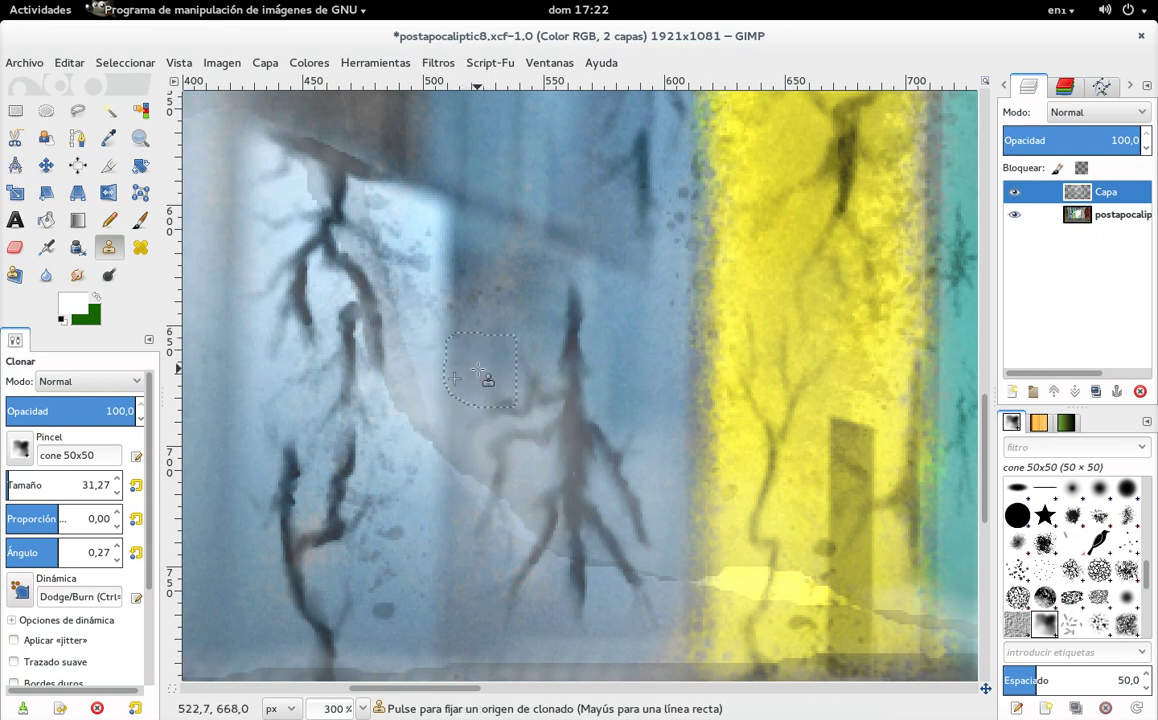
left_click(1110, 214)
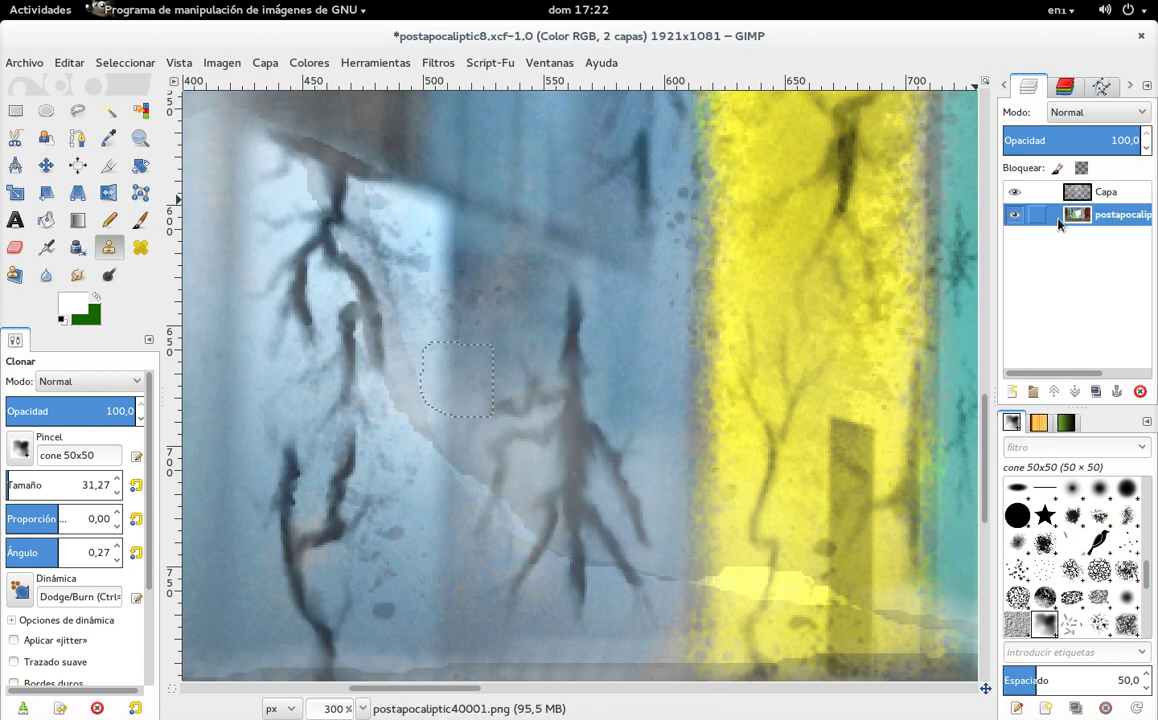
left_click(457, 382, "ctrl")
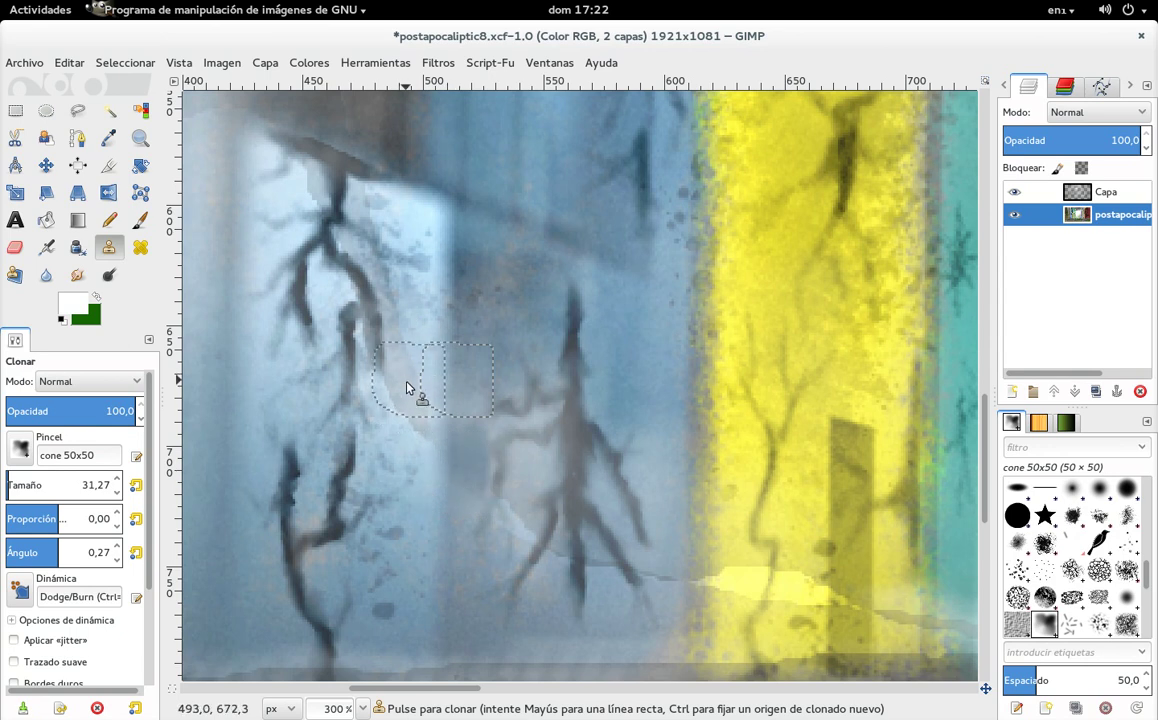
left_click(421, 303, "ctrl")
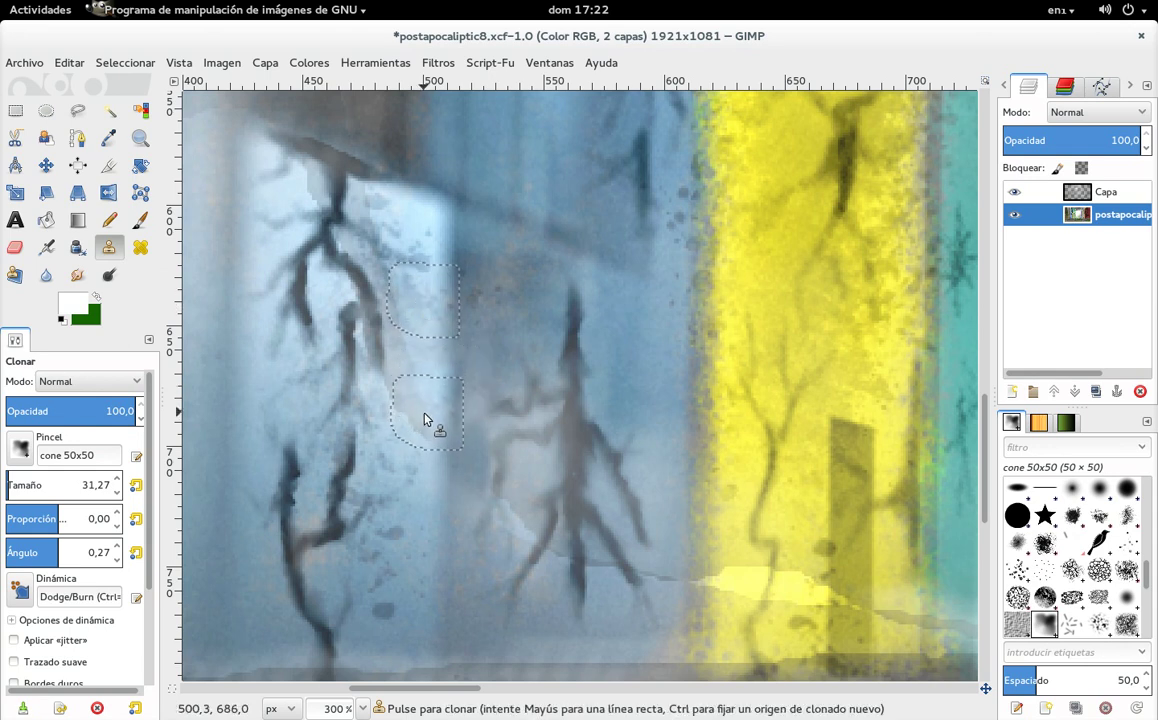
left_click_drag(416, 380, 406, 370)
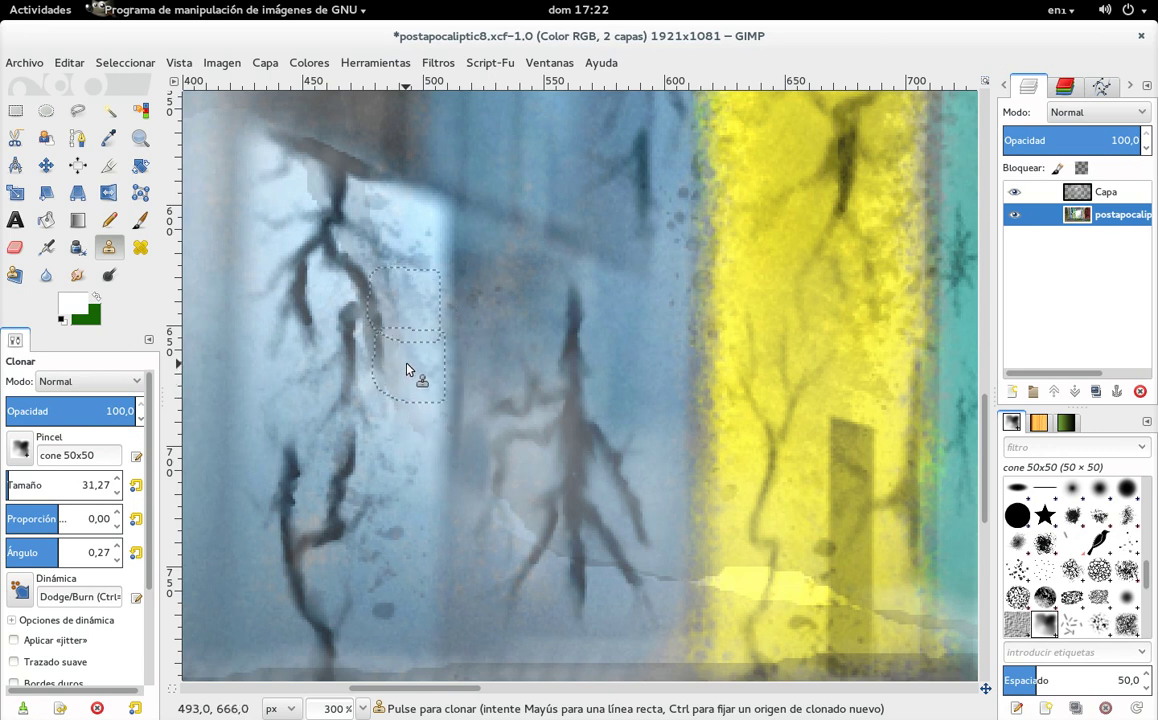
Clone yellow-wall texture over the dark door edge and patch the lower teal column
mouse_move(413, 361)
left_mouse_down()
mouse_move(460, 331)
mouse_move(415, 296)
left_mouse_up()
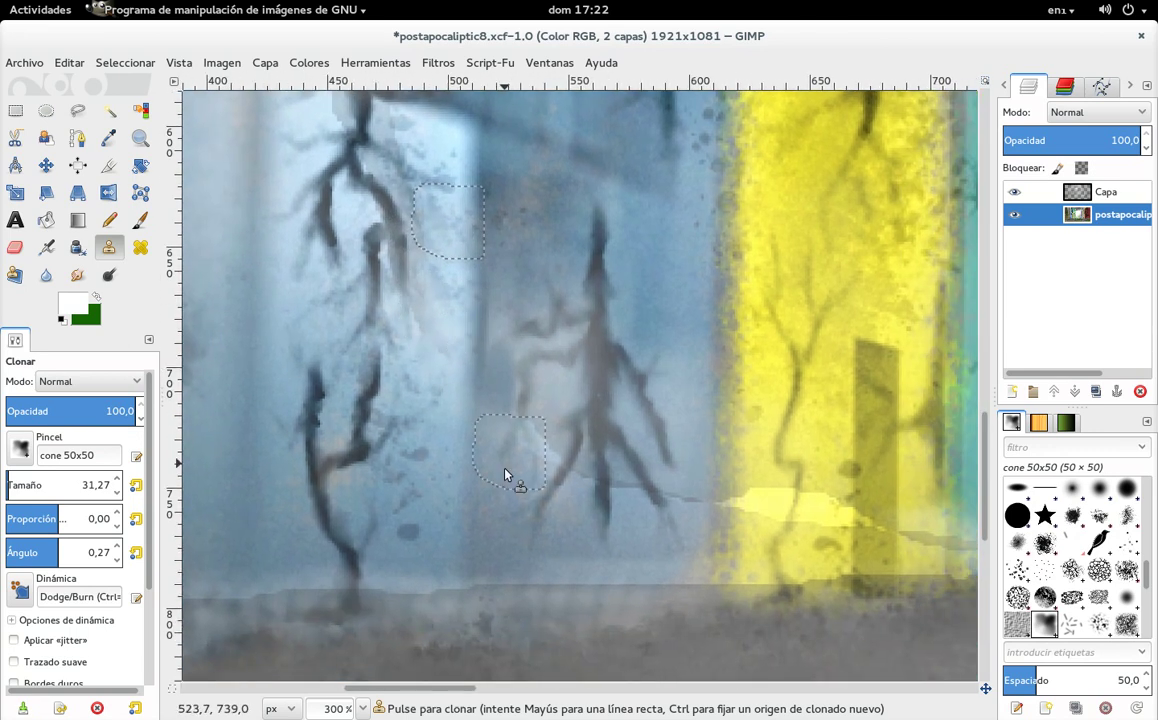
left_click(754, 422, "ctrl")
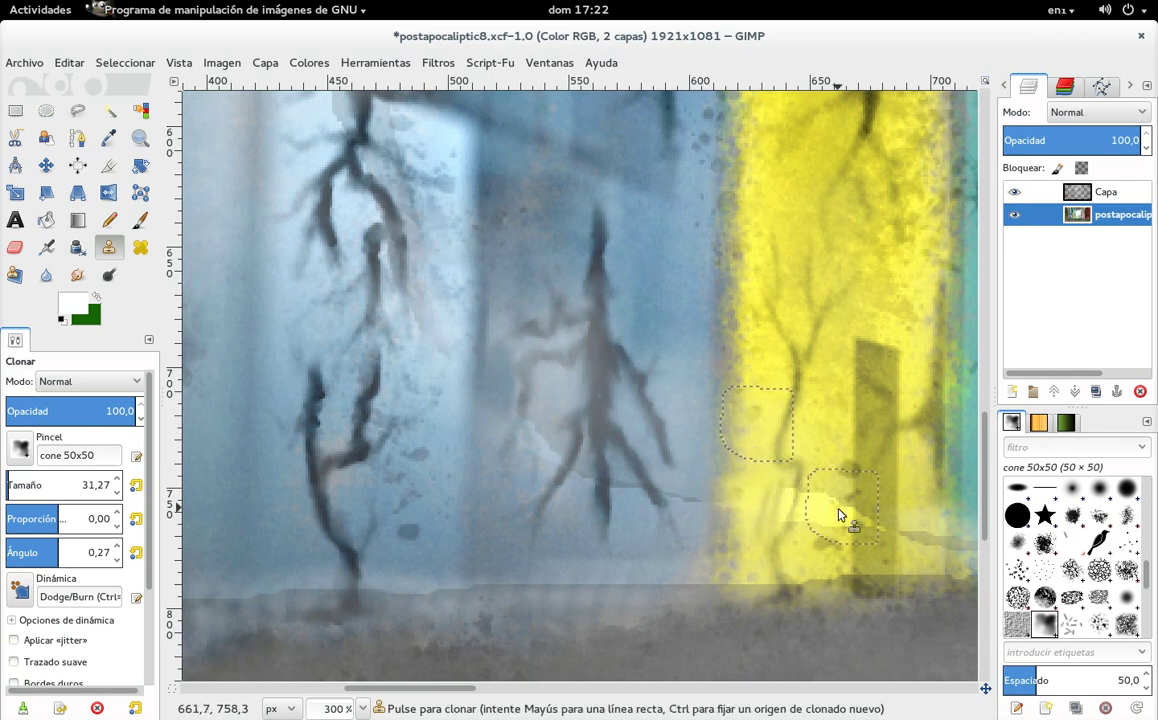
left_click(834, 436, "ctrl")
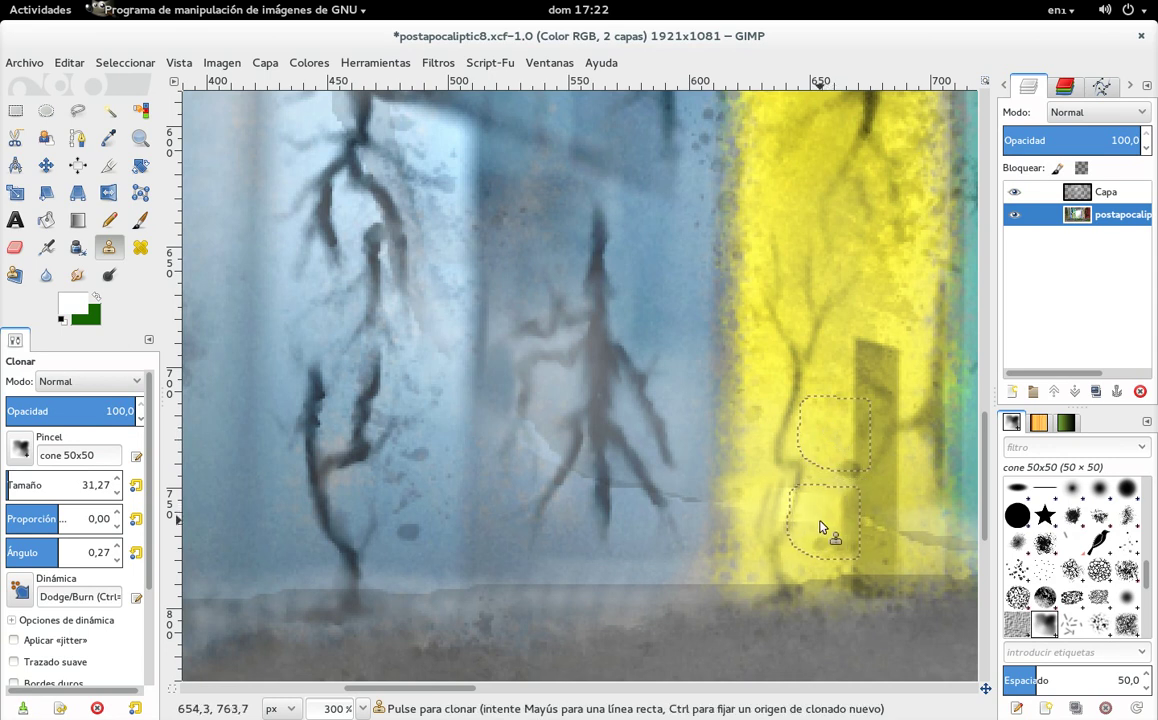
scroll(551, 387, "right", 5)
scroll(551, 387, "down", 2)
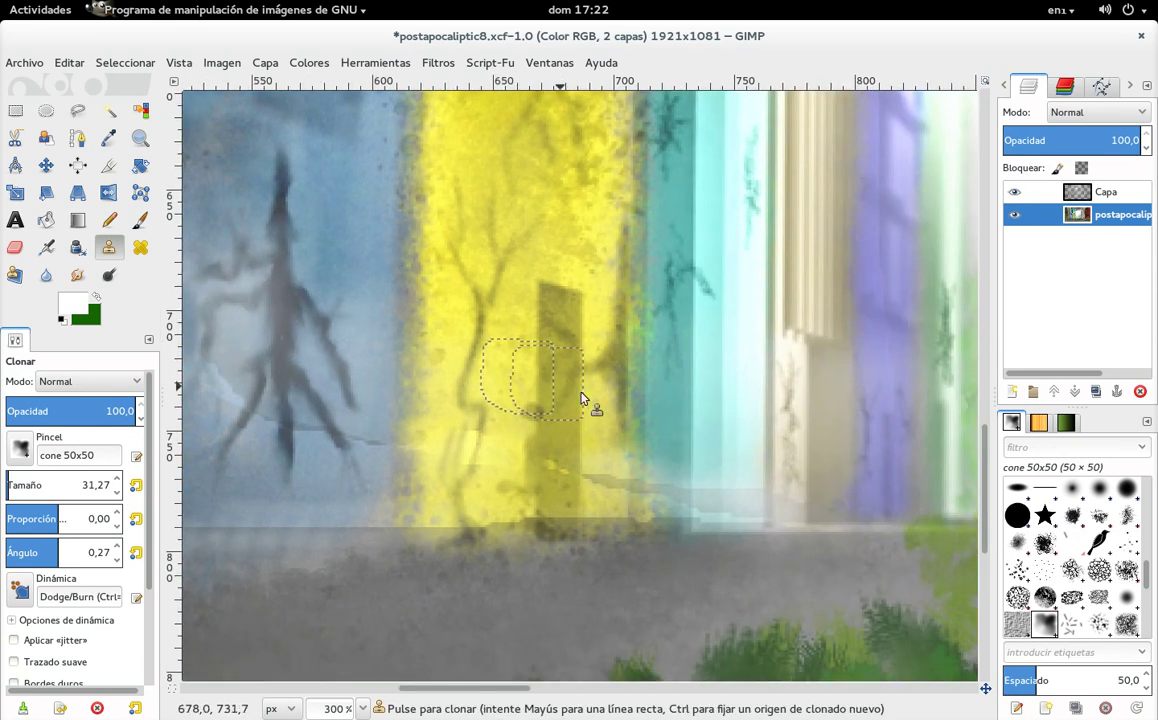
left_click(601, 421, "ctrl")
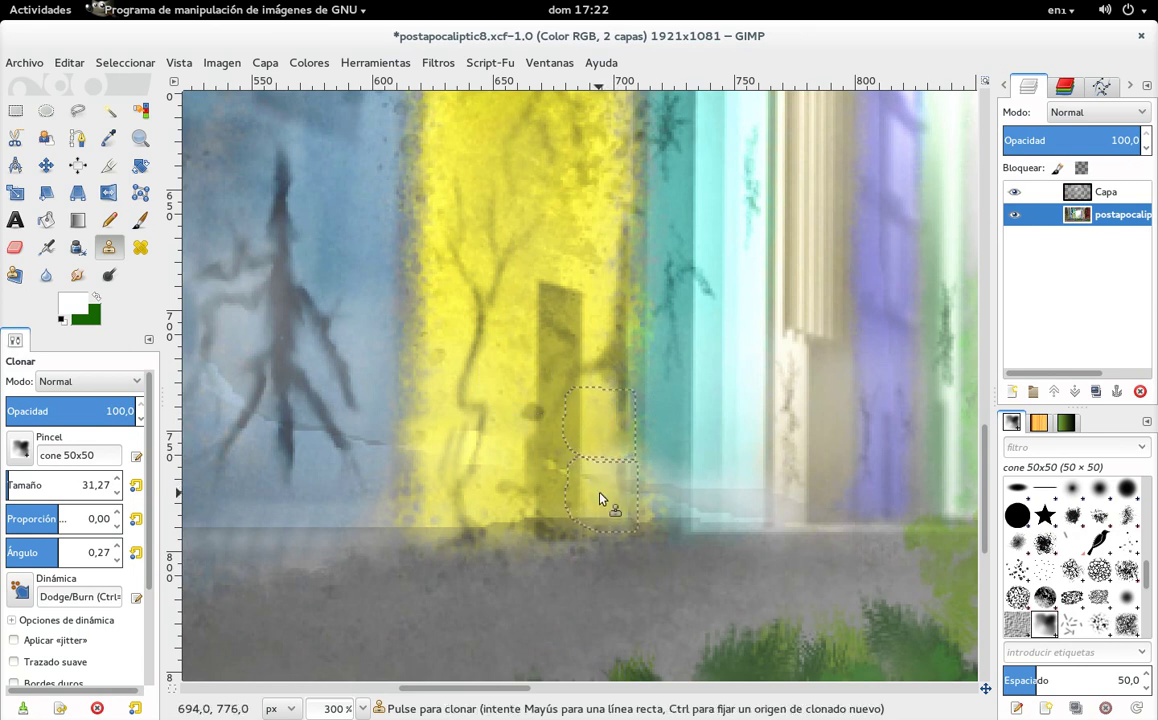
left_click(662, 416, "ctrl")
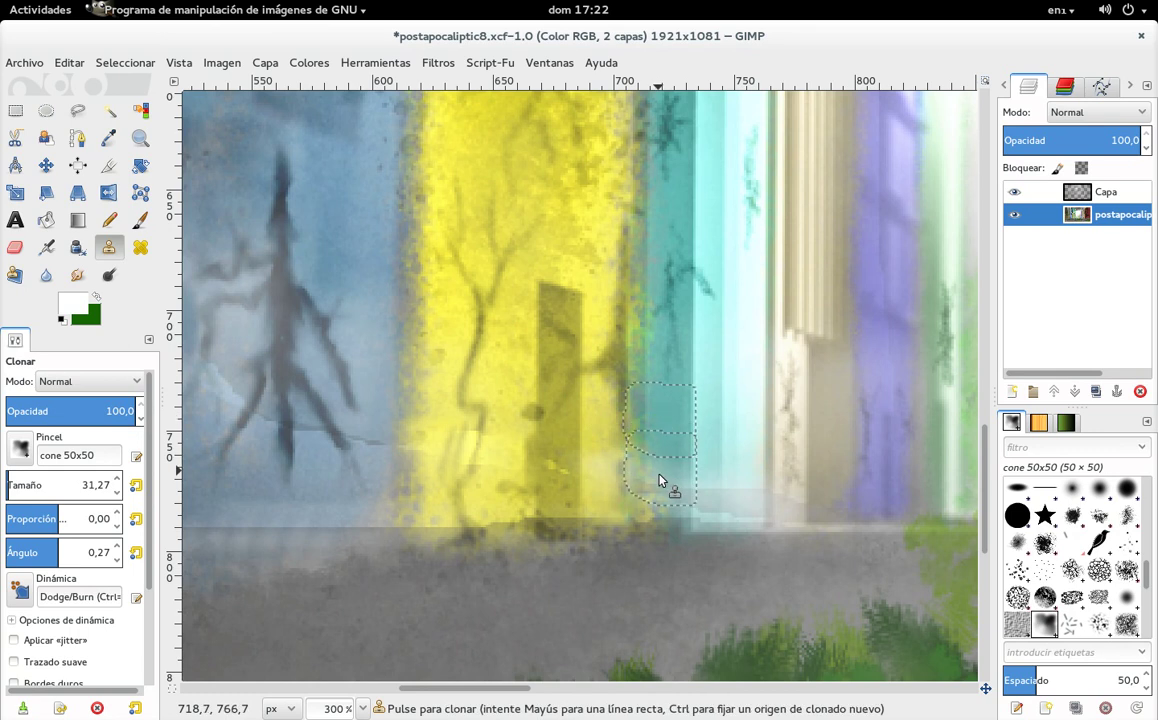
left_click(704, 417, "ctrl")
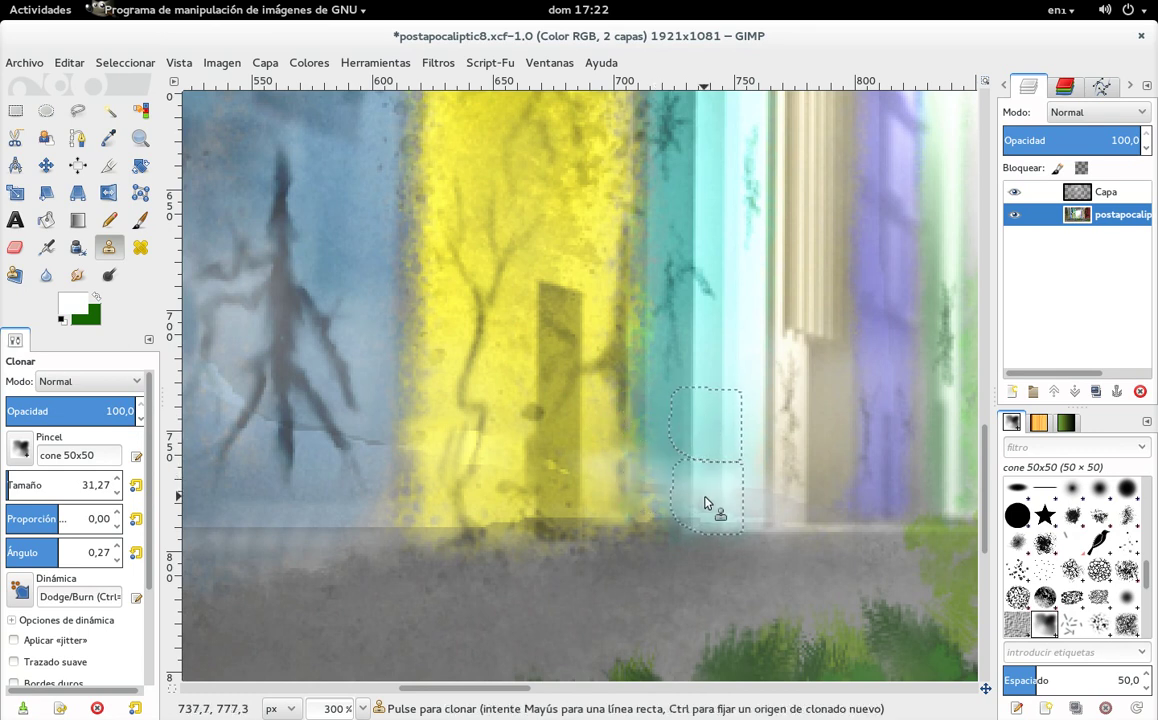
Sample clone sources on the beige column and the blue wall
mouse_move(680, 377)
left_mouse_down()
mouse_move(530, 274)
mouse_move(583, 270)
mouse_move(556, 357)
left_mouse_up()
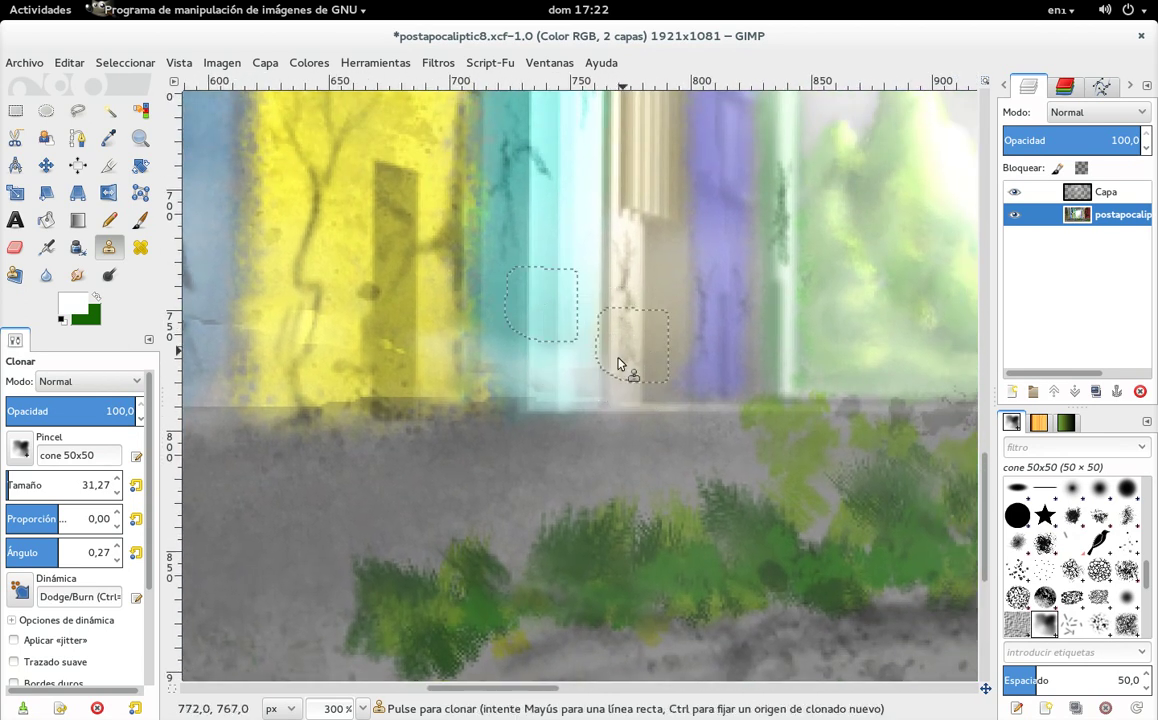
left_click(624, 340, "ctrl")
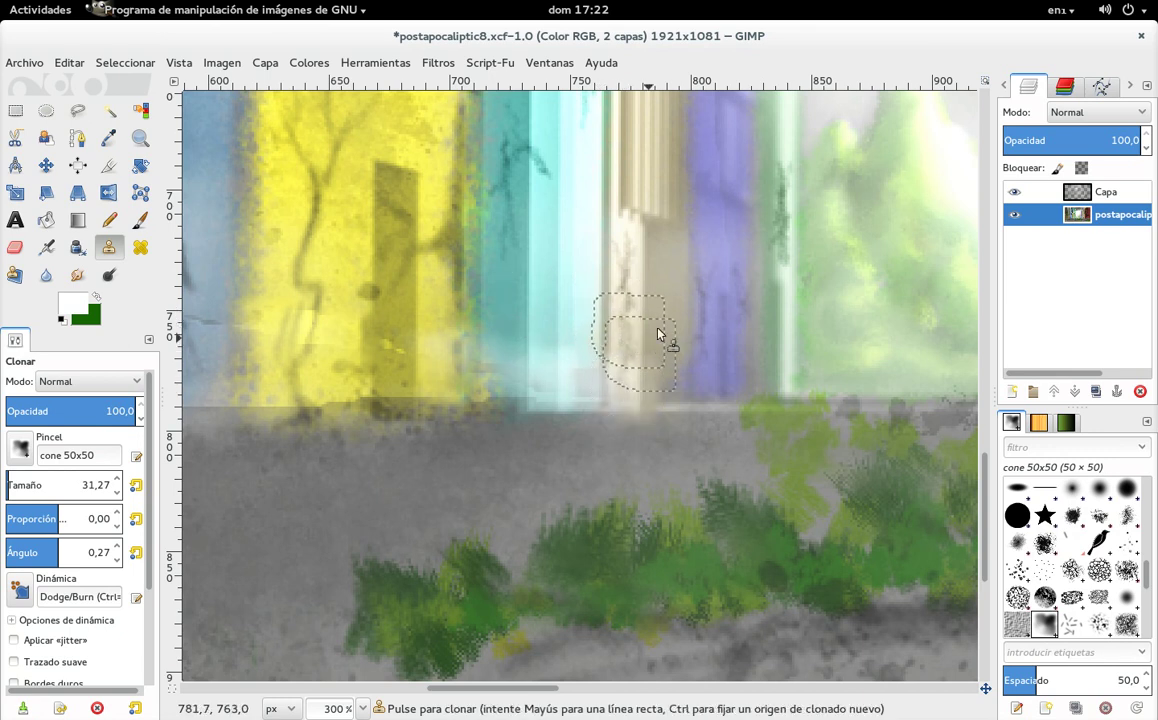
scroll(530, 305, "down", 1)
scroll(600, 260, "left", 3)
scroll(650, 240, "left", 2)
scroll(560, 262, "left", 3)
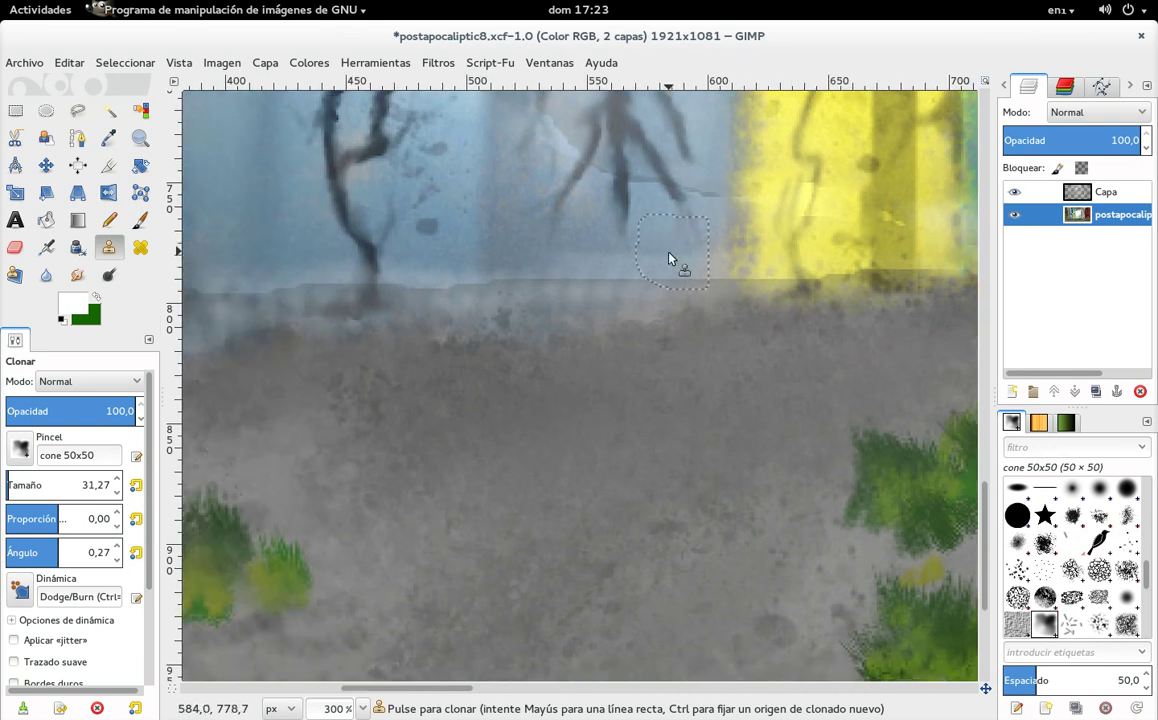
scroll(700, 272, "left", 1)
scroll(735, 288, "up", 2)
scroll(698, 414, "left", 2)
scroll(719, 406, "left", 3)
scroll(719, 406, "up", 1)
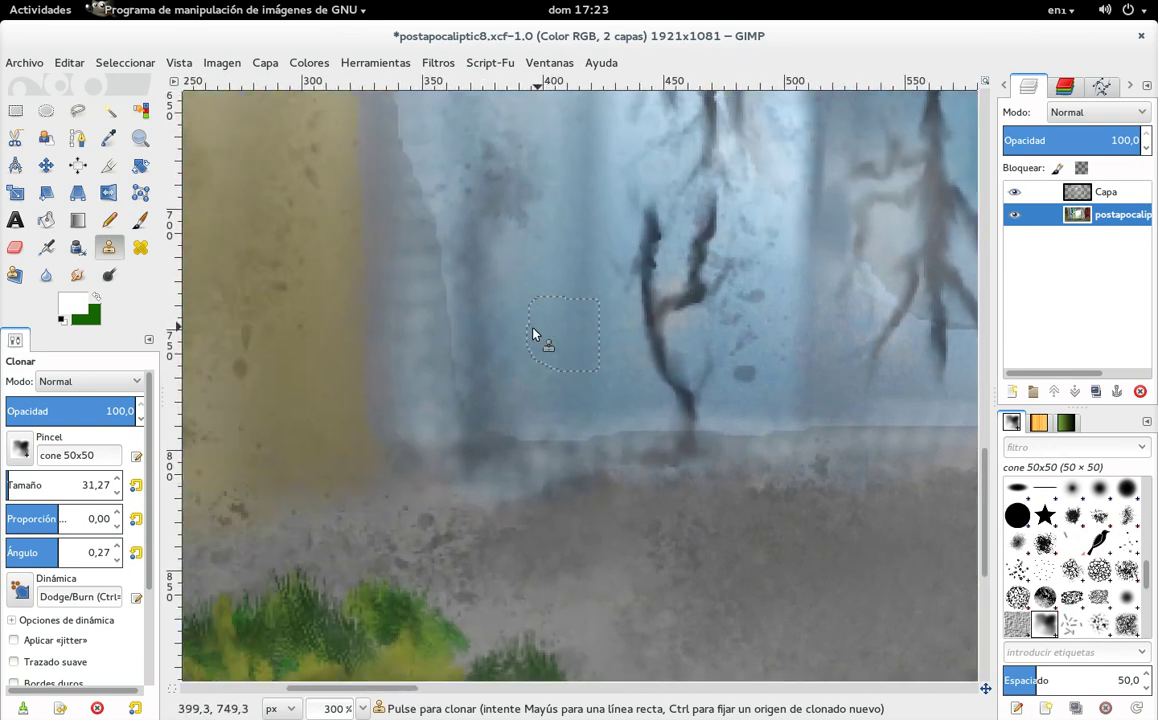
scroll(538, 336, "left", 2)
left_click(593, 216, "ctrl")
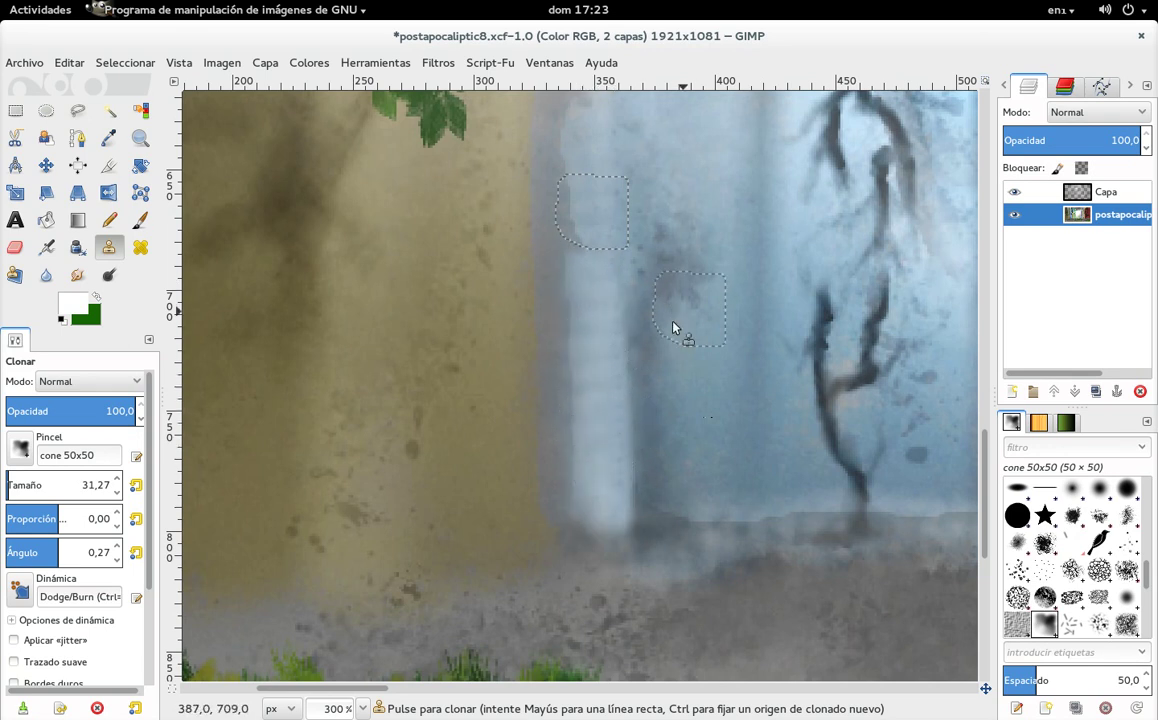
Sample the lower wall, then set a new clone source on the grey wall
scroll(560, 300, "up", 3)
scroll(572, 362, "up", 2)
scroll(572, 362, "right", 2)
scroll(572, 362, "up", 1)
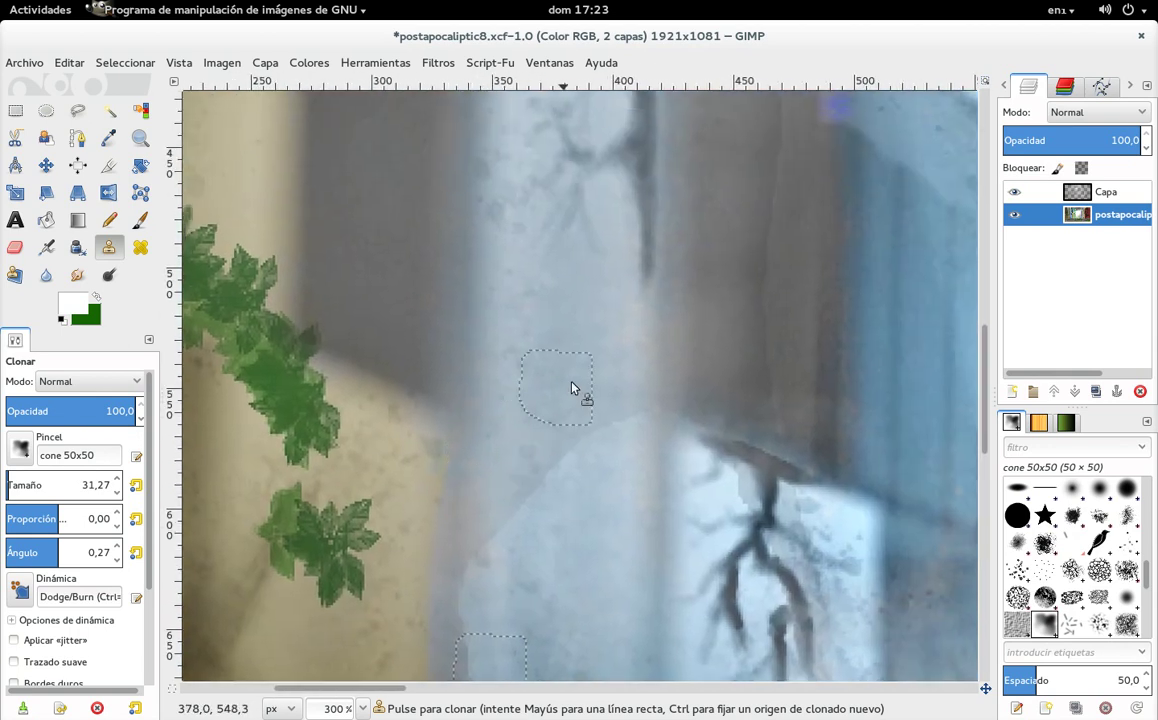
scroll(602, 408, "right", 2)
scroll(466, 484, "up", 1)
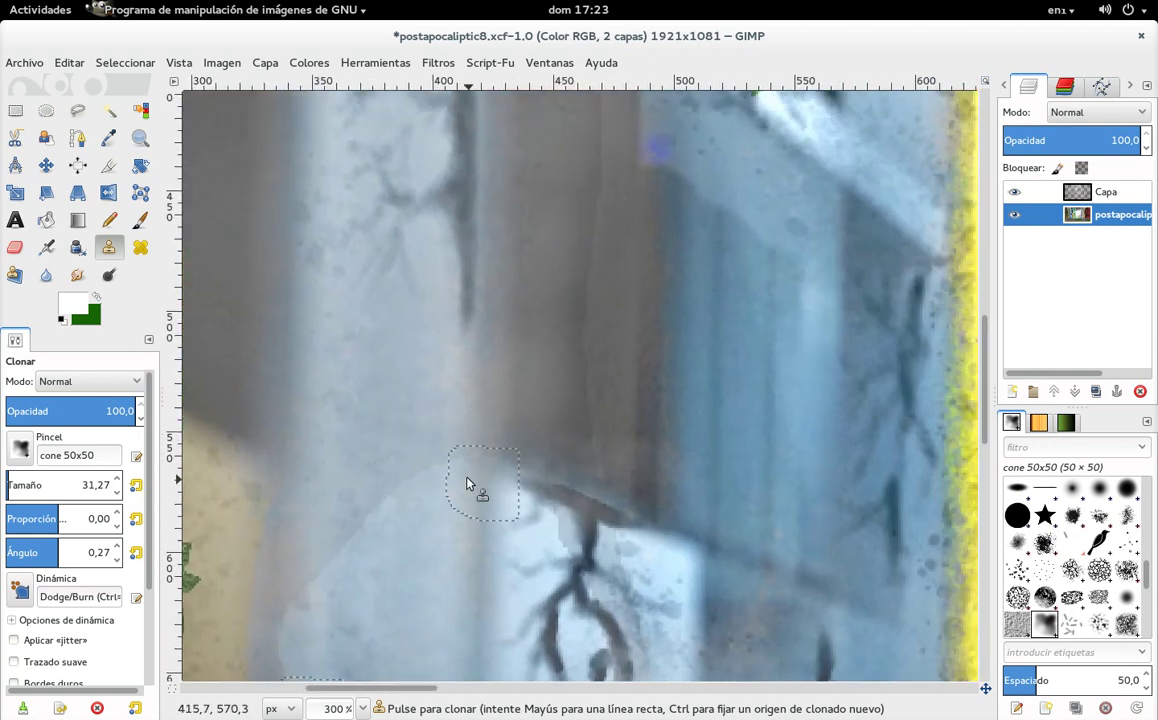
left_click(429, 540, "ctrl")
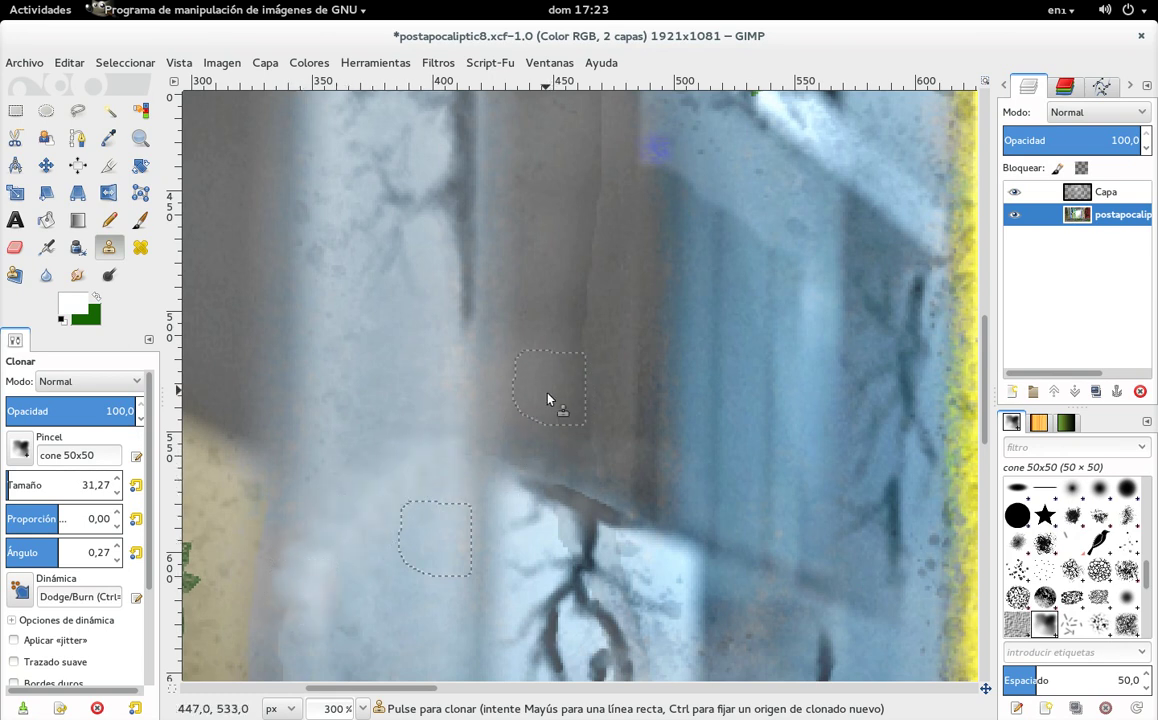
key("ctrl")
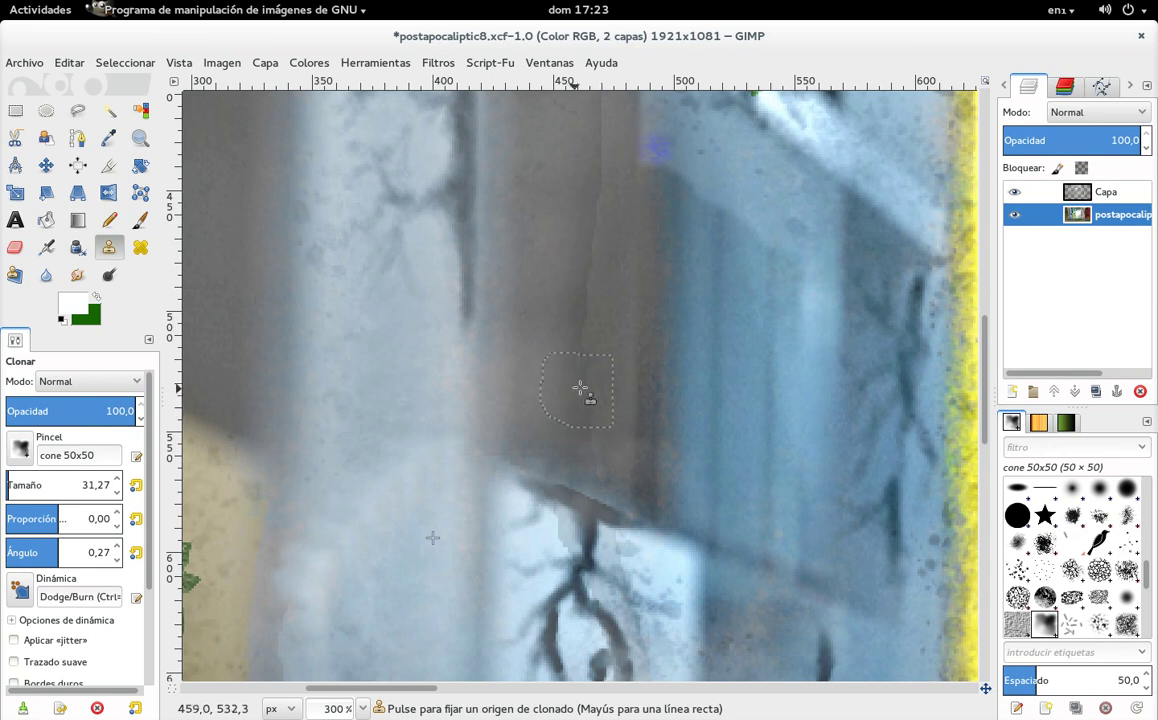
left_click(621, 338, "ctrl")
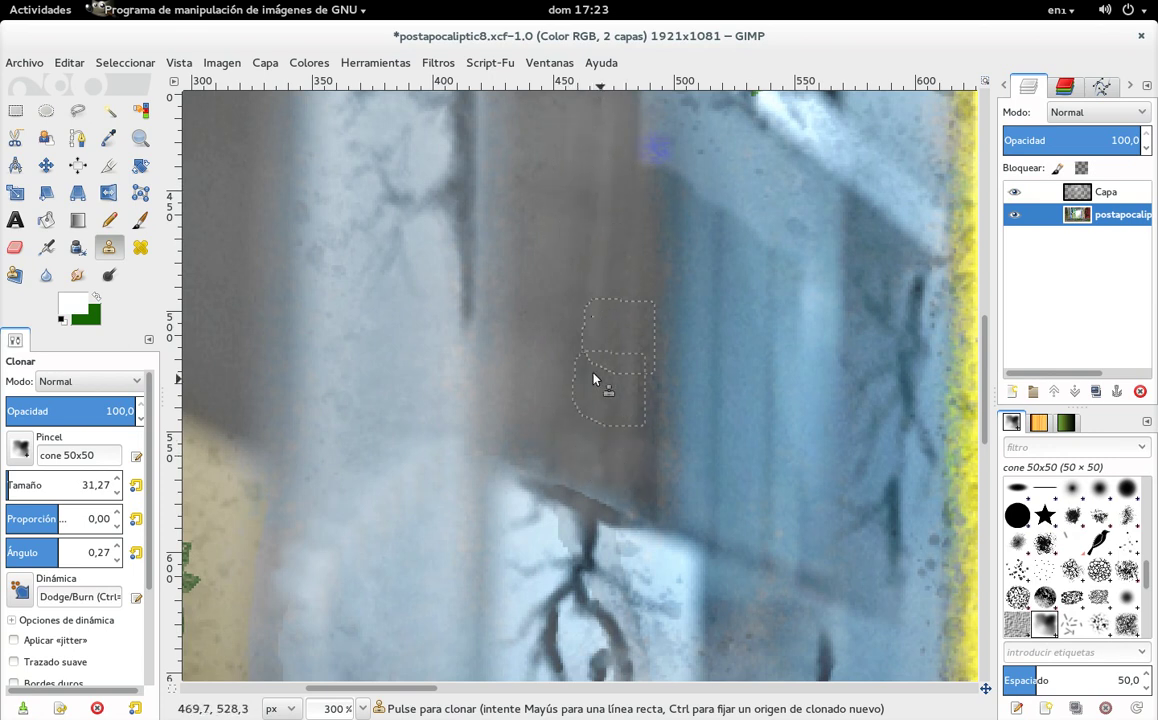
Clone the bright diagonal light beam to extend it up-left, sampling beside the beam
scroll(476, 406, "right", 3)
scroll(618, 473, "up", 5)
scroll(667, 408, "up", 3)
scroll(644, 550, "up", 2)
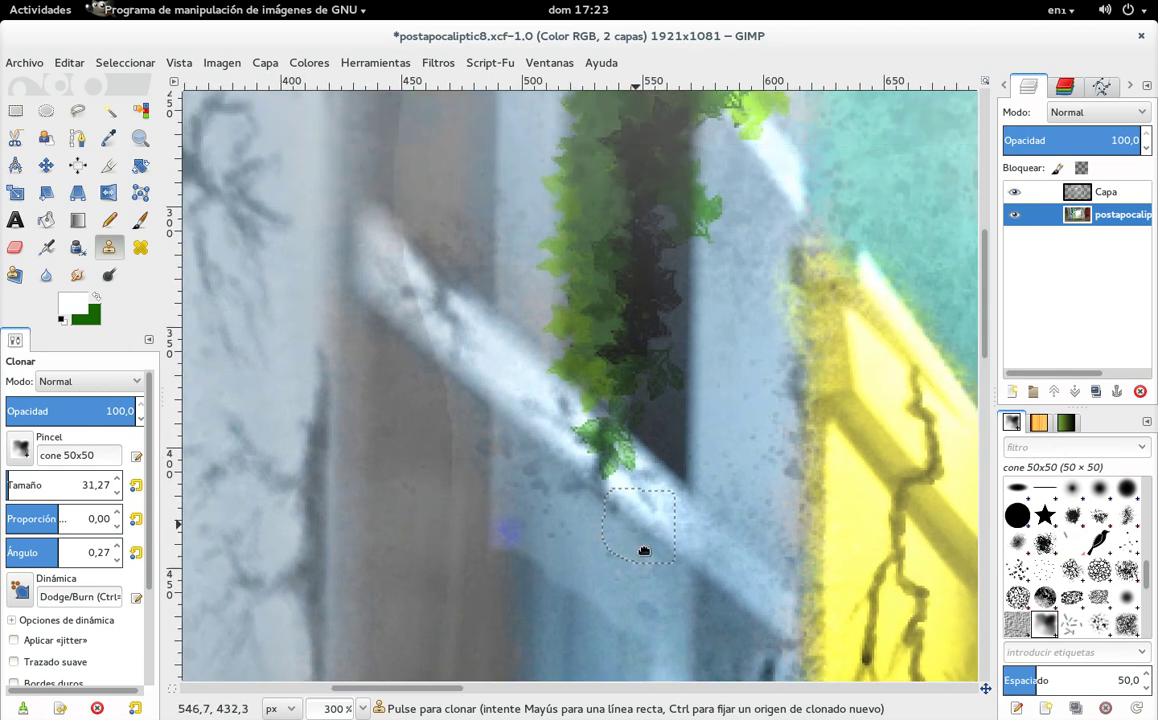
scroll(644, 550, "up", 1)
scroll(644, 550, "left", 1)
left_click(525, 386, "ctrl")
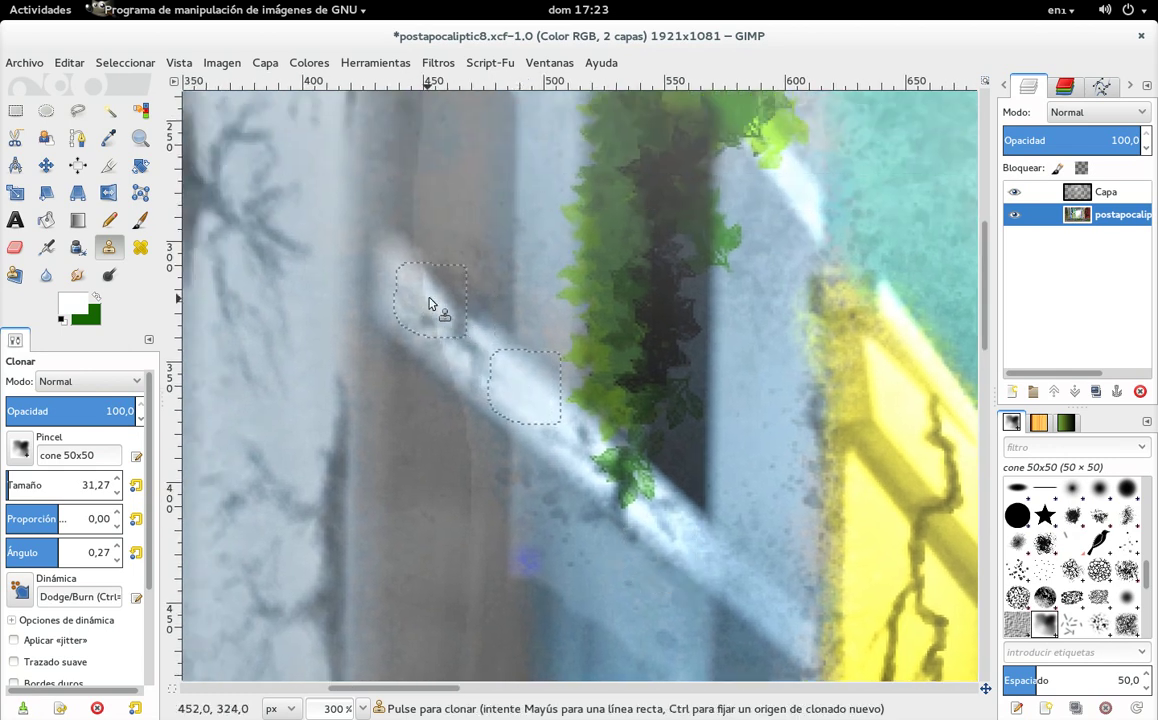
left_click_drag(421, 305, 406, 284)
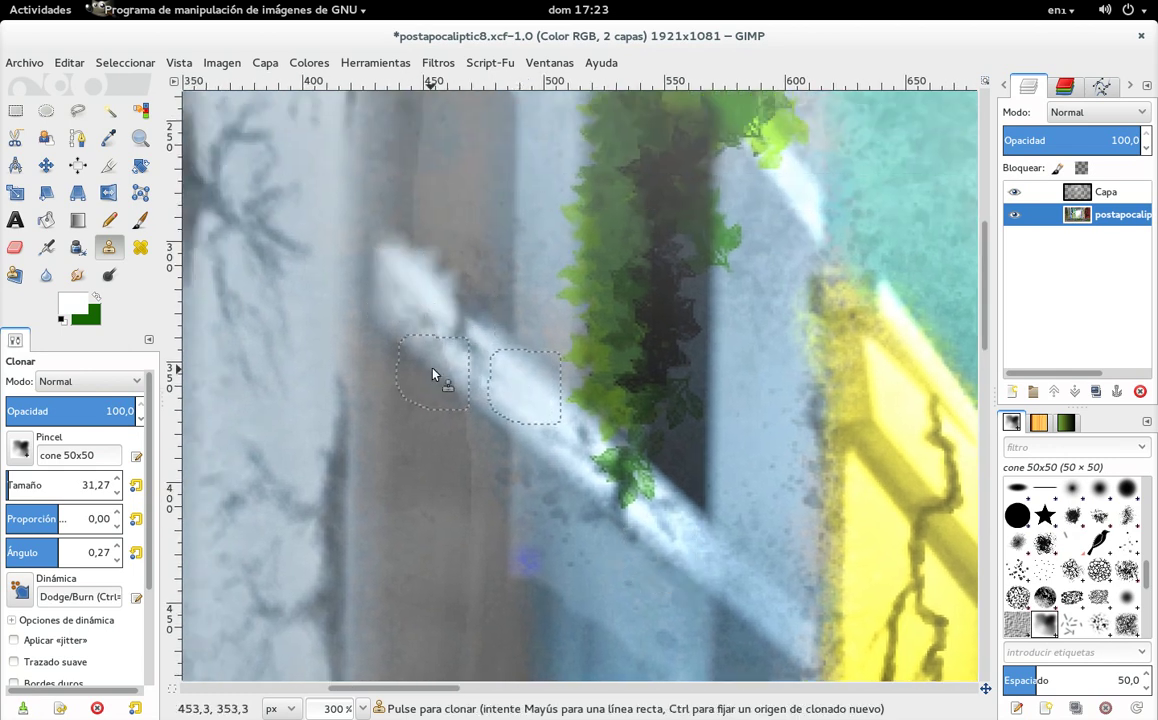
scroll(496, 287, "down", 5)
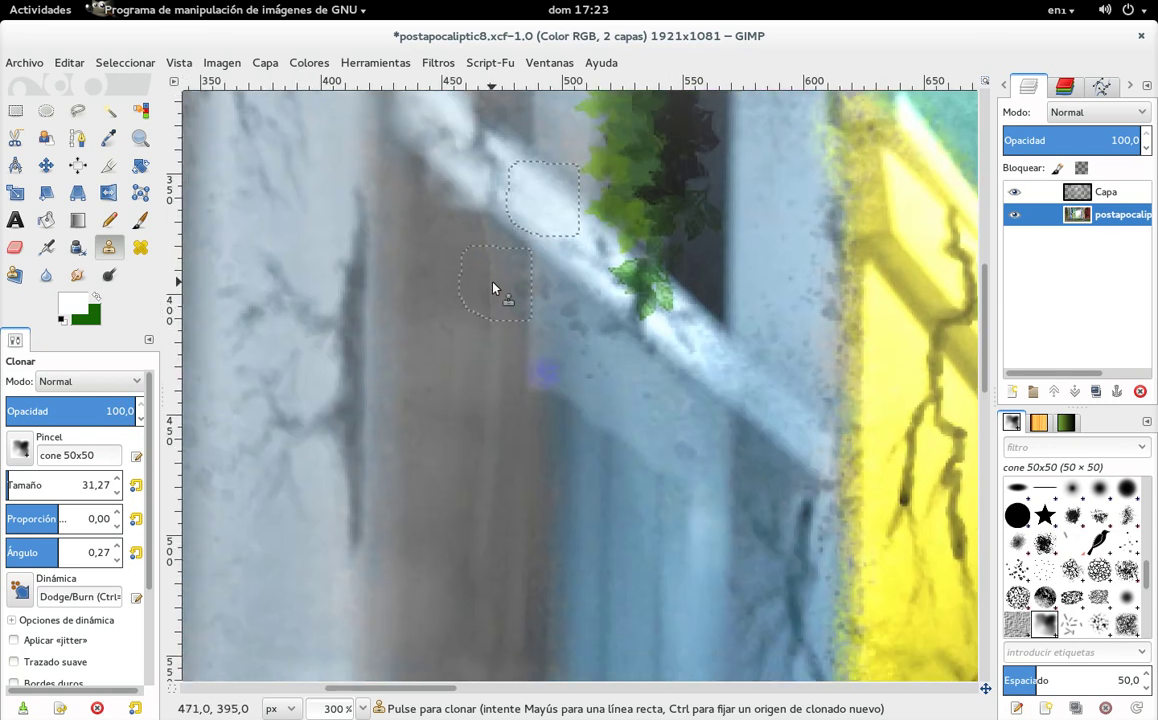
left_click(505, 291, "ctrl")
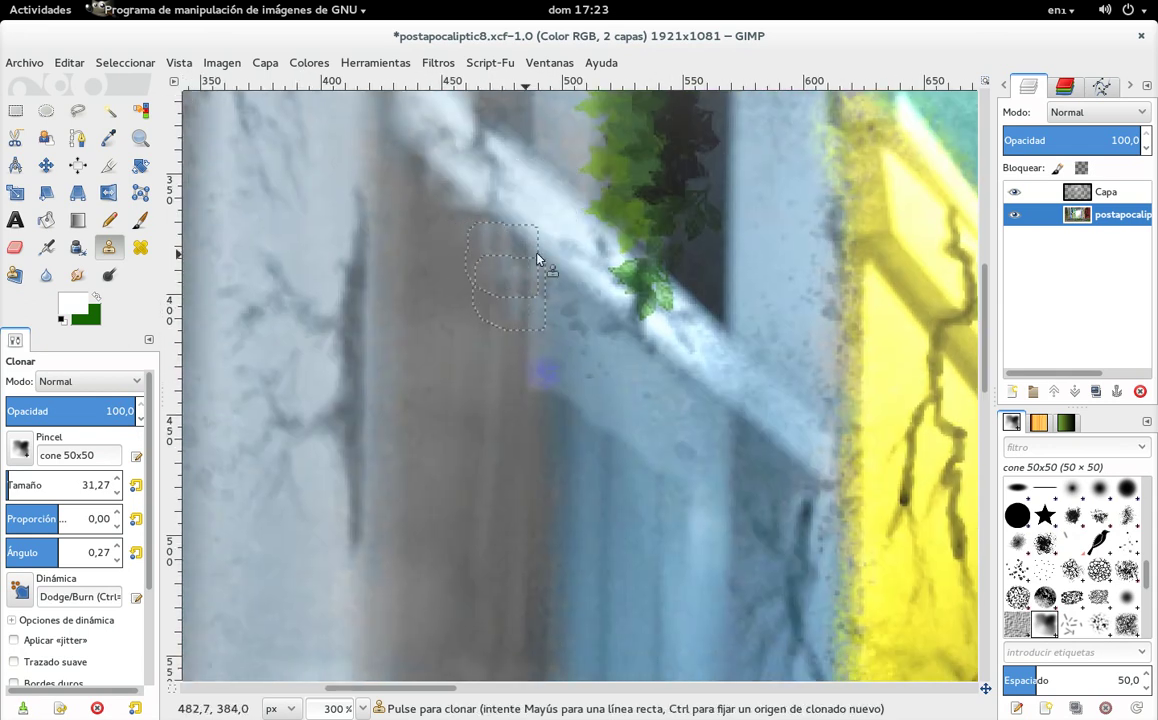
scroll(540, 258, "up", 6)
scroll(571, 339, "right", 10)
scroll(530, 340, "left", 10)
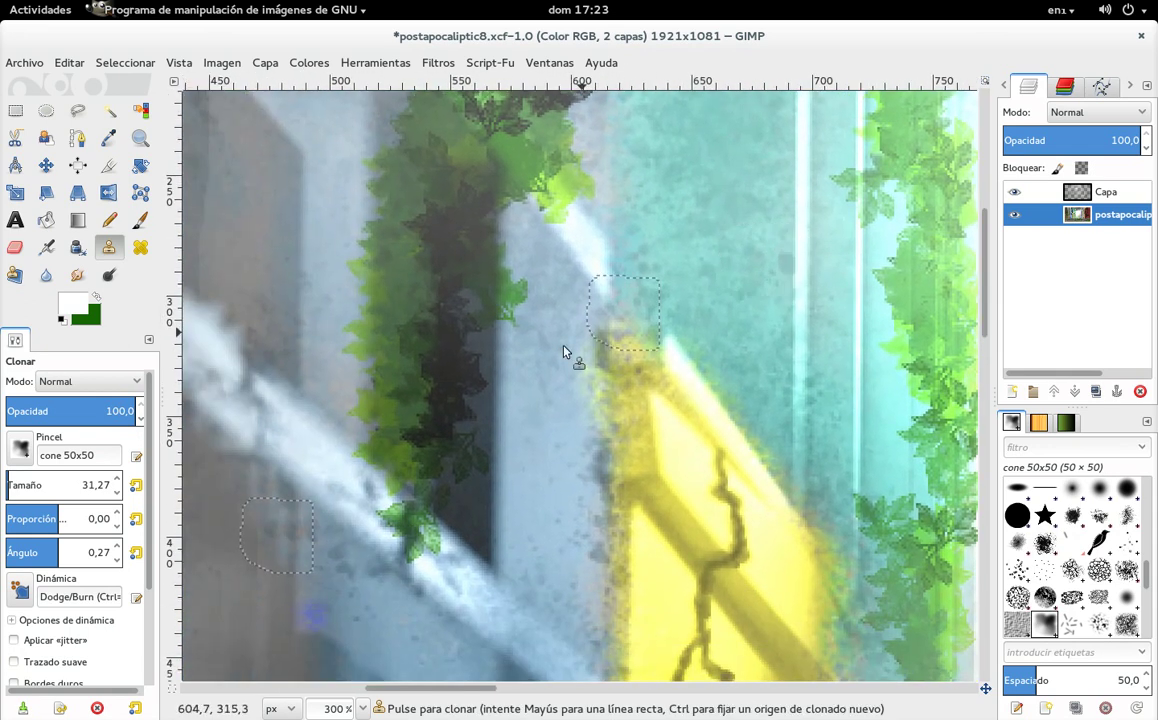
scroll(700, 320, "left", 5)
scroll(690, 336, "down", 8)
scroll(510, 268, "down", 2)
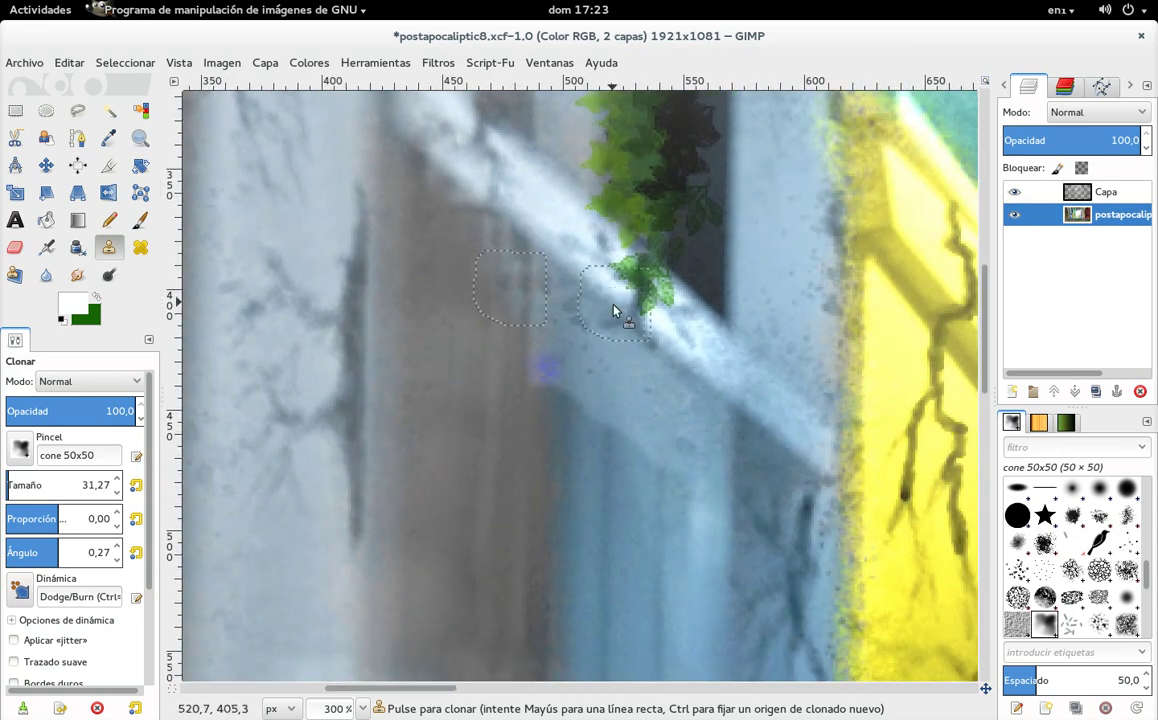
scroll(618, 312, "down", 2)
scroll(650, 295, "down", 2)
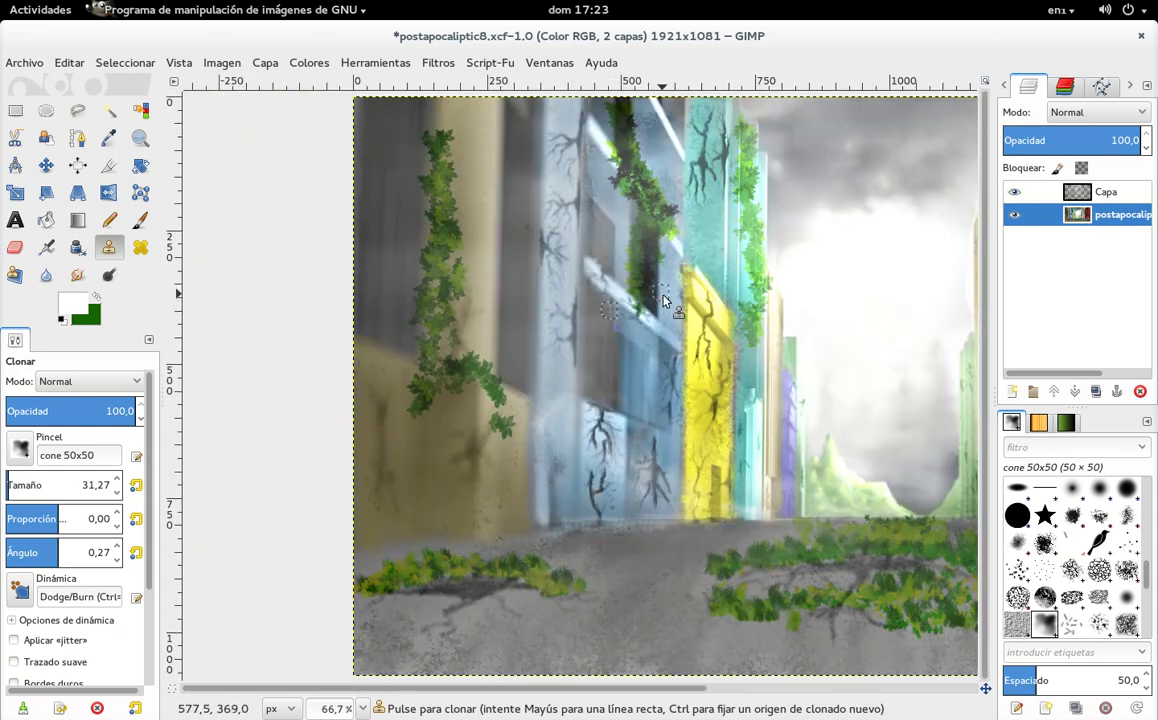
scroll(654, 295, "up", 1)
scroll(654, 295, "right", 2)
right_click(572, 345)
left_click(631, 310)
scroll(638, 322, "down", 3)
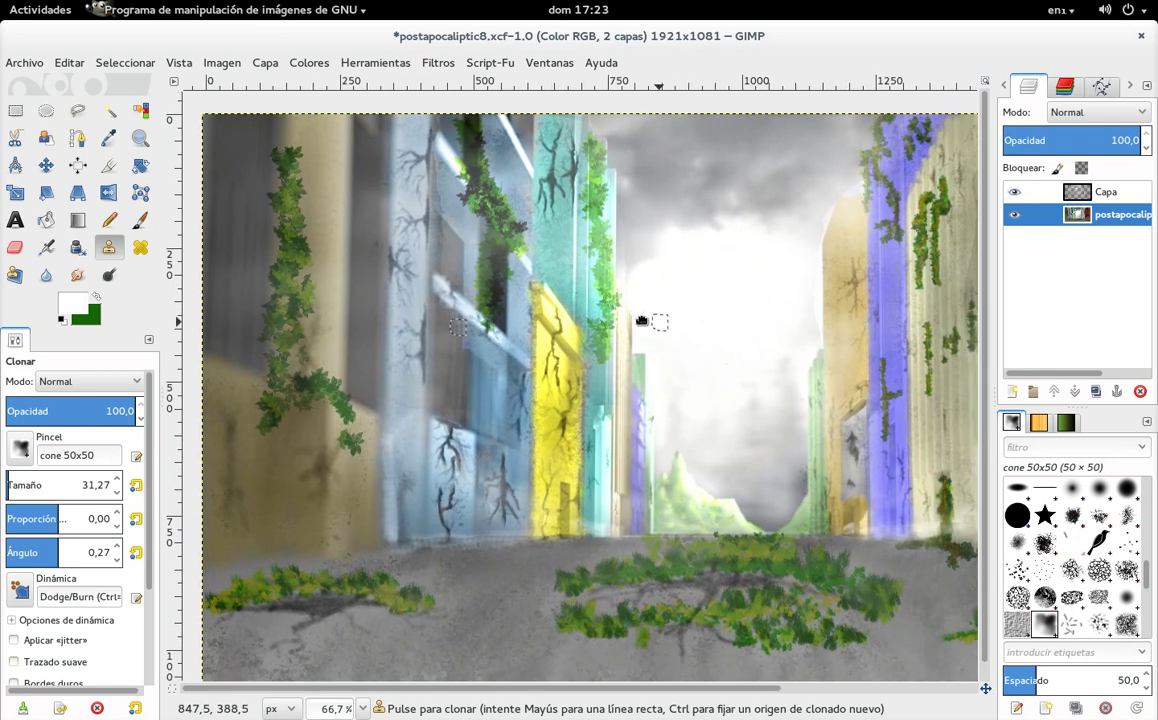
scroll(638, 322, "right", 3)
scroll(660, 318, "down", 2)
scroll(676, 318, "right", 2)
scroll(676, 318, "up", 4)
scroll(600, 340, "right", 3)
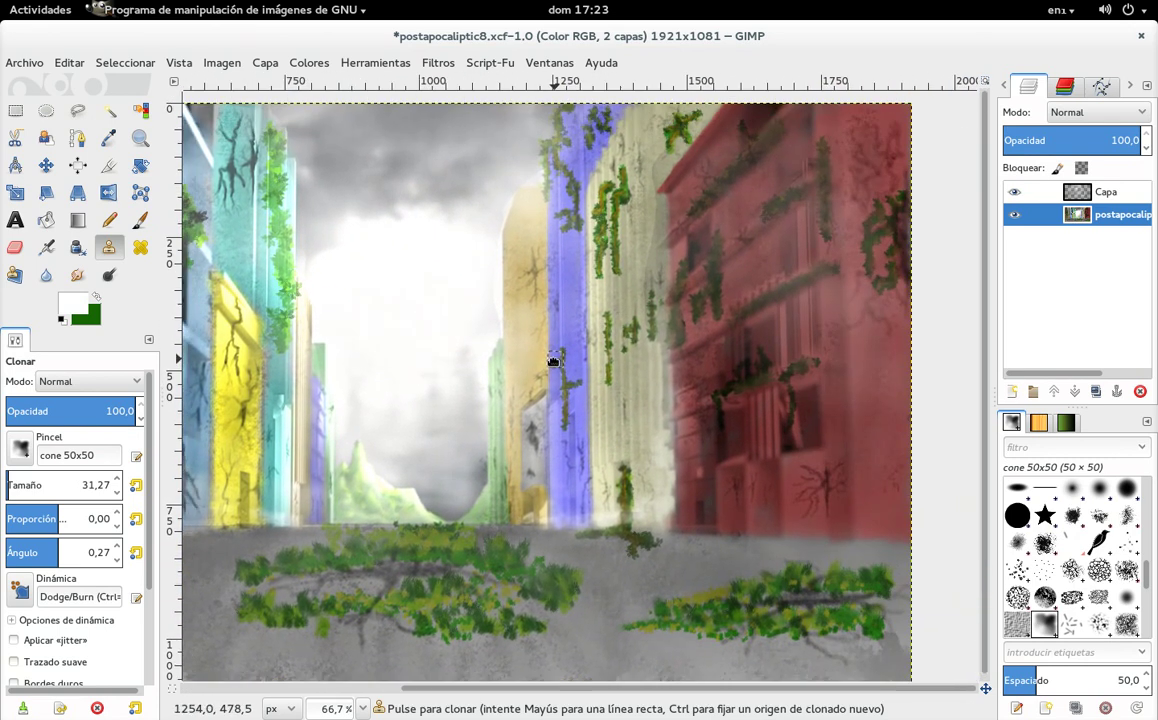
scroll(574, 362, "left", 1)
scroll(646, 336, "left", 1)
scroll(676, 336, "down", 1)
scroll(676, 336, "left", 1)
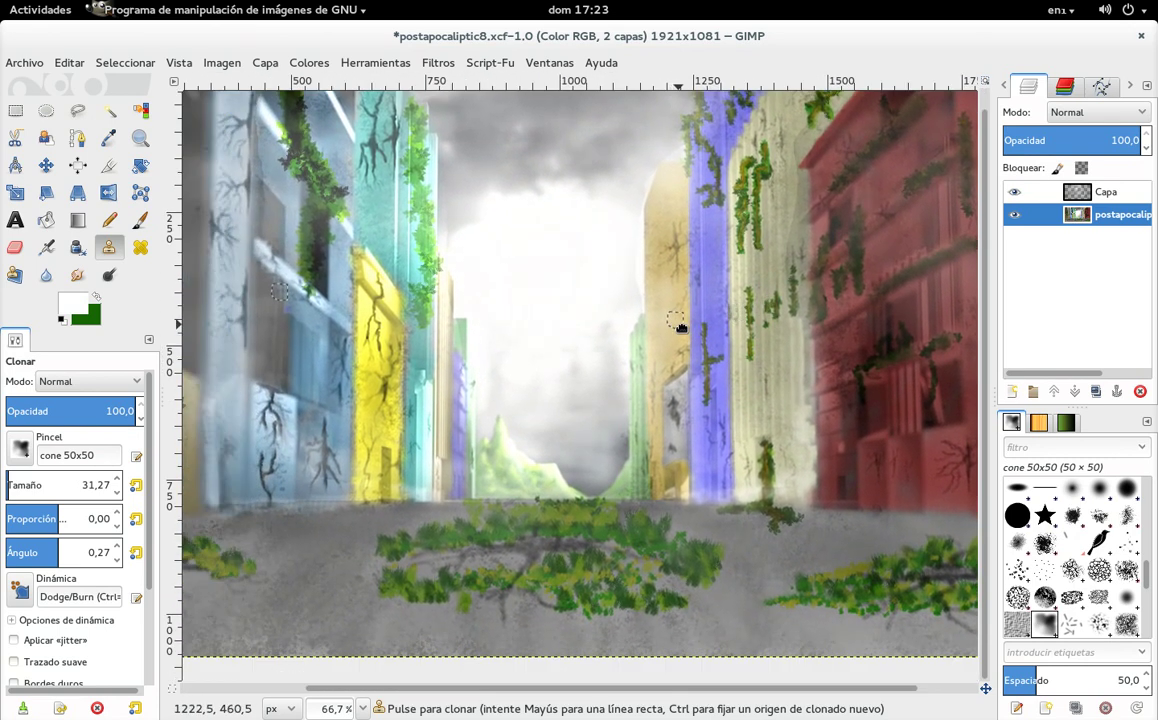
scroll(700, 330, "left", 1)
scroll(760, 338, "left", 2)
Save the painting as postapocaliptico9.xcf in the Proyectos › GIMP folder
key("ctrl+shift+s")
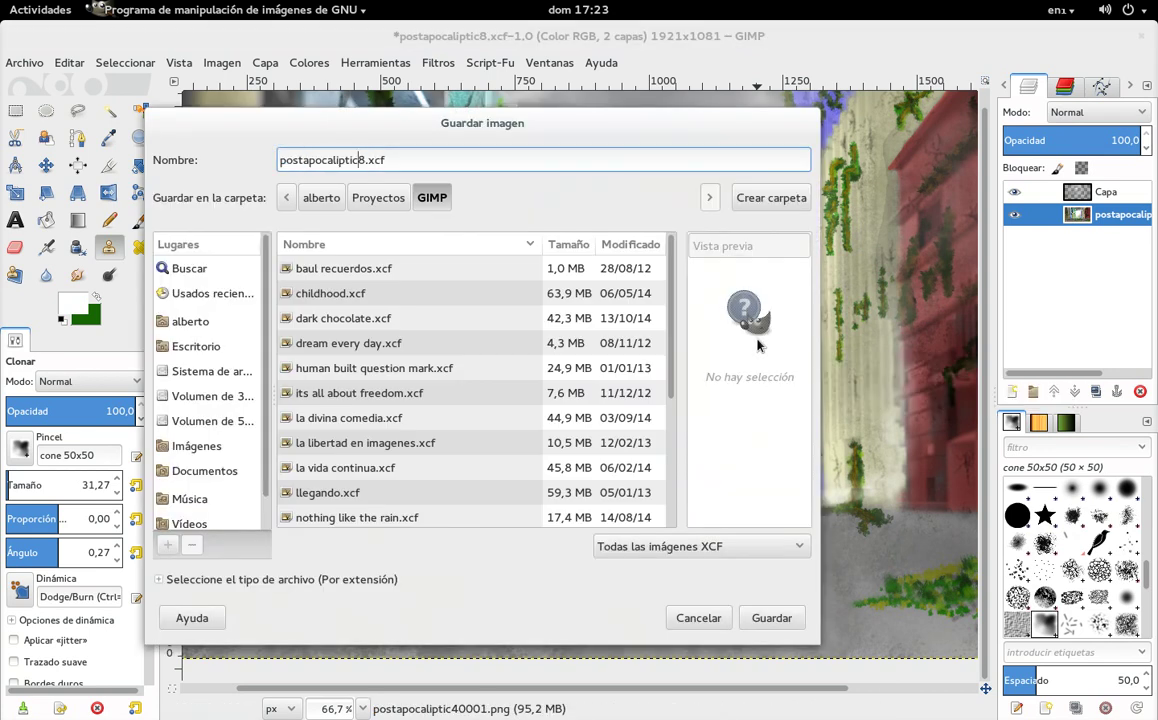
type("o9")
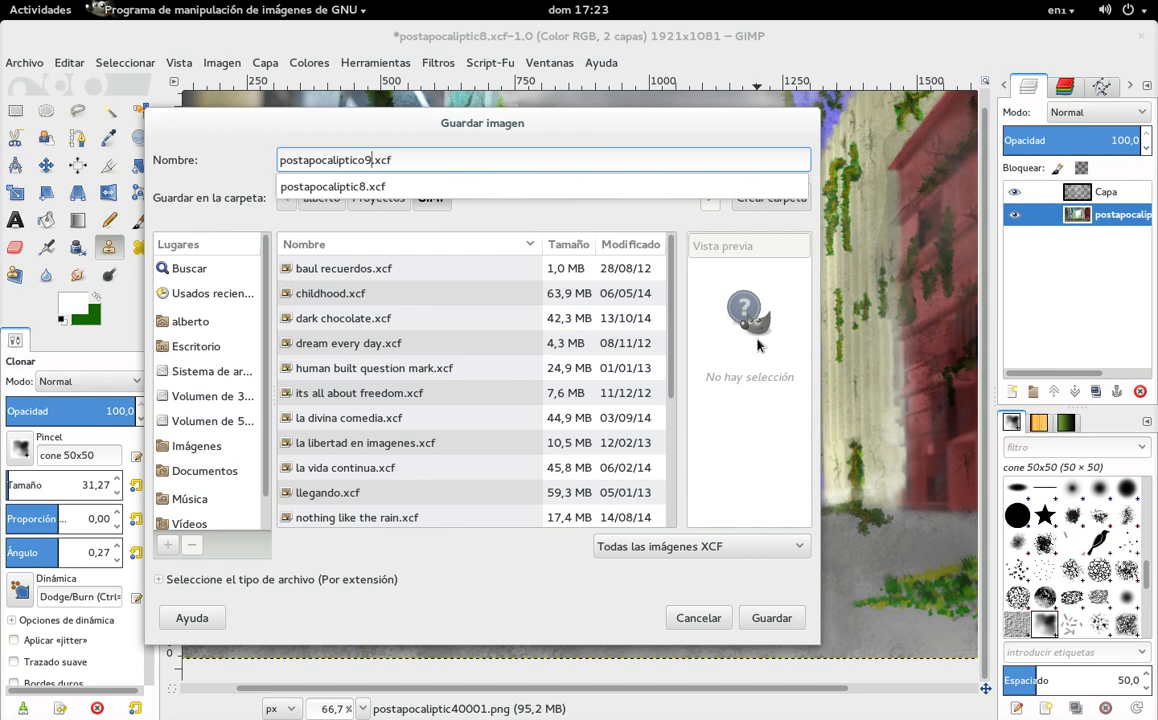
key("Escape")
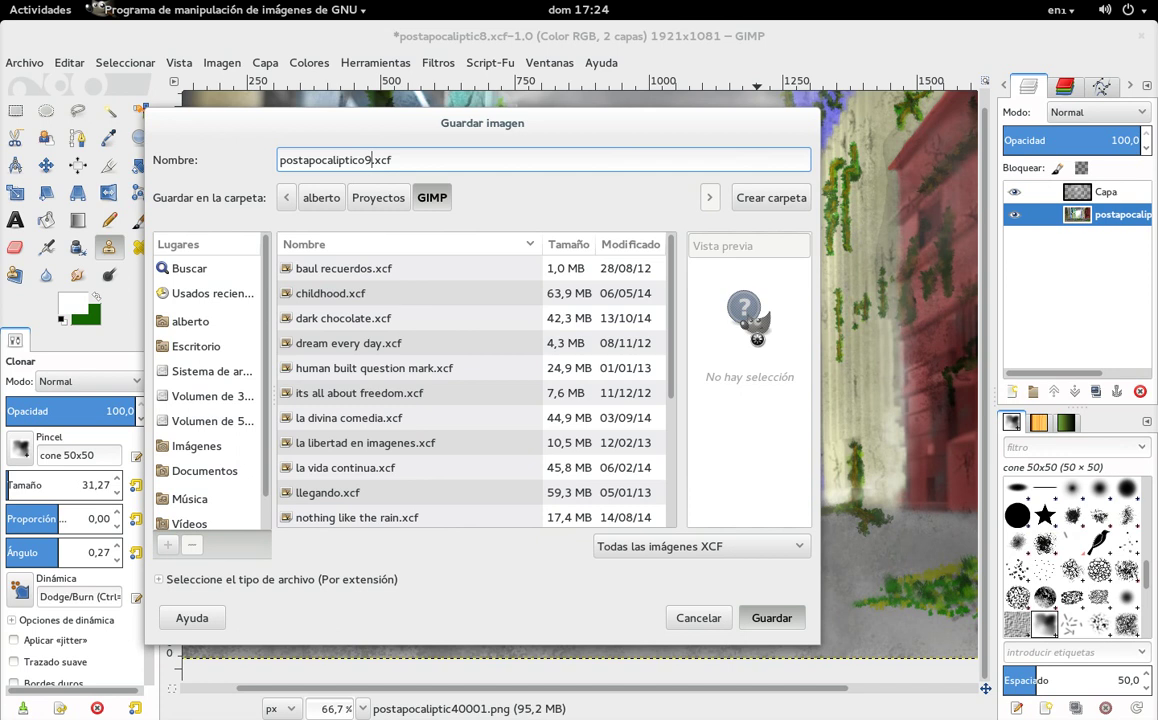
key("Return")
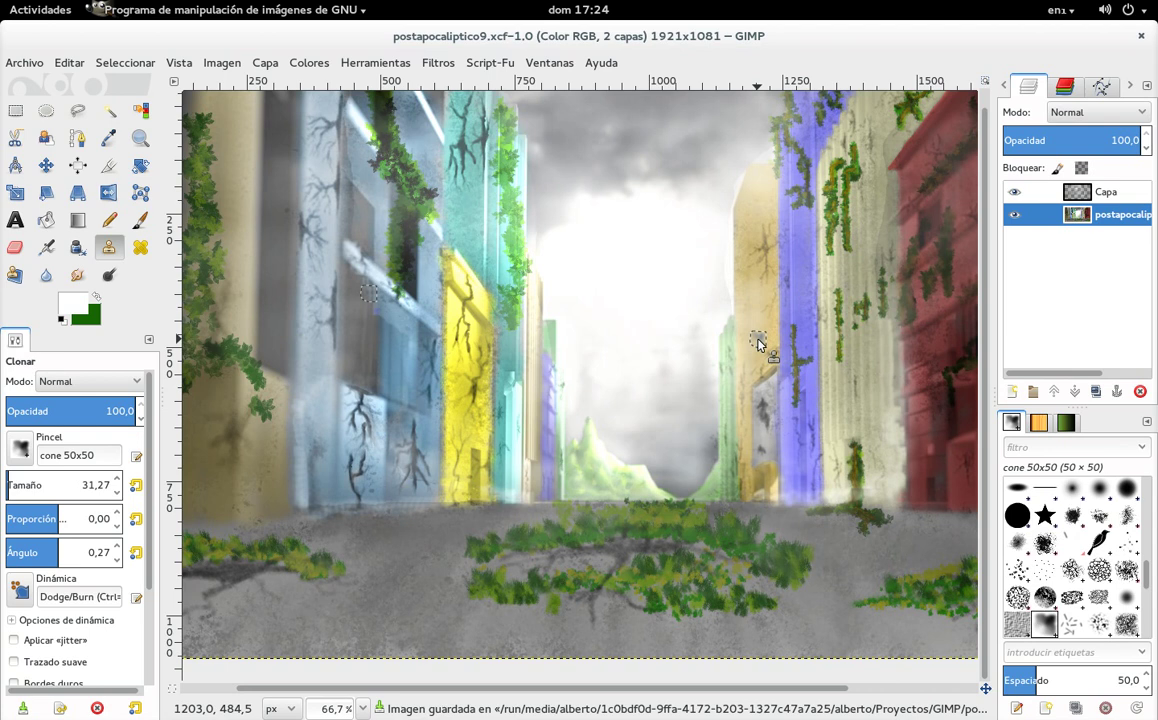
Stamp clean cloned wall texture onto the upper beige wall
left_click(869, 303)
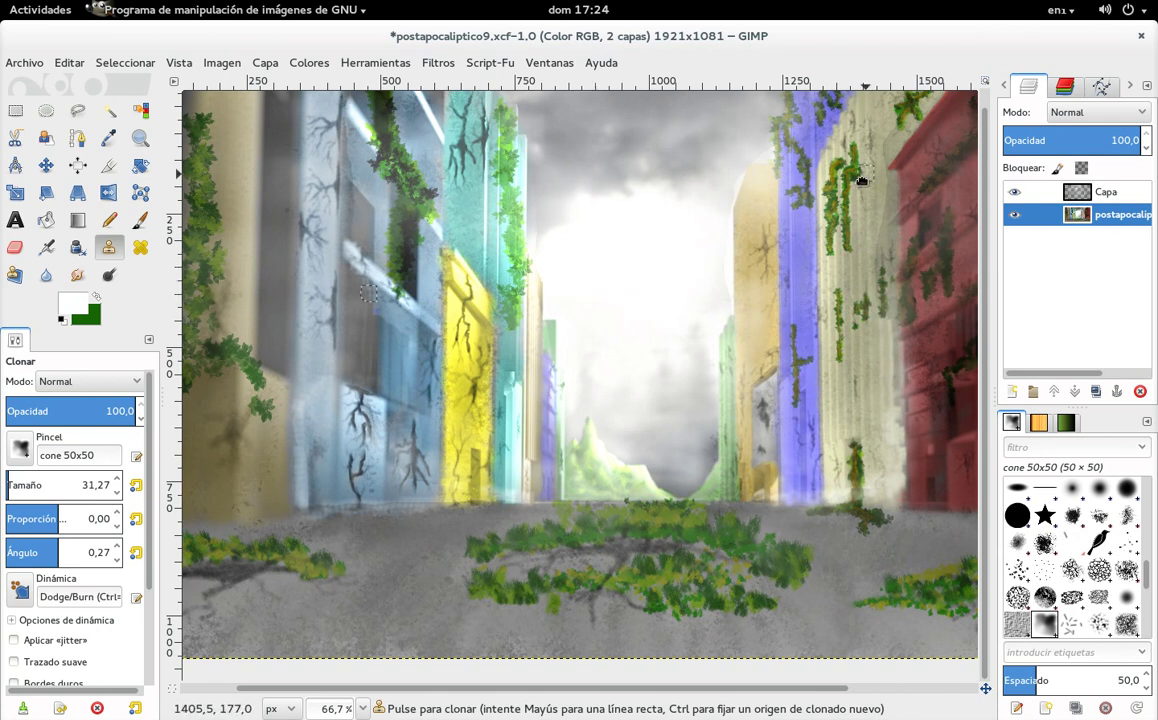
left_click_drag(860, 176, 705, 336)
scroll(690, 358, "up", 2, "ctrl")
scroll(708, 346, "up", 1, "ctrl")
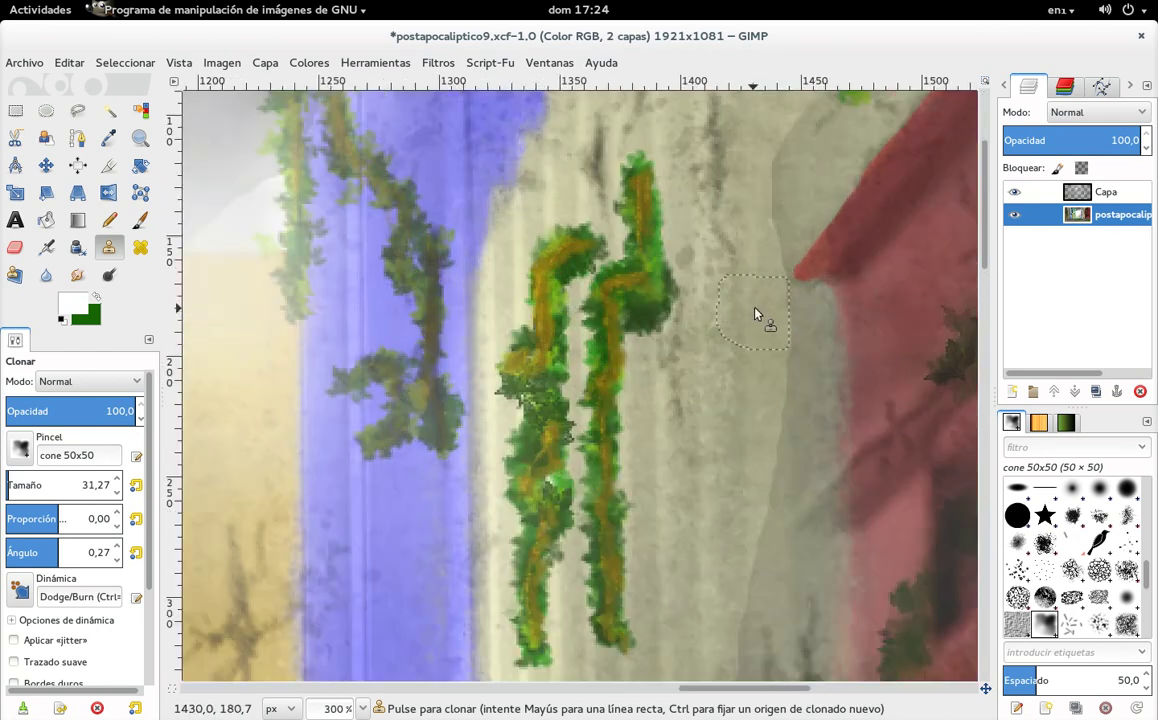
scroll(720, 330, "up", 1, "ctrl")
scroll(667, 321, "up", 3)
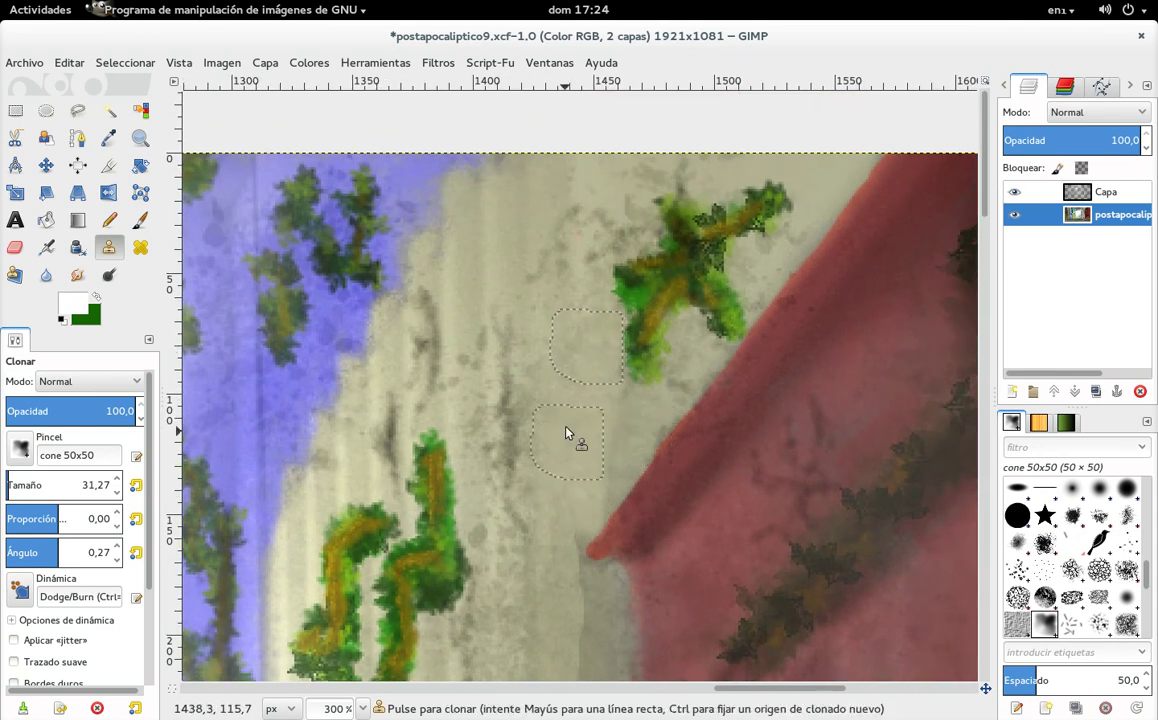
scroll(570, 440, "down", 2)
scroll(600, 450, "down", 3)
left_click(579, 455, "ctrl")
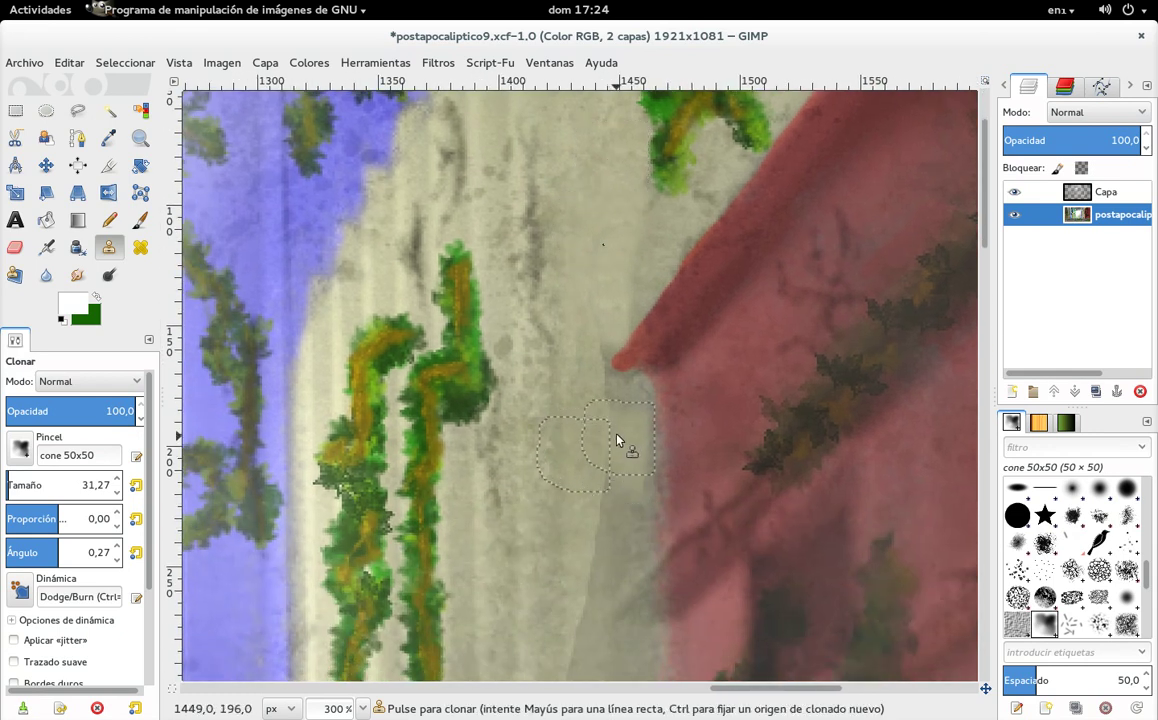
Patch further beige-wall spots down beside the vines with cloned texture
scroll(600, 395, "down", 4)
left_click(584, 384, "ctrl")
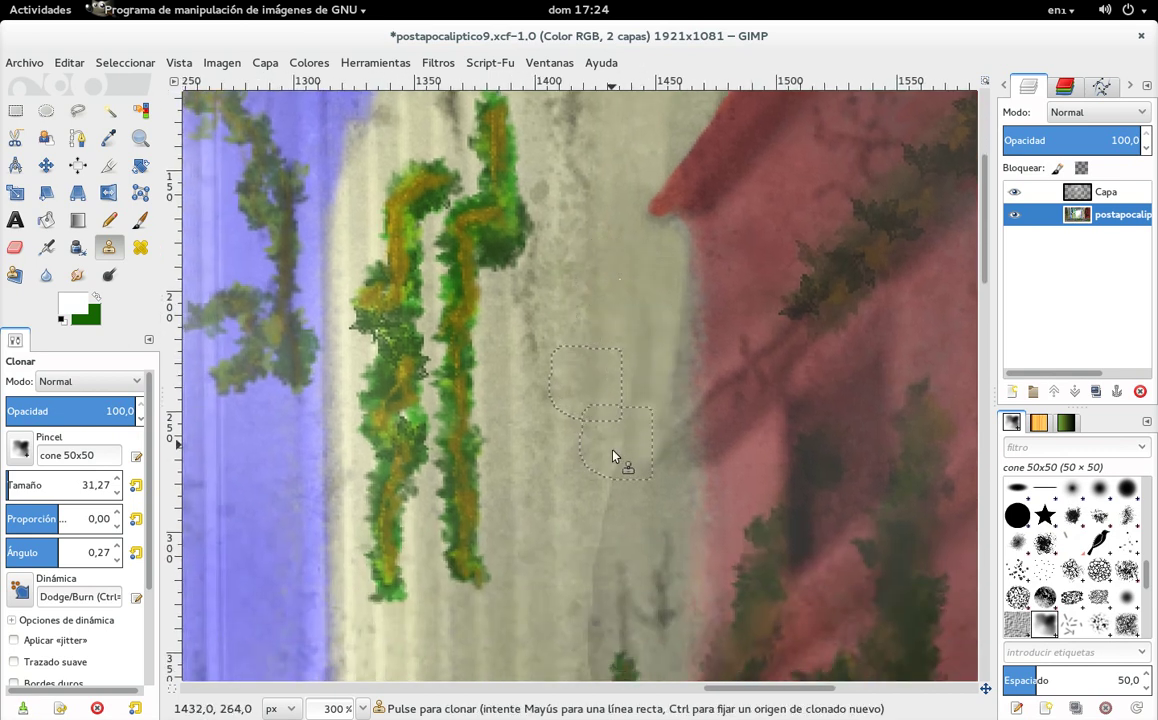
scroll(628, 322, "down", 5)
left_click(625, 340, "ctrl")
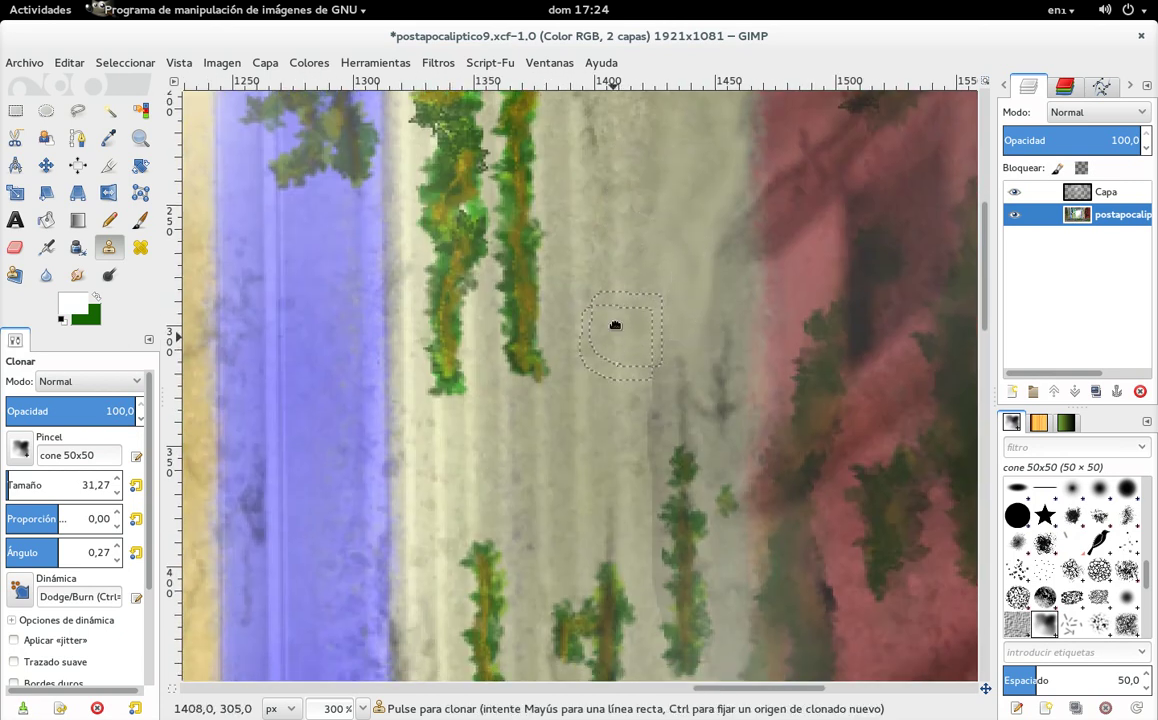
scroll(650, 285, "down", 4)
left_click(628, 278, "ctrl")
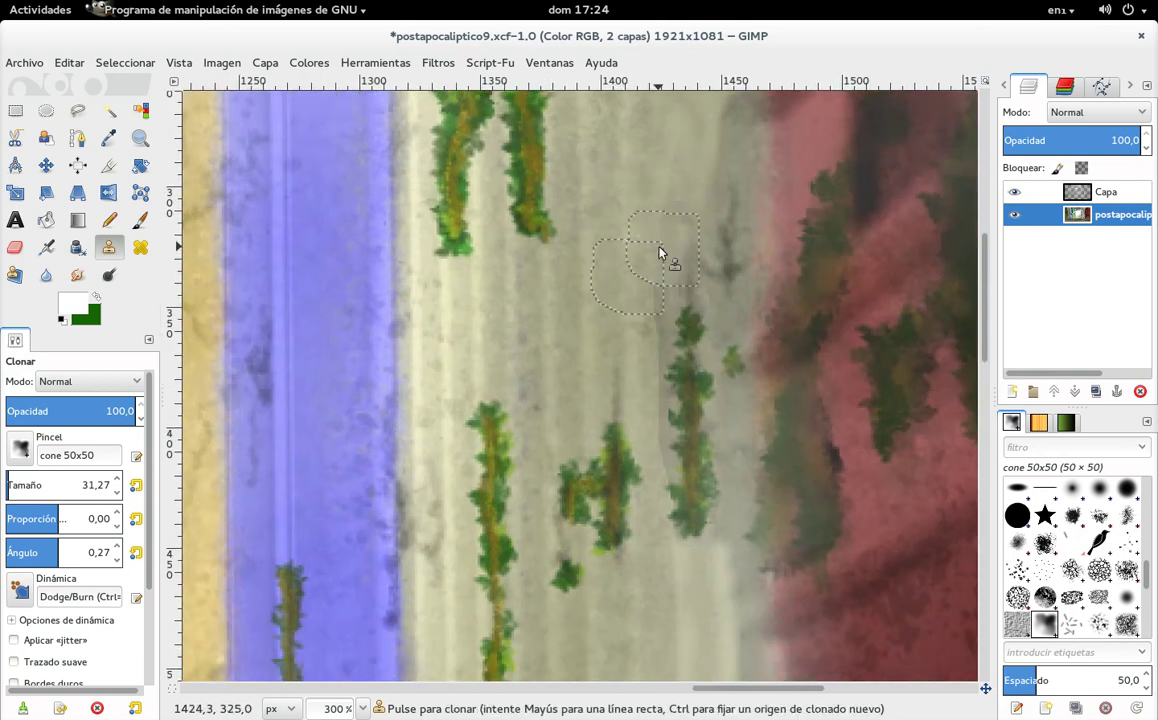
scroll(620, 305, "down", 3)
scroll(634, 338, "down", 1)
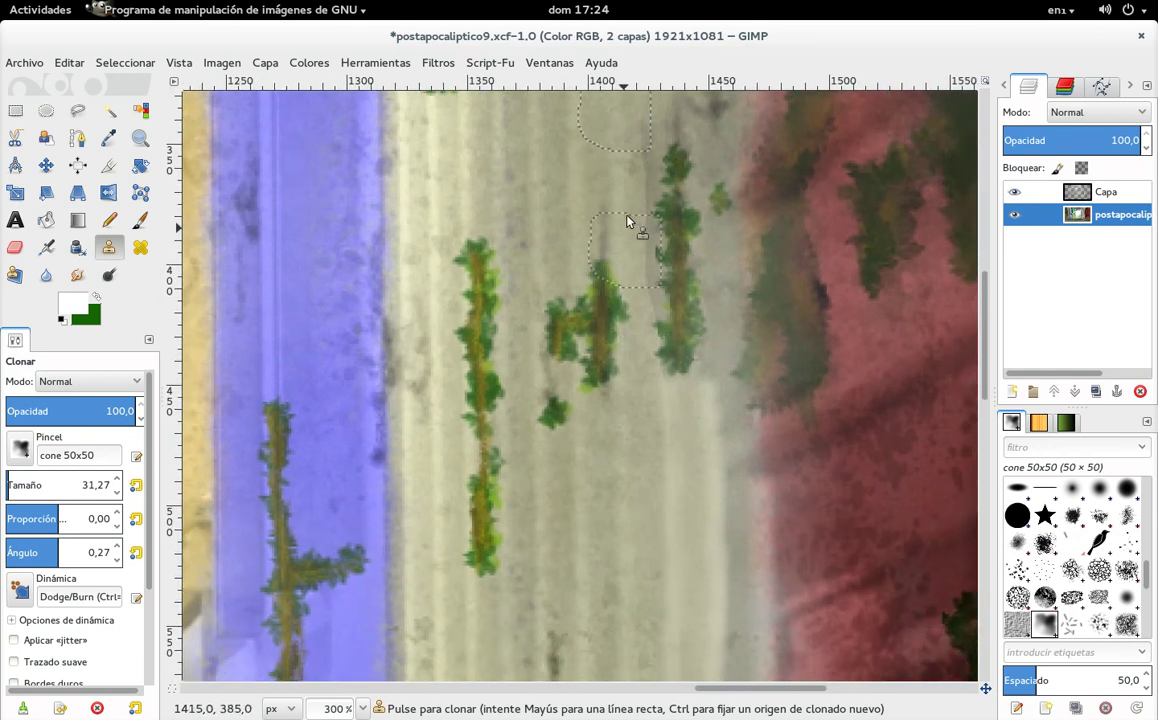
left_click(628, 216, "ctrl")
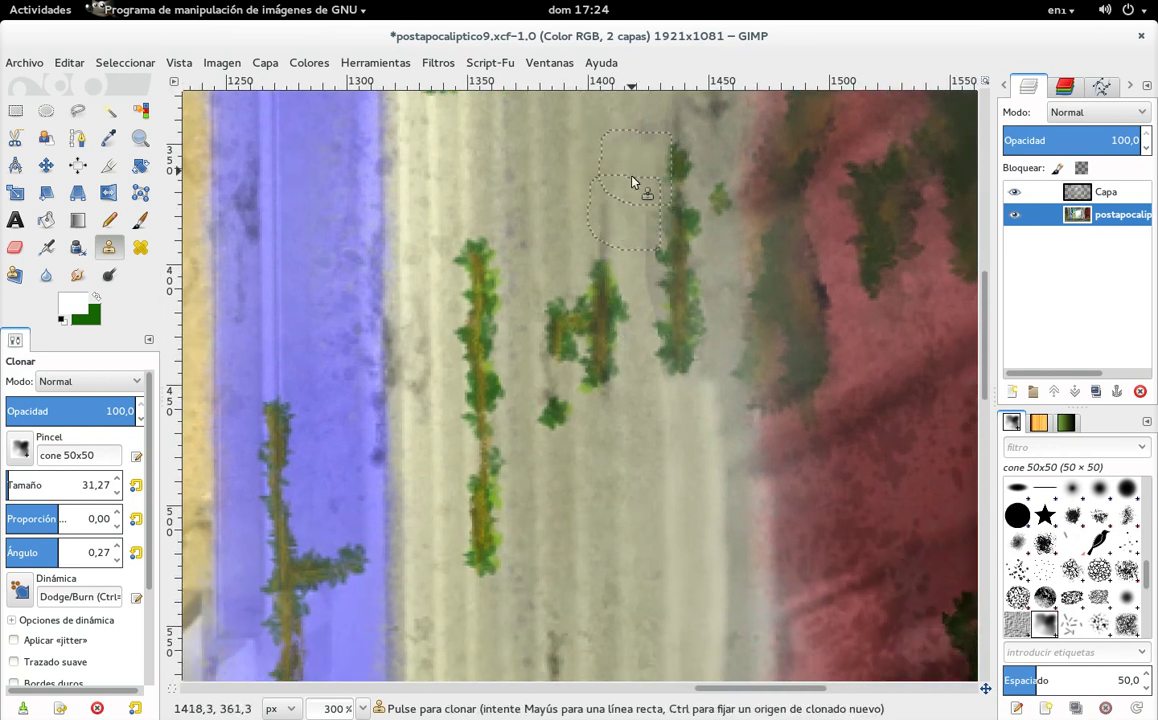
Save the touched-up painting to postapocaliptico9.xcf
scroll(600, 330, "down", 4)
scroll(588, 258, "down", 1)
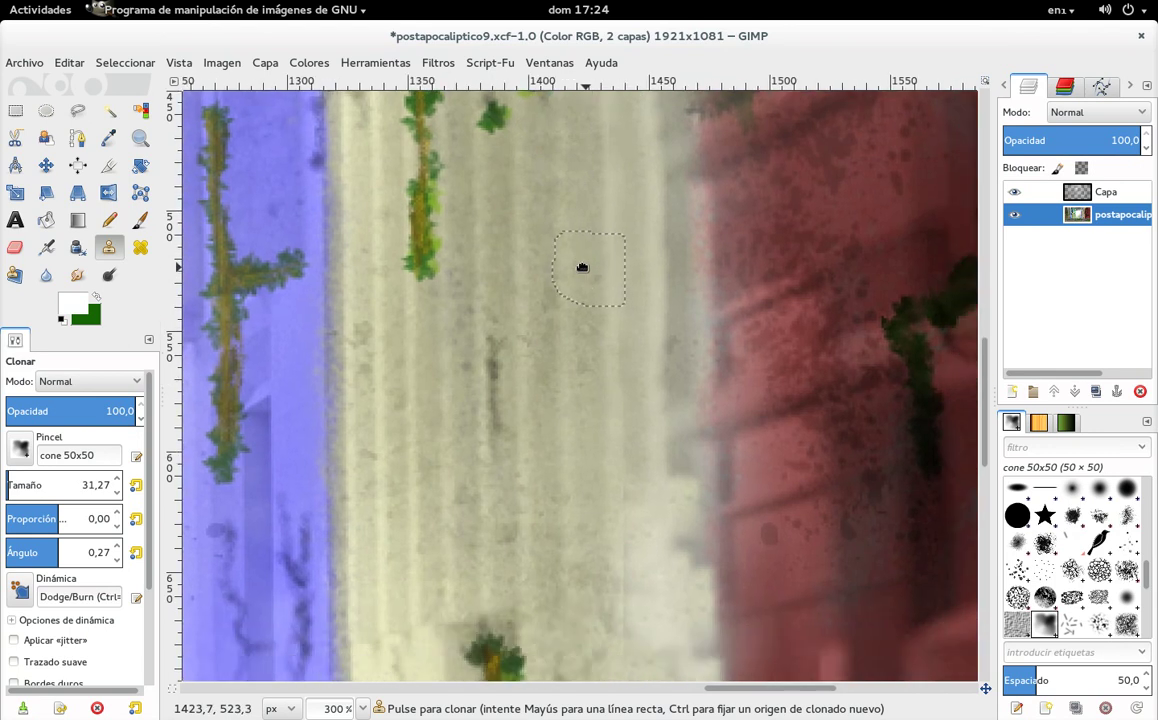
scroll(560, 330, "left", 2)
scroll(548, 350, "down", 3)
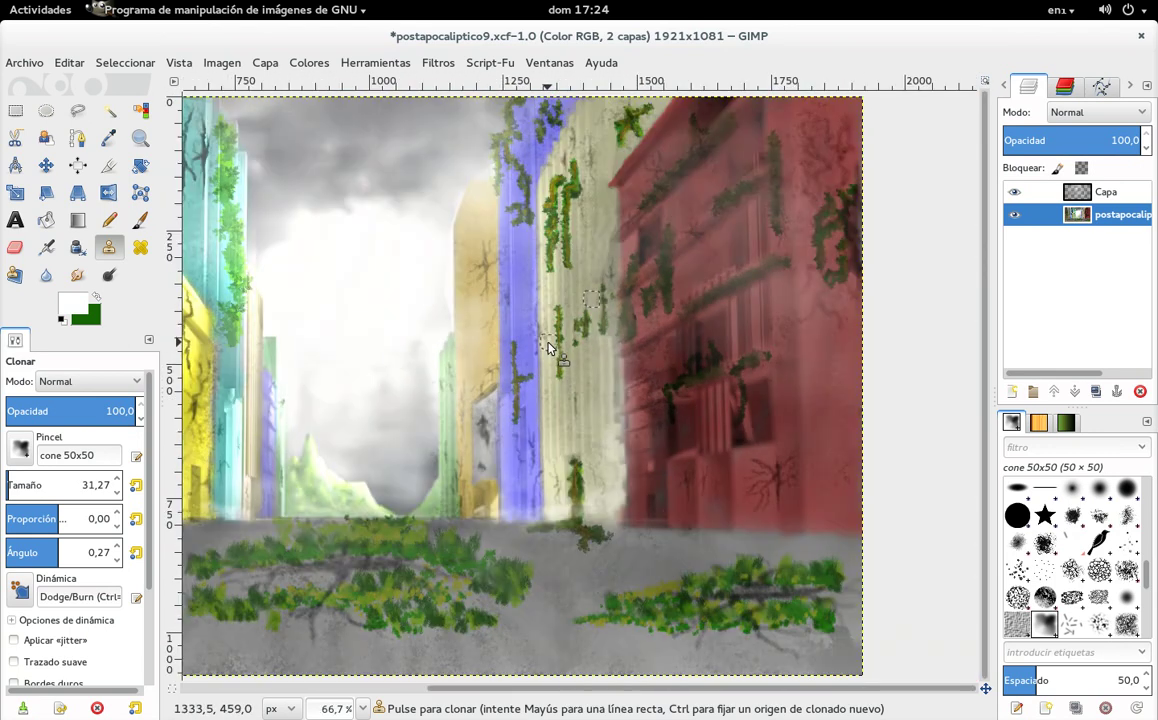
scroll(540, 345, "down", 1)
key("ctrl+s")
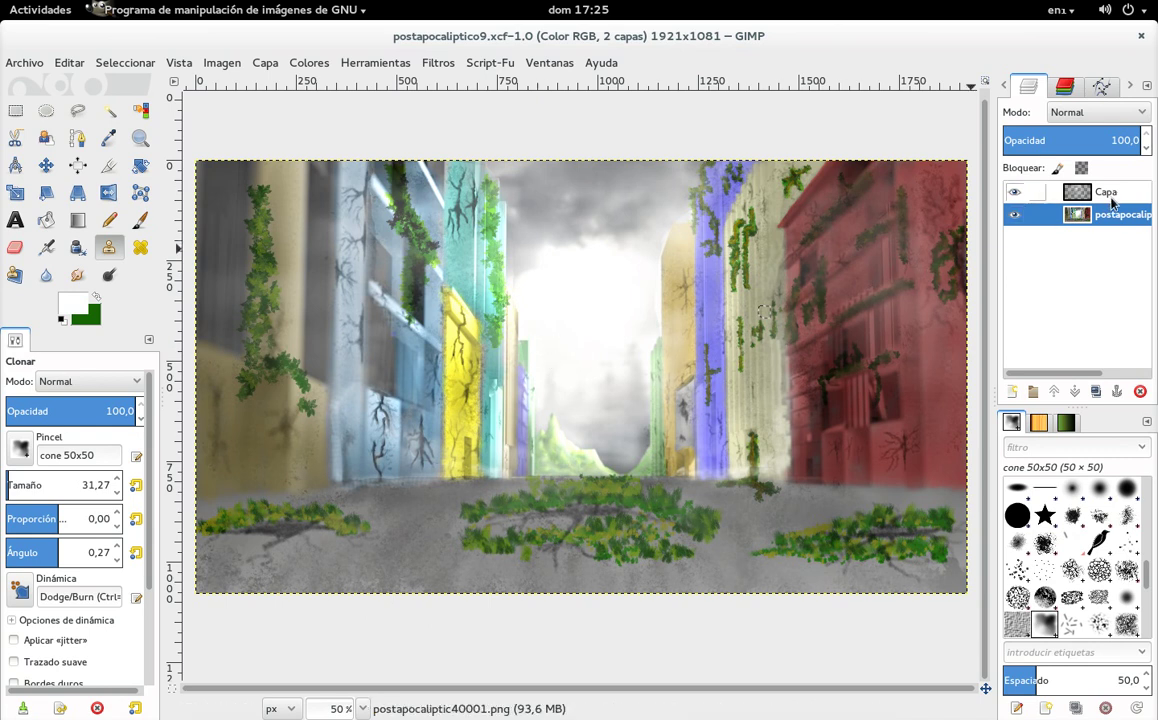
On the Capa layer, smudge the upper sky clouds with a size-306 Smudge brush
left_click(1040, 192)
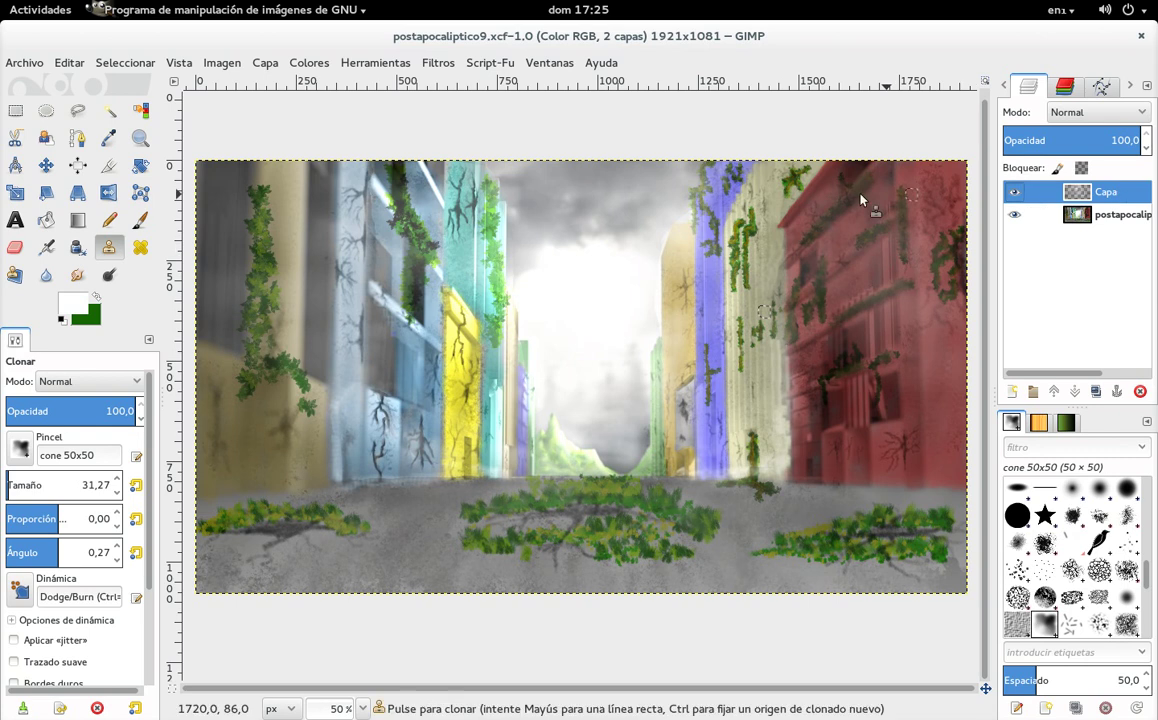
left_click(77, 274)
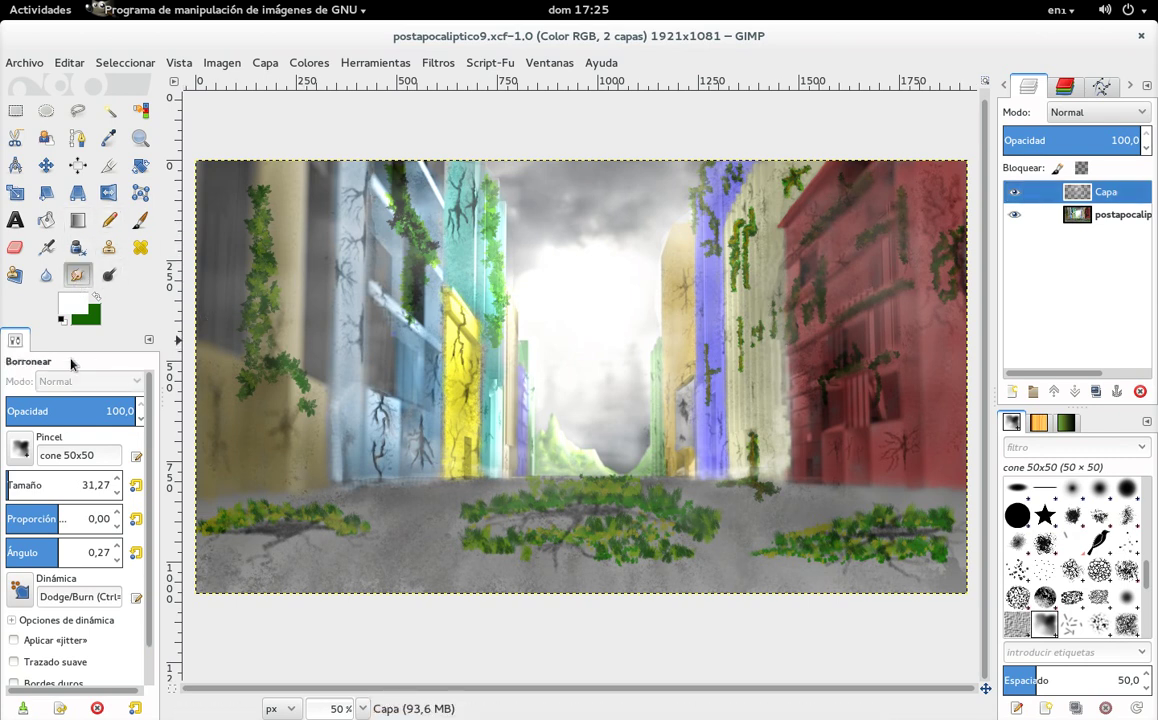
mouse_move(32, 484)
left_mouse_down()
mouse_move(183, 488)
mouse_move(260, 470)
left_mouse_up()
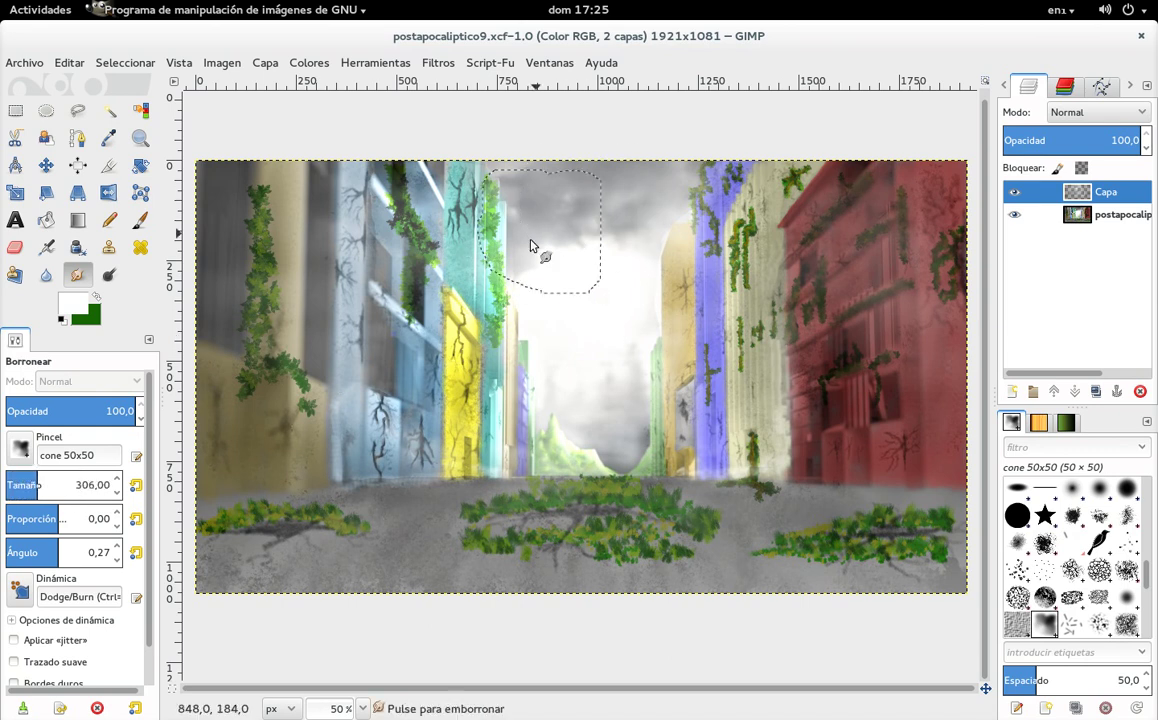
left_click_drag(654, 208, 667, 227)
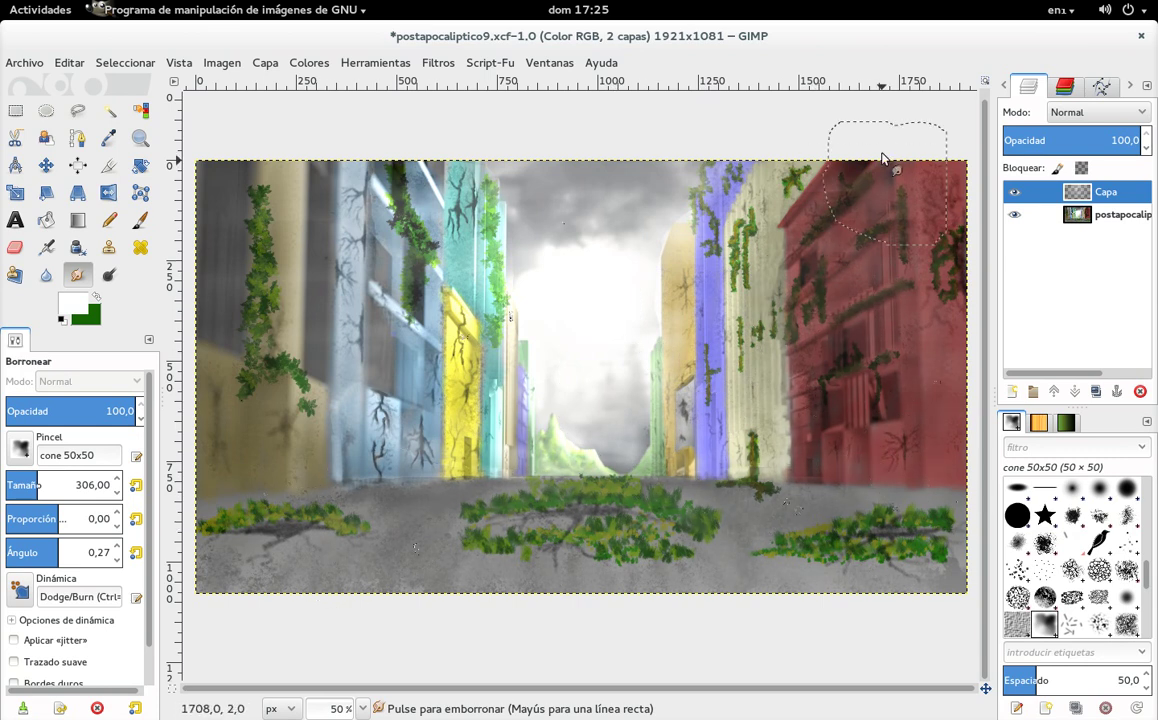
Dismiss the image context menu and bring up the desktop's activities overview
right_click(756, 381)
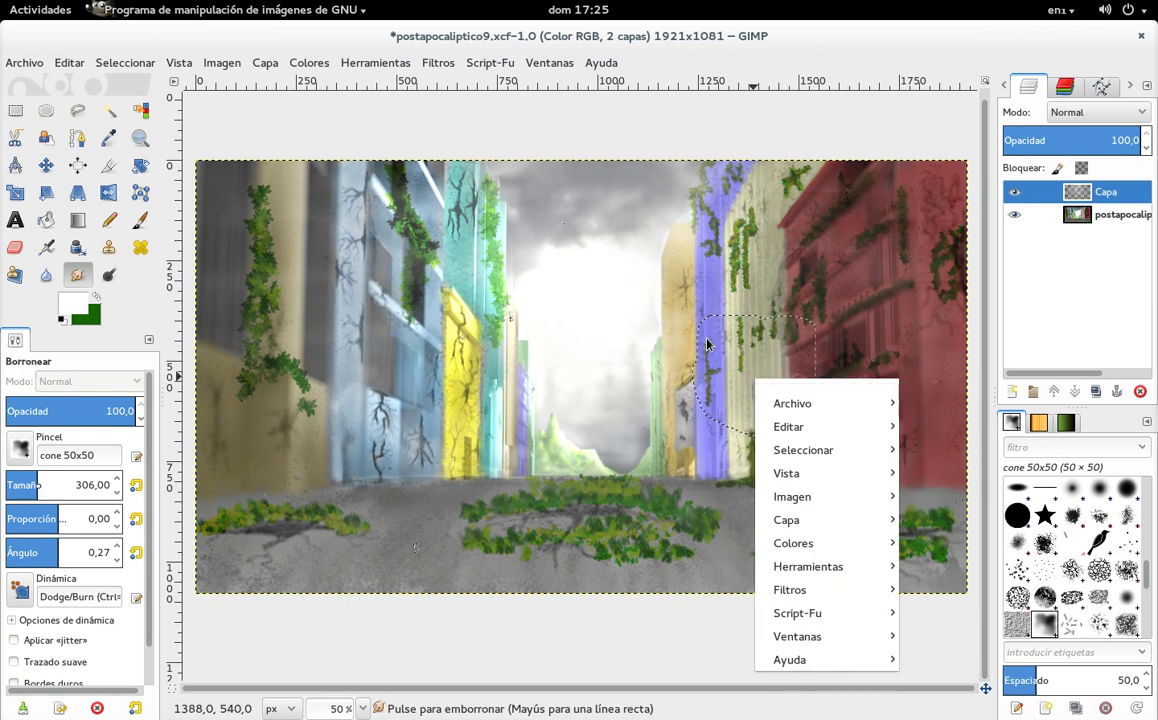
left_click(258, 237)
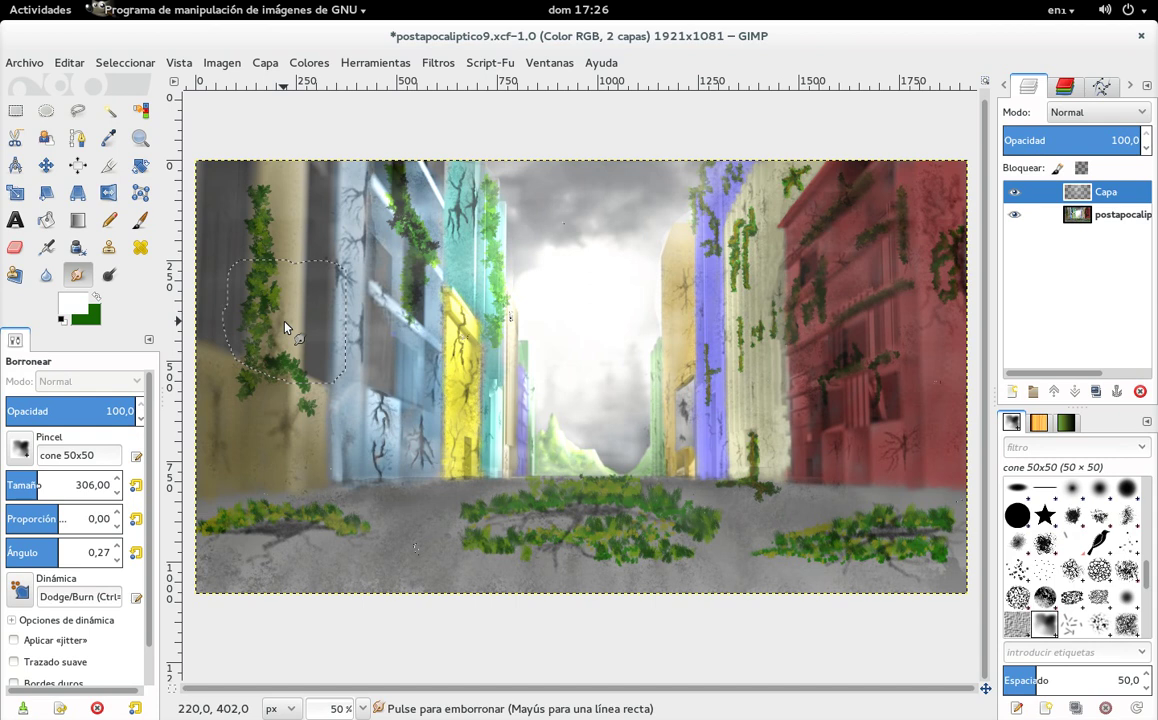
key("ctrl+shift+a")
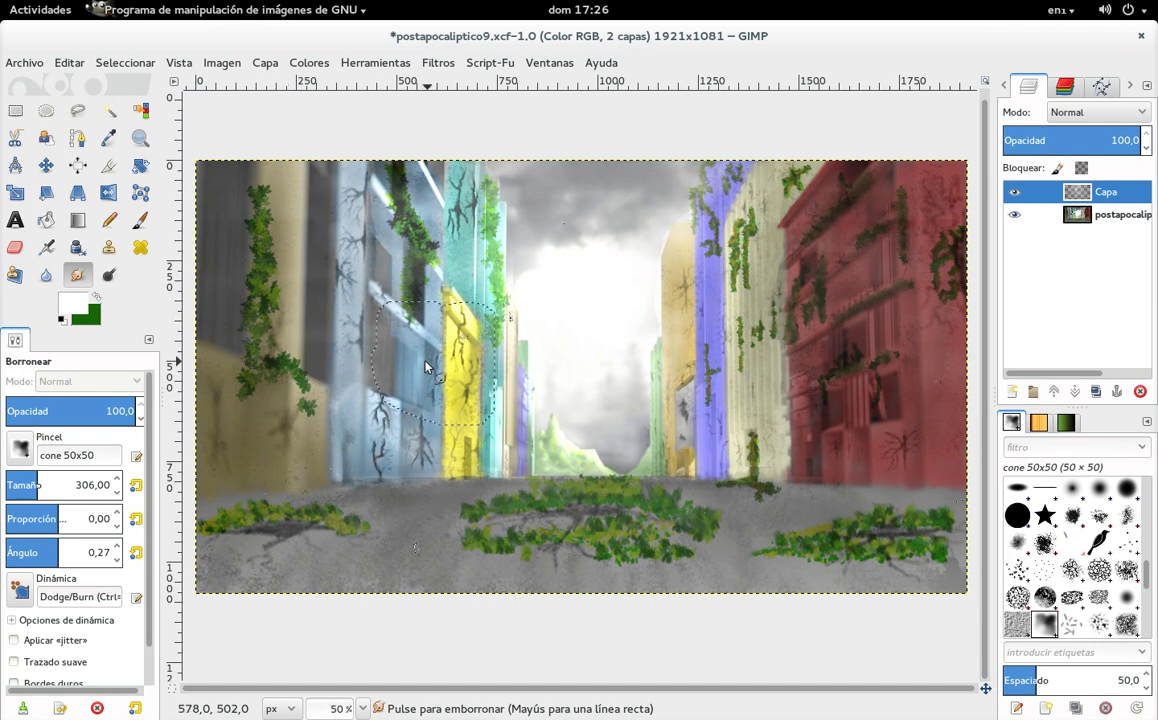